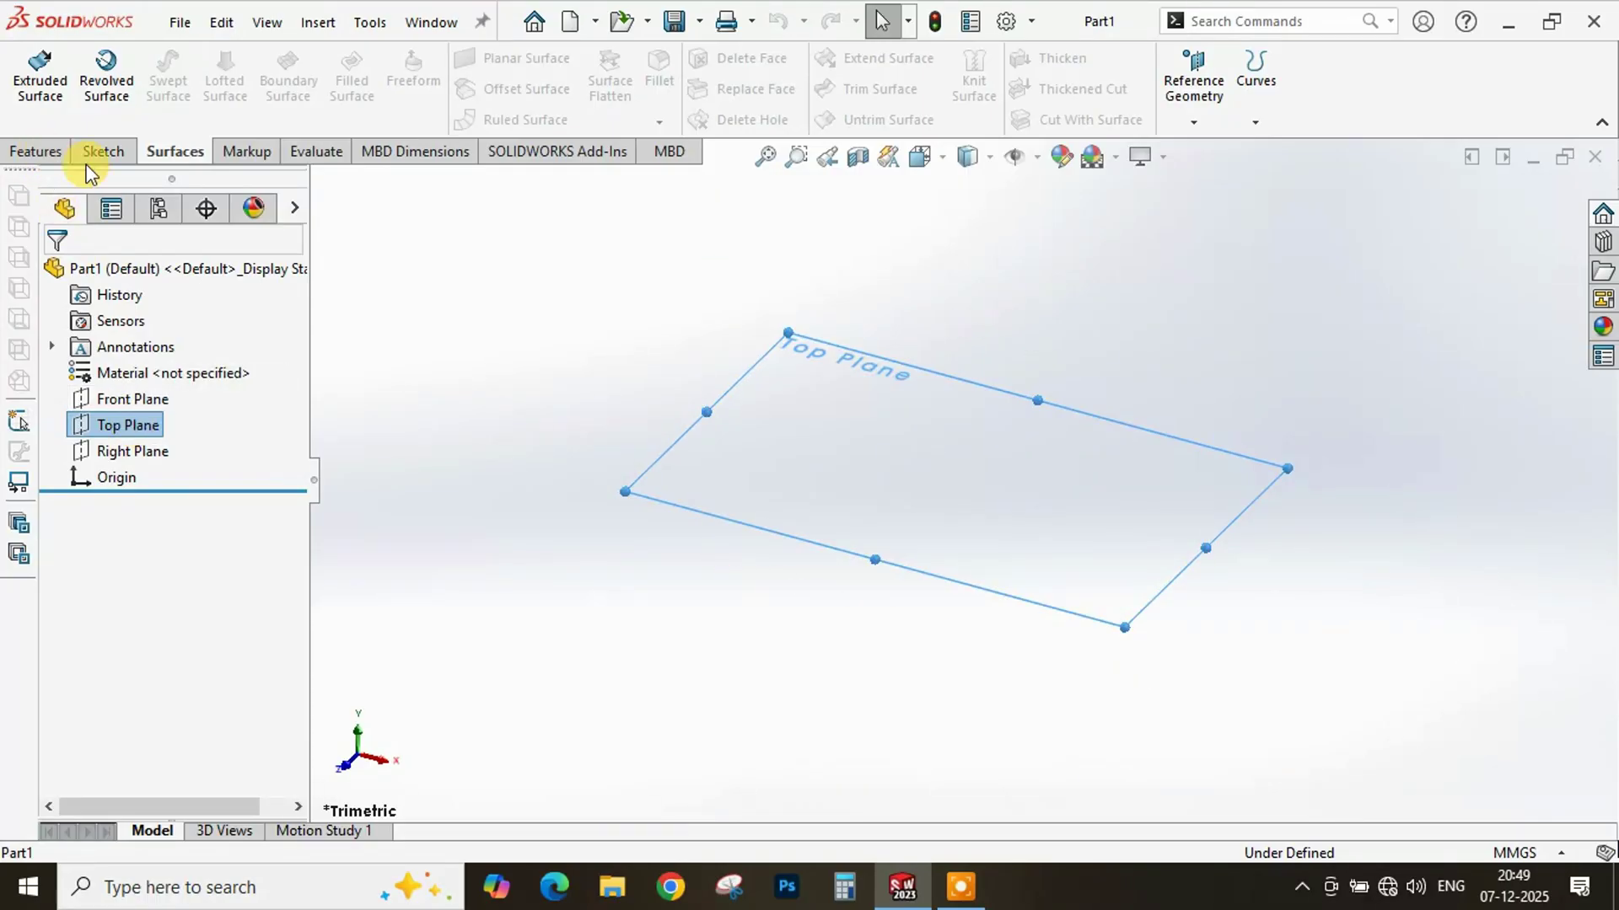
# - Start a sketch on the Top Plane and draw a closed eight-pointed star-like spline, starting about 272 mm left of the origin
pyautogui.click(108, 153)
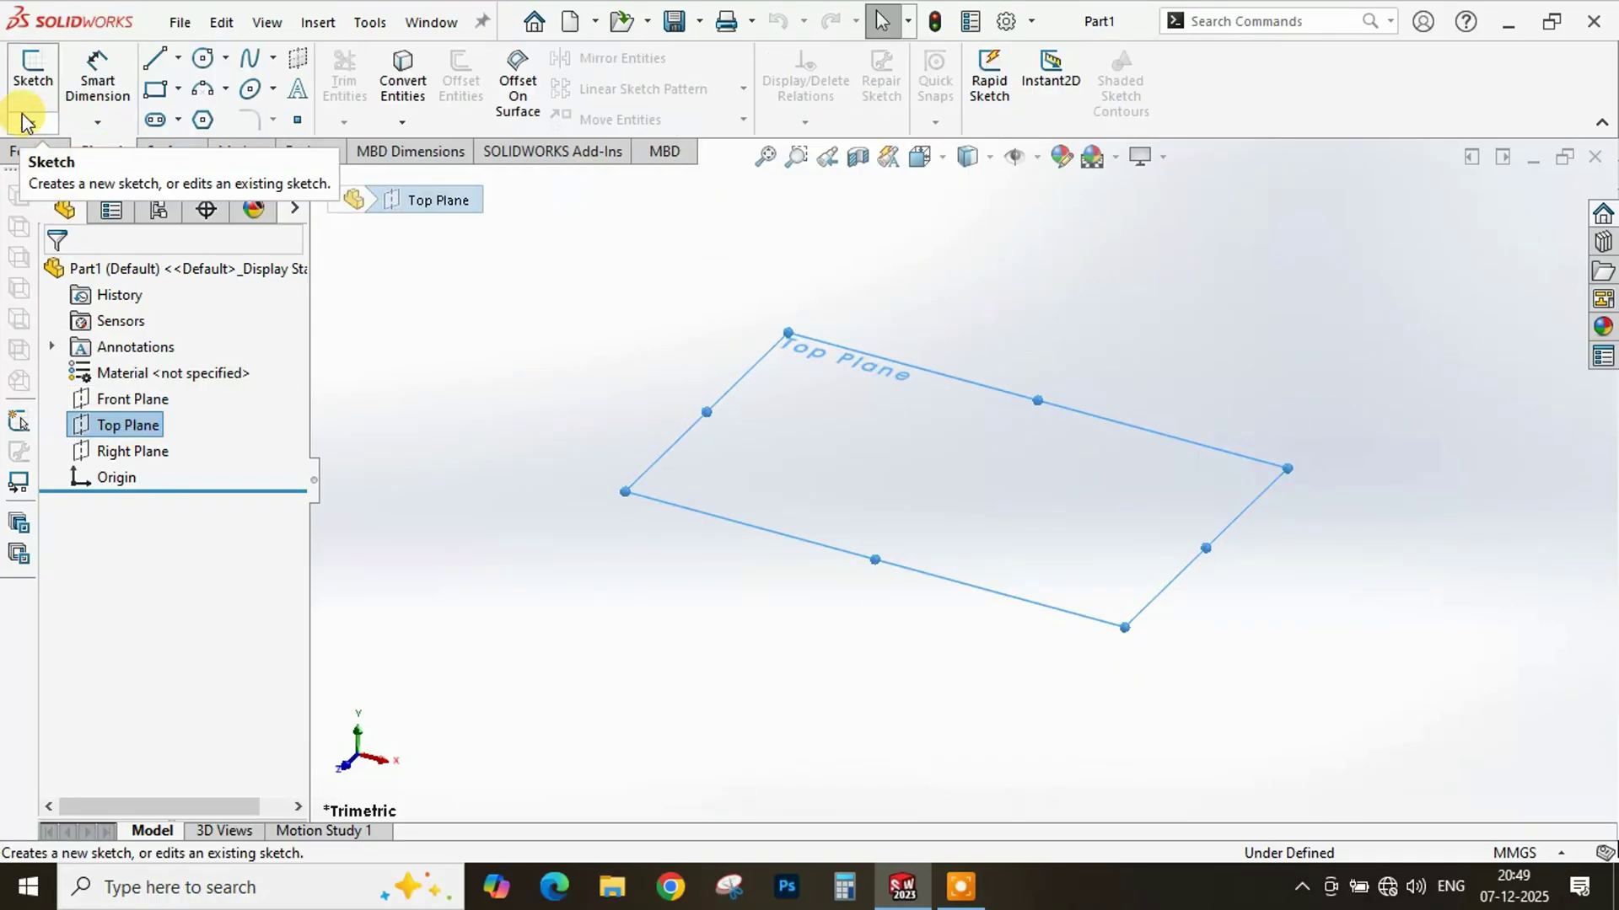
pyautogui.click(28, 68)
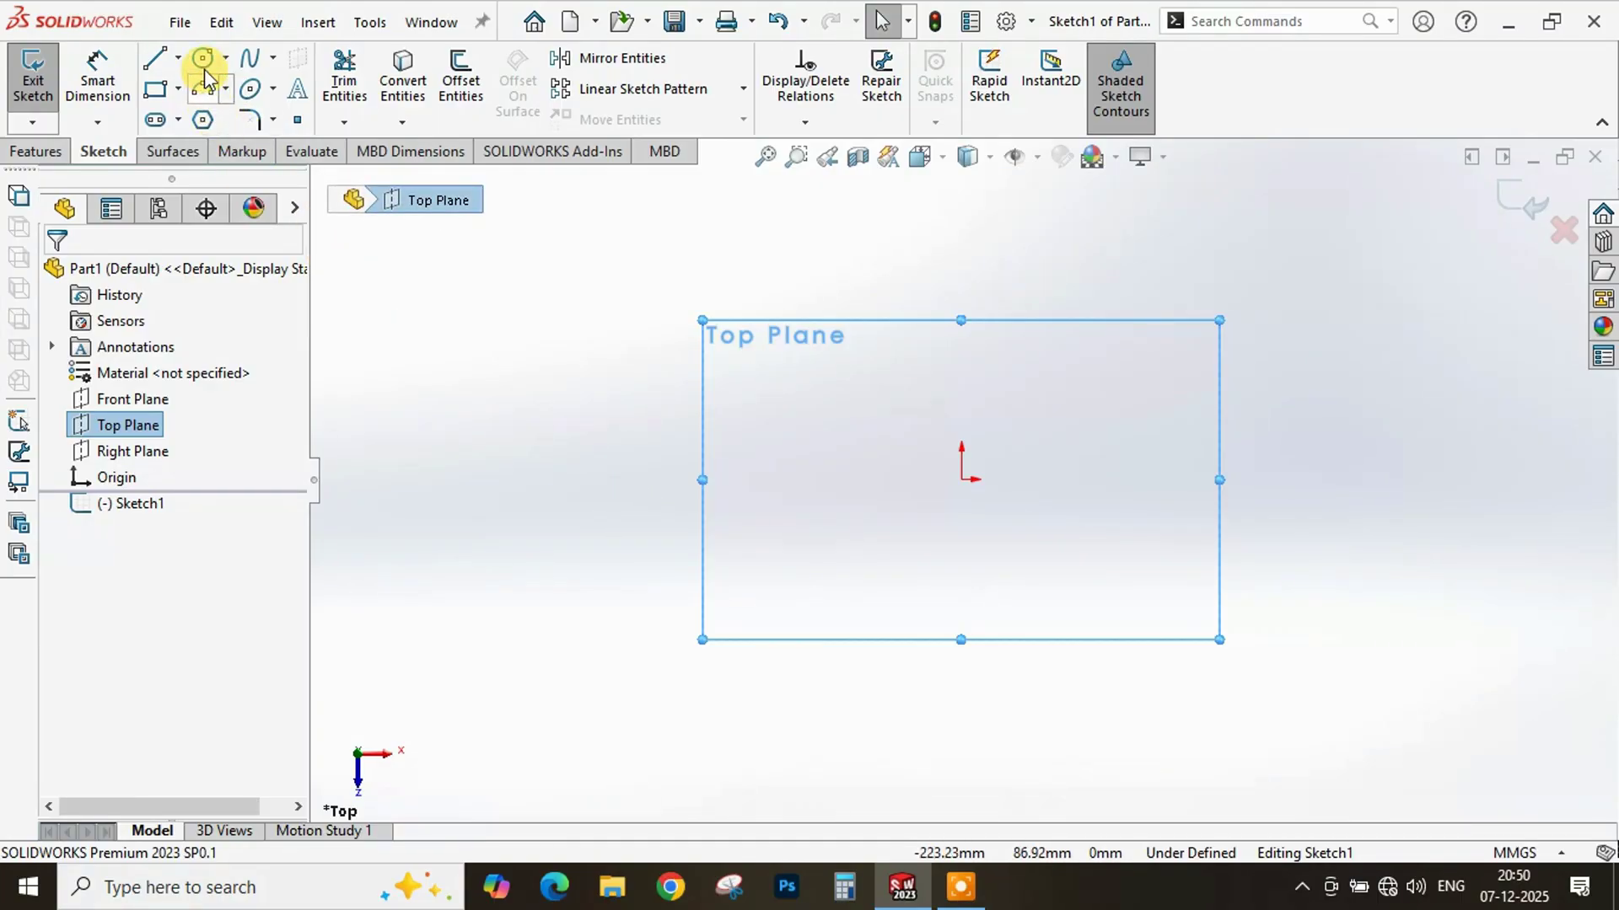
pyautogui.click(253, 59)
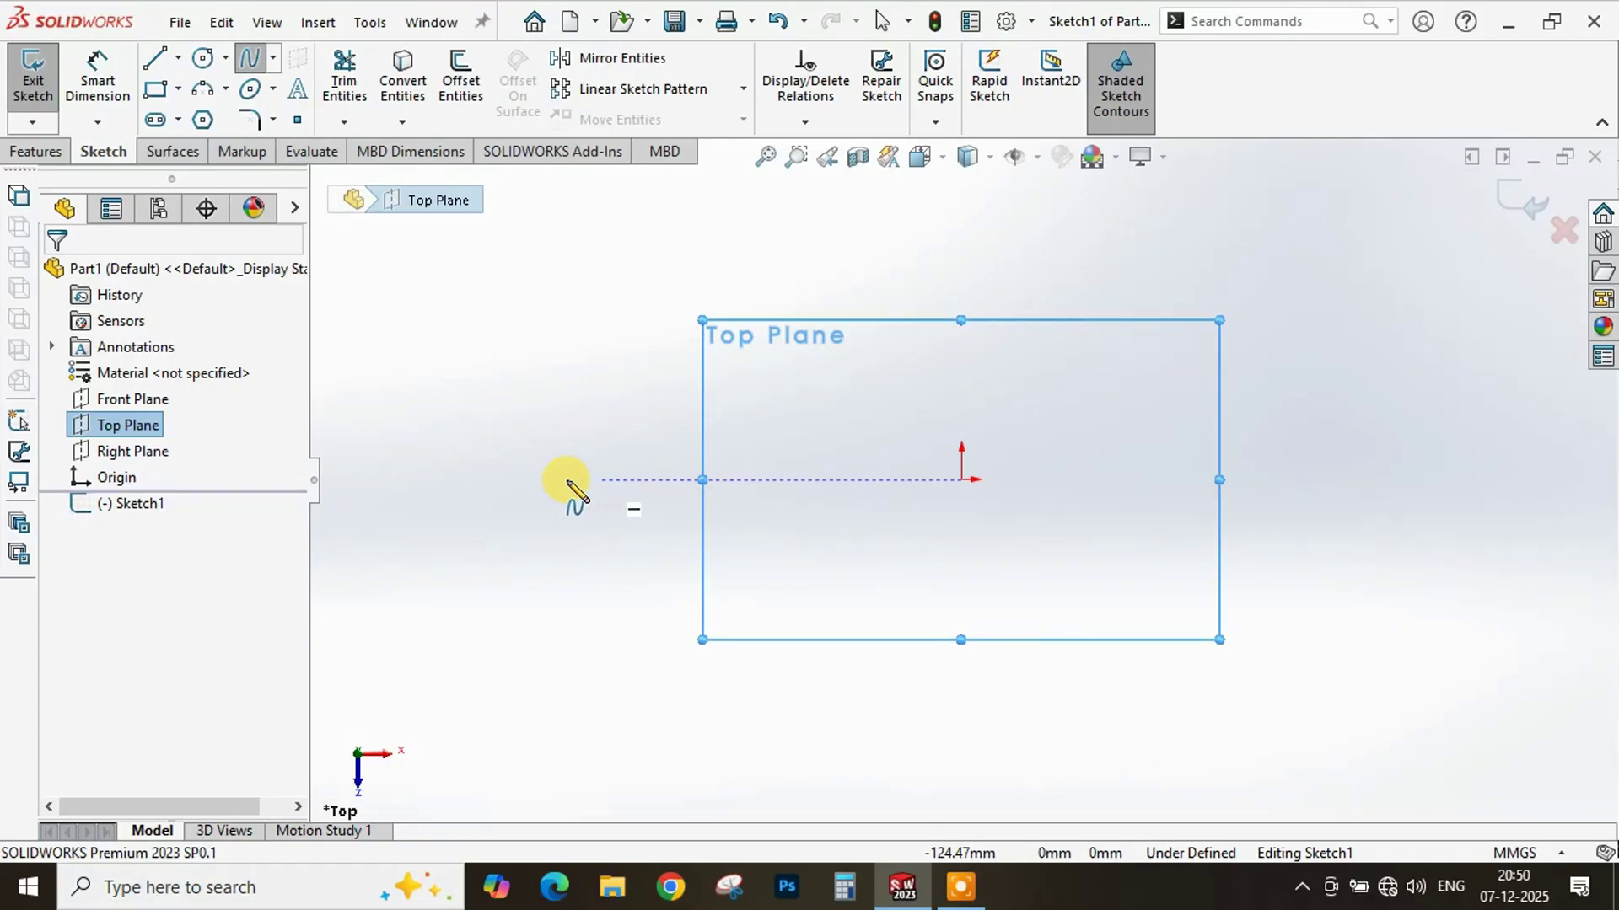
pyautogui.scroll(2, 560, 506)
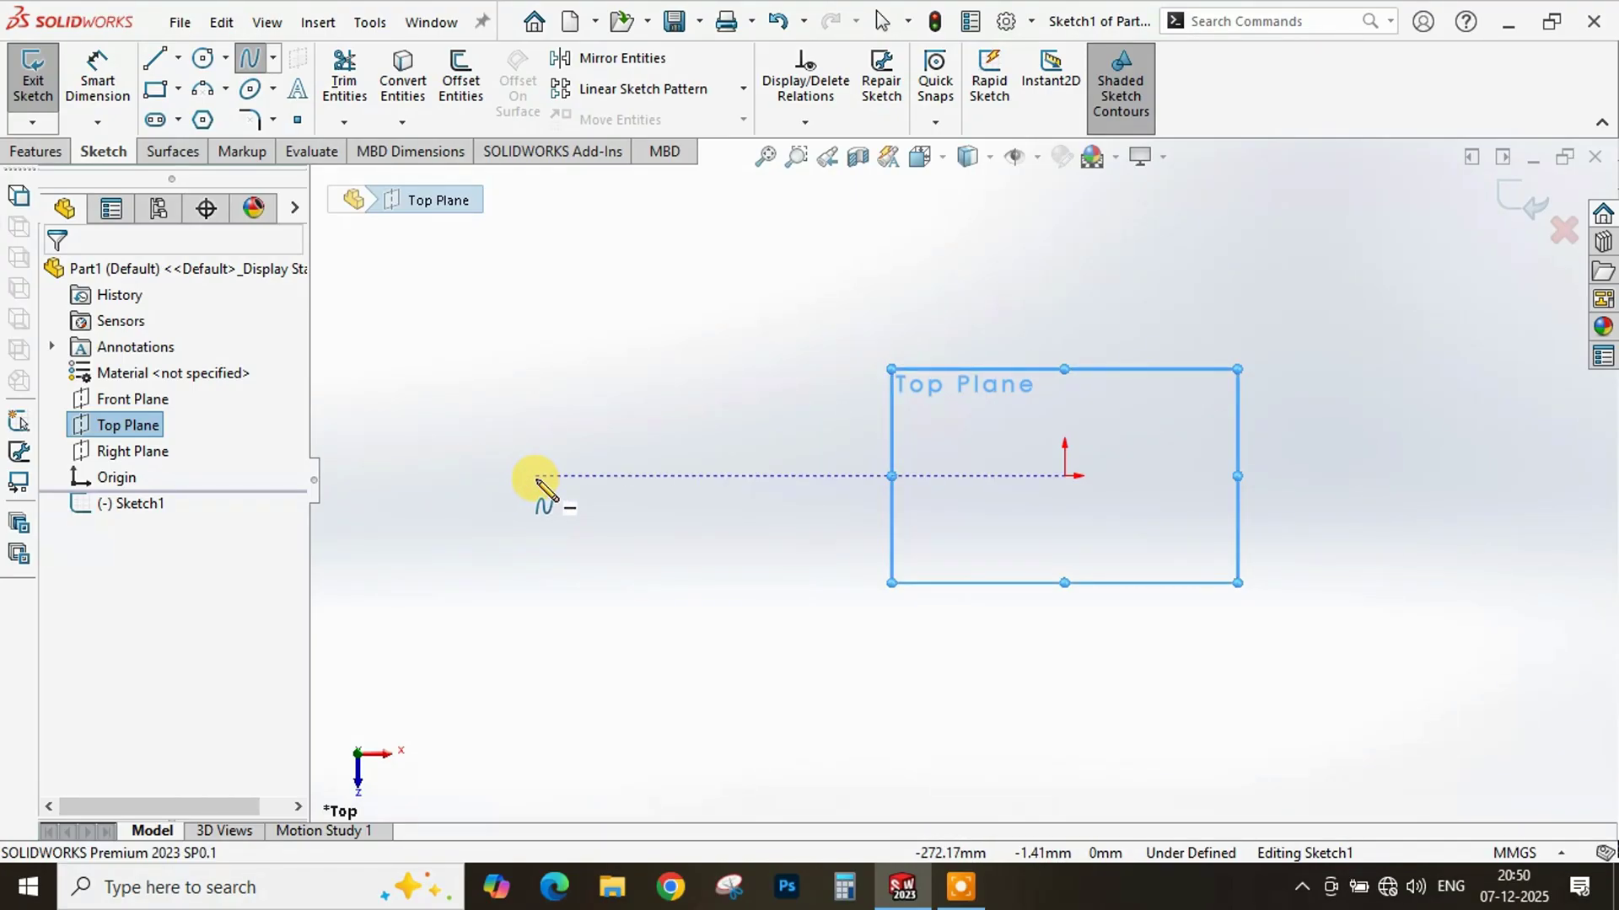
pyautogui.click(540, 526)
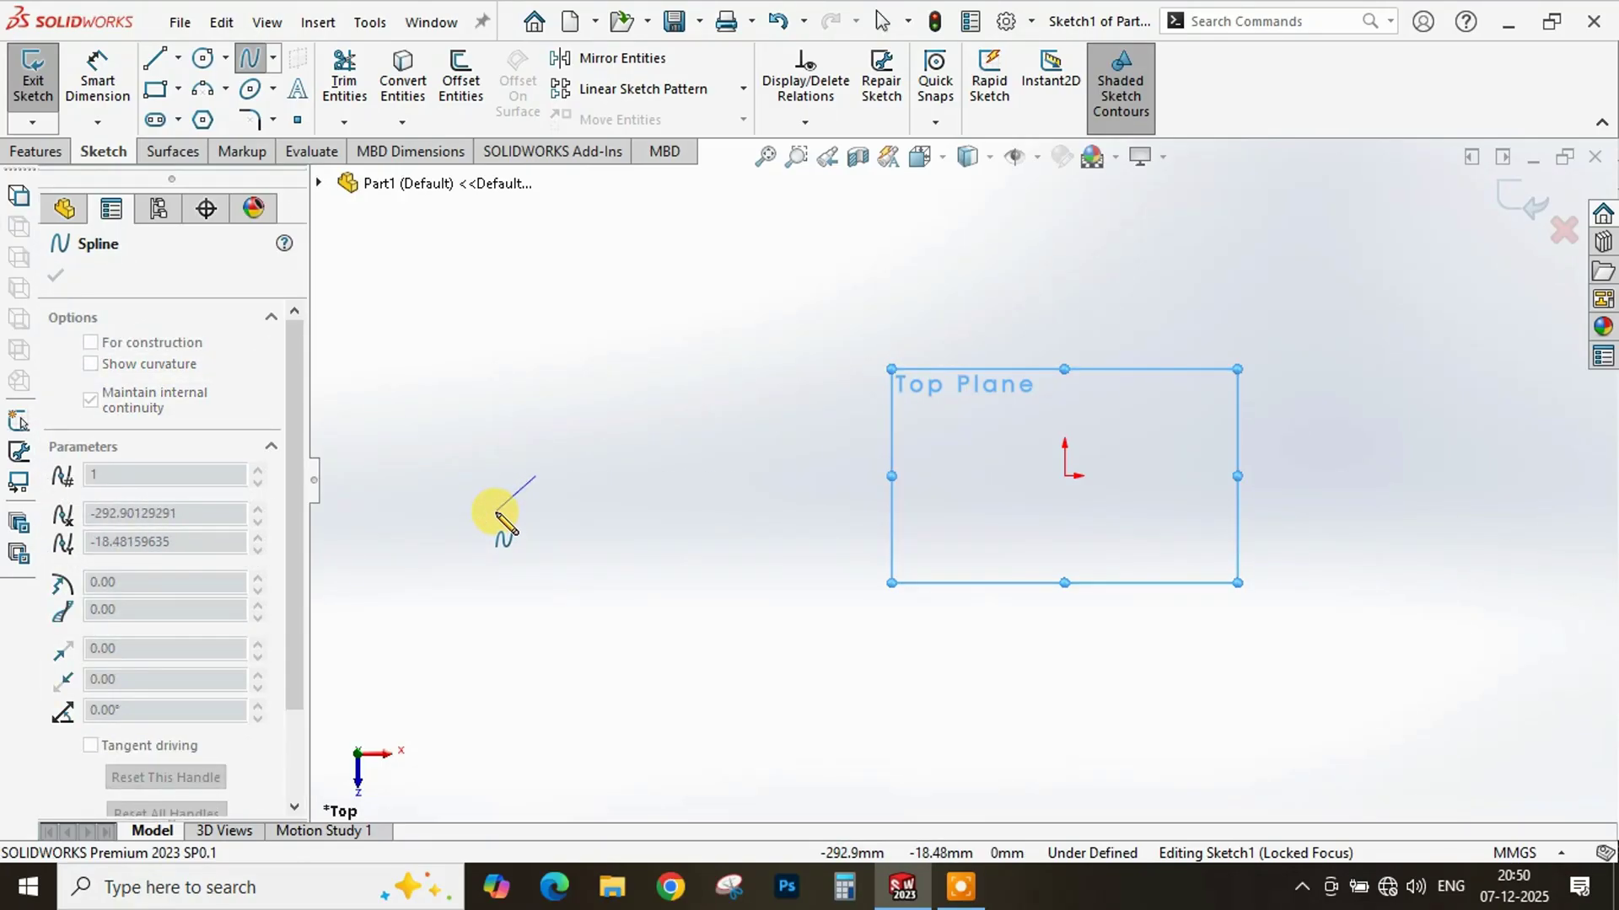
pyautogui.click(481, 517)
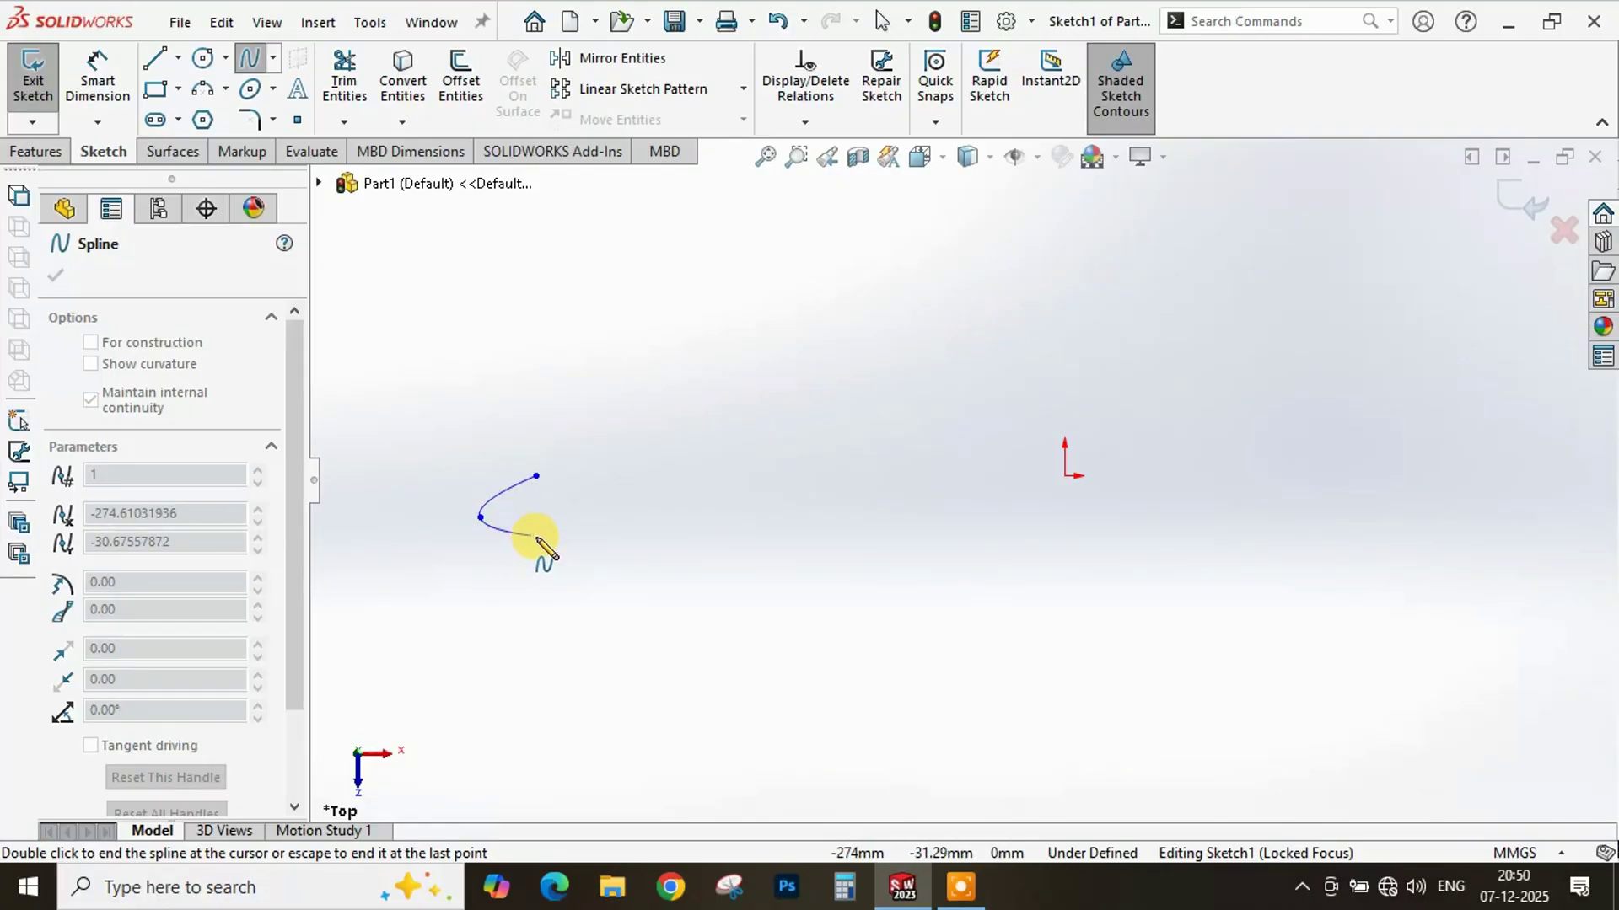
pyautogui.click(567, 531)
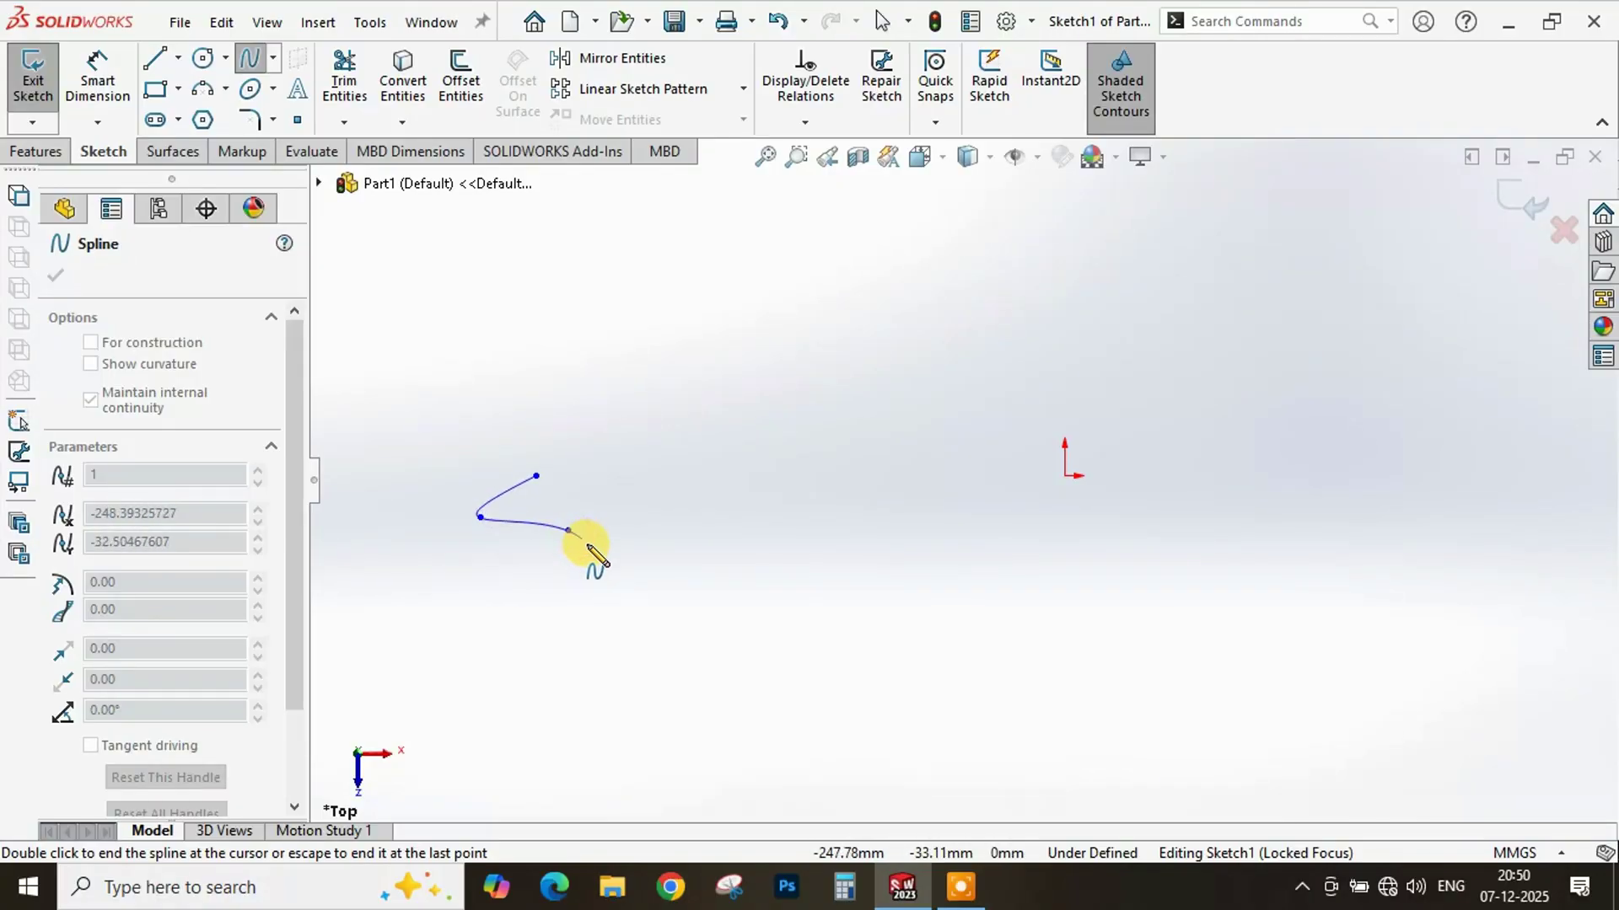
pyautogui.click(596, 579)
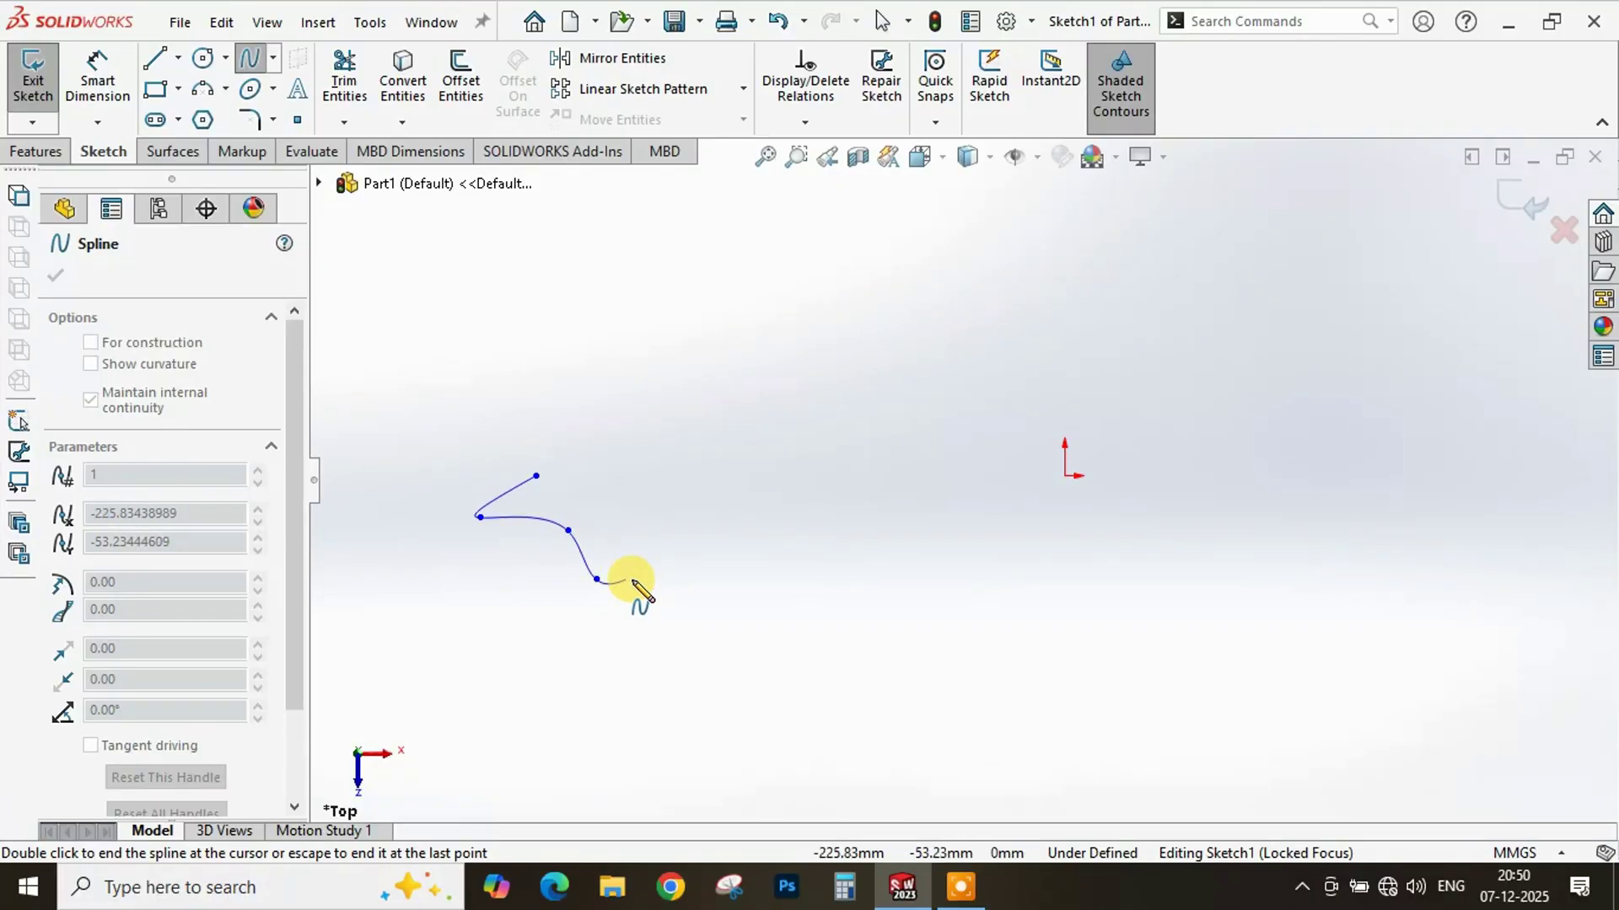
pyautogui.click(659, 546)
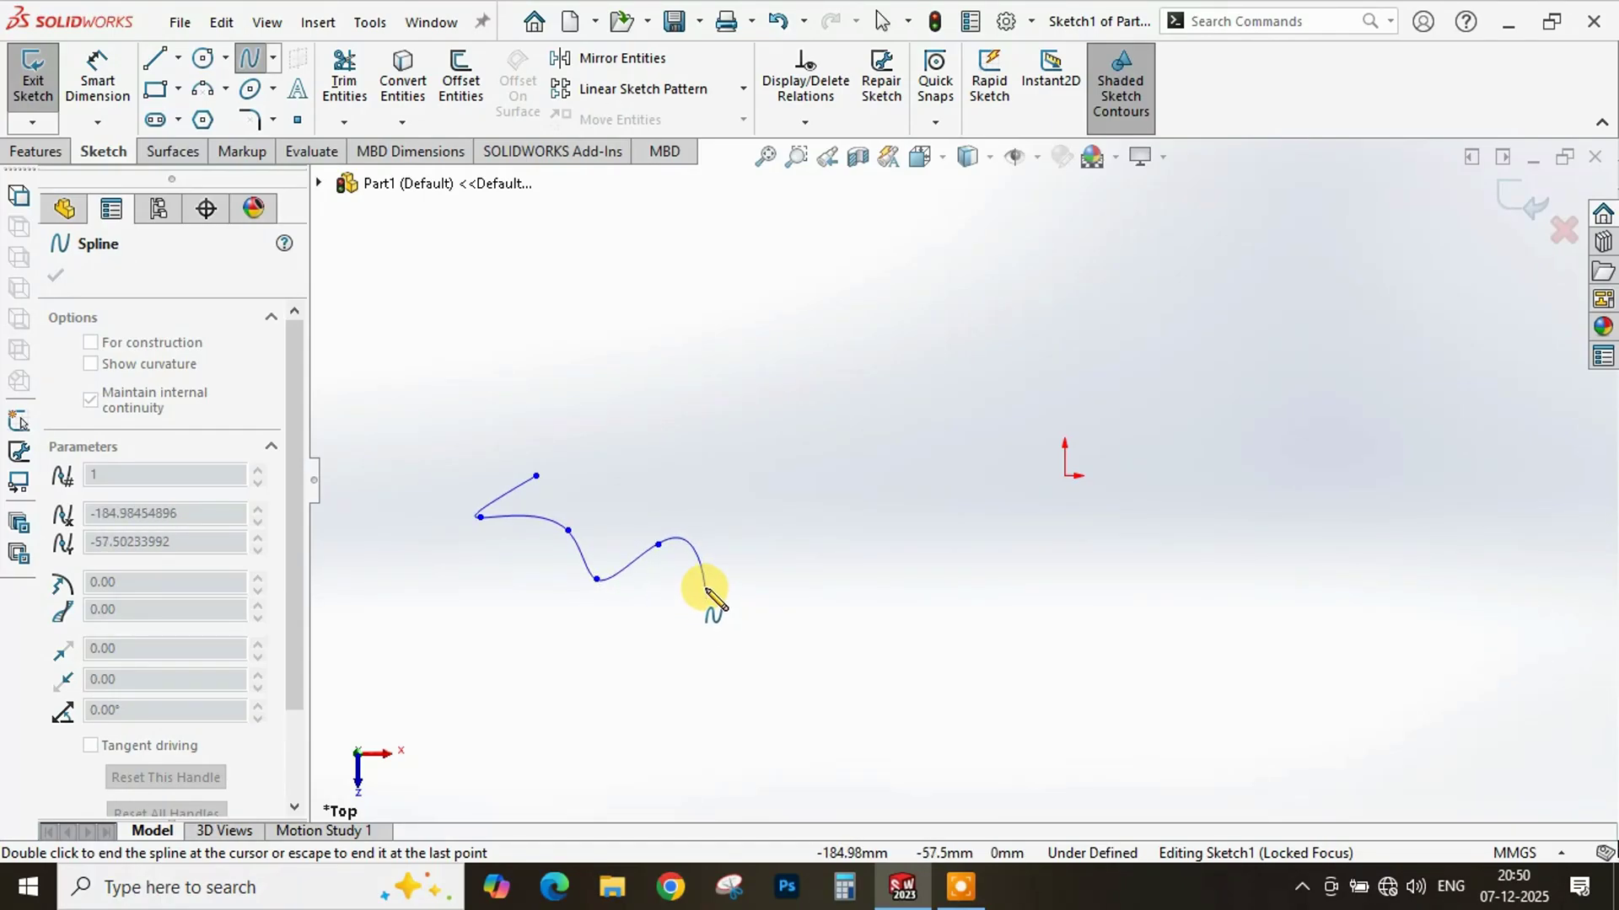
pyautogui.click(706, 614)
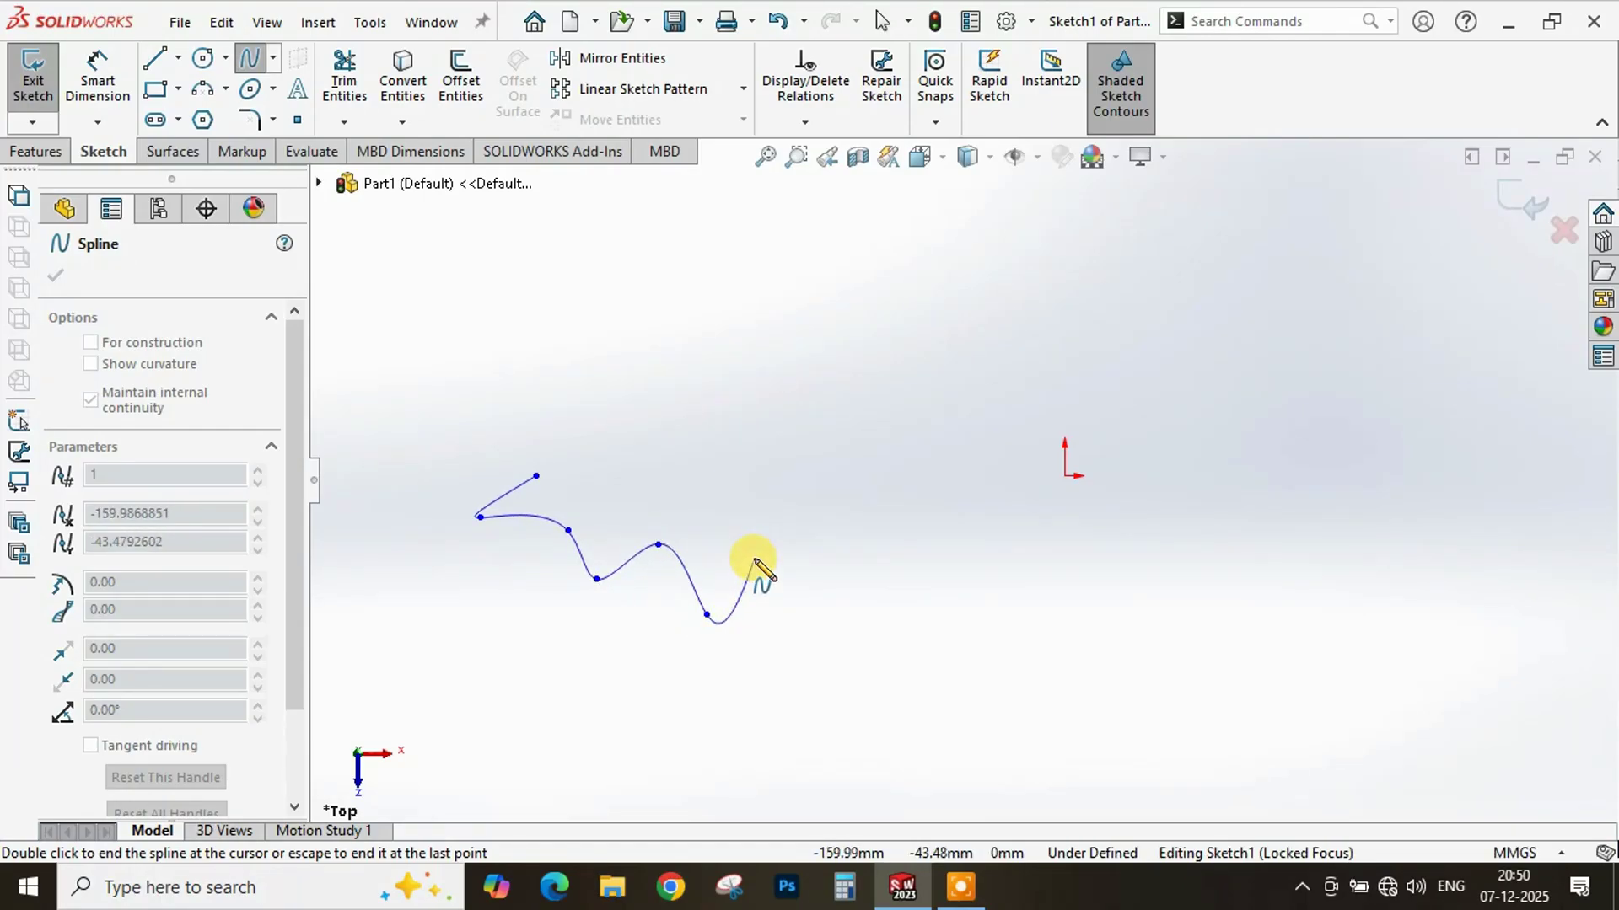
pyautogui.click(754, 558)
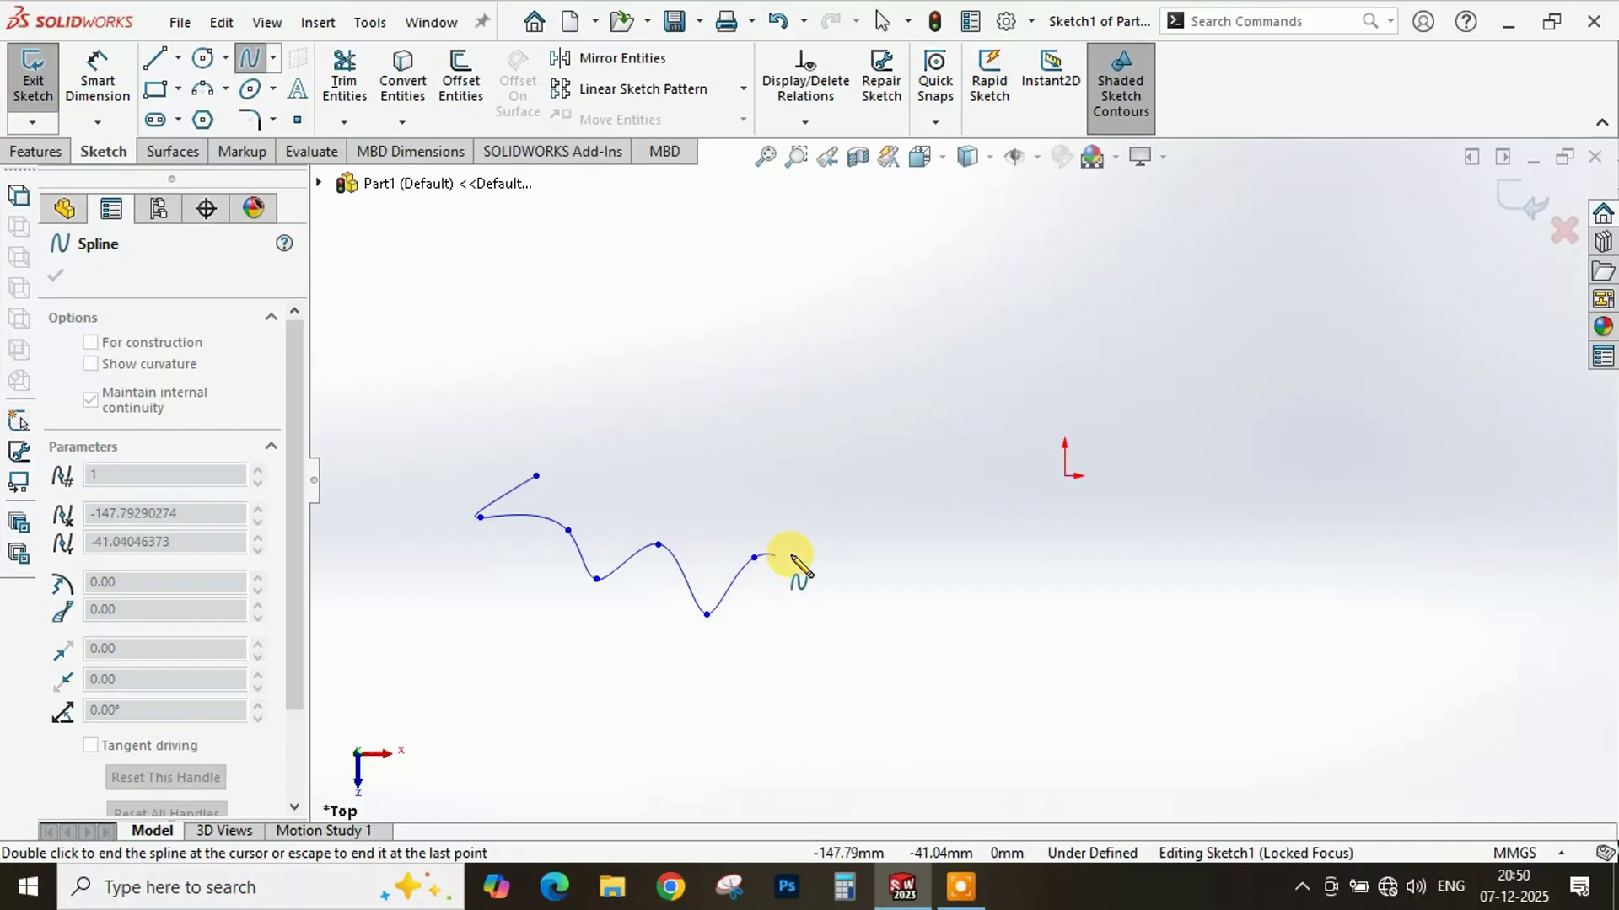
pyautogui.click(833, 550)
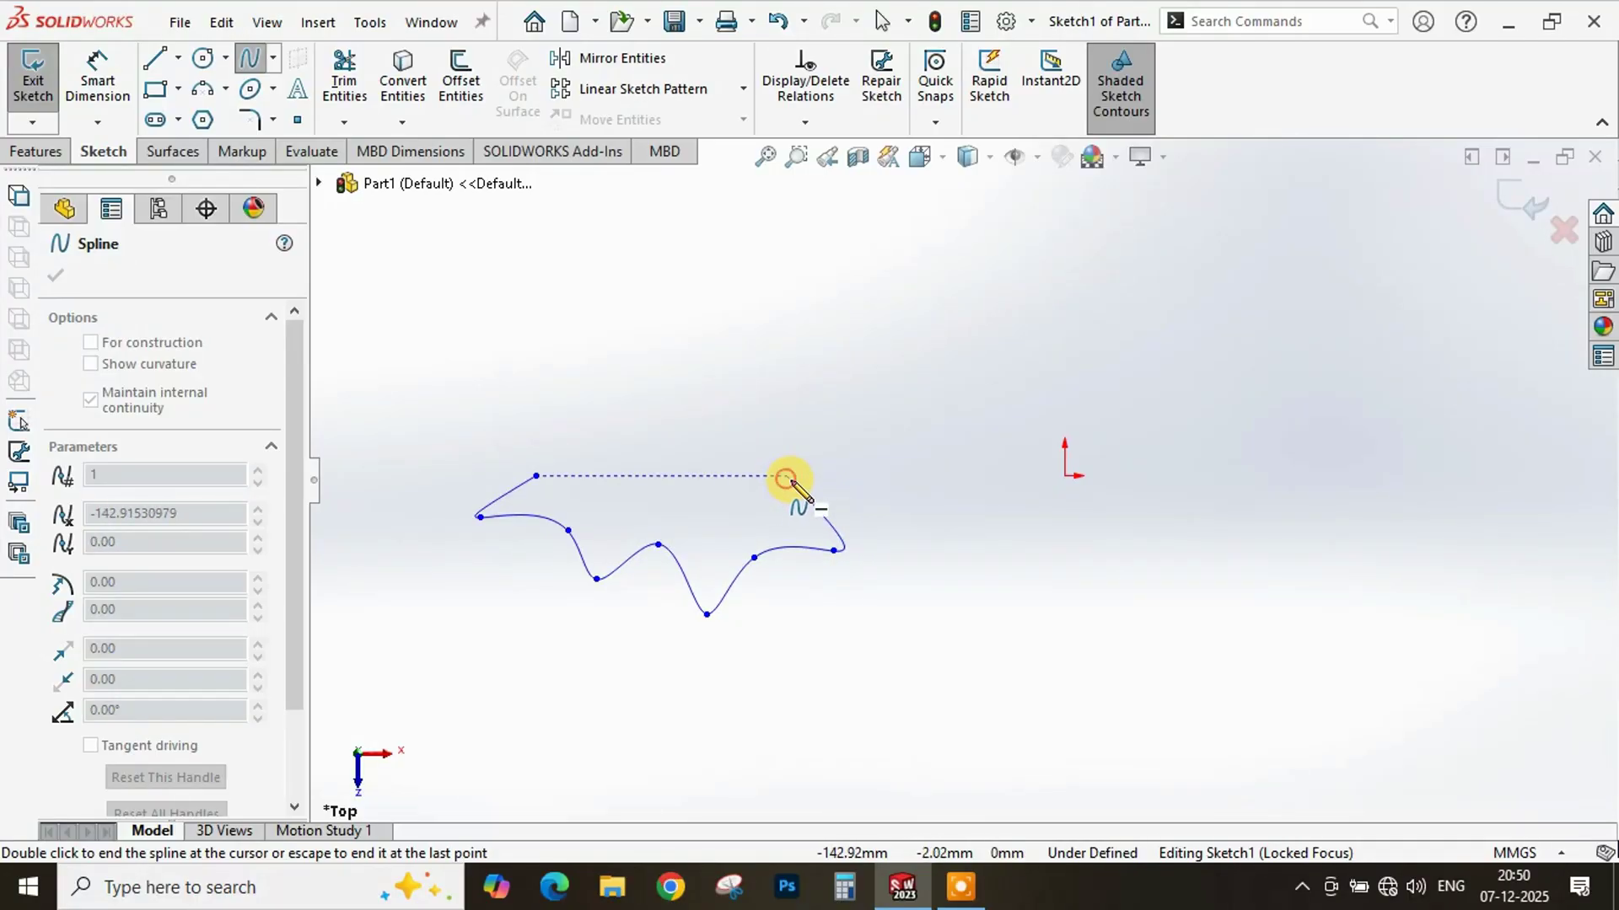
pyautogui.click(787, 477)
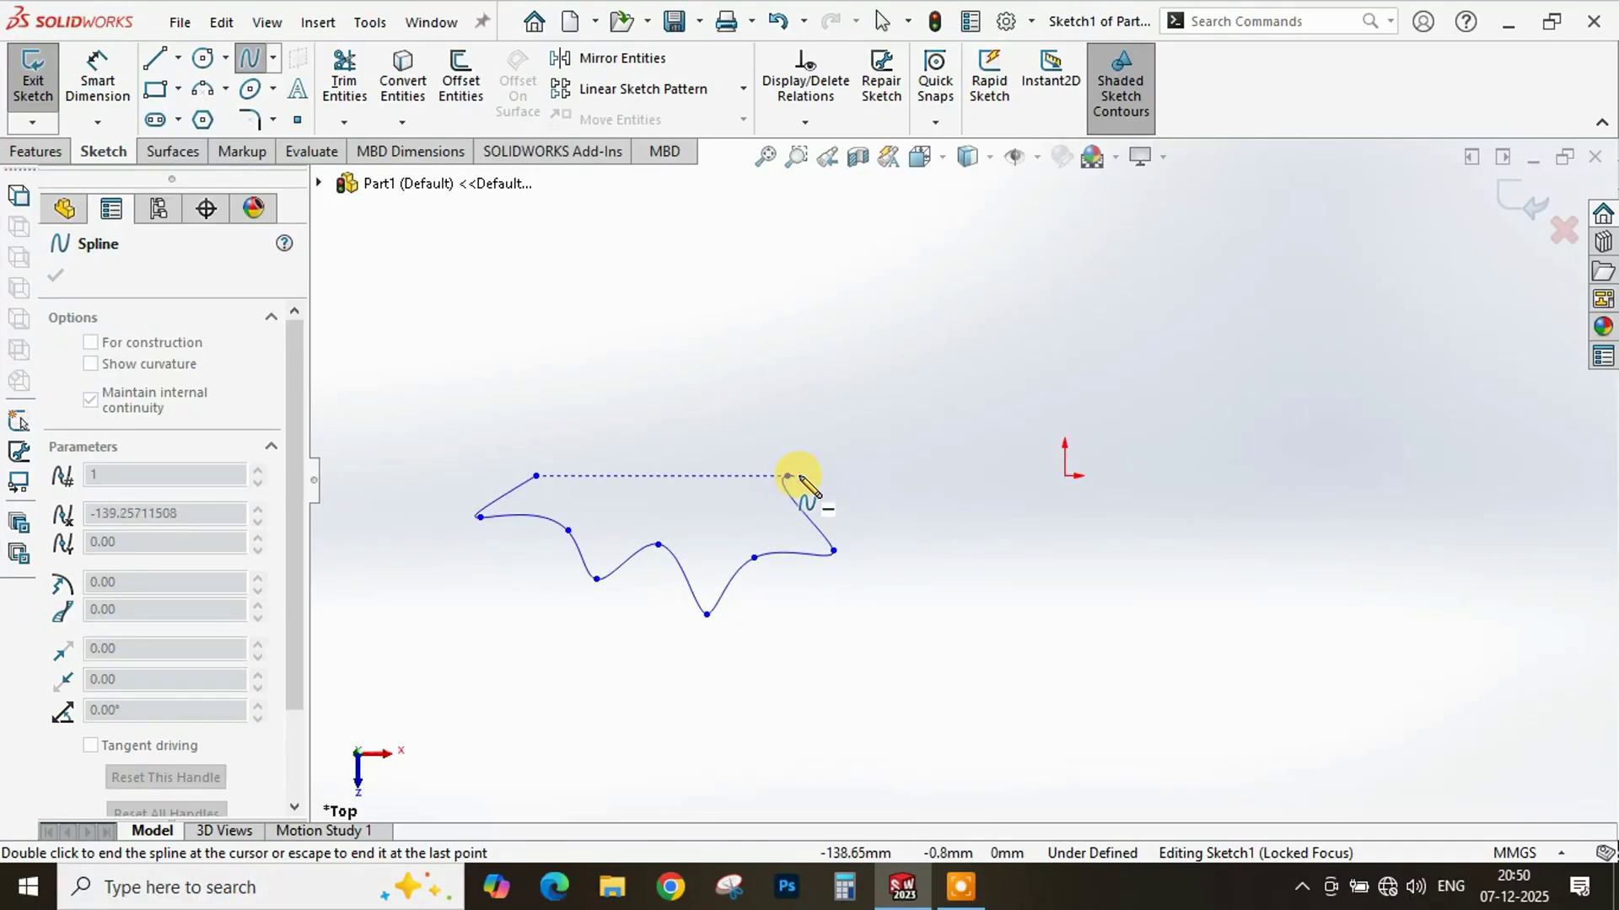
pyautogui.click(847, 438)
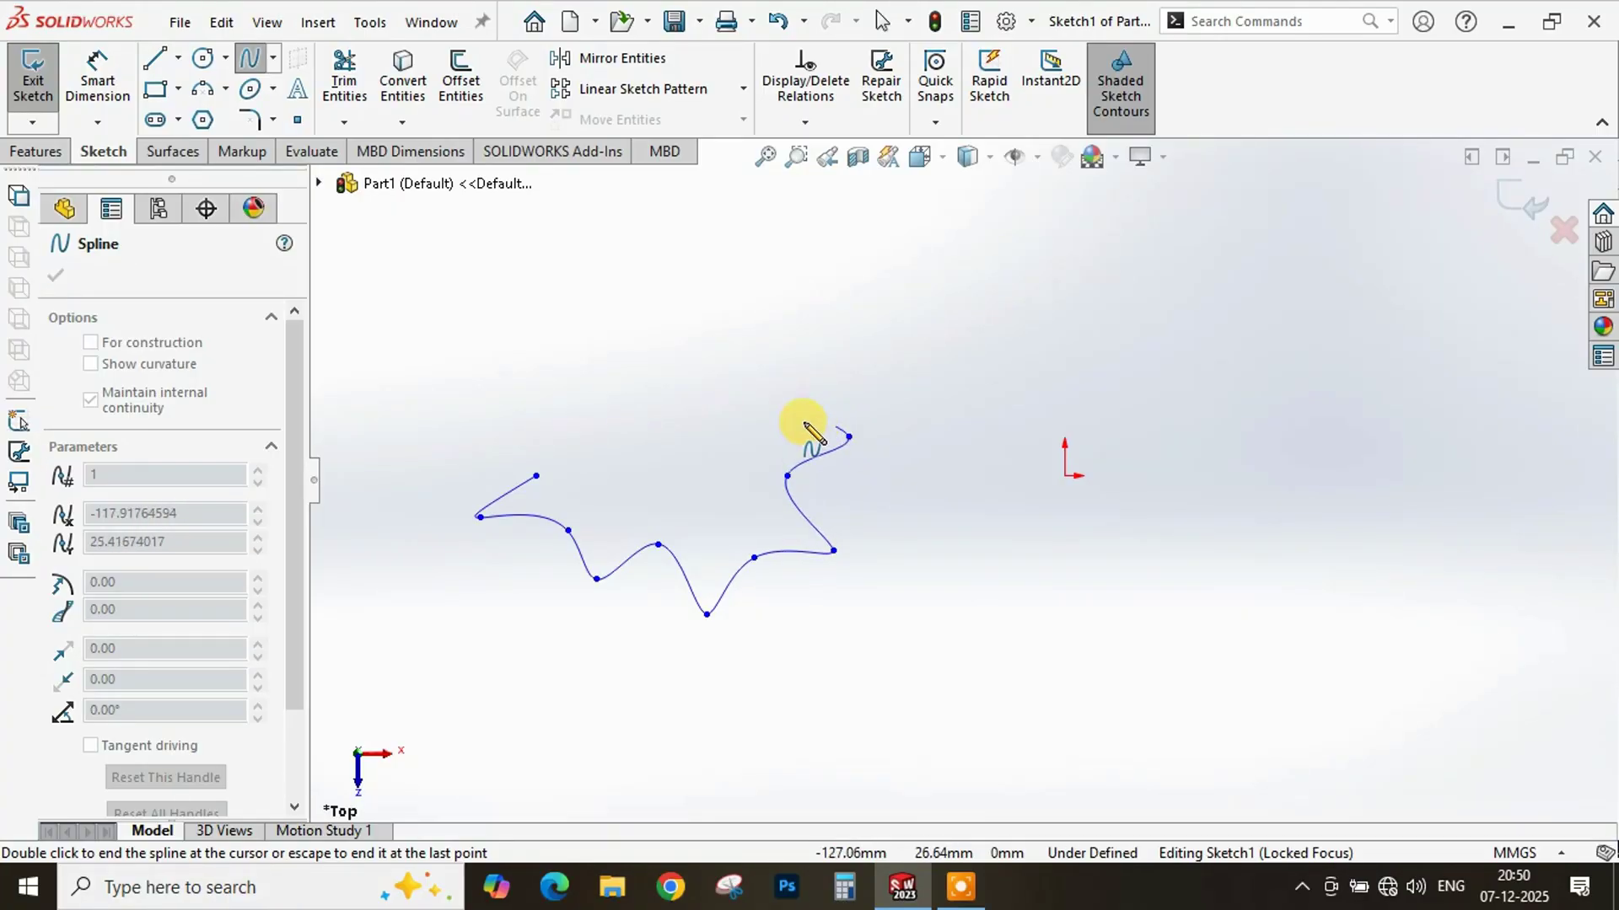
pyautogui.click(750, 409)
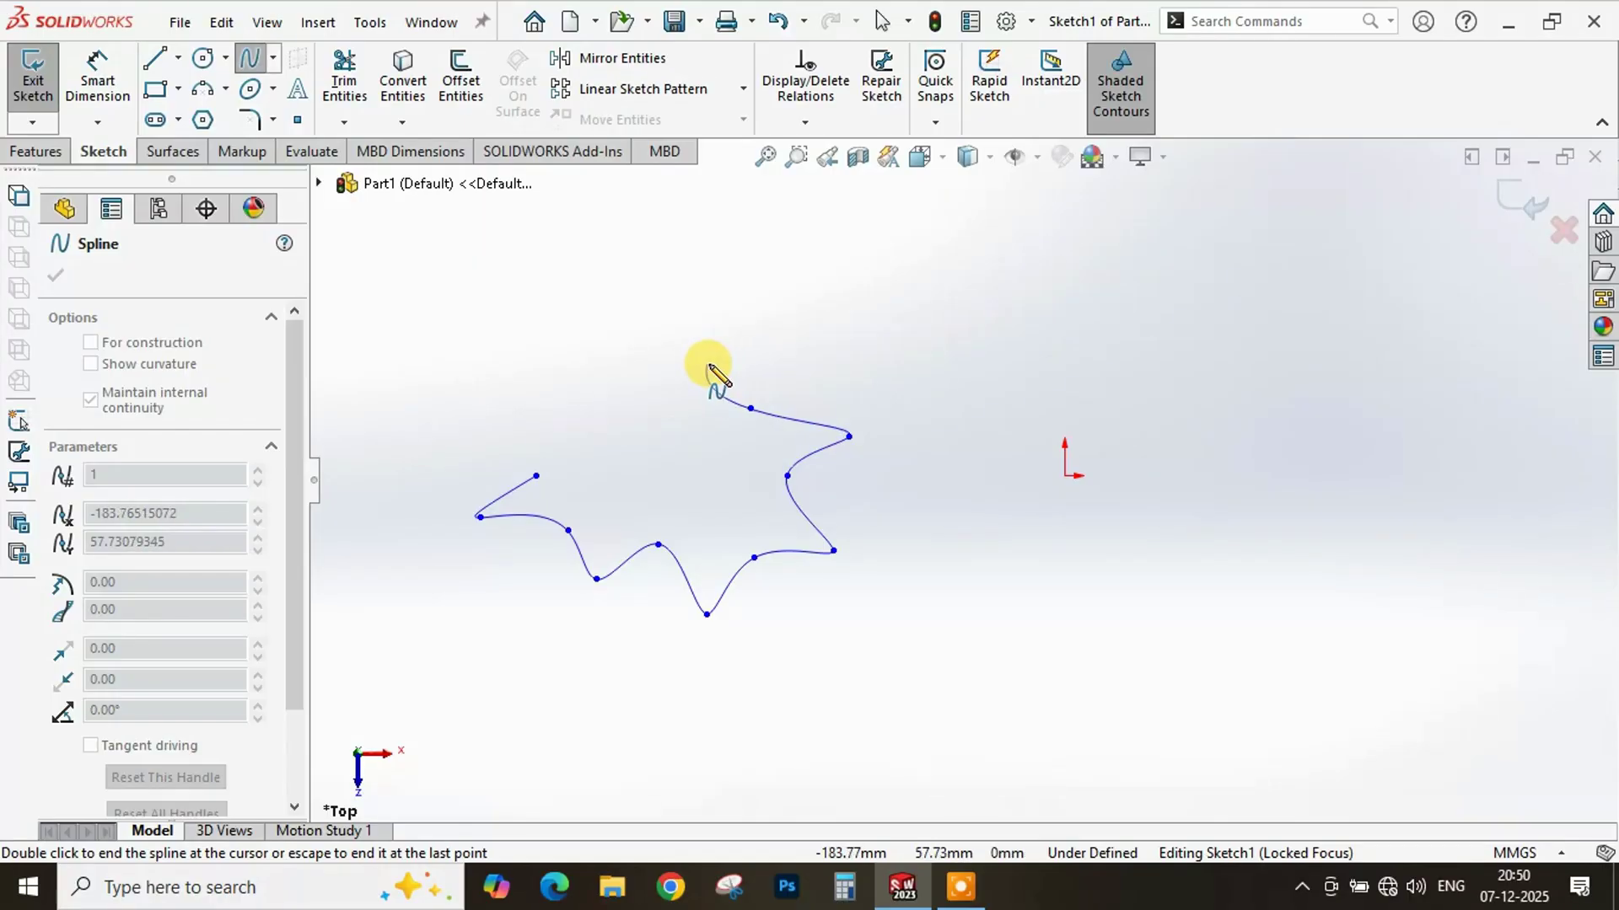
pyautogui.click(723, 367)
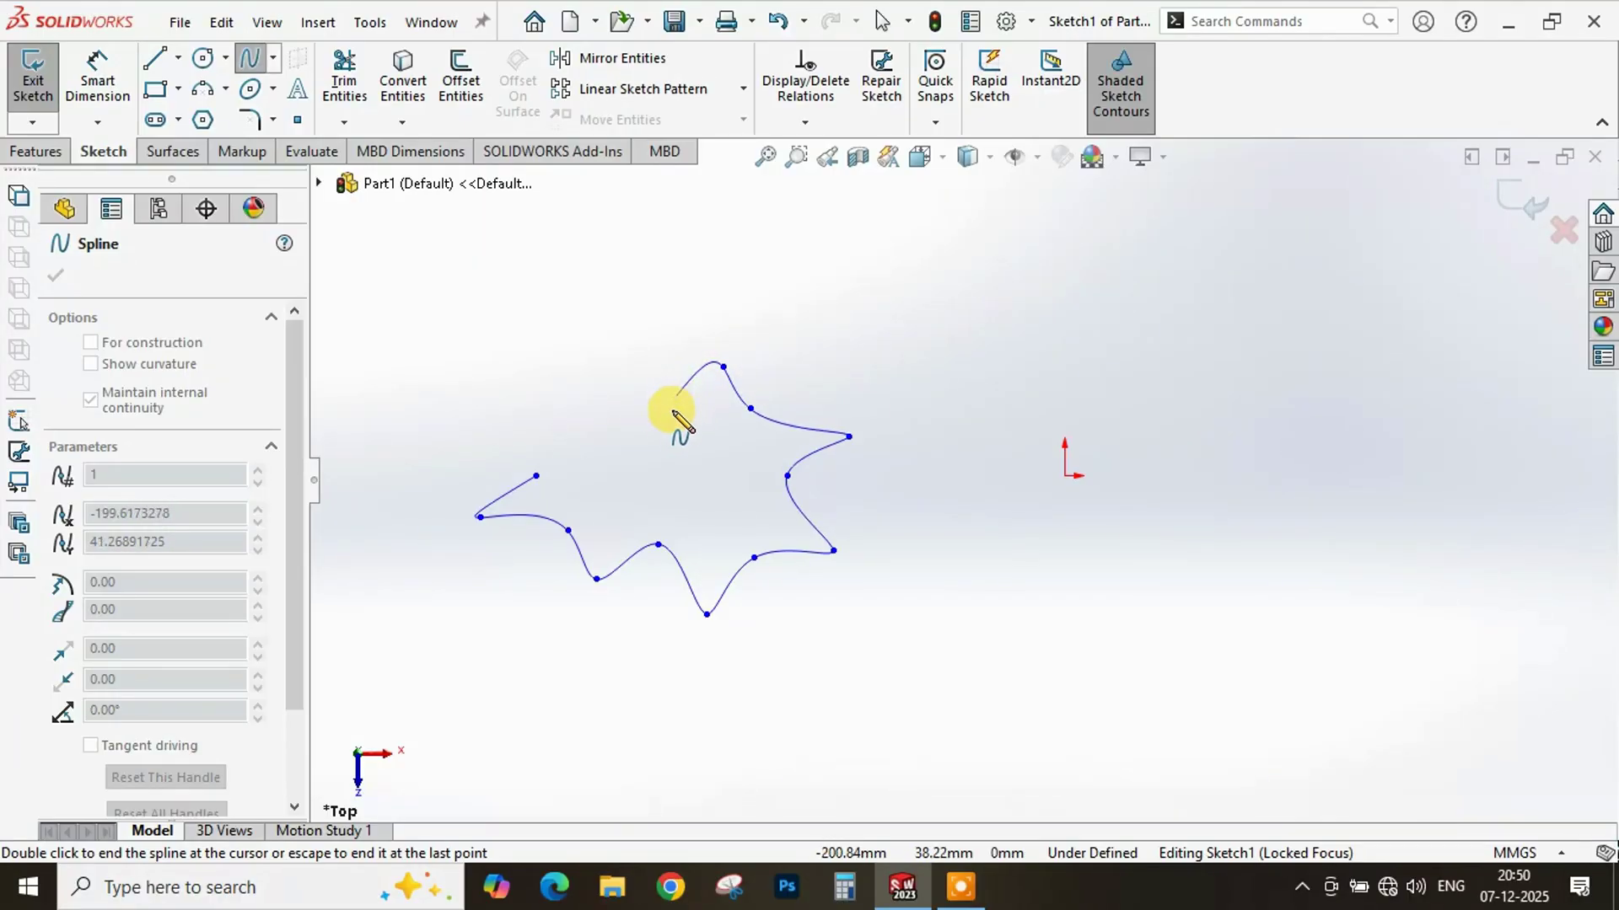
pyautogui.click(668, 416)
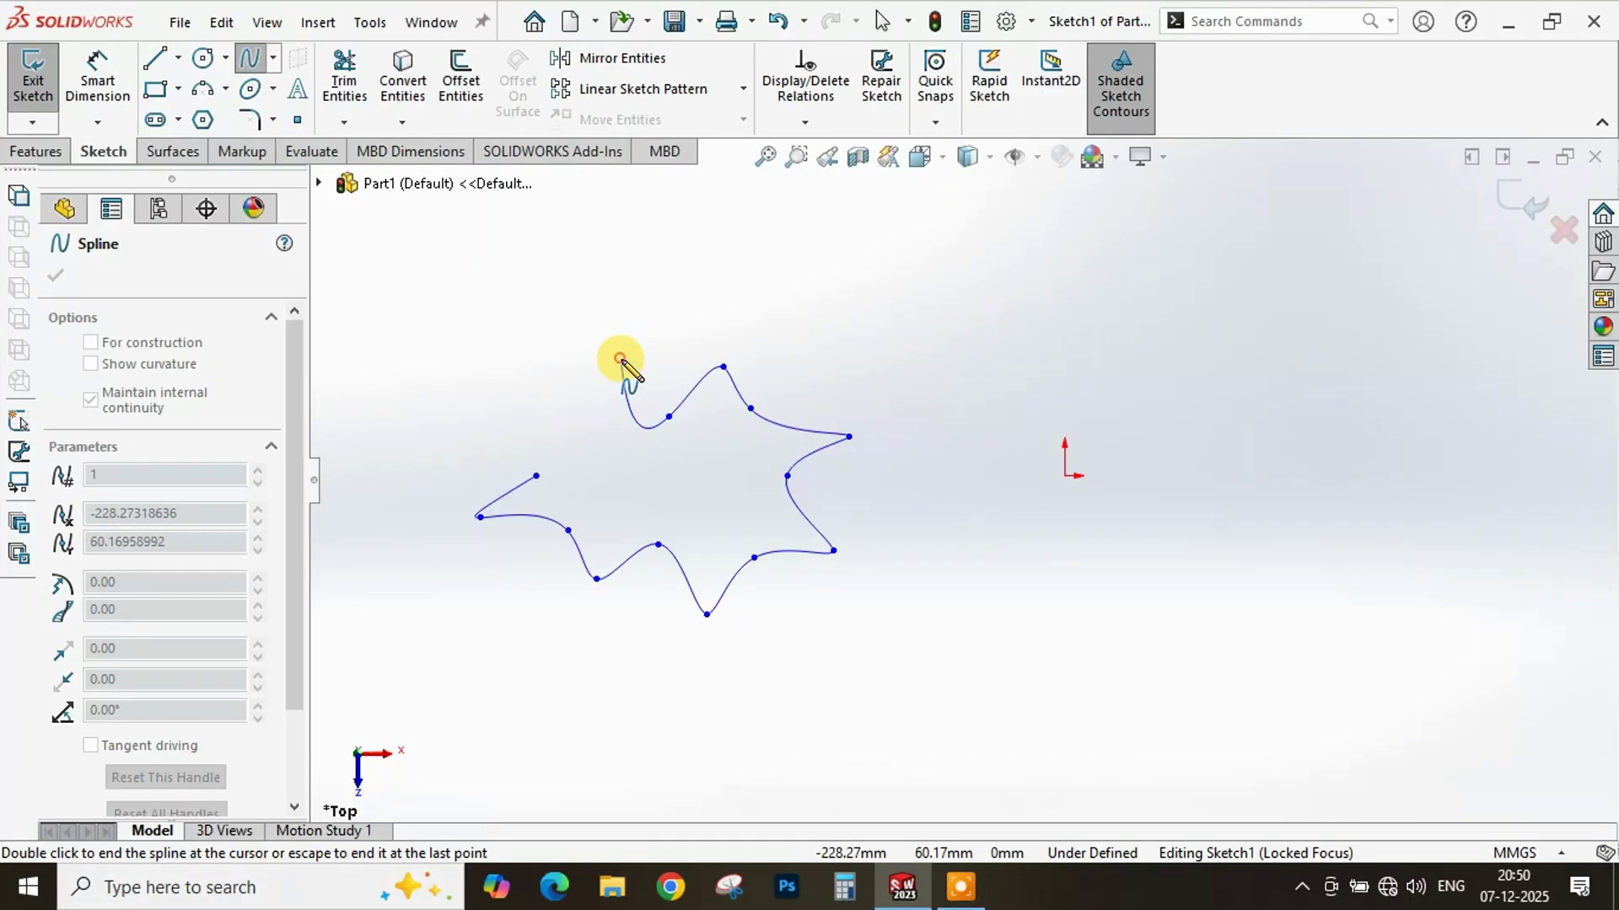
pyautogui.click(620, 358)
pyautogui.click(595, 403)
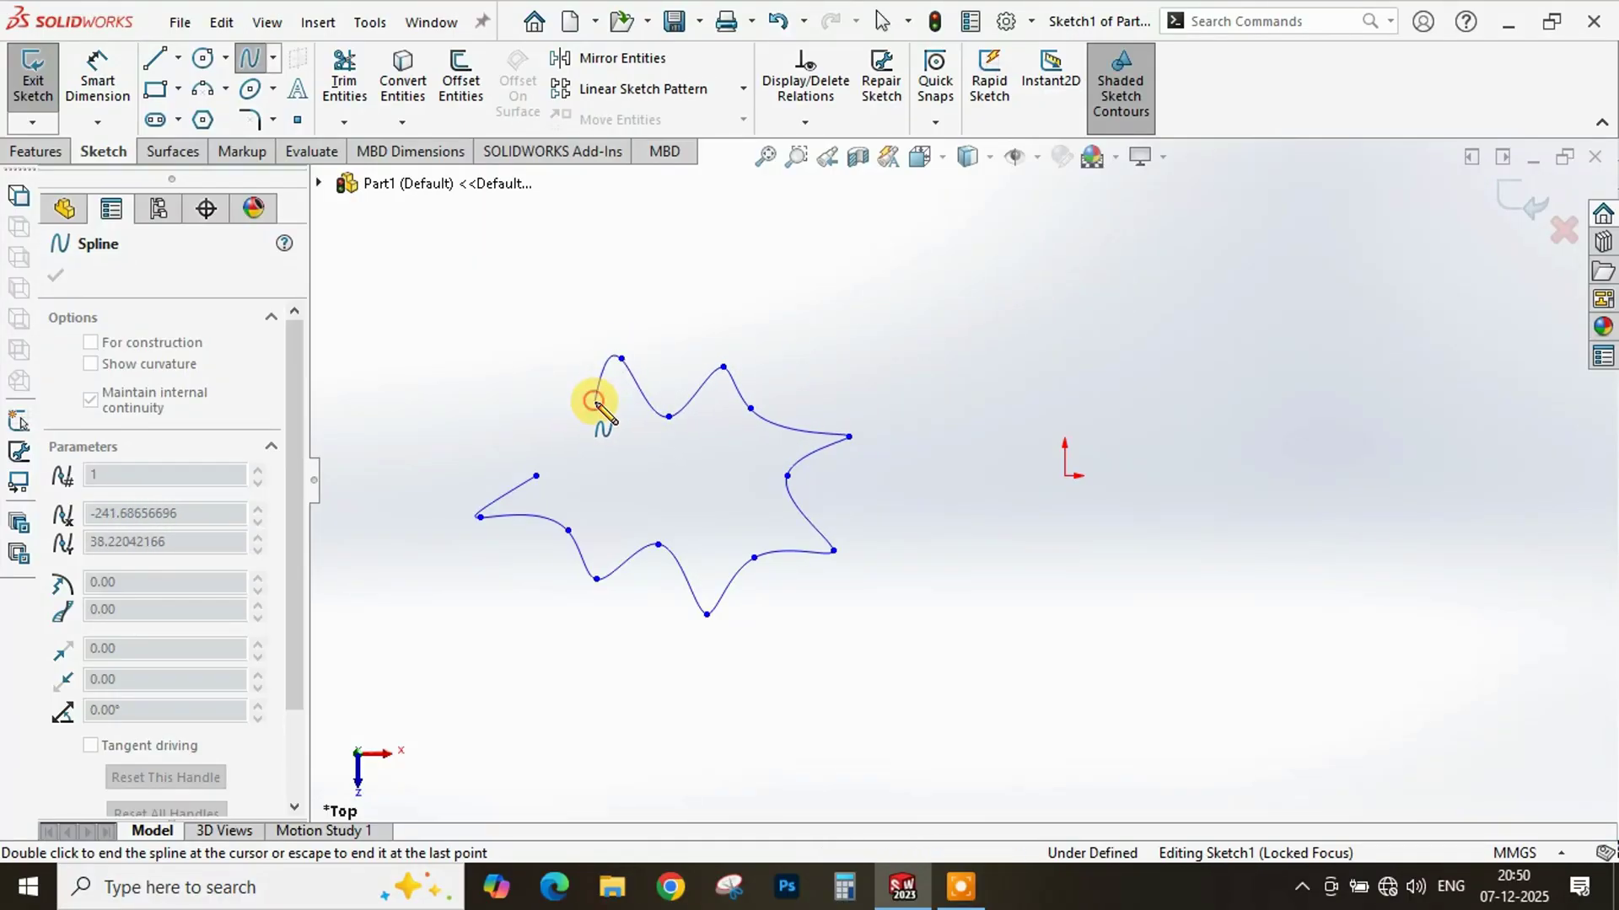
pyautogui.click(511, 388)
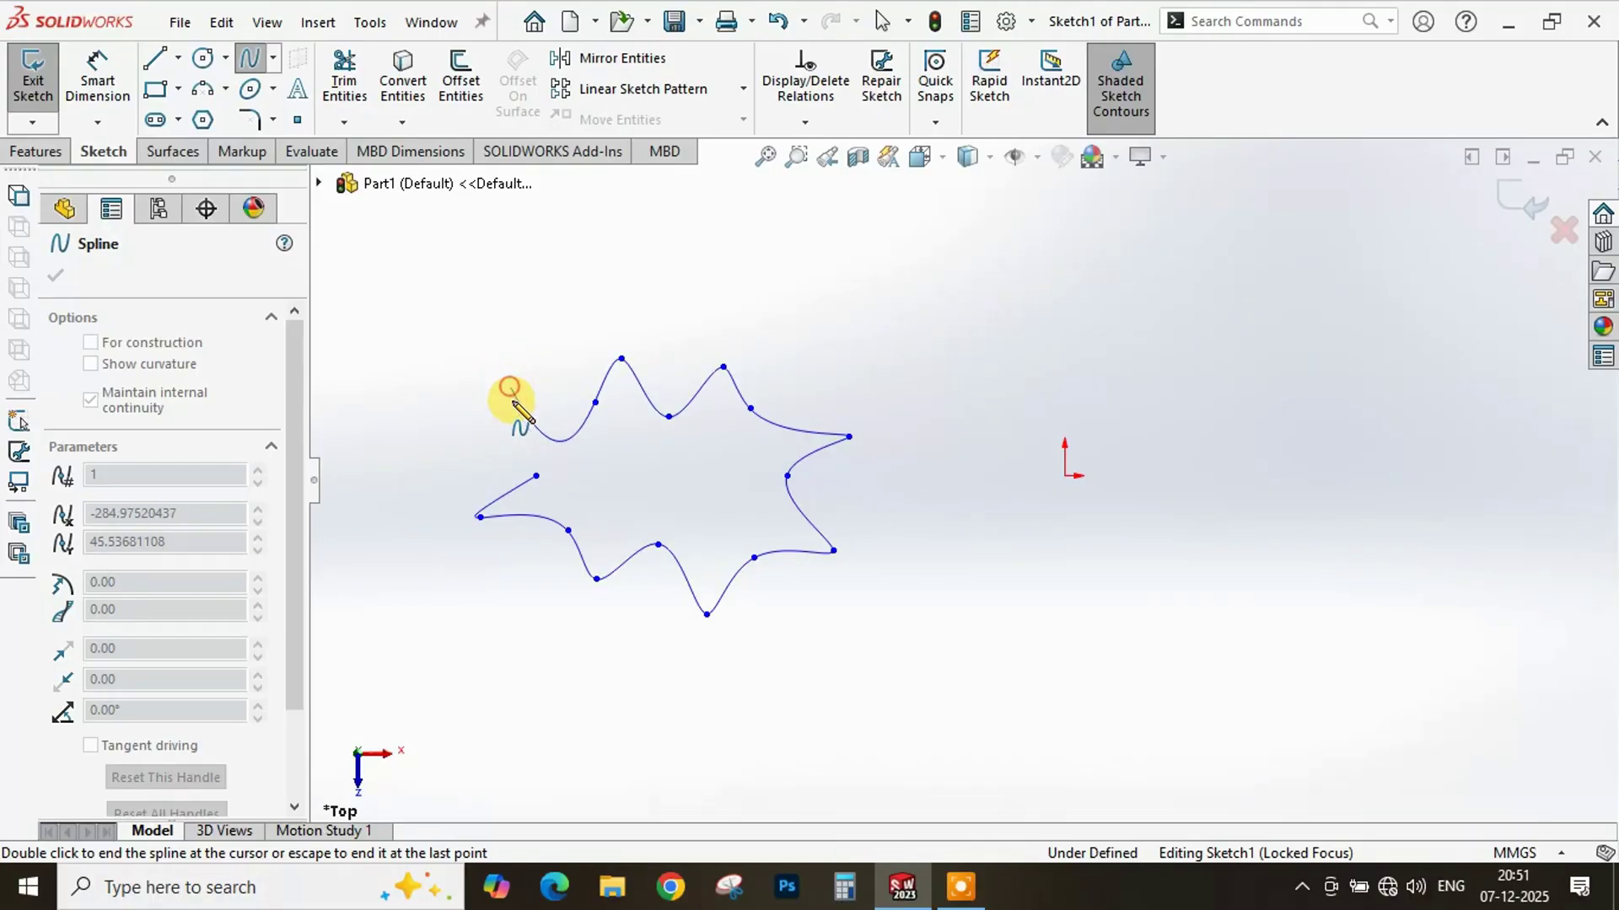
pyautogui.click(535, 476)
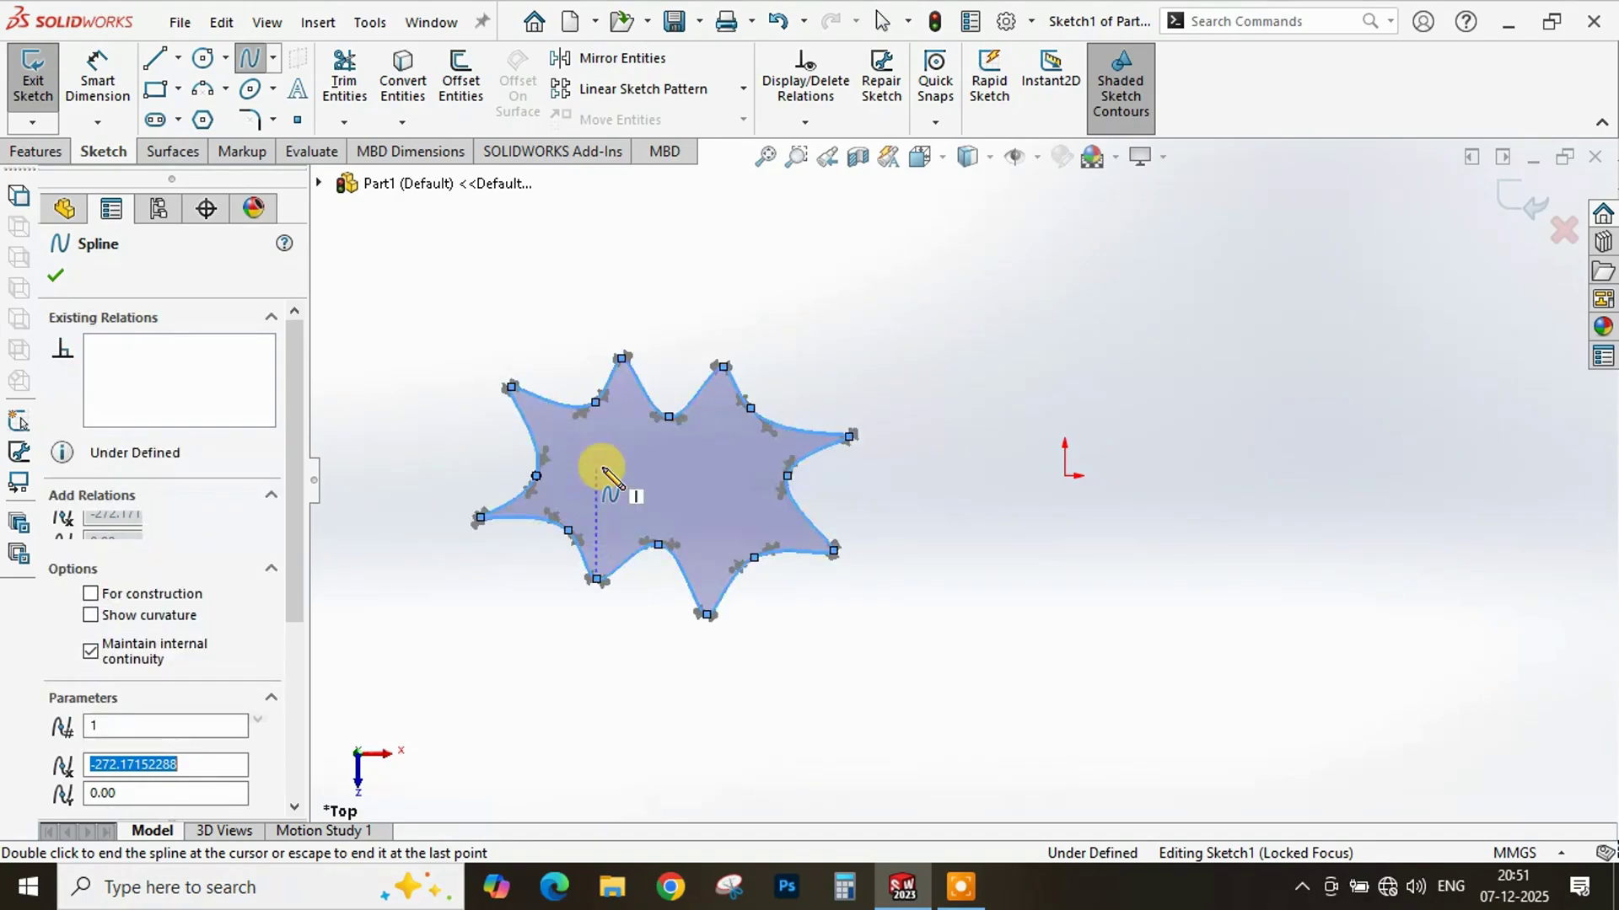
pyautogui.click(55, 276)
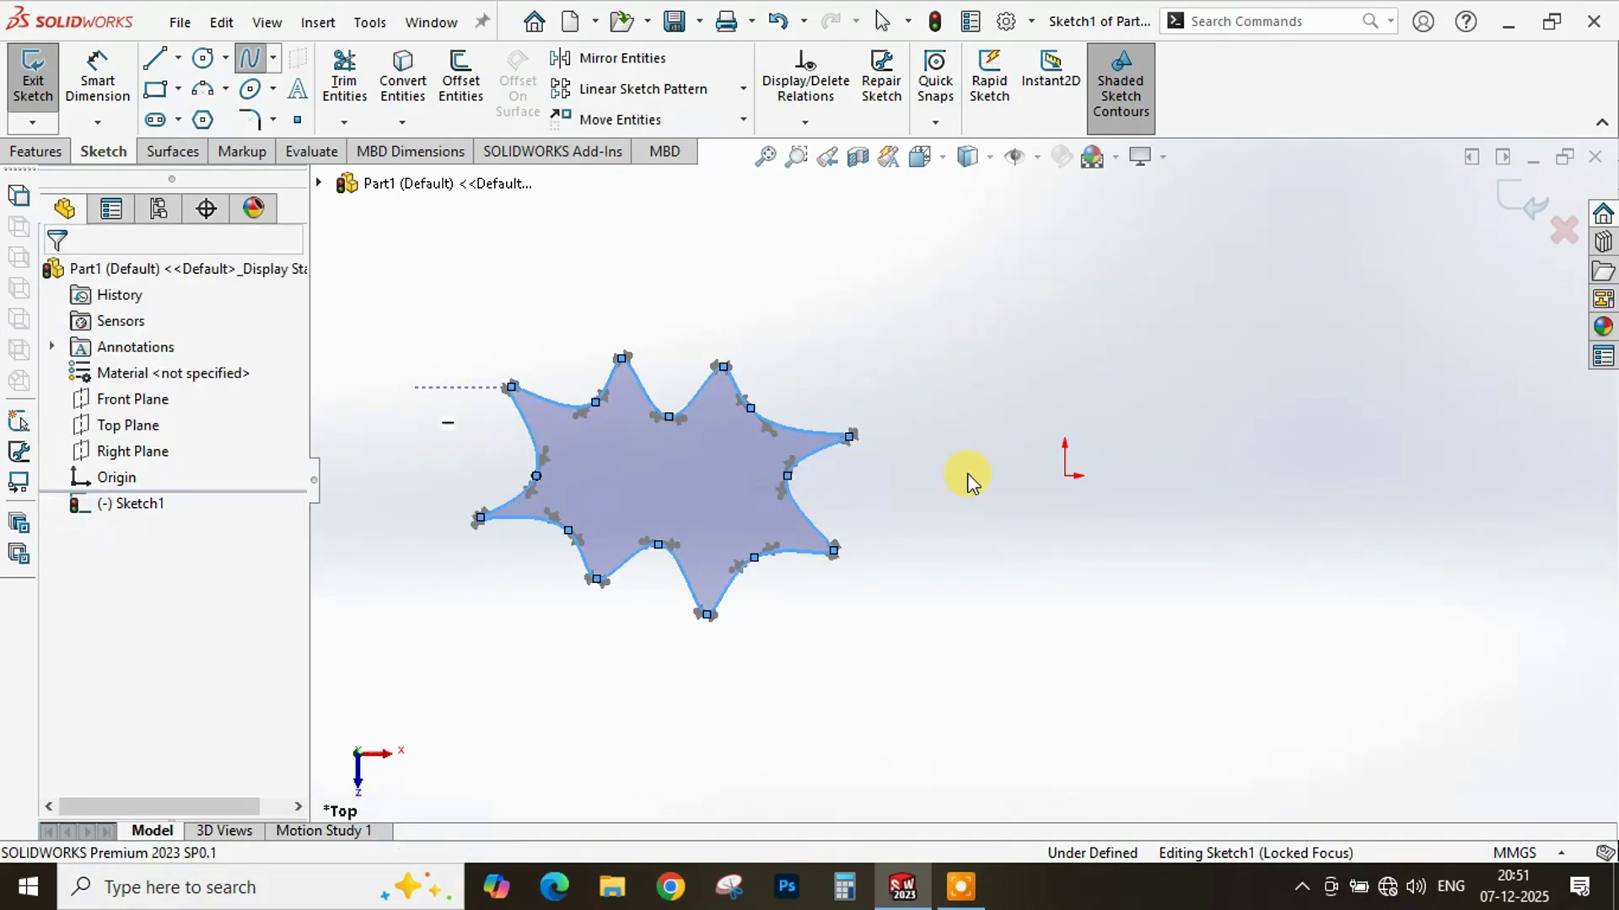
pyautogui.scroll(3, 952, 496)
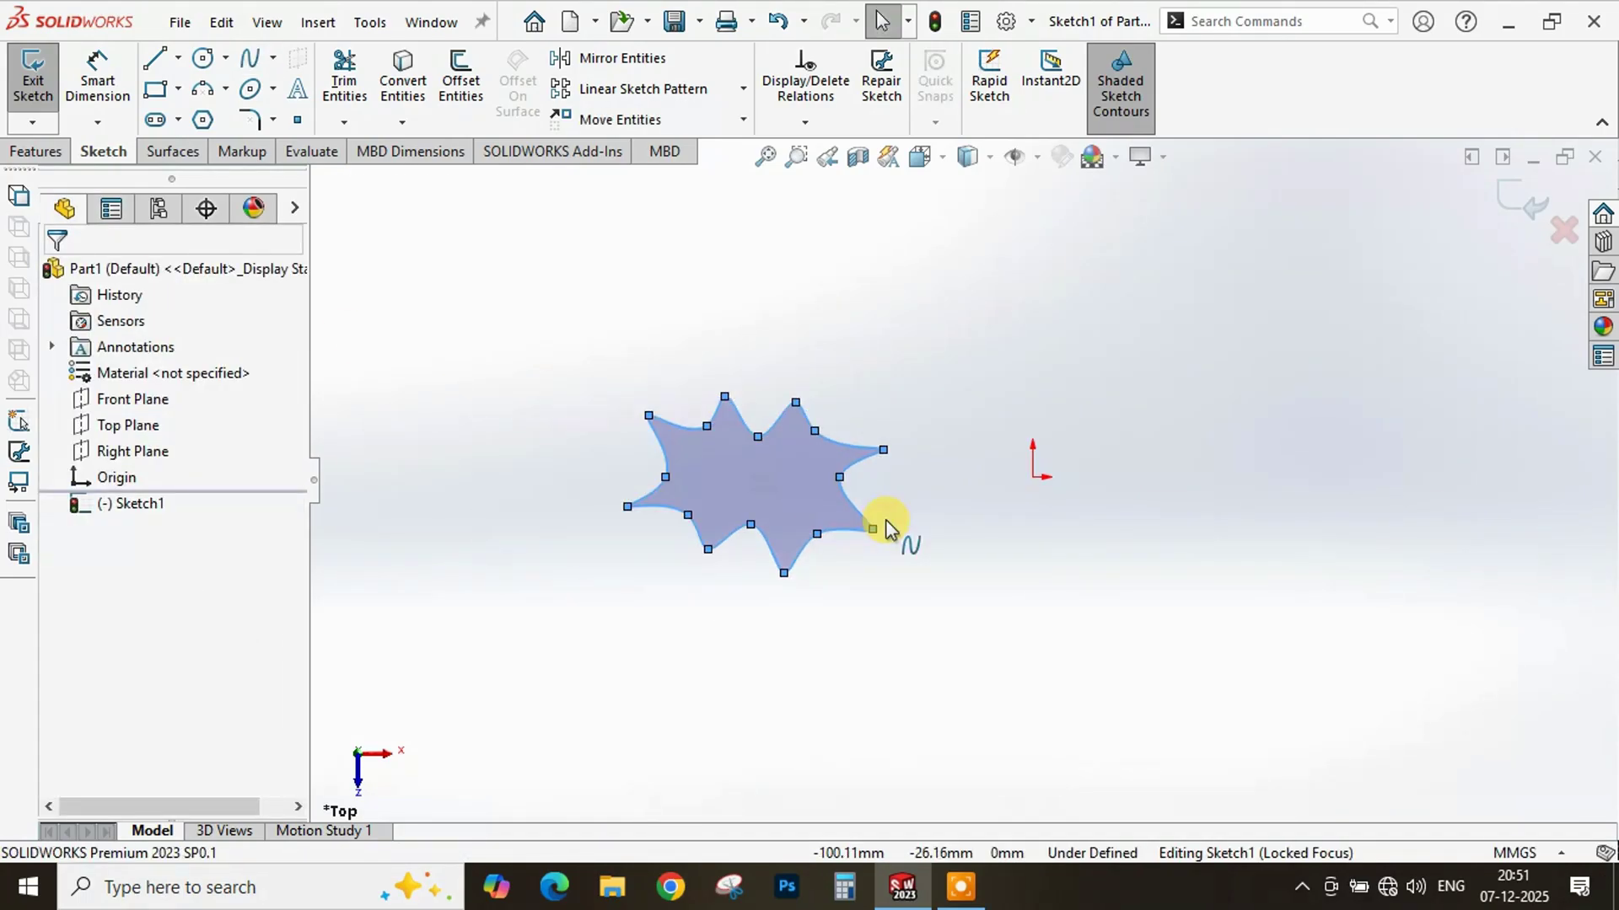
pyautogui.scroll(-2, 953, 496)
pyautogui.scroll(2, 953, 496)
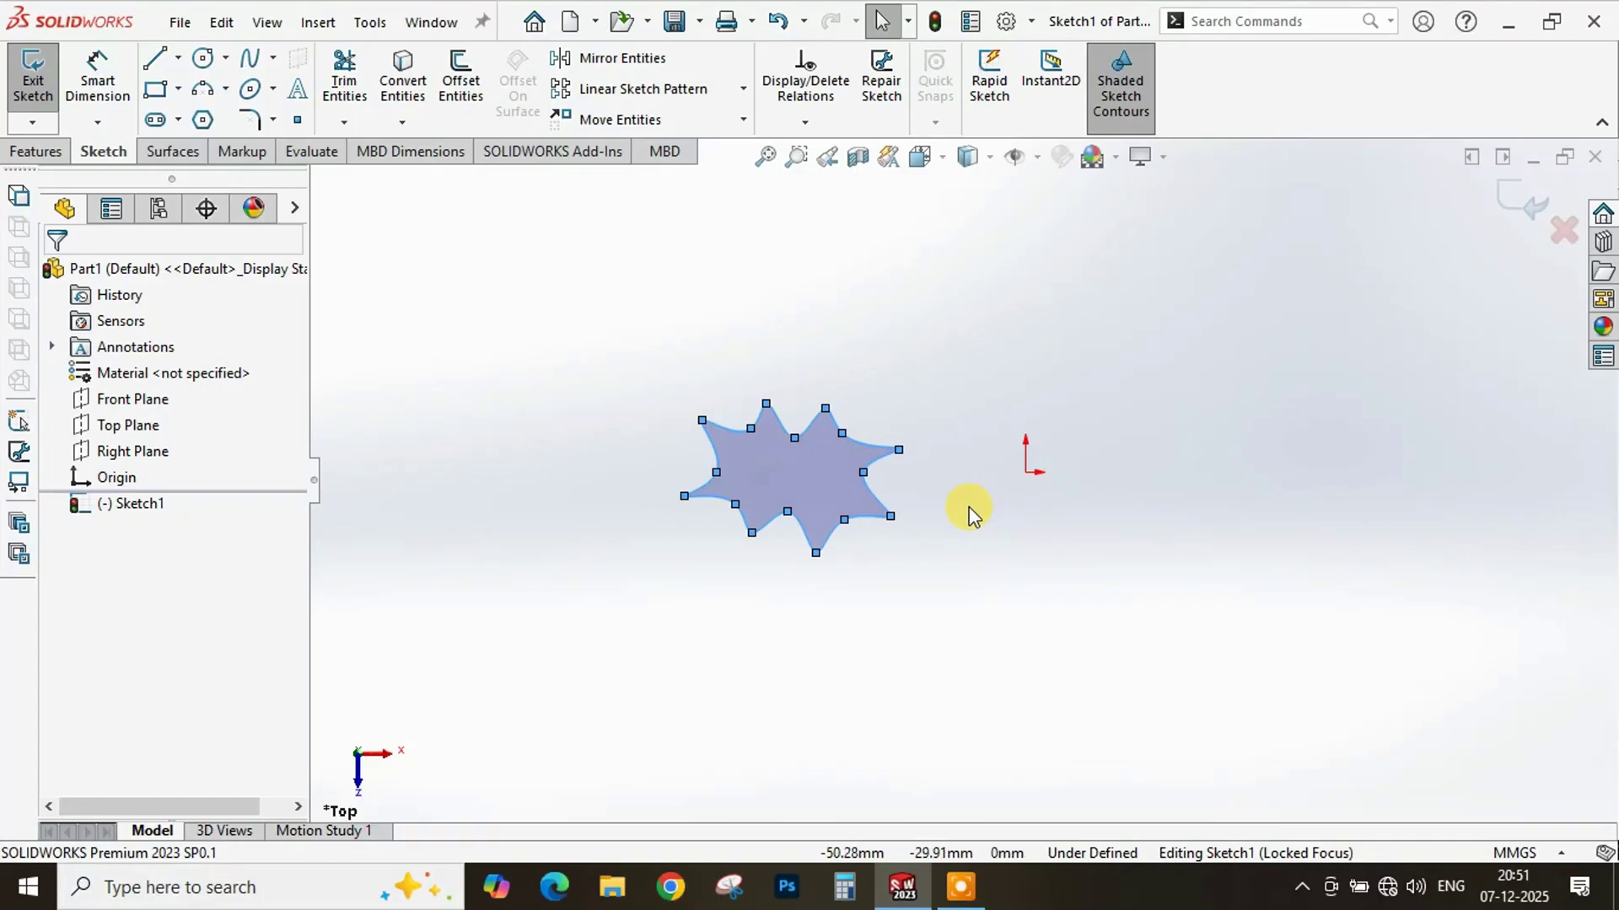
pyautogui.scroll(-2, 939, 463)
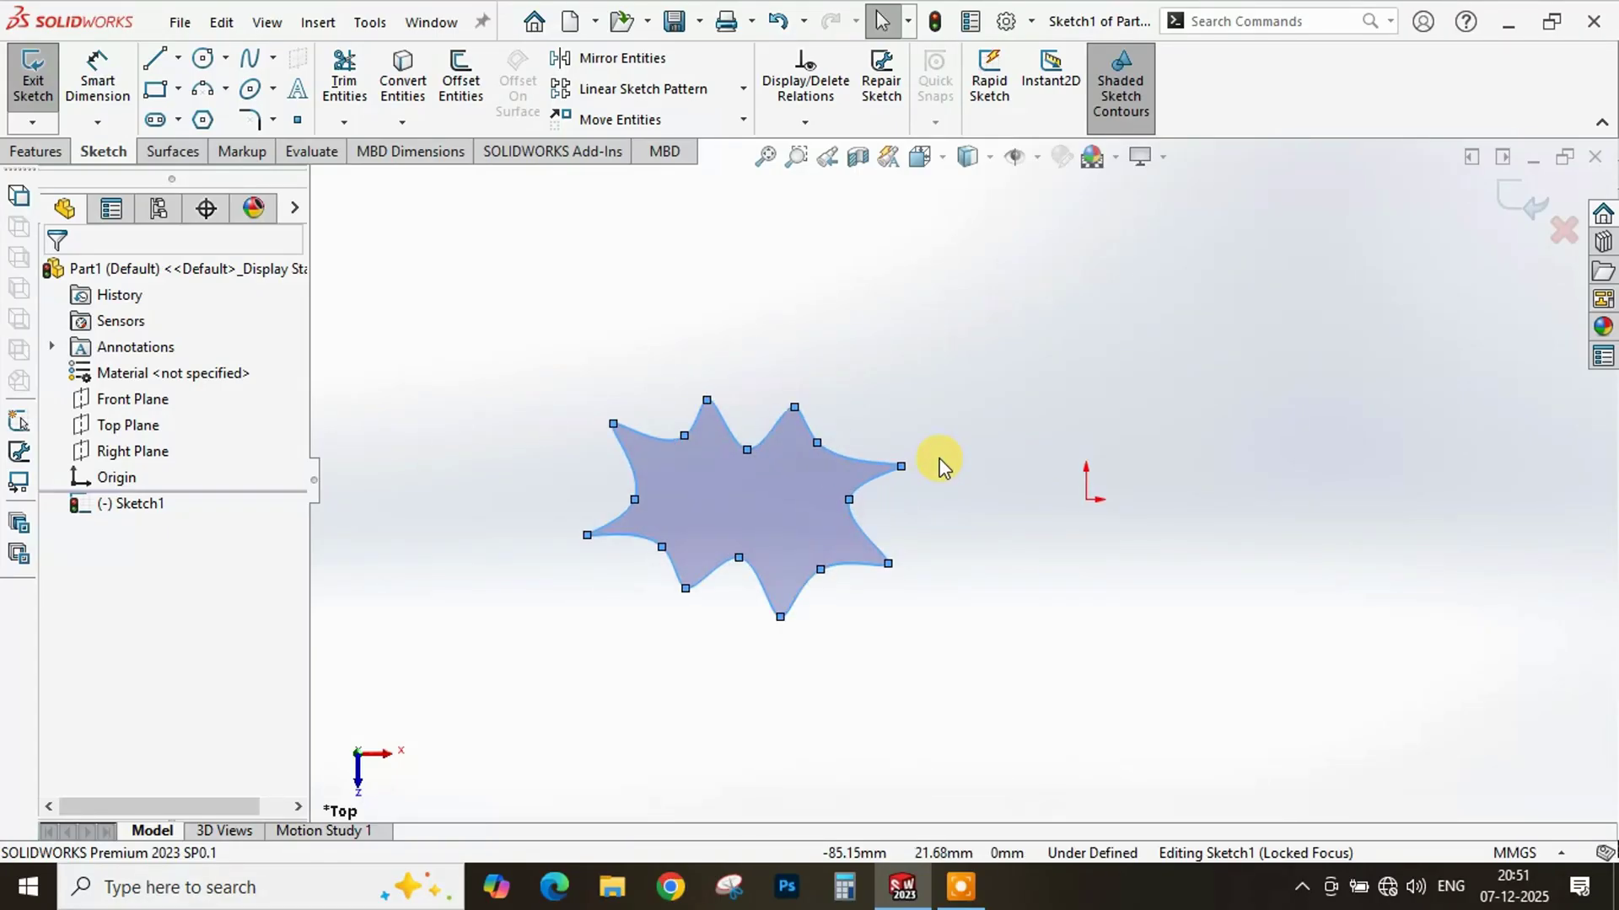
pyautogui.scroll(1, 939, 462)
pyautogui.scroll(-1, 984, 545)
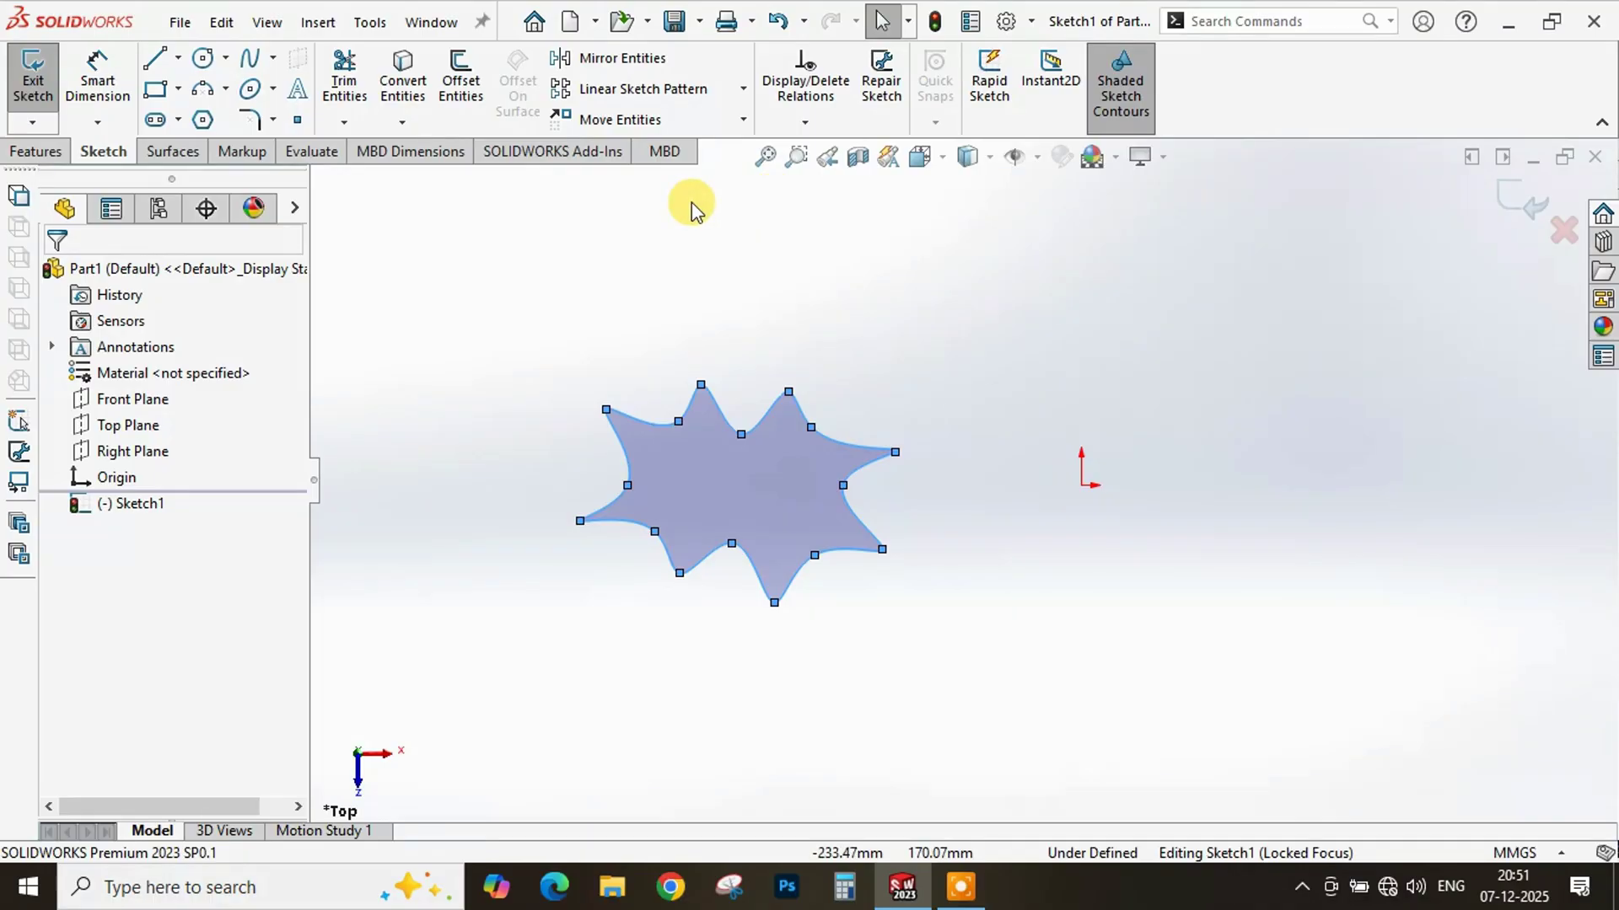
# - Move the closed star-like spline by a ΔX of -200 mm using Move Entities in X/Y mode with Keep relations on
pyautogui.click(703, 275)
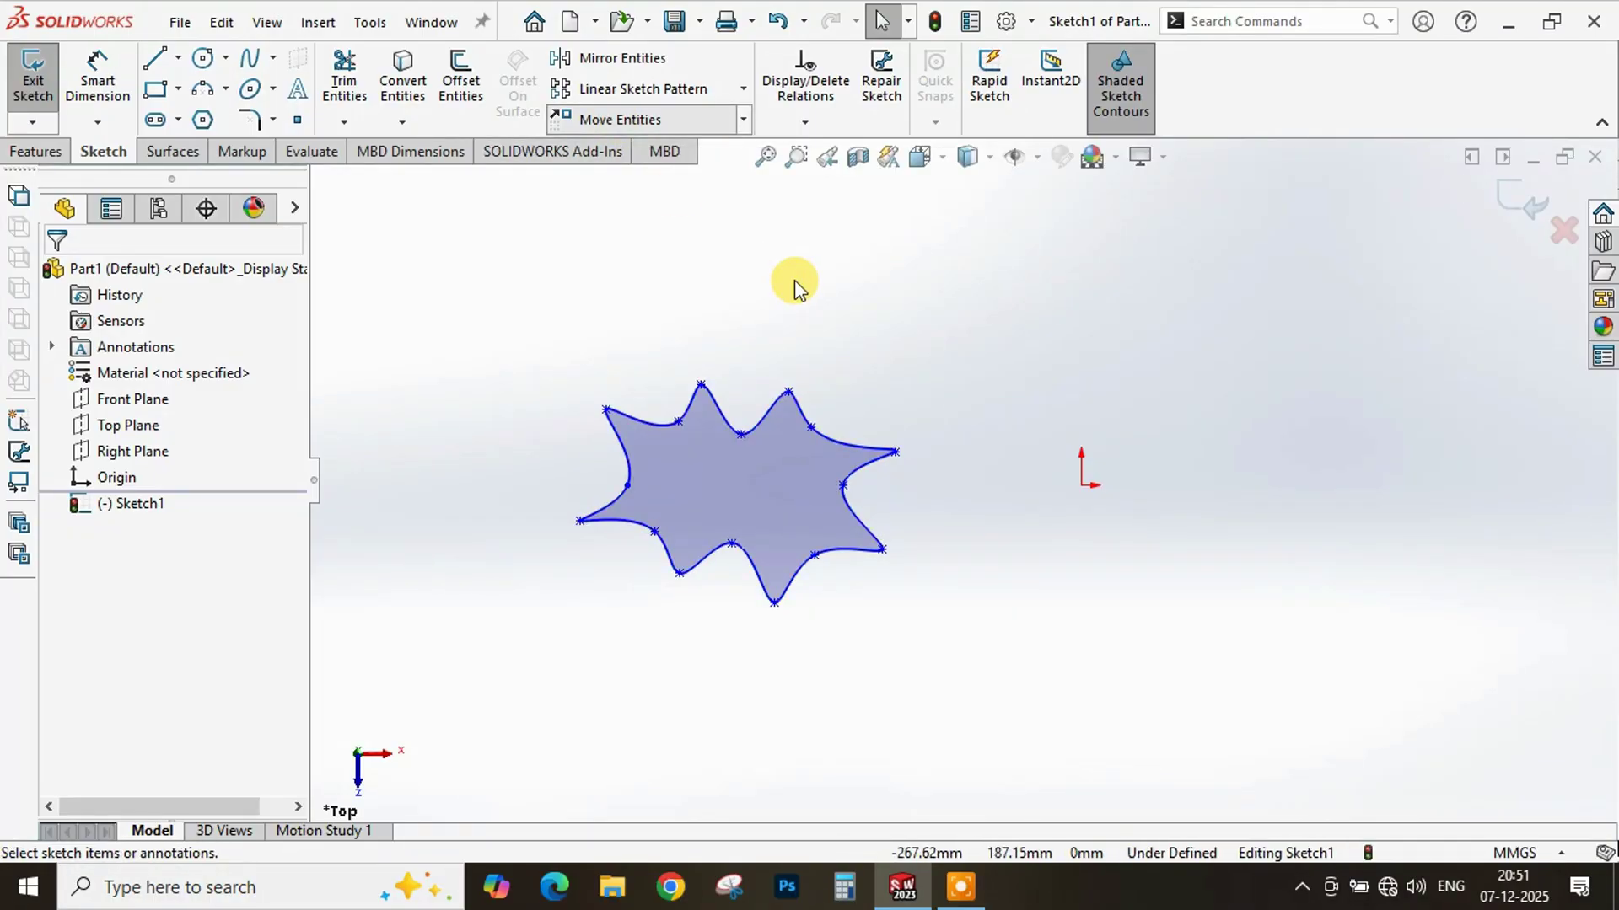
pyautogui.moveTo(541, 305); pyautogui.dragTo(951, 654)
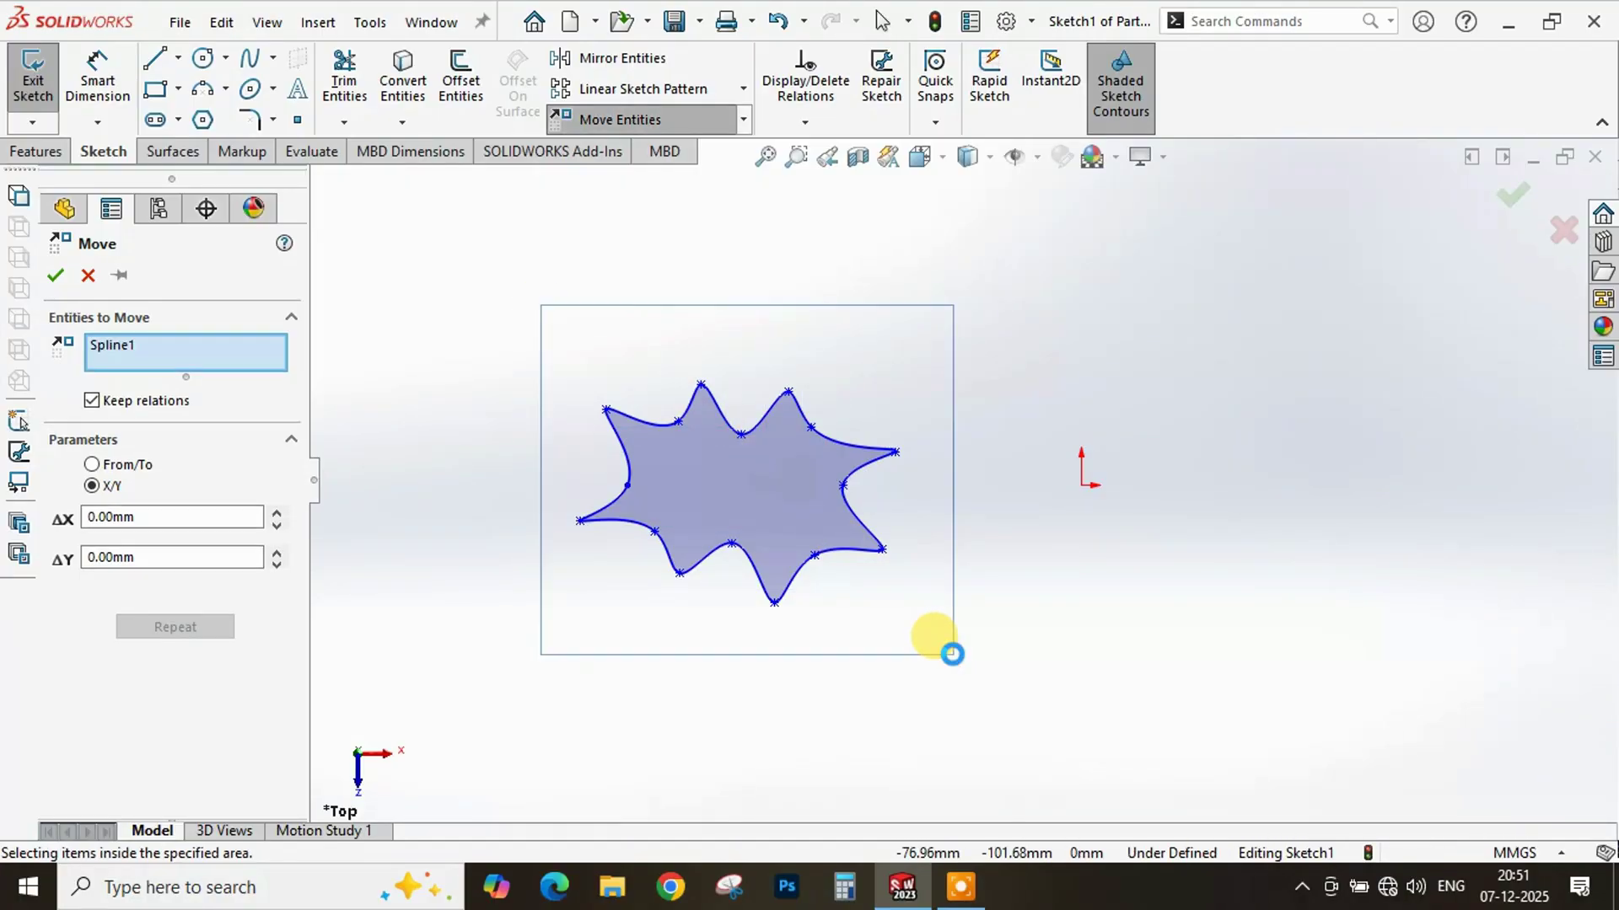
pyautogui.scroll(2, 1060, 613)
pyautogui.scroll(2, 1058, 603)
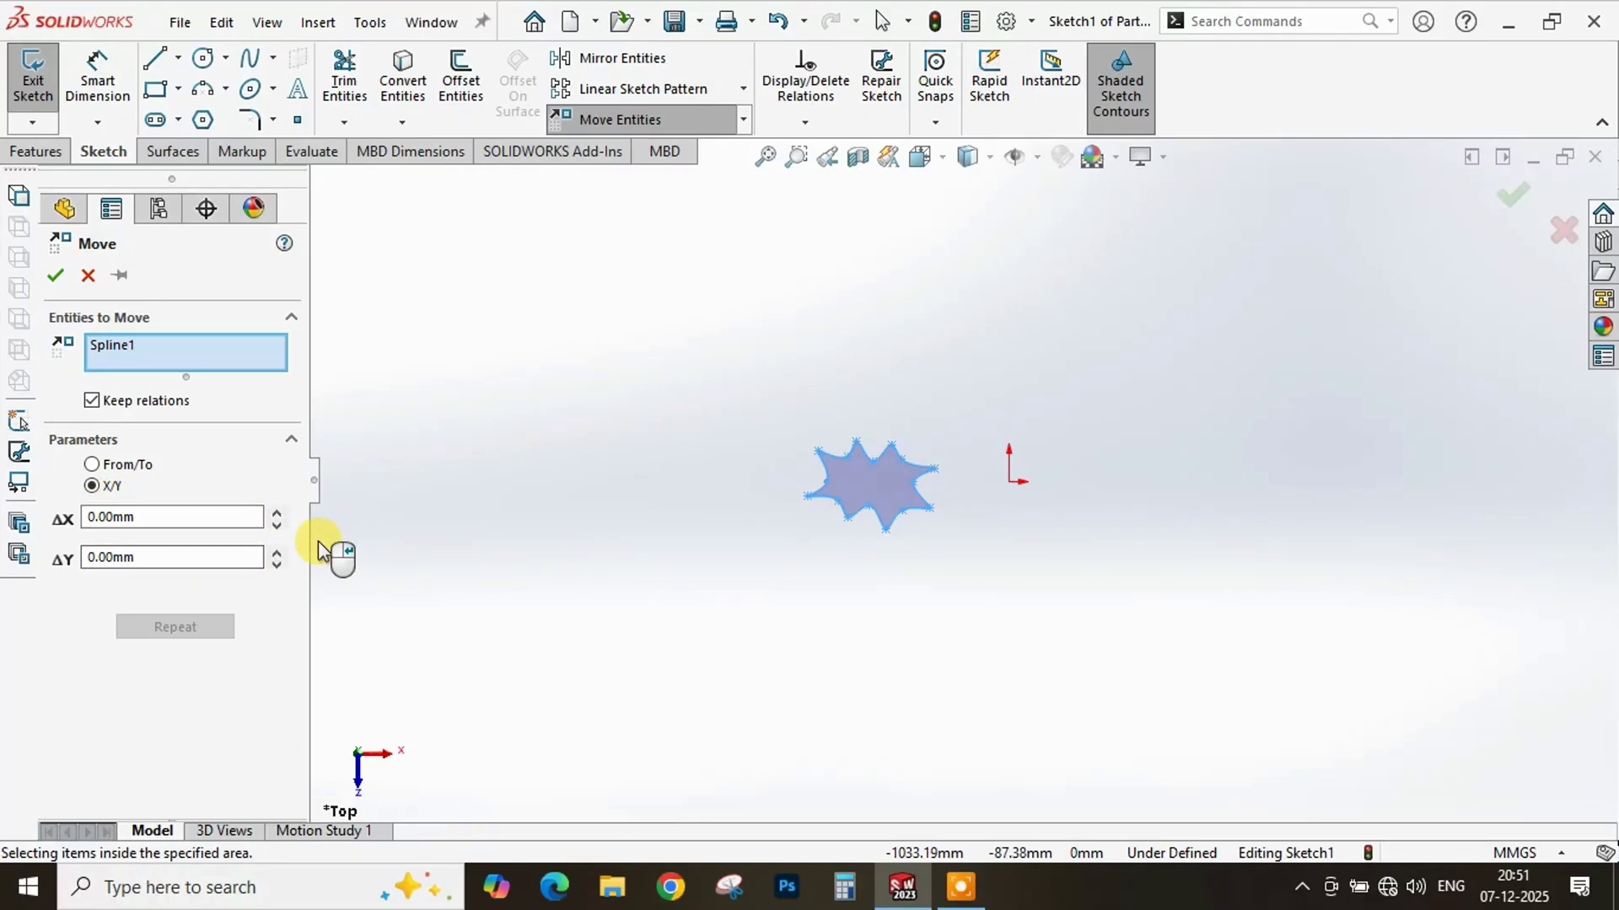
pyautogui.click(277, 524)
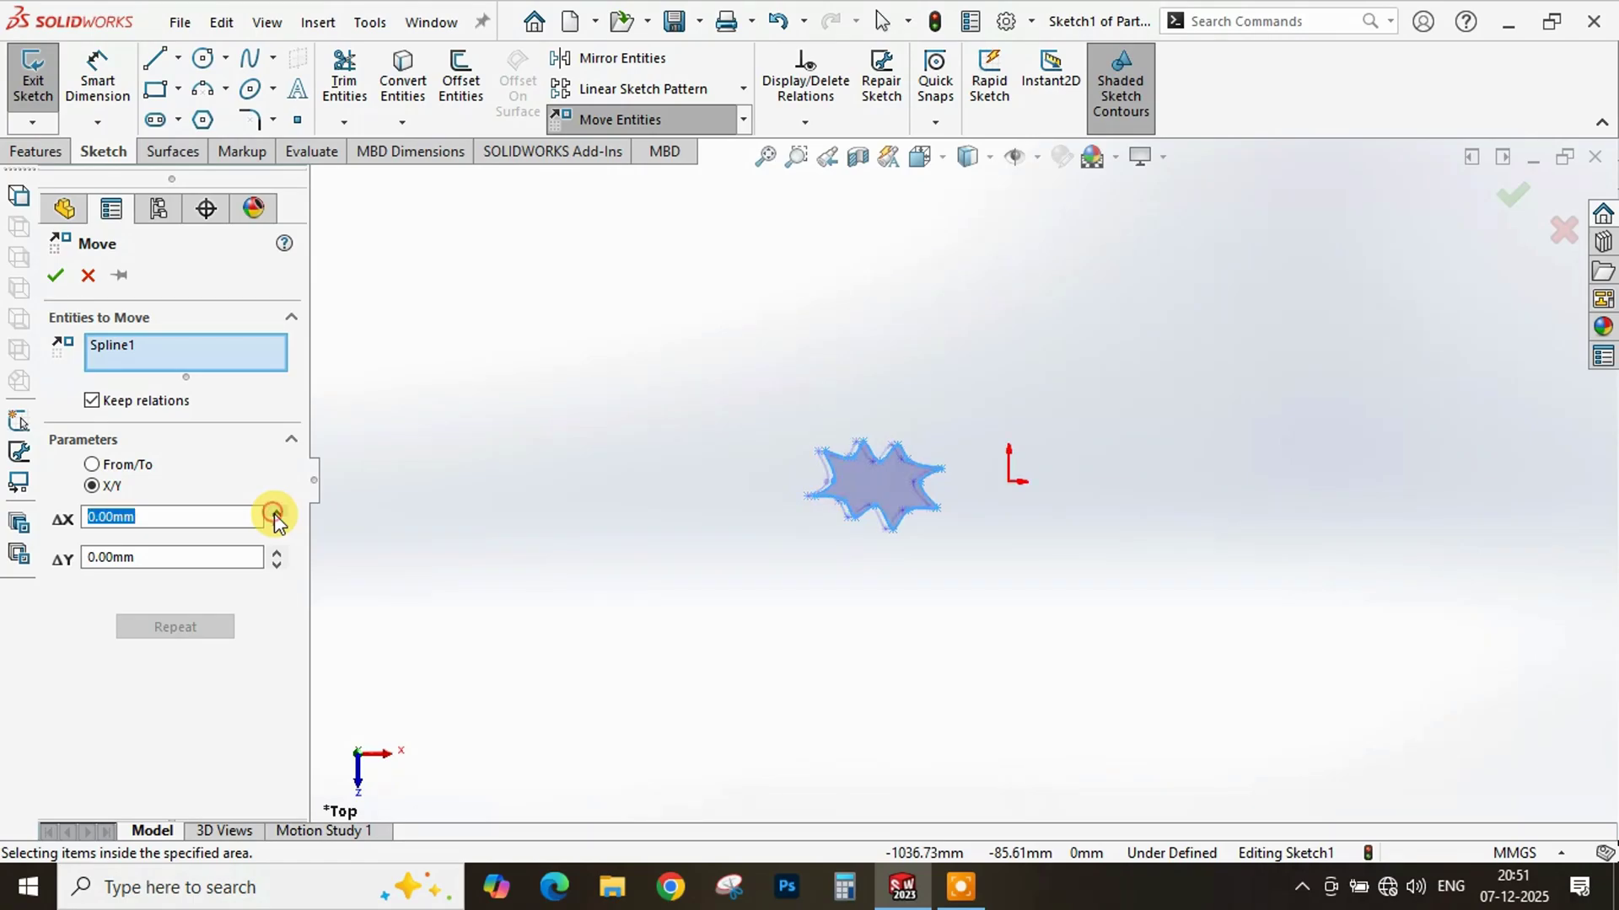
pyautogui.click(277, 523)
pyautogui.click(276, 523)
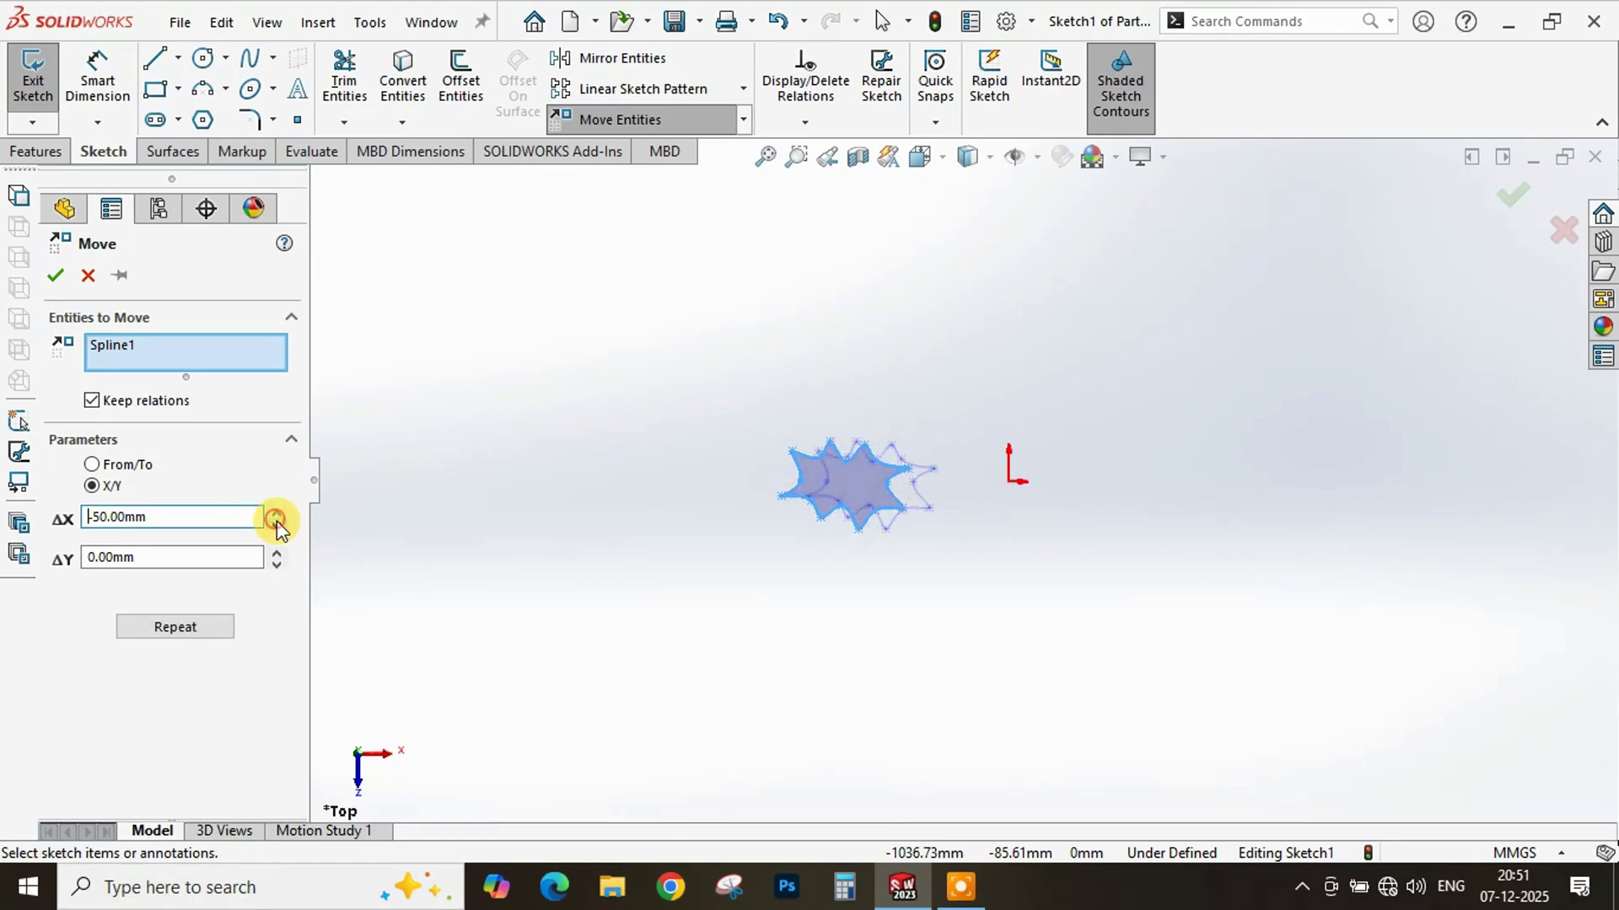
pyautogui.click(277, 523)
pyautogui.click(276, 523)
pyautogui.click(276, 522)
pyautogui.click(276, 523)
pyautogui.click(277, 522)
pyautogui.click(276, 523)
pyautogui.click(277, 523)
pyautogui.click(276, 523)
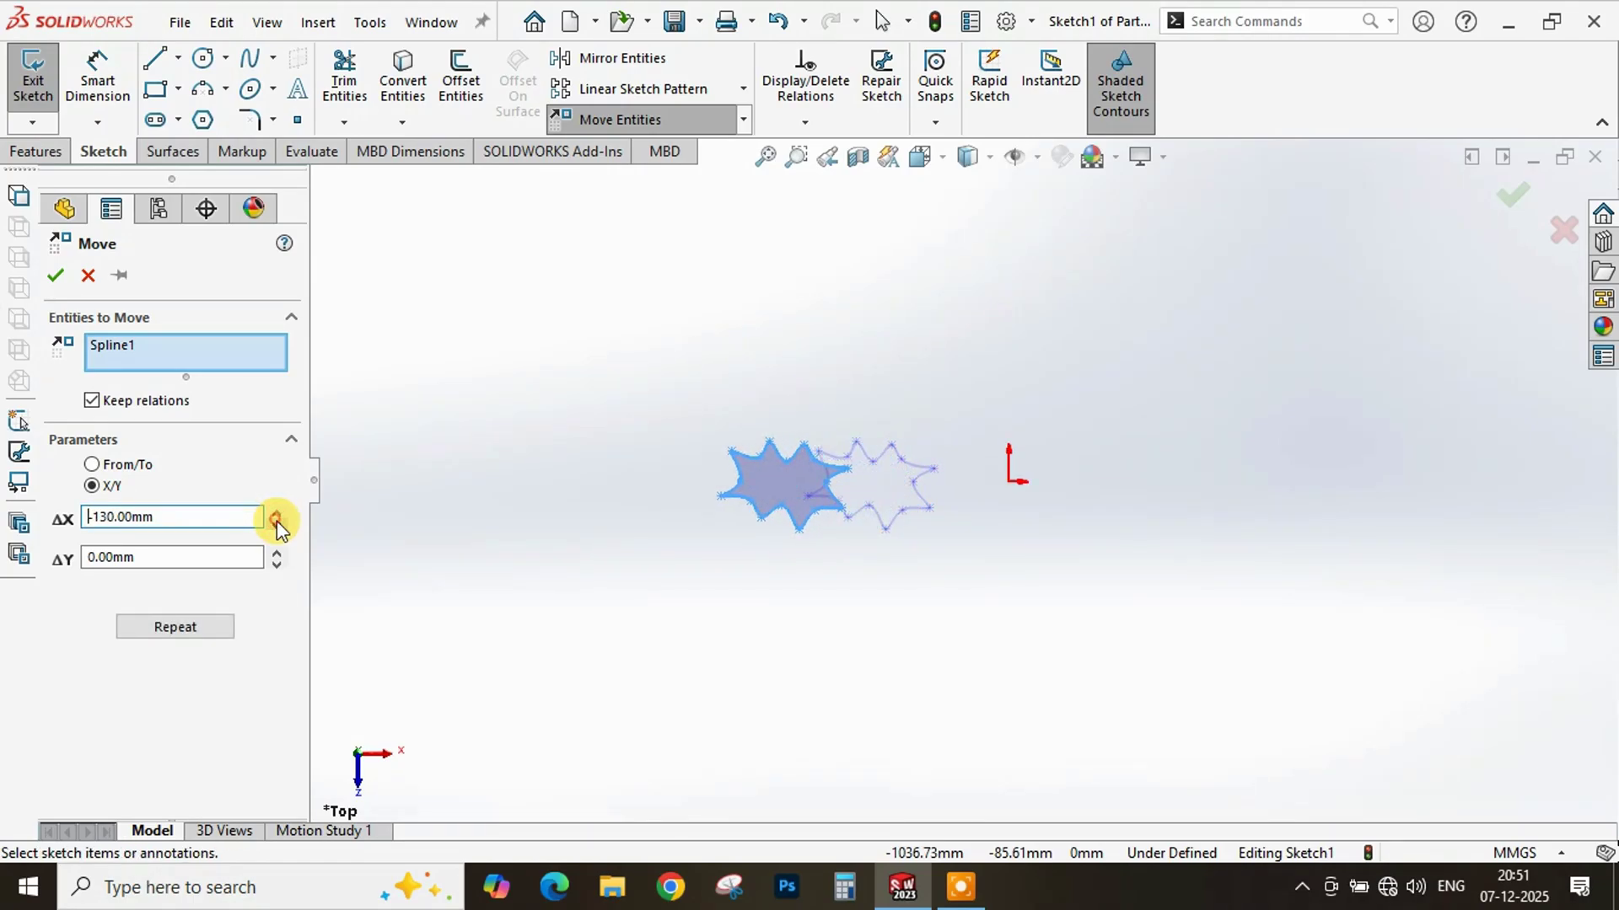
pyautogui.click(276, 523)
pyautogui.click(276, 523)
pyautogui.click(276, 522)
pyautogui.click(277, 523)
pyautogui.click(276, 522)
pyautogui.click(277, 523)
pyautogui.click(277, 523)
pyautogui.click(277, 522)
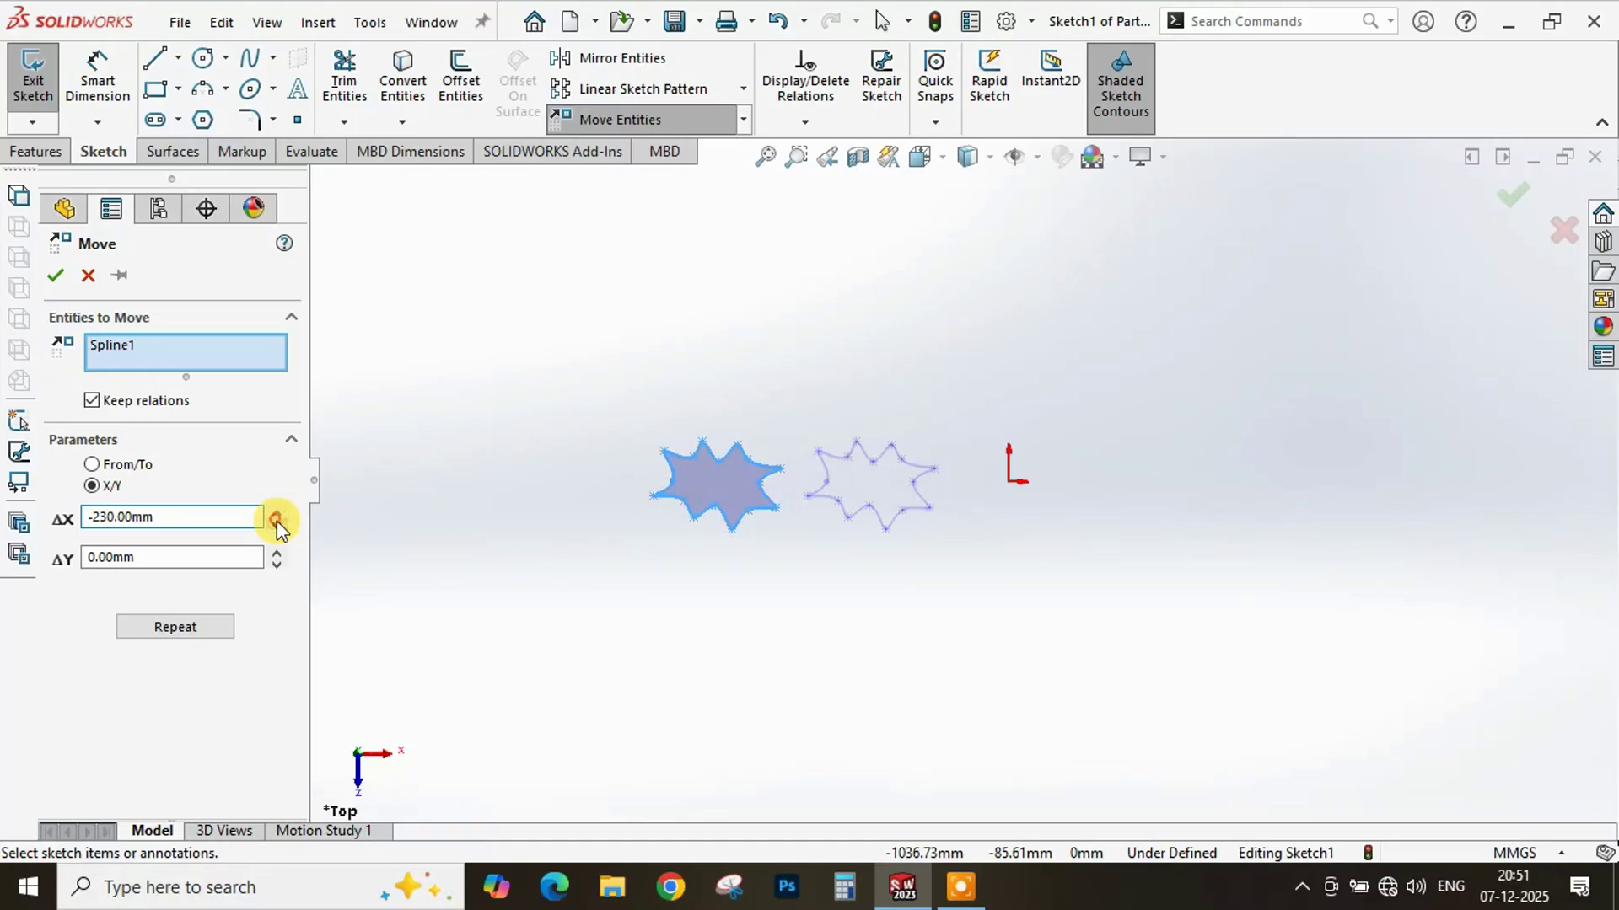
pyautogui.click(277, 522)
pyautogui.click(276, 522)
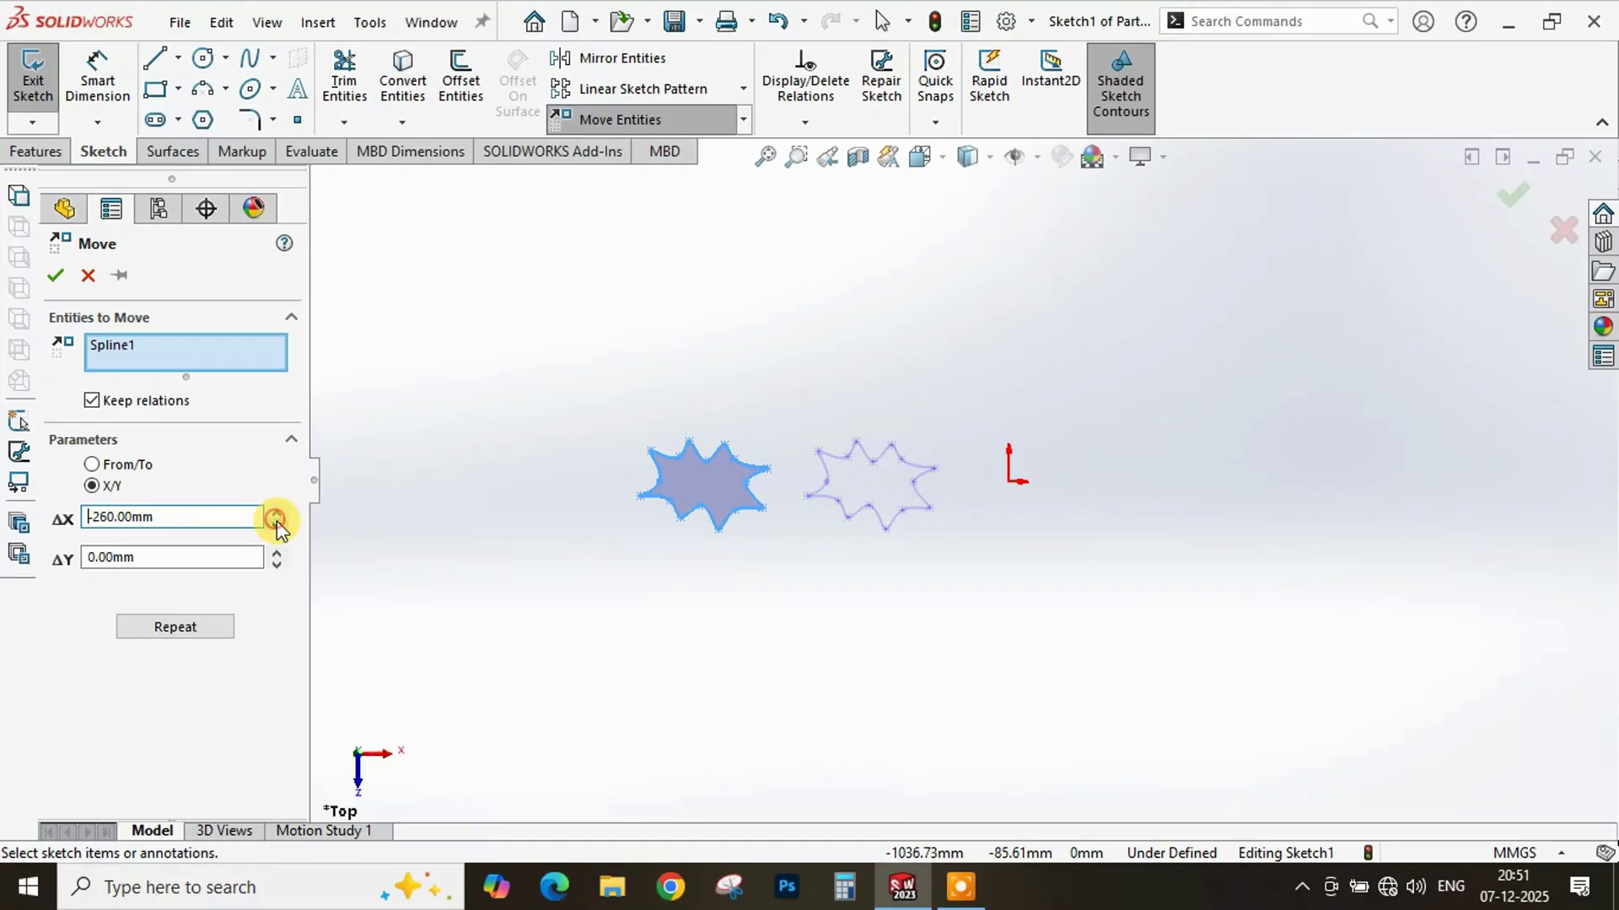
pyautogui.click(277, 523)
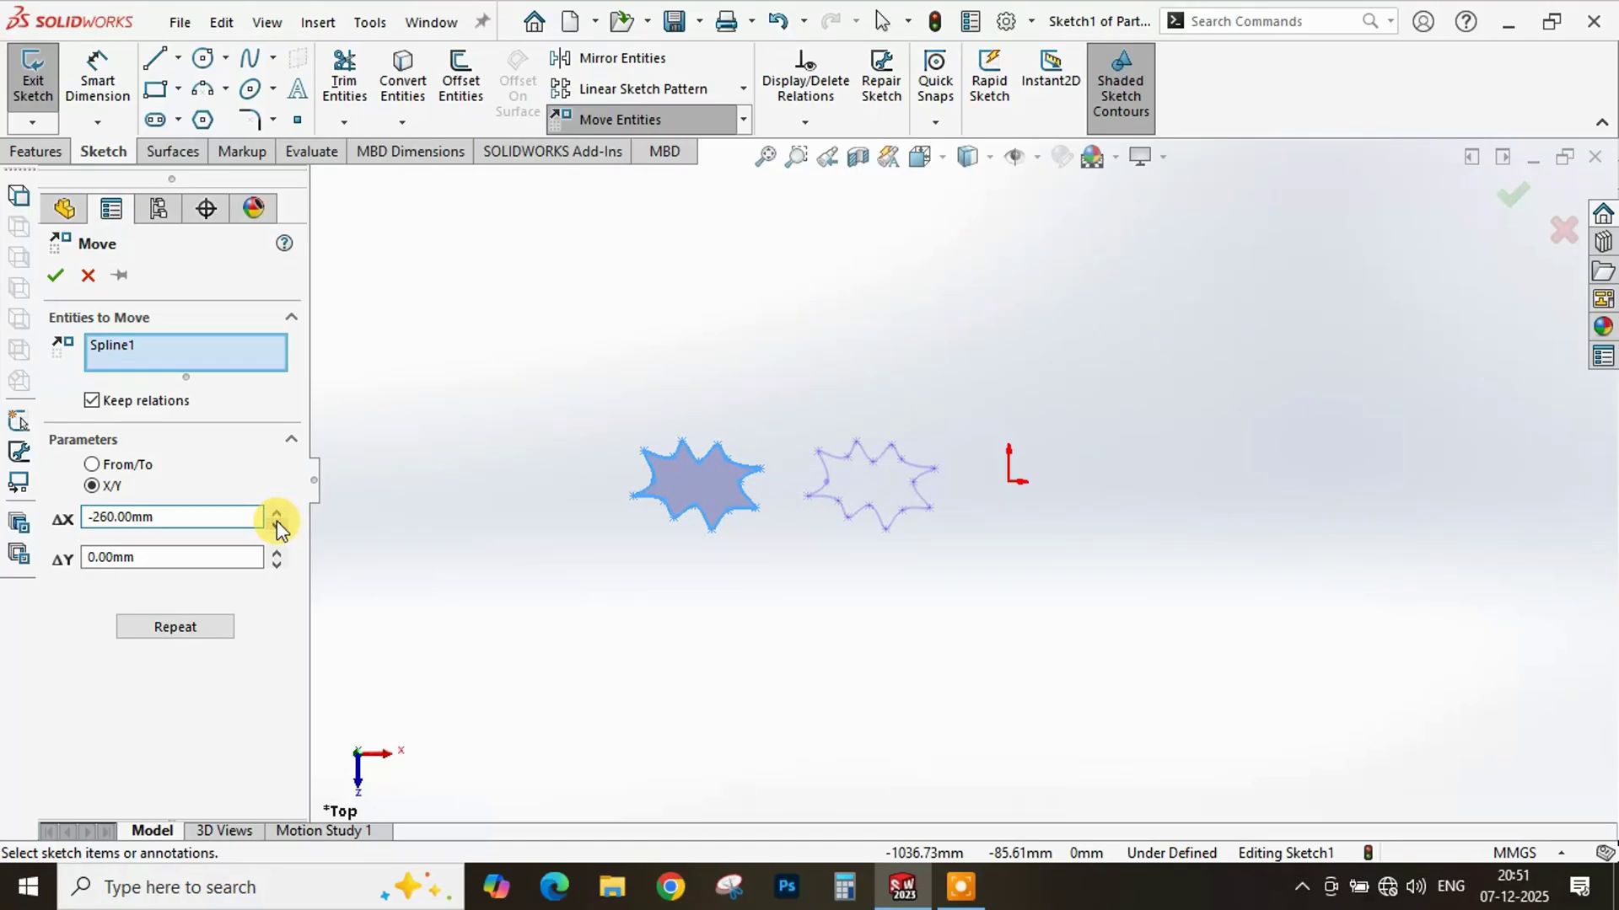
pyautogui.click(276, 511)
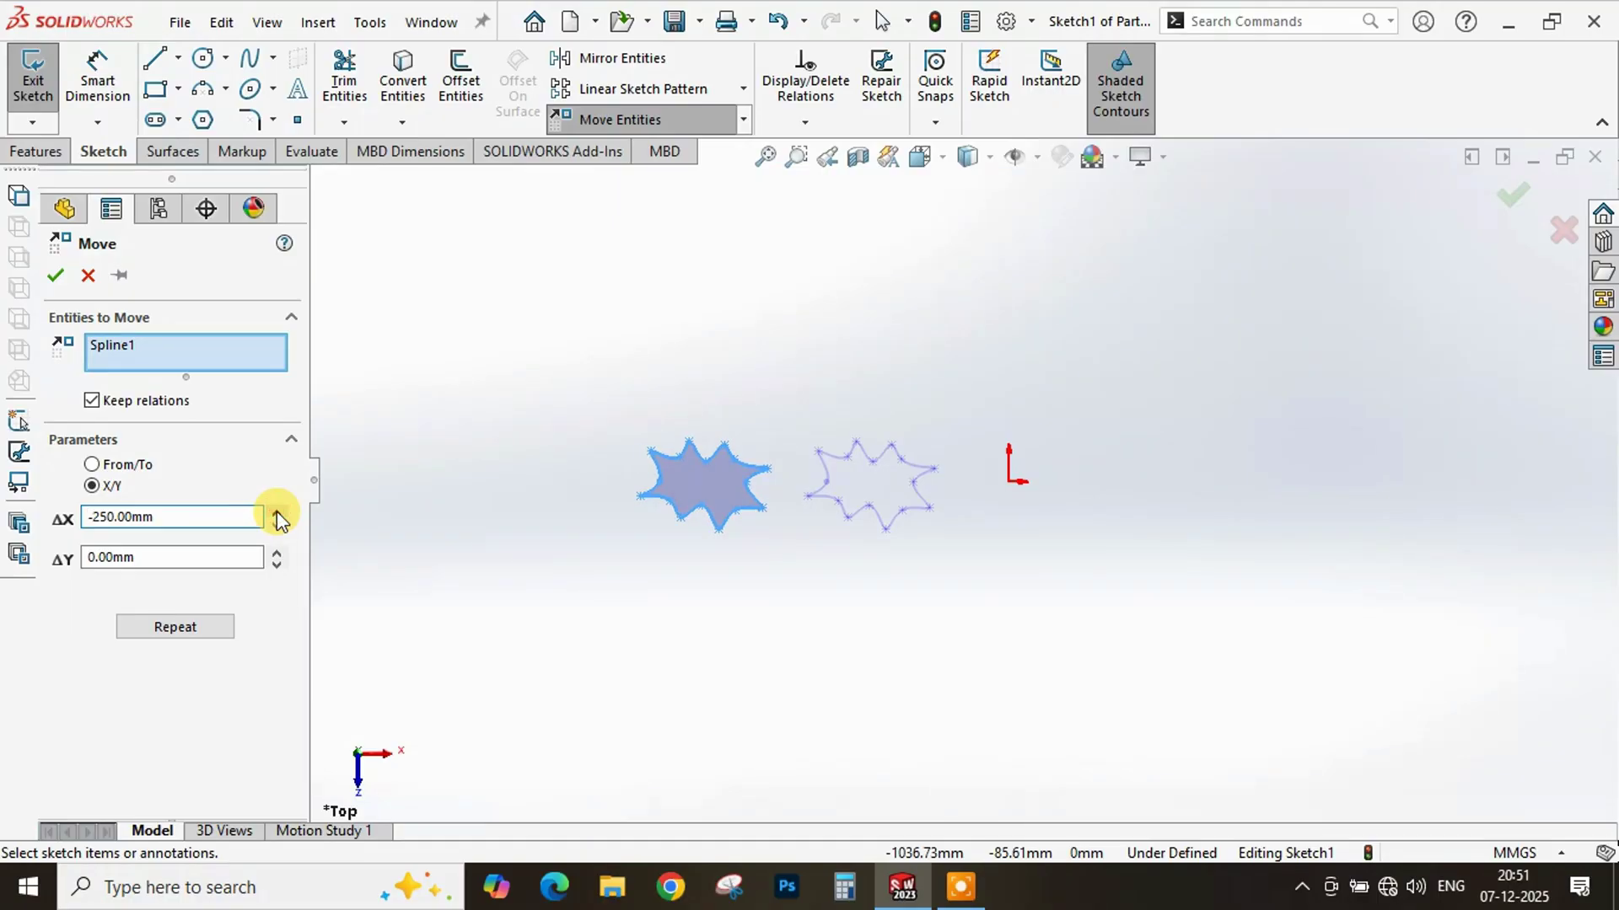
pyautogui.click(276, 511)
pyautogui.click(276, 511)
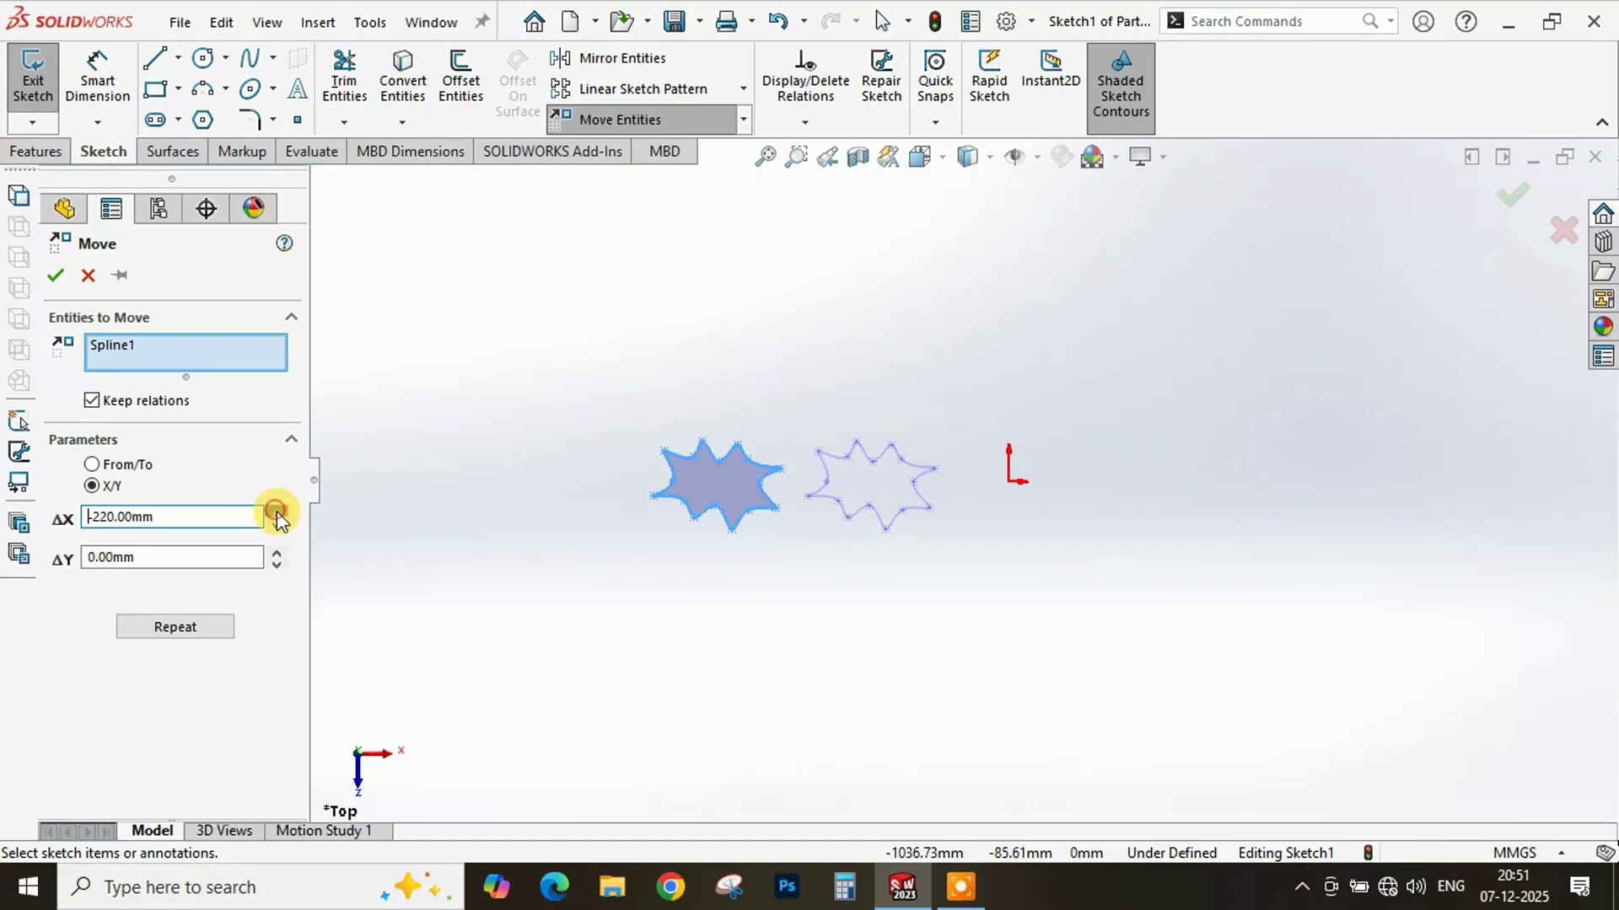
pyautogui.click(276, 511)
pyautogui.click(275, 512)
pyautogui.click(275, 512)
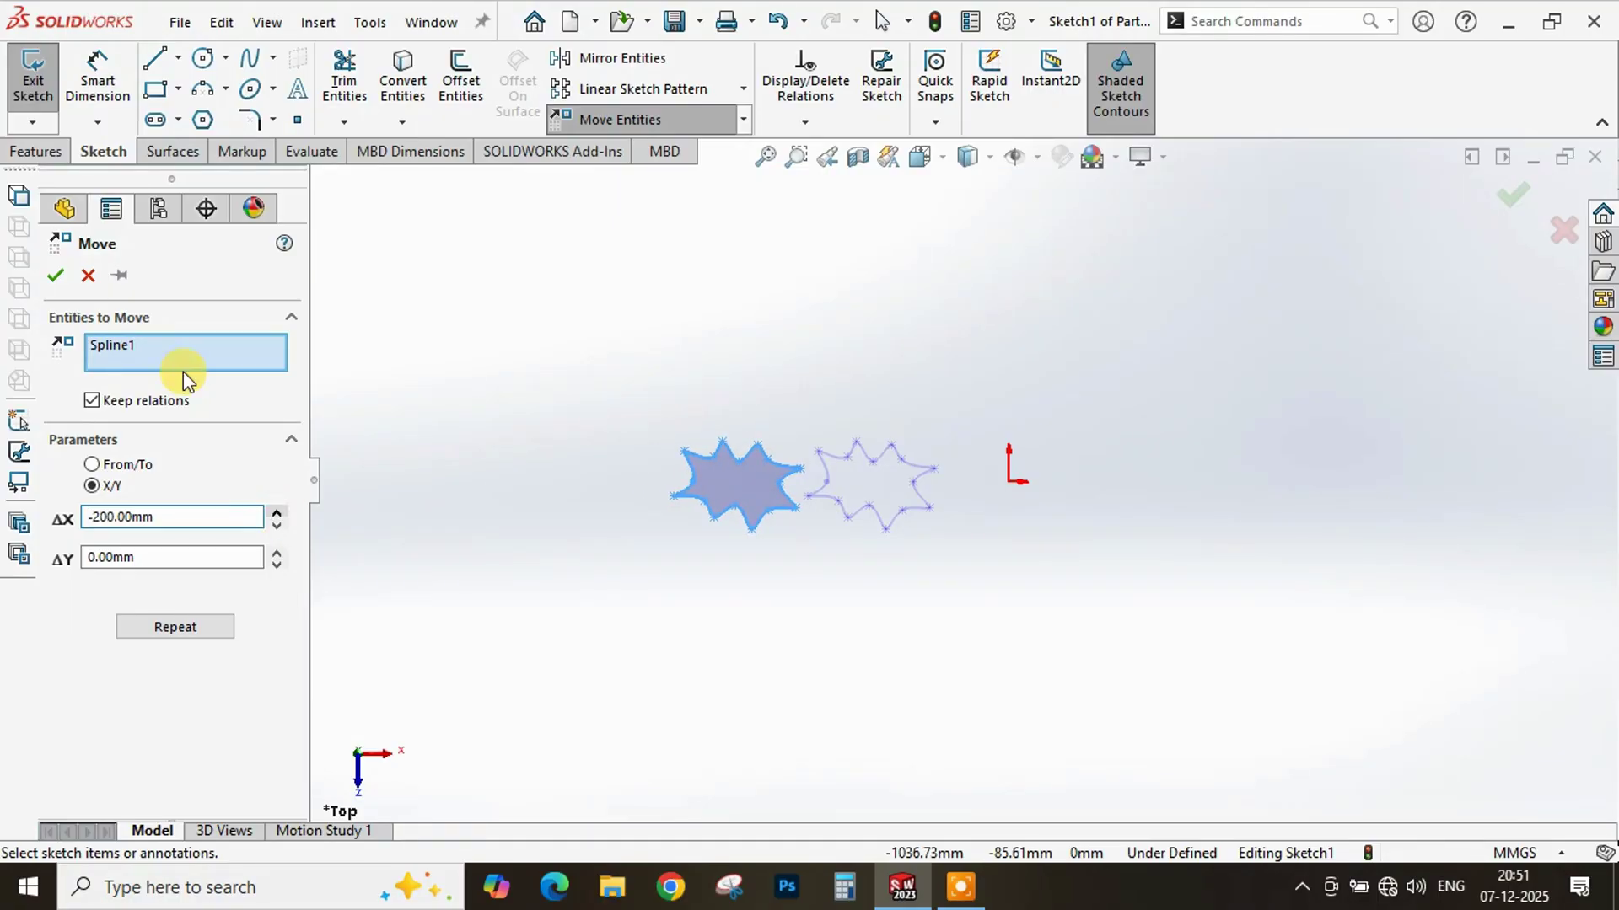
pyautogui.click(56, 273)
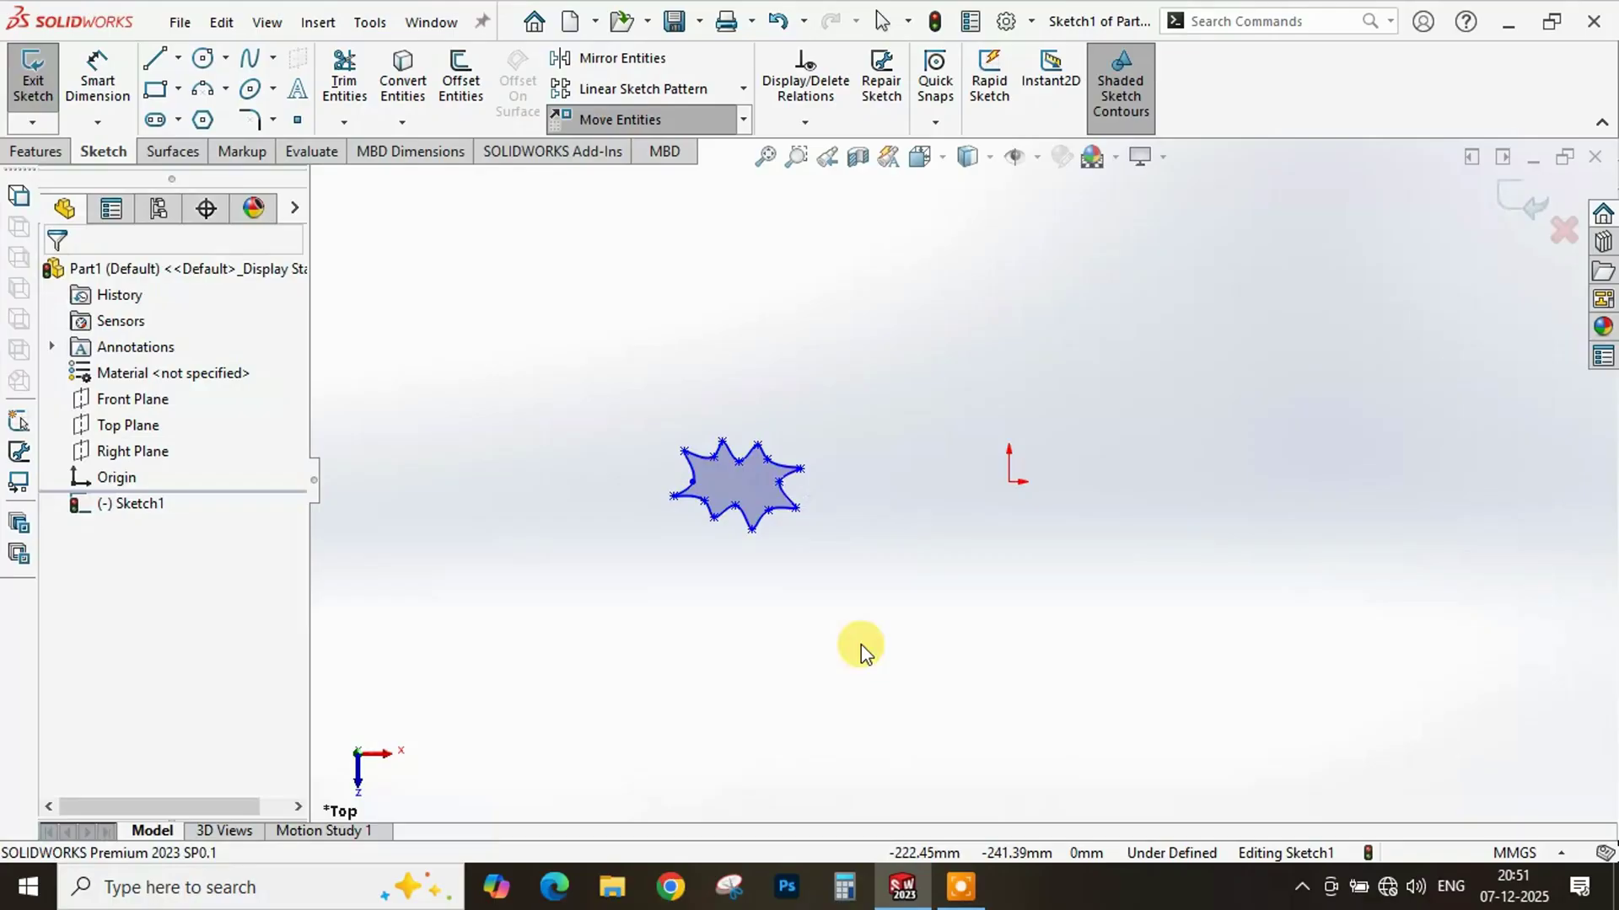
# - Draw a vertical construction centerline starting at the origin and running upward beyond the height of the star-like spline
pyautogui.scroll(1, 1001, 483)
pyautogui.scroll(-1, 1003, 479)
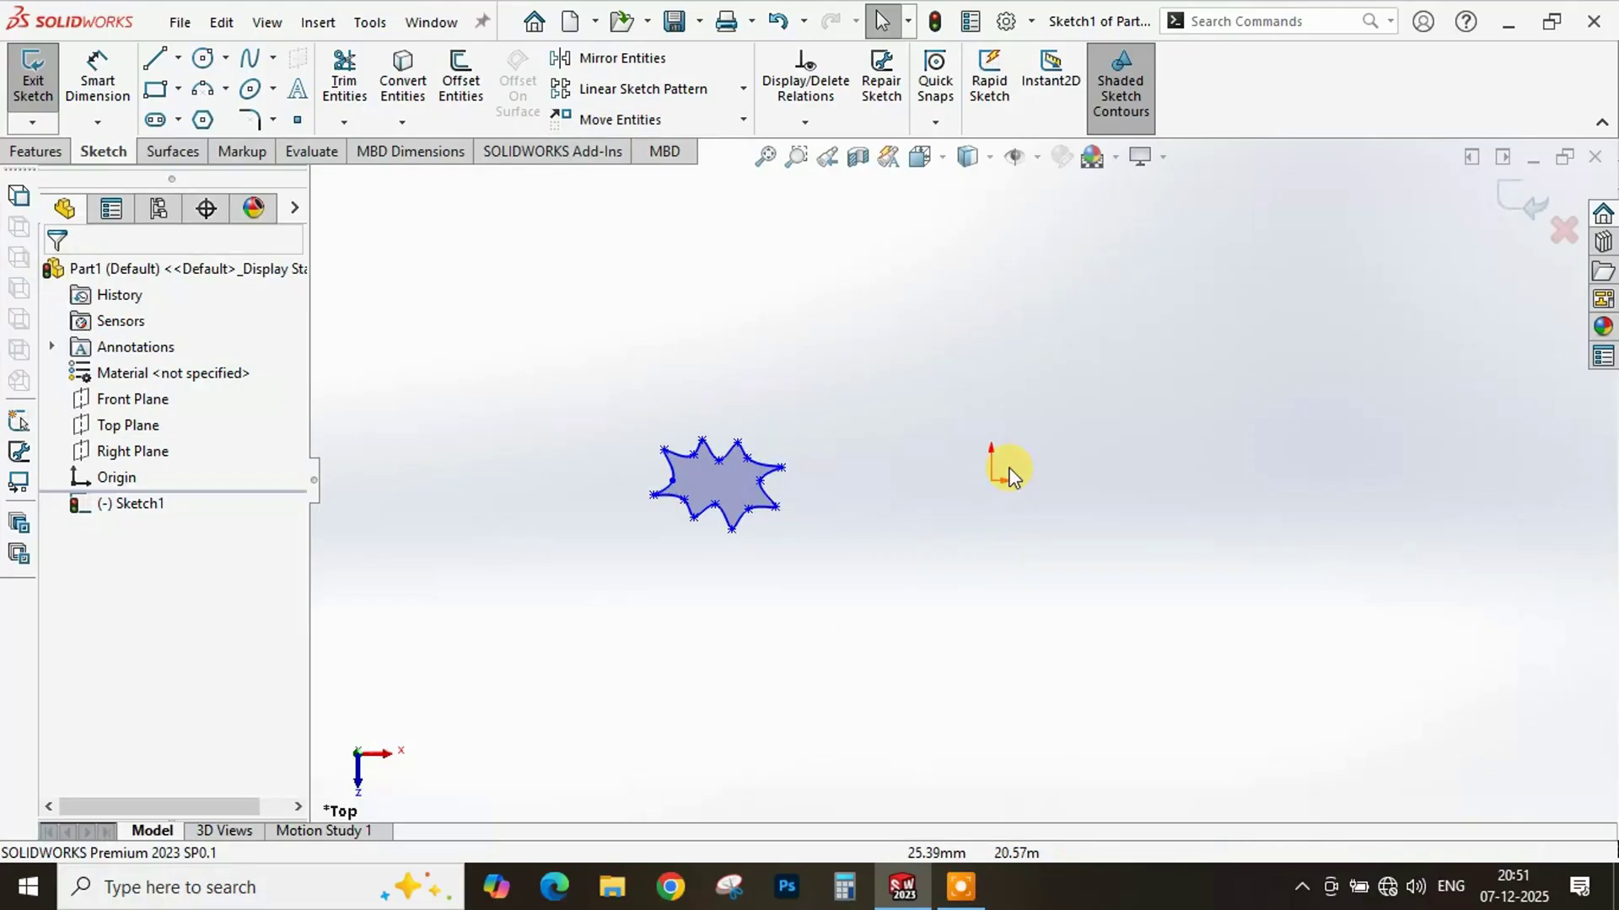
pyautogui.scroll(-2, 1024, 471)
pyautogui.scroll(3, 817, 540)
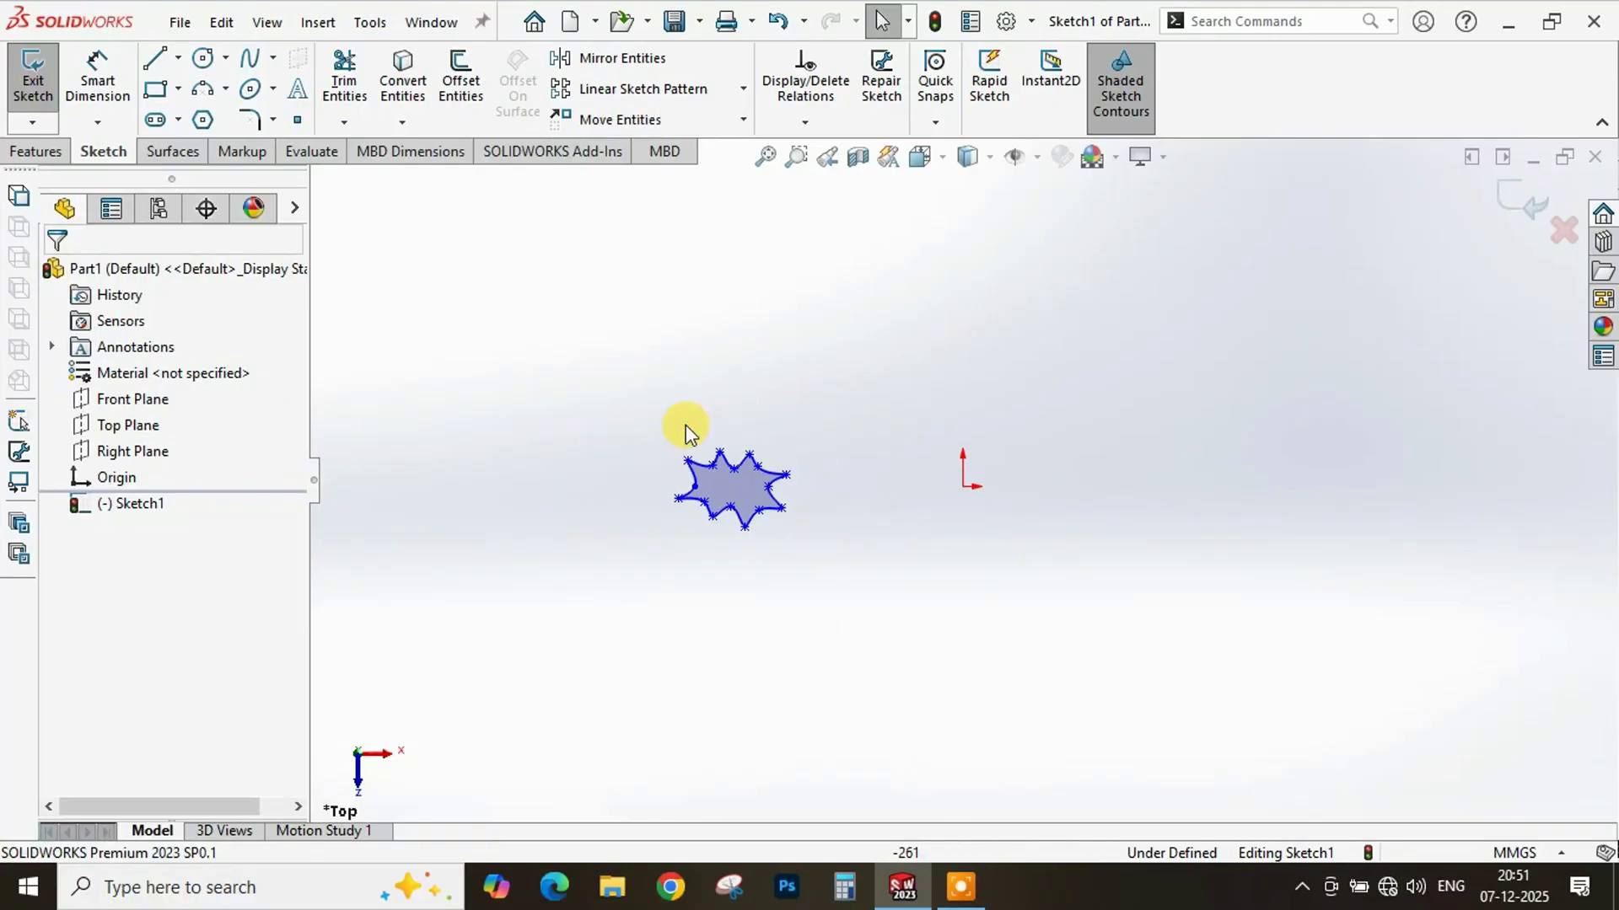
pyautogui.click(178, 57)
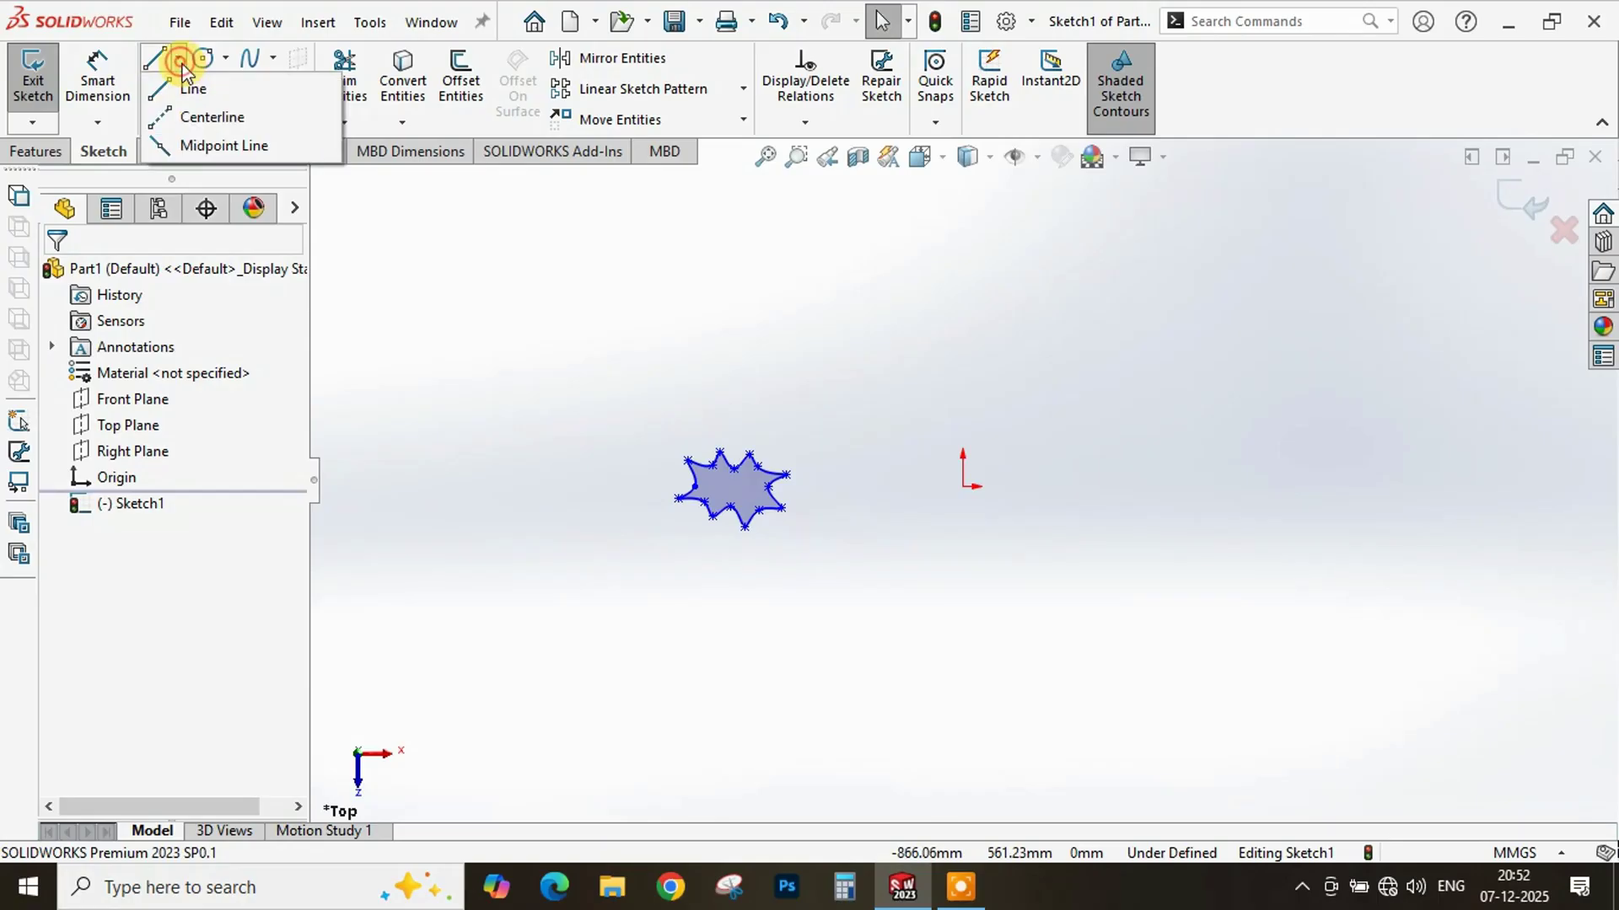
pyautogui.click(235, 117)
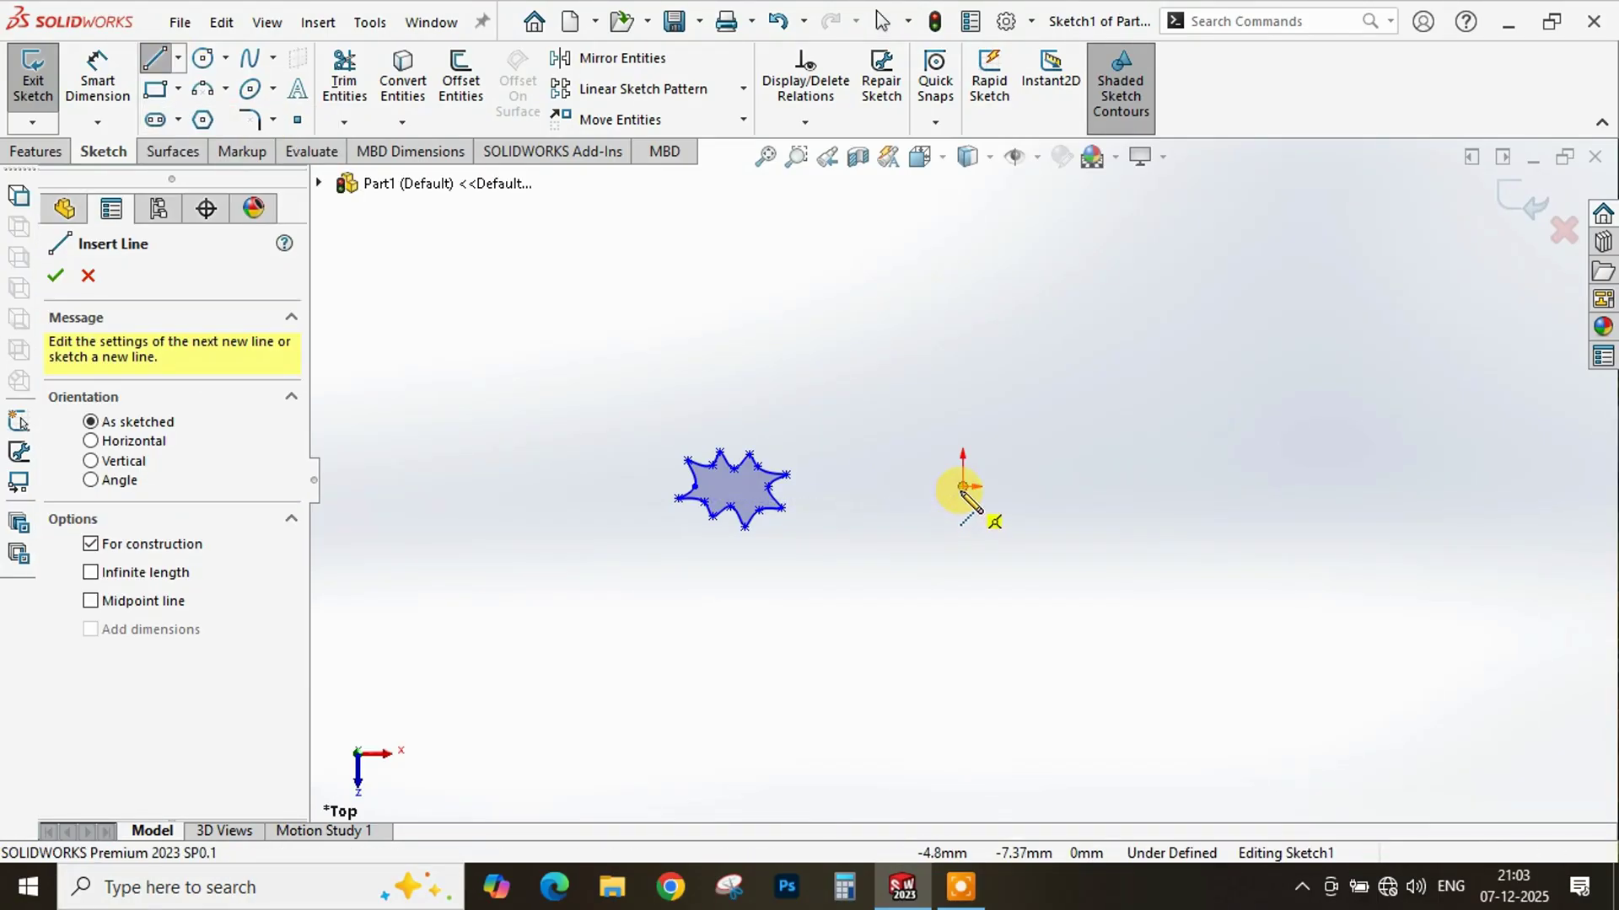
pyautogui.click(963, 487)
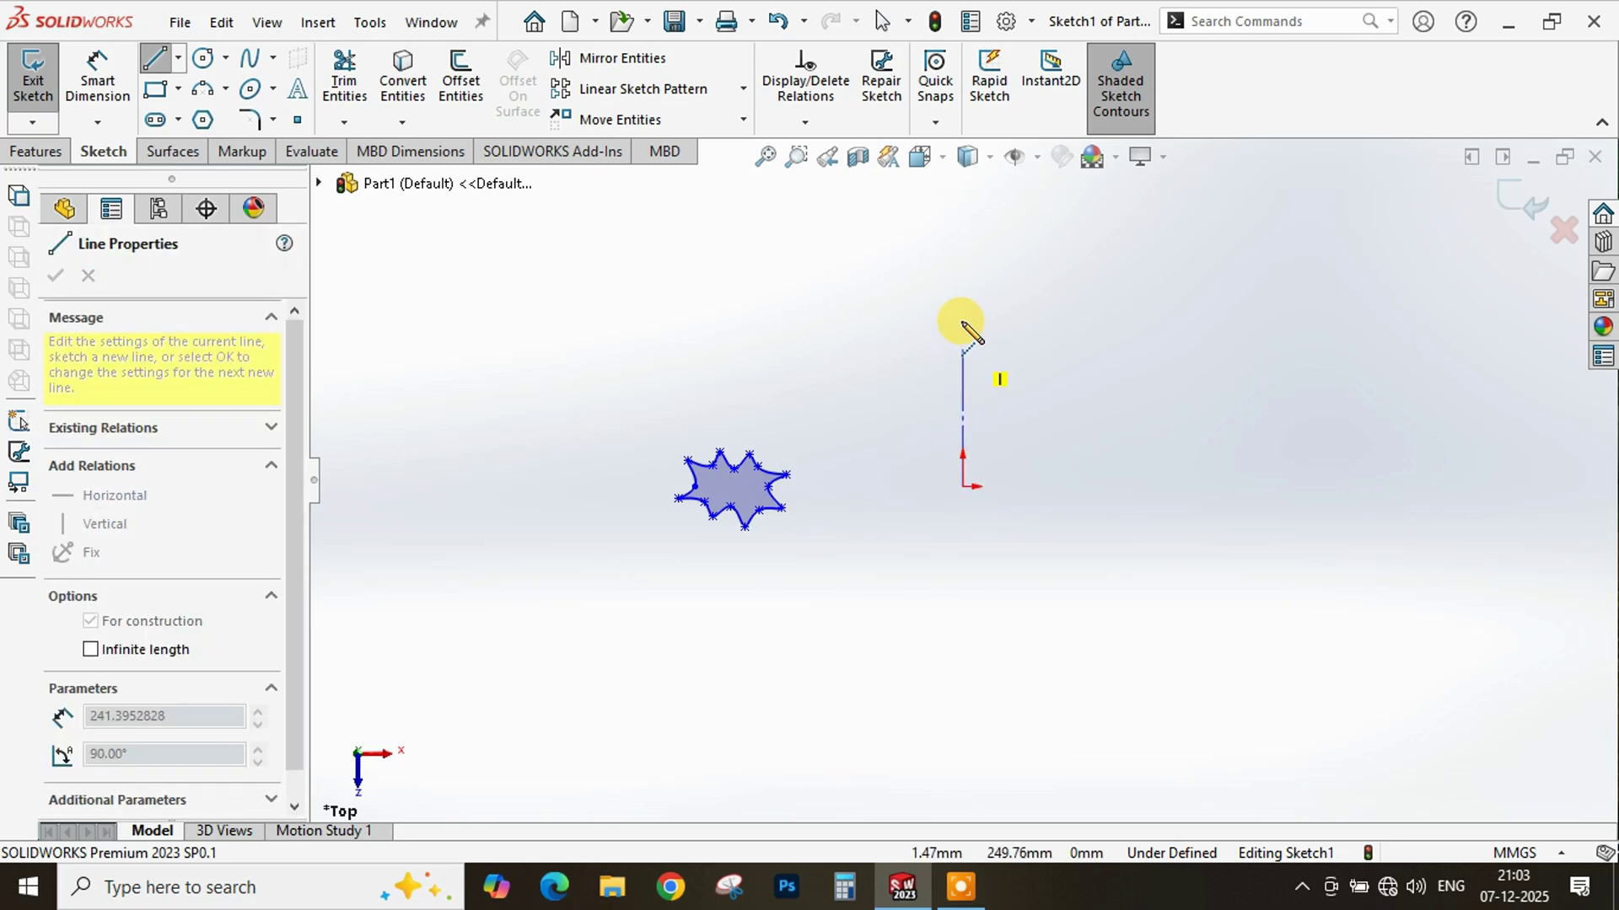
pyautogui.click(963, 307)
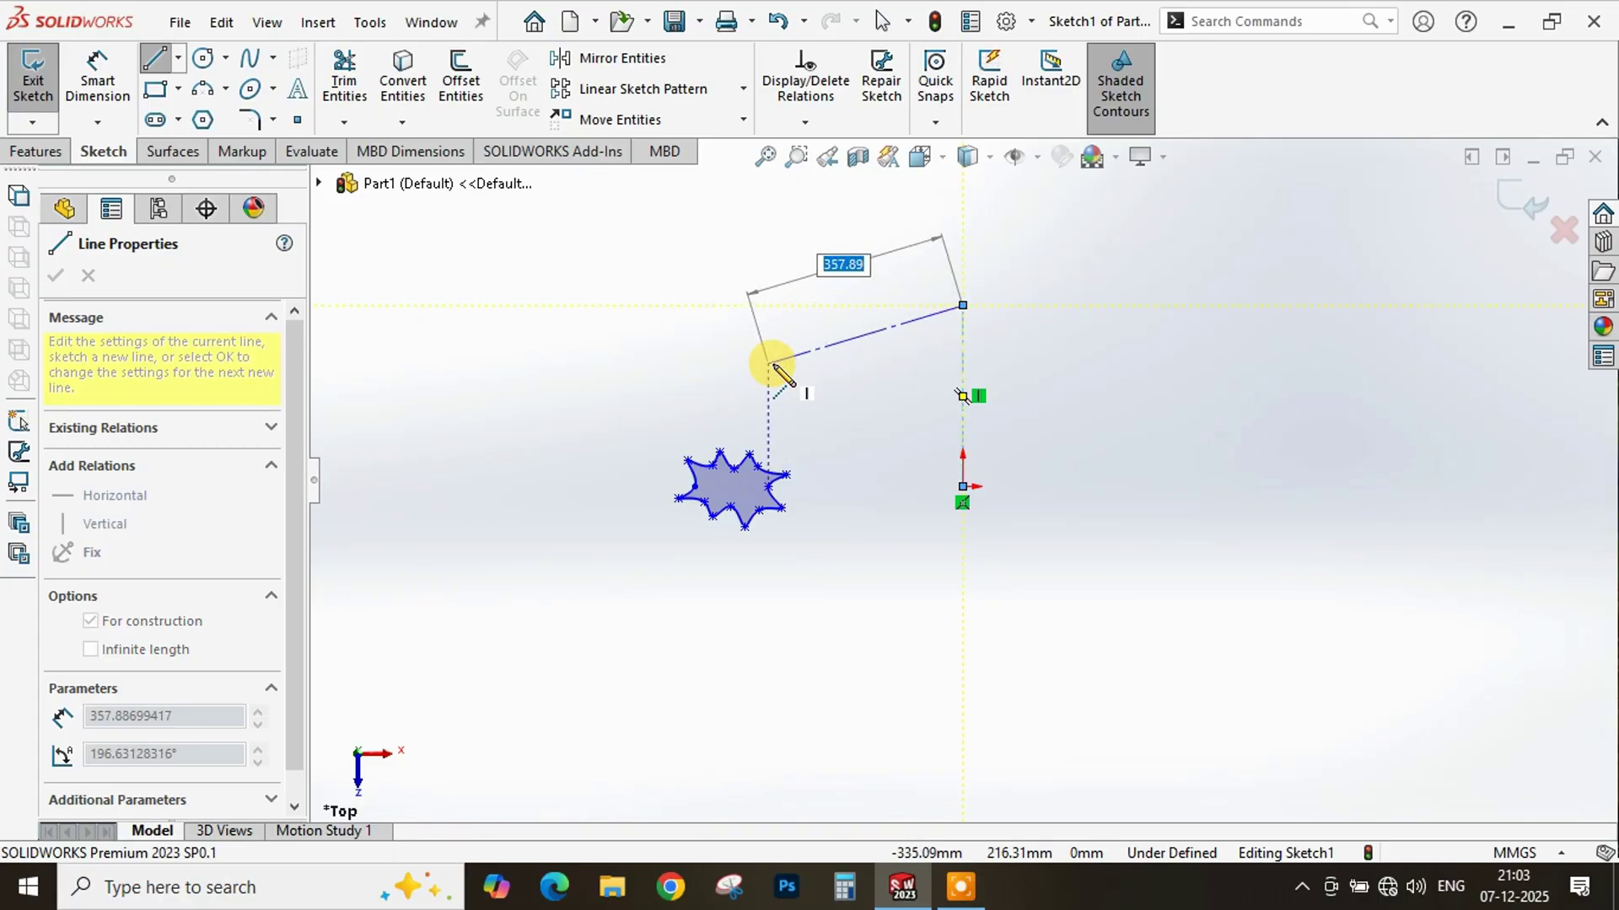
pyautogui.press('Escape')
pyautogui.press('Escape')
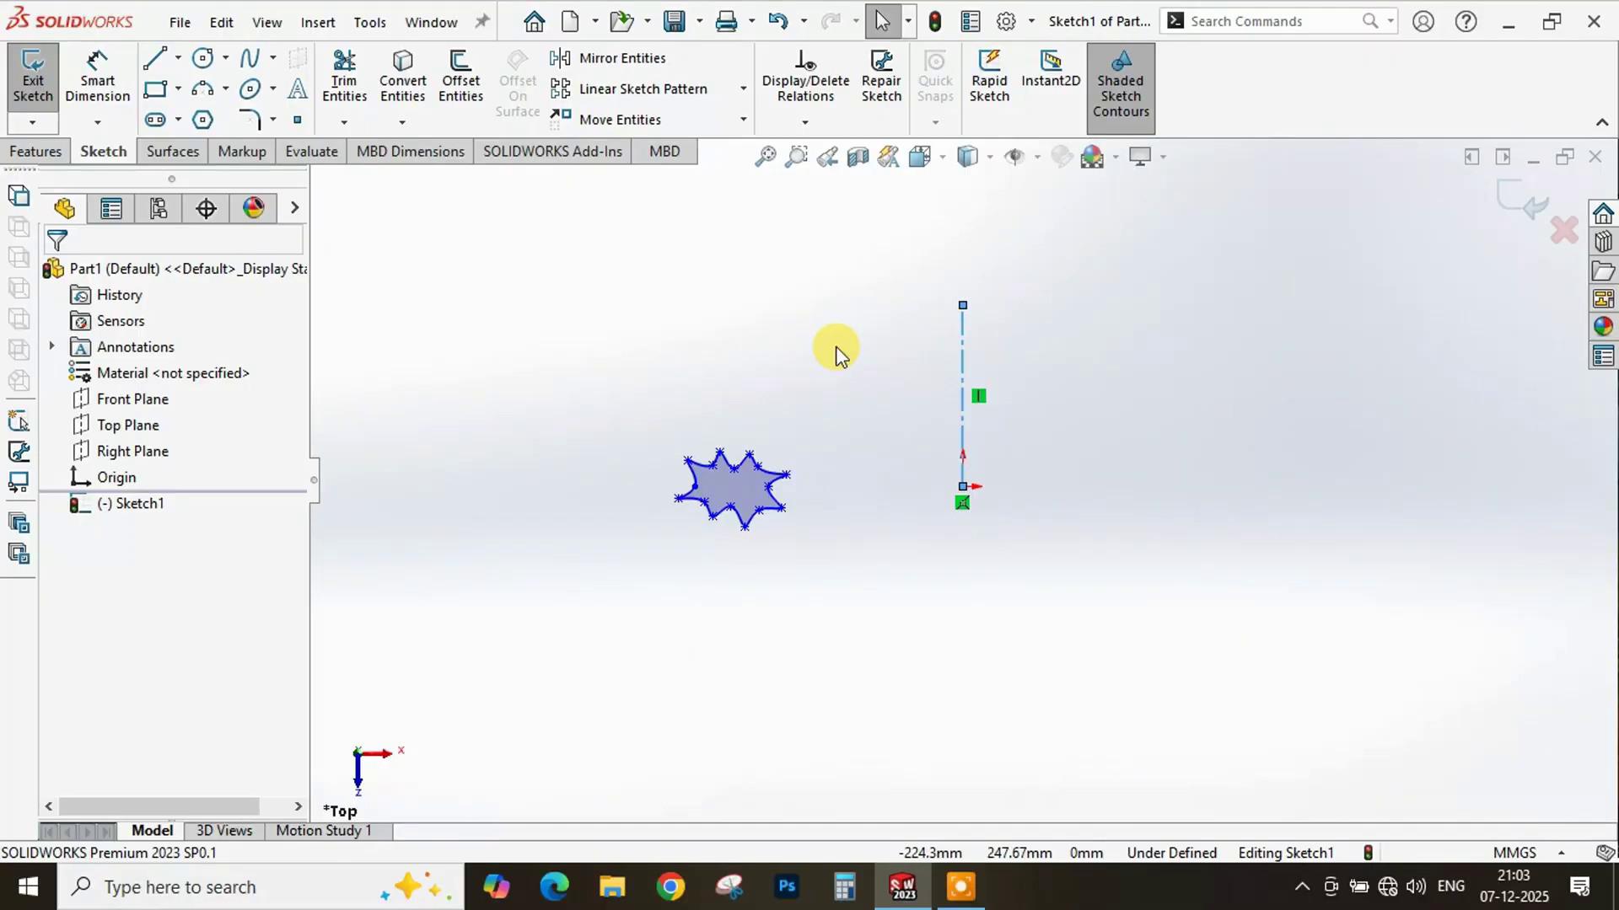
# - Mirror the star-like spline about the vertical centerline, keeping the original as a copy
pyautogui.moveTo(623, 389); pyautogui.dragTo(840, 571)
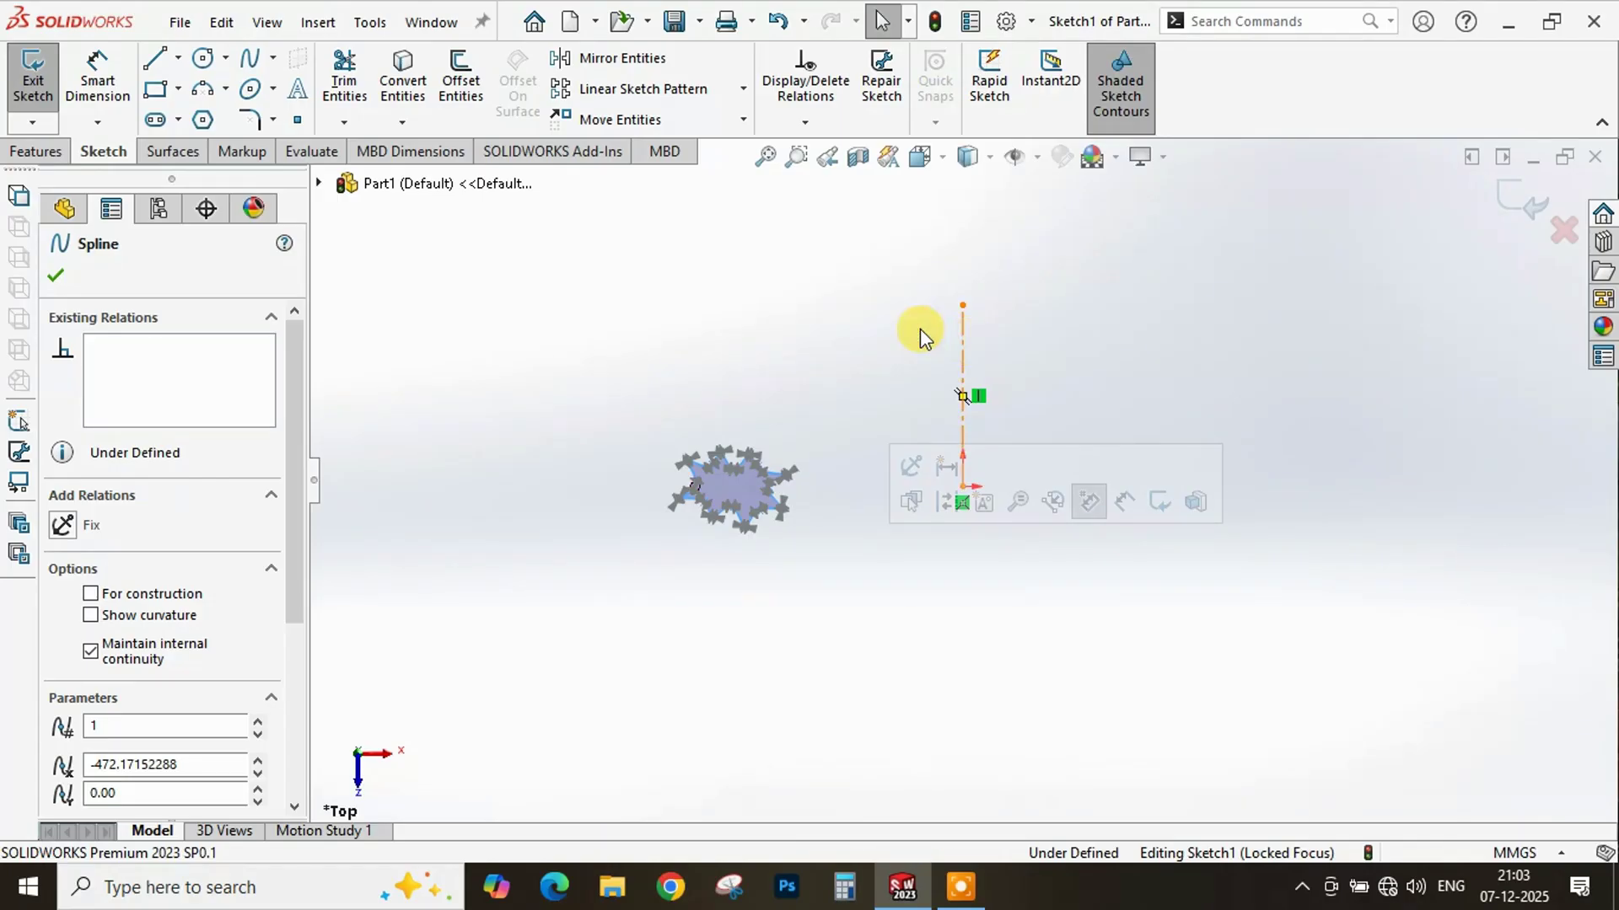
pyautogui.click(614, 59)
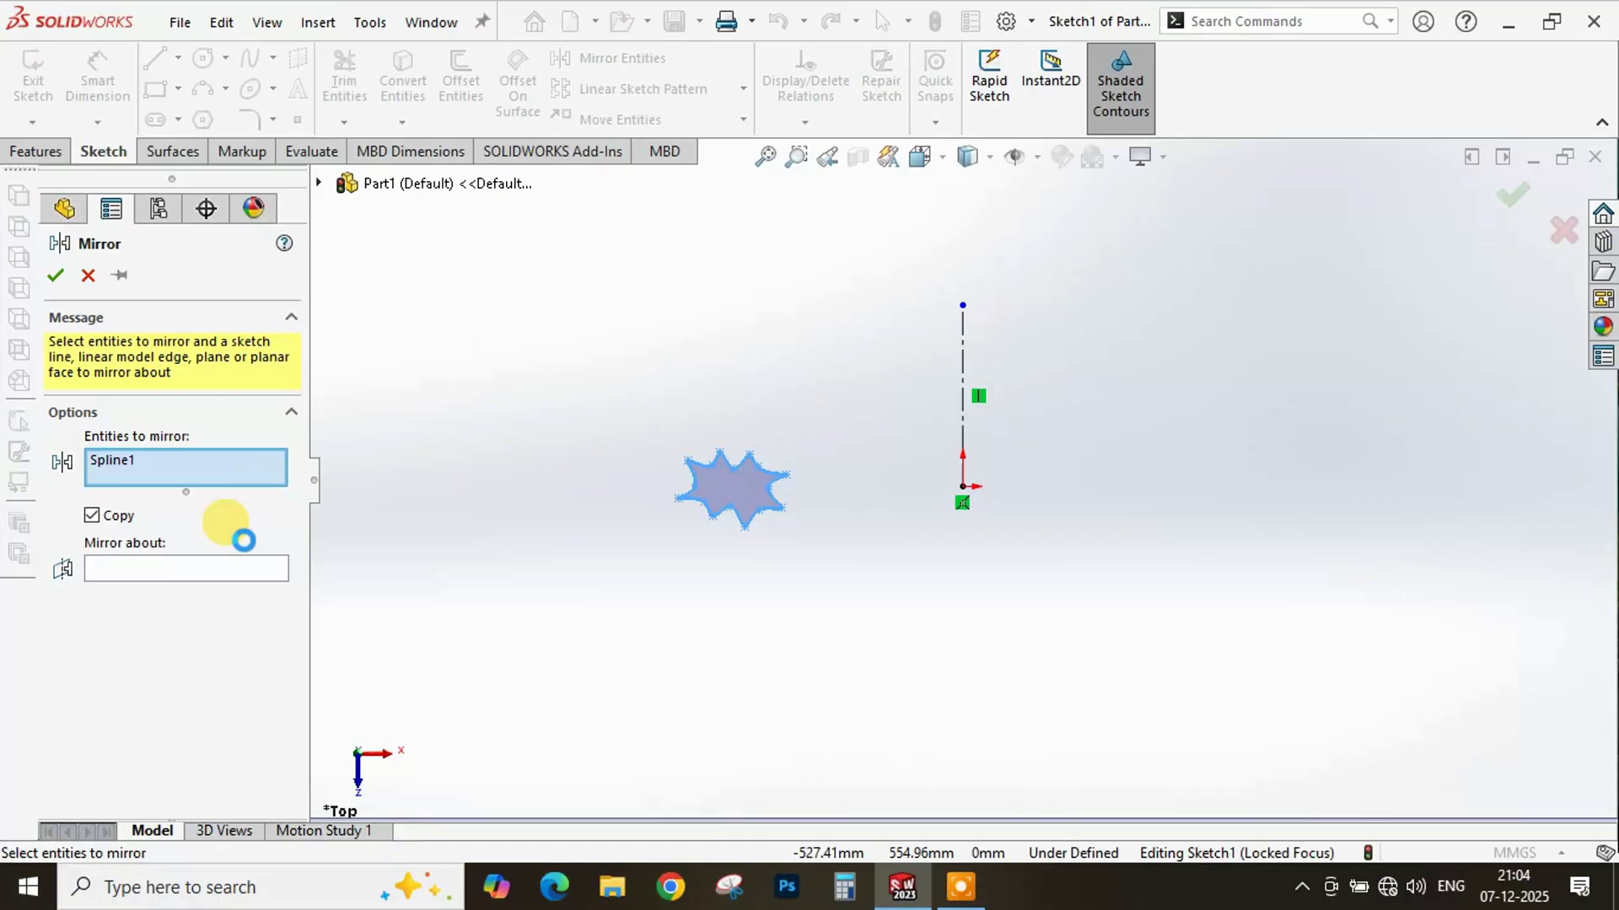
pyautogui.click(175, 567)
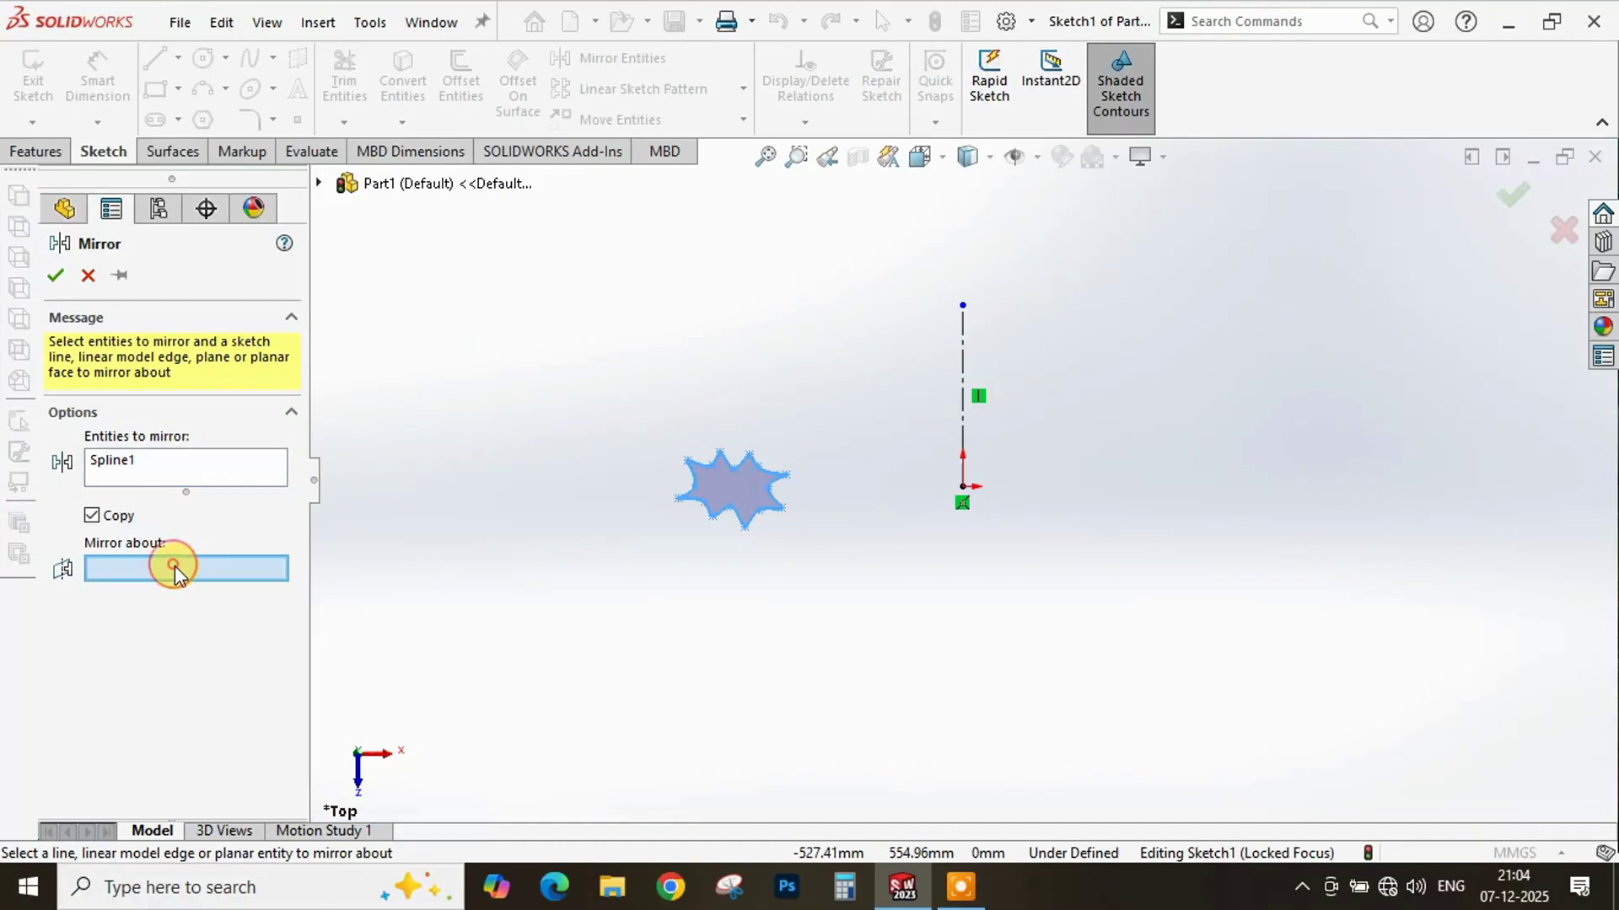
pyautogui.click(959, 371)
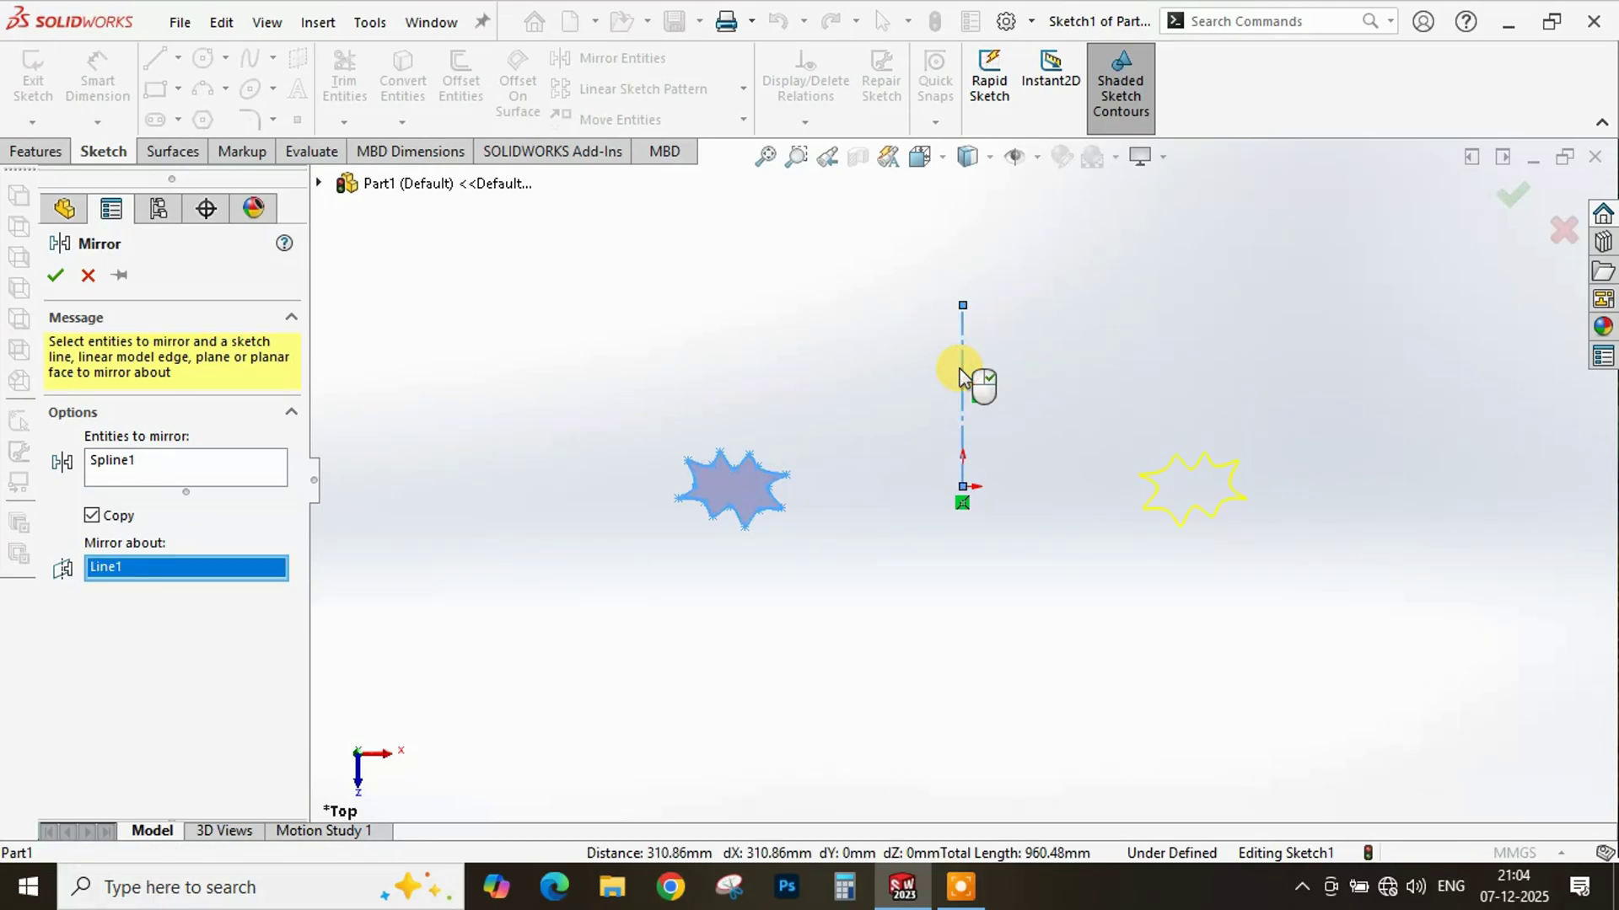
pyautogui.click(66, 274)
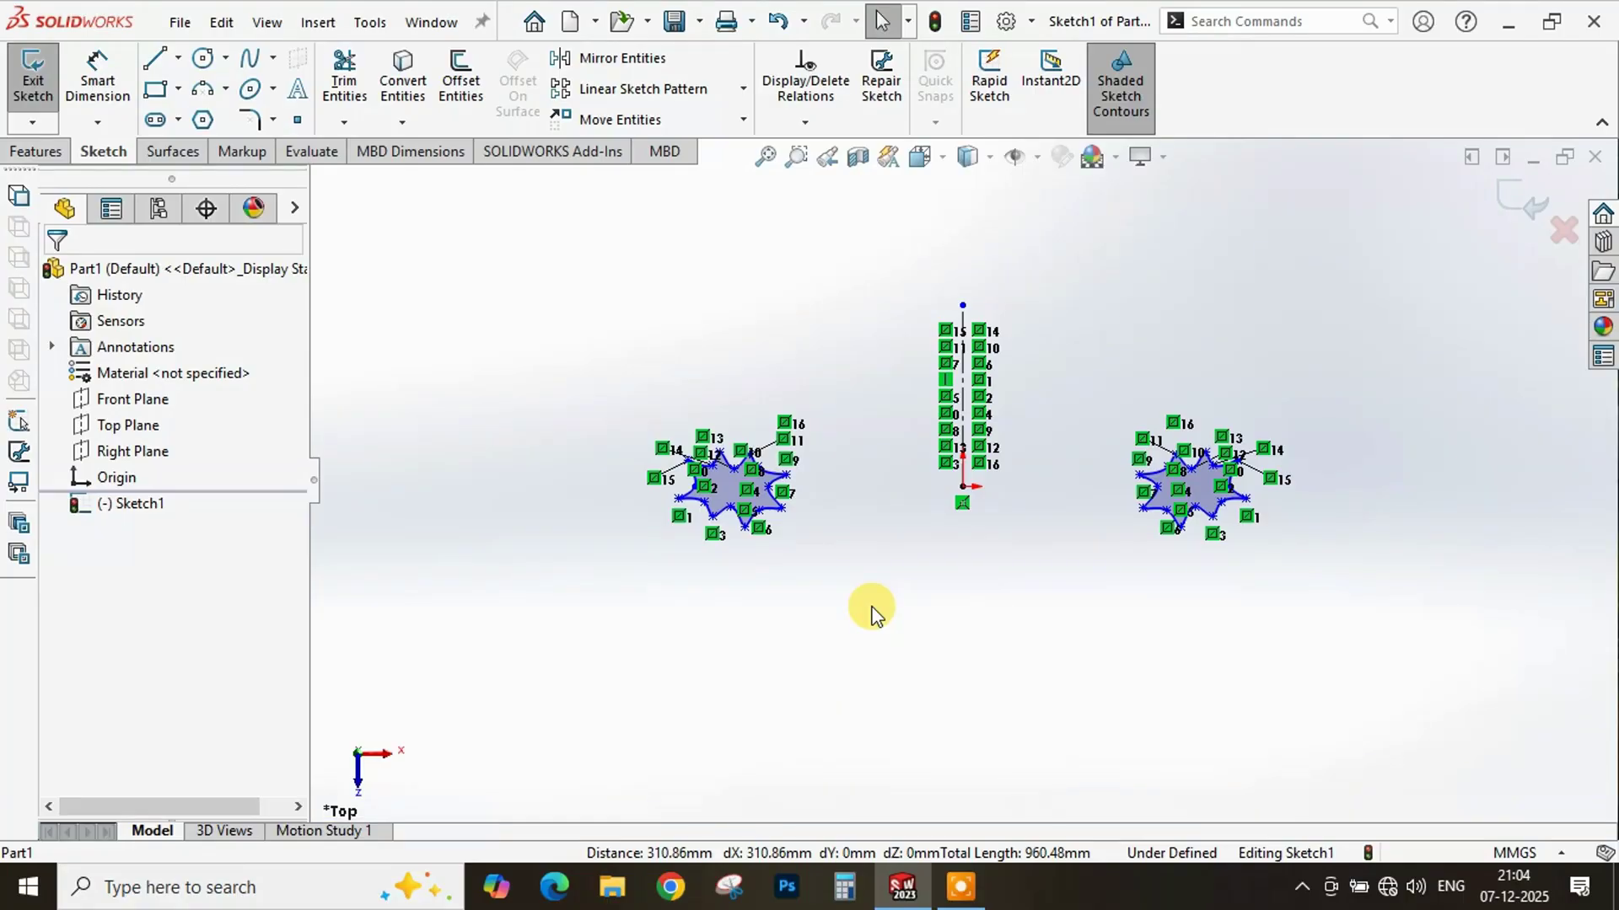
# - View the mirrored profiles at an angle and exit the Top Plane sketch
pyautogui.scroll(3, 877, 594)
pyautogui.moveTo(886, 572)
pyautogui.mouseDown(button='middle')
pyautogui.moveTo(910, 463)
pyautogui.moveTo(868, 459)
pyautogui.moveTo(889, 438)
pyautogui.moveTo(938, 479)
pyautogui.moveTo(939, 527)
pyautogui.moveTo(878, 545)
pyautogui.moveTo(932, 588)
pyautogui.moveTo(998, 382)
pyautogui.moveTo(994, 516)
pyautogui.mouseUp(button='middle')
pyautogui.moveTo(1046, 568); pyautogui.dragTo(997, 409, button='middle')
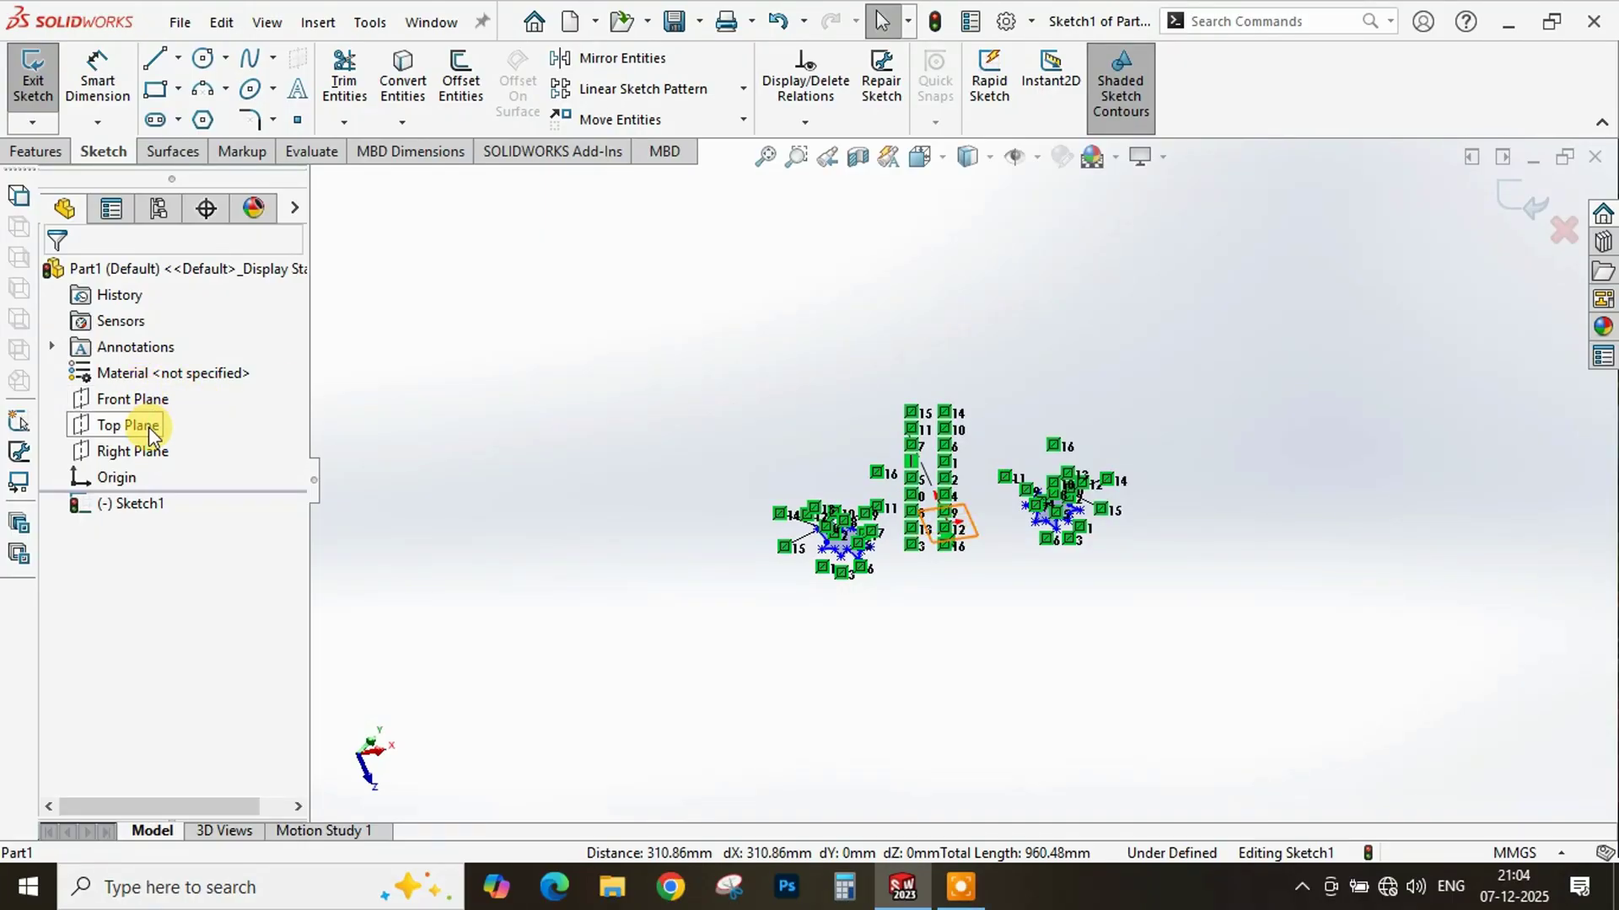
pyautogui.click(152, 456)
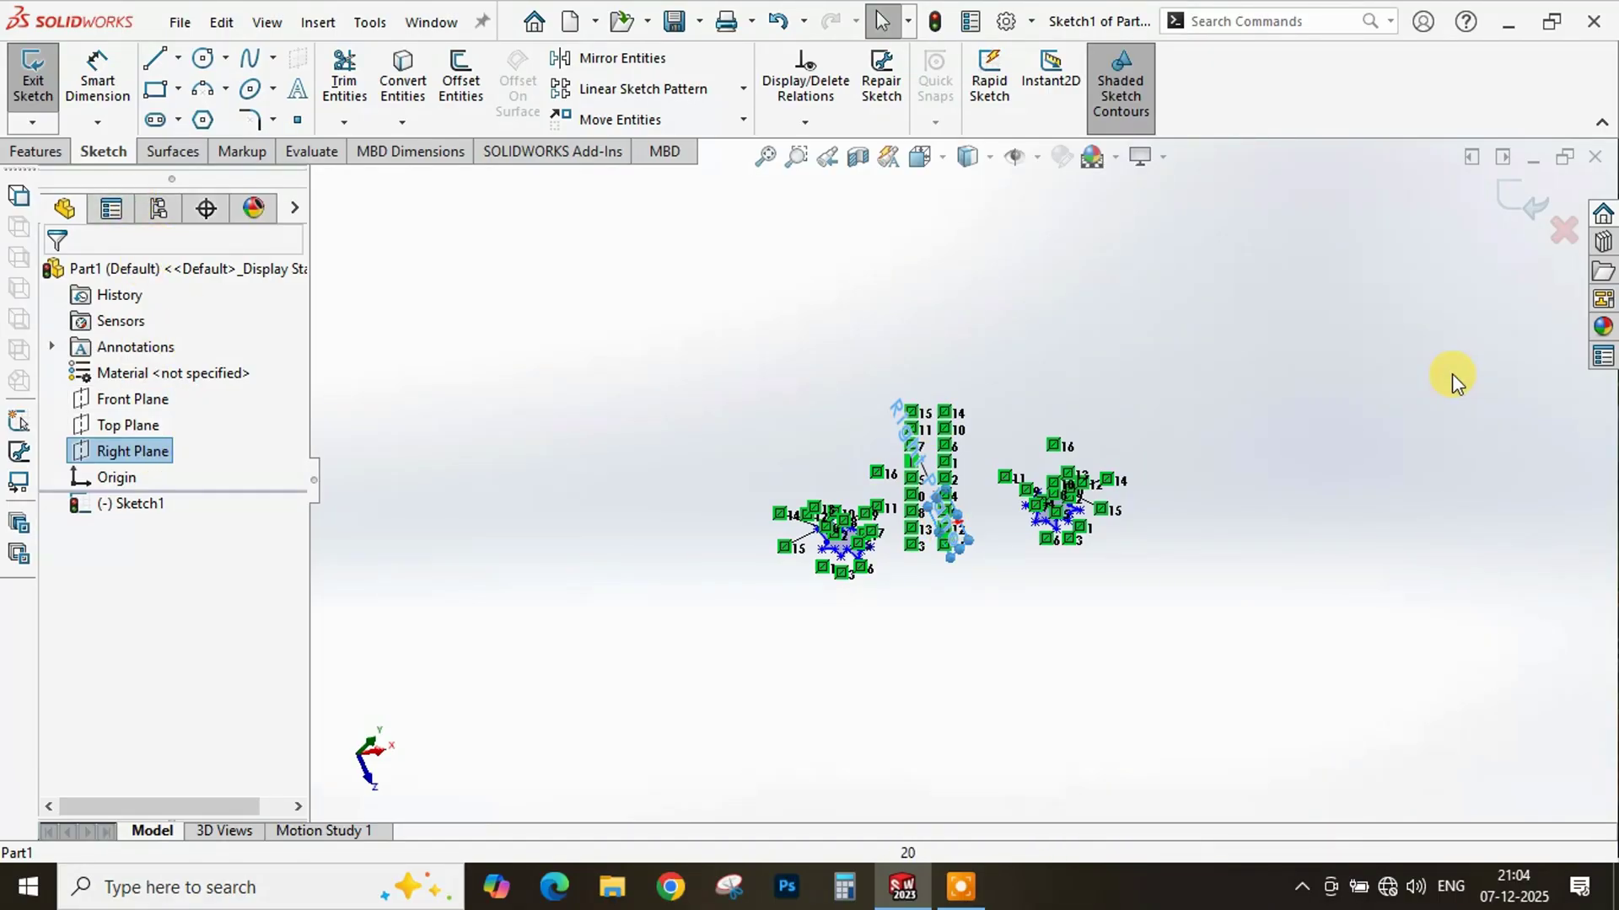
pyautogui.click(573, 590)
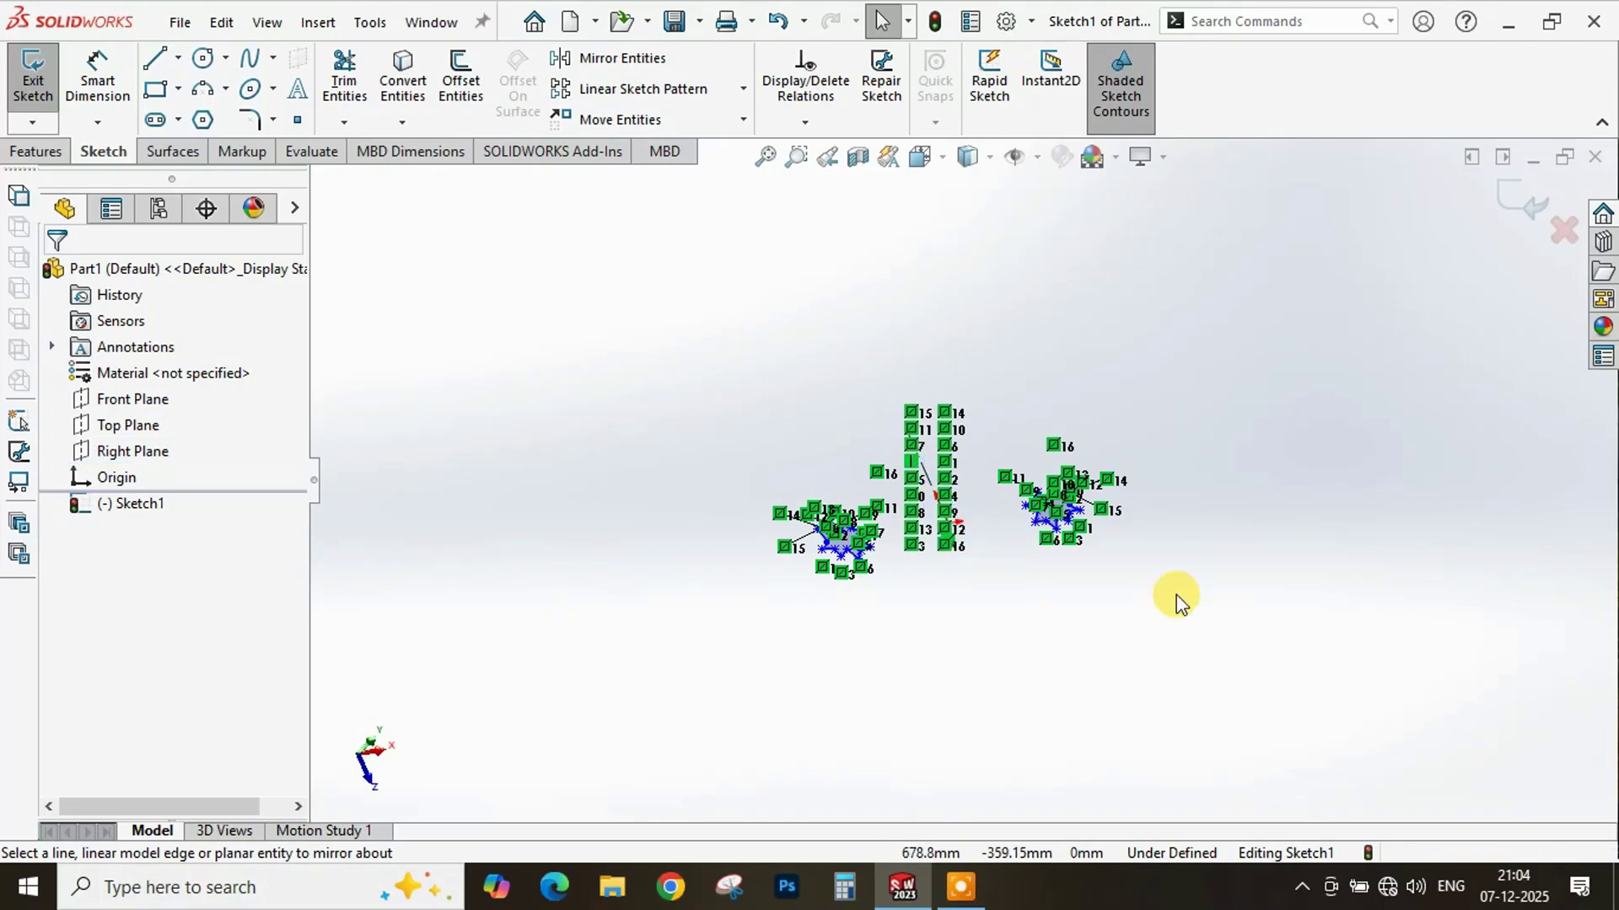
pyautogui.click(1505, 199)
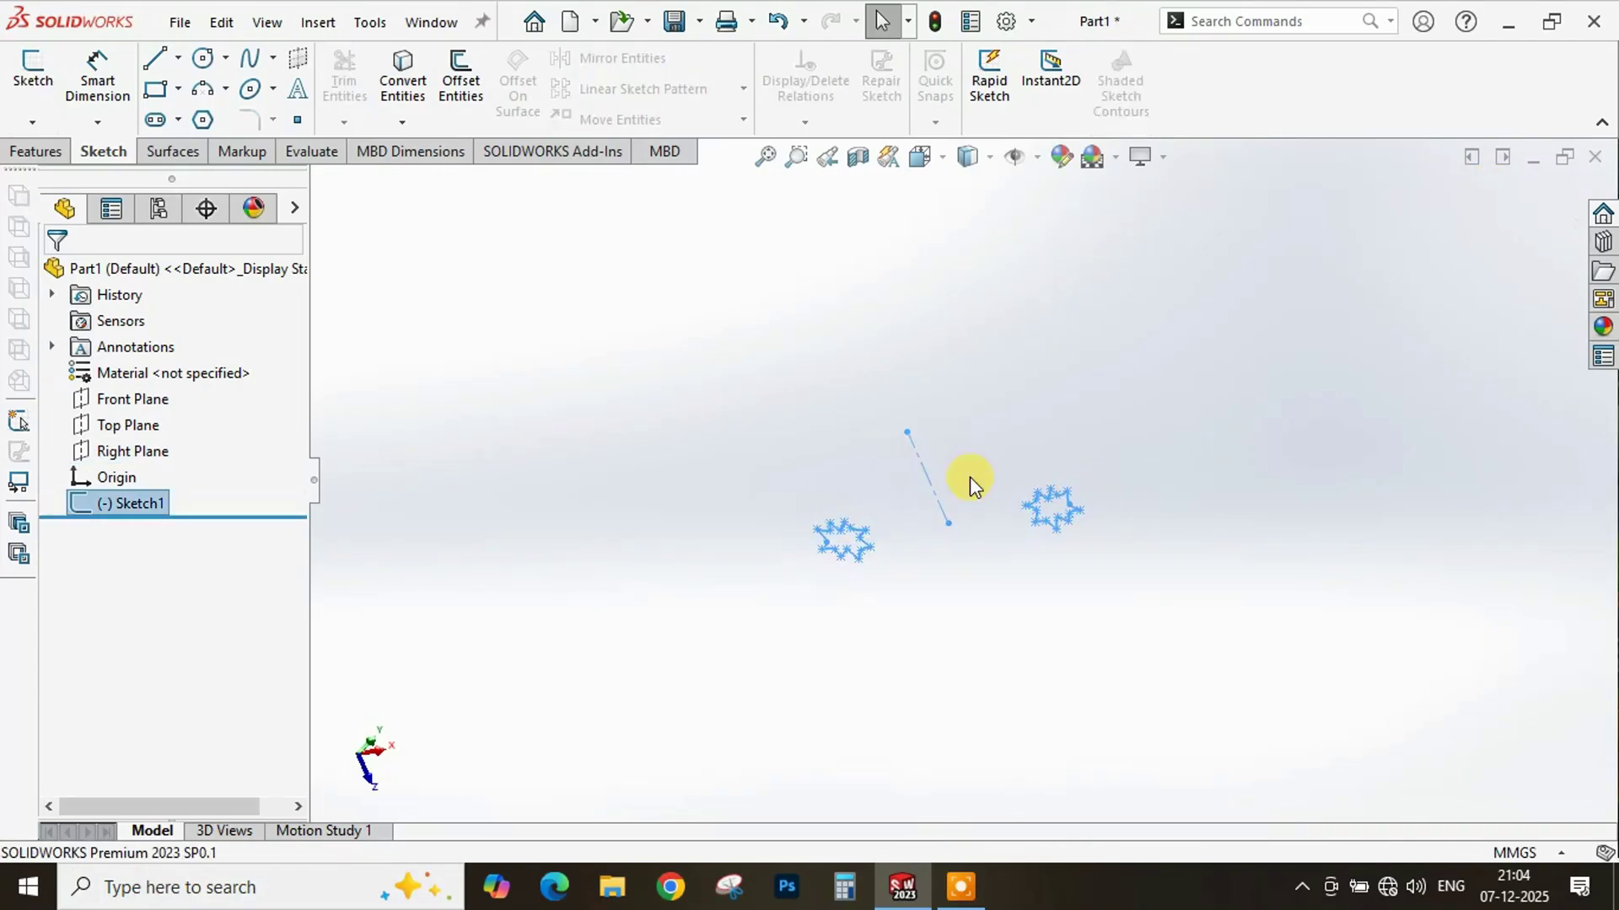
# - Start a new sketch on the Right Plane
pyautogui.scroll(-3, 970, 481)
pyautogui.click(571, 478)
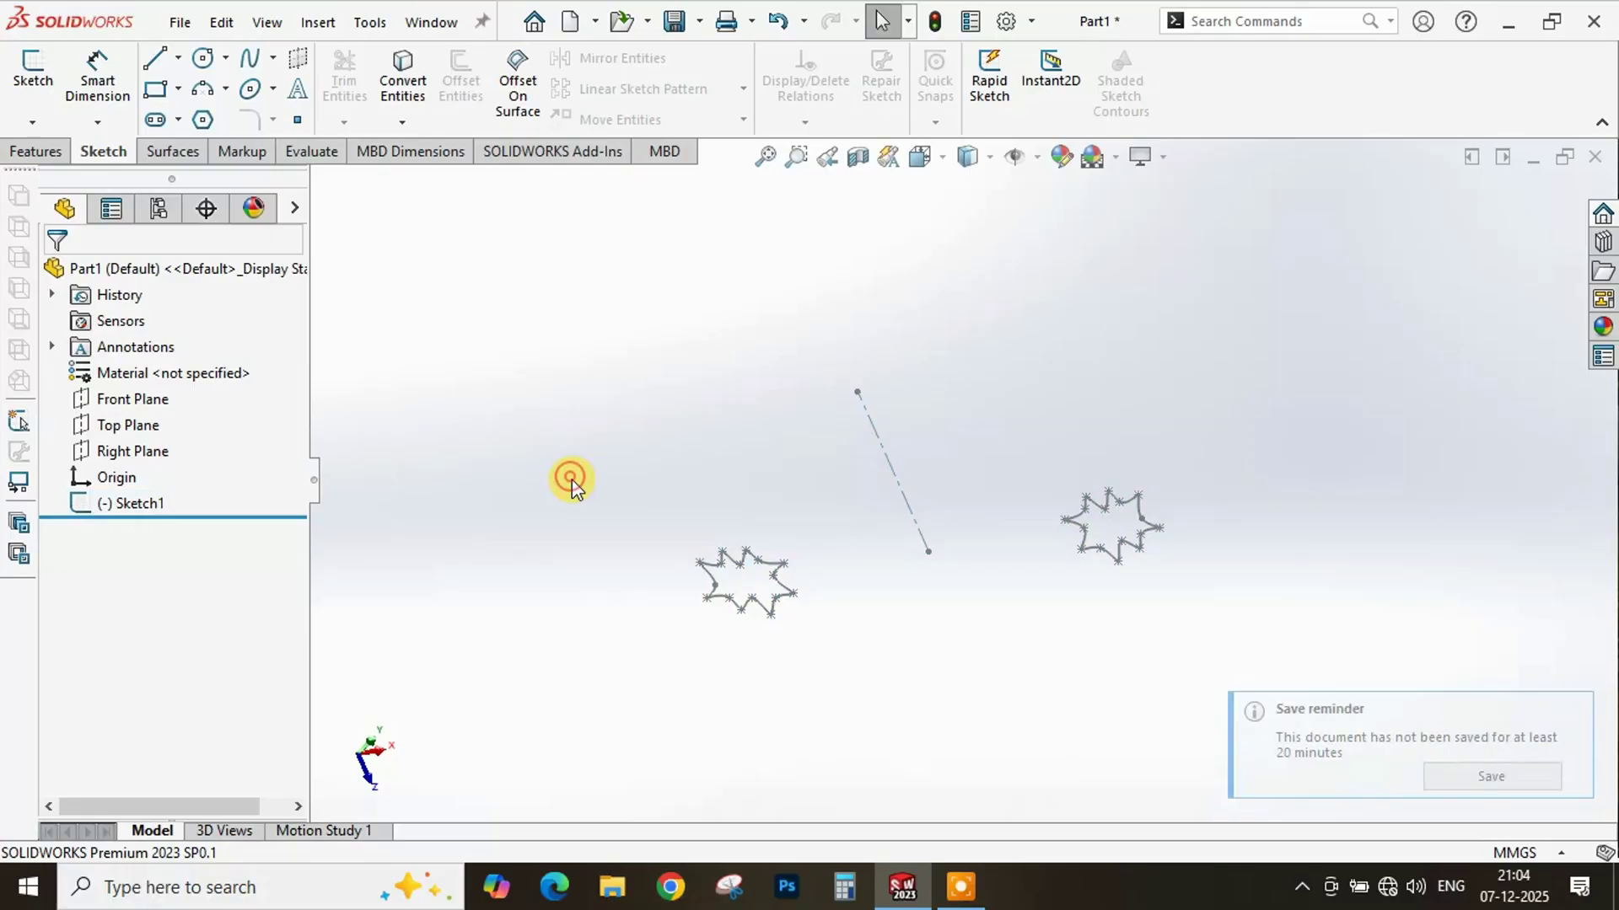
pyautogui.click(106, 455)
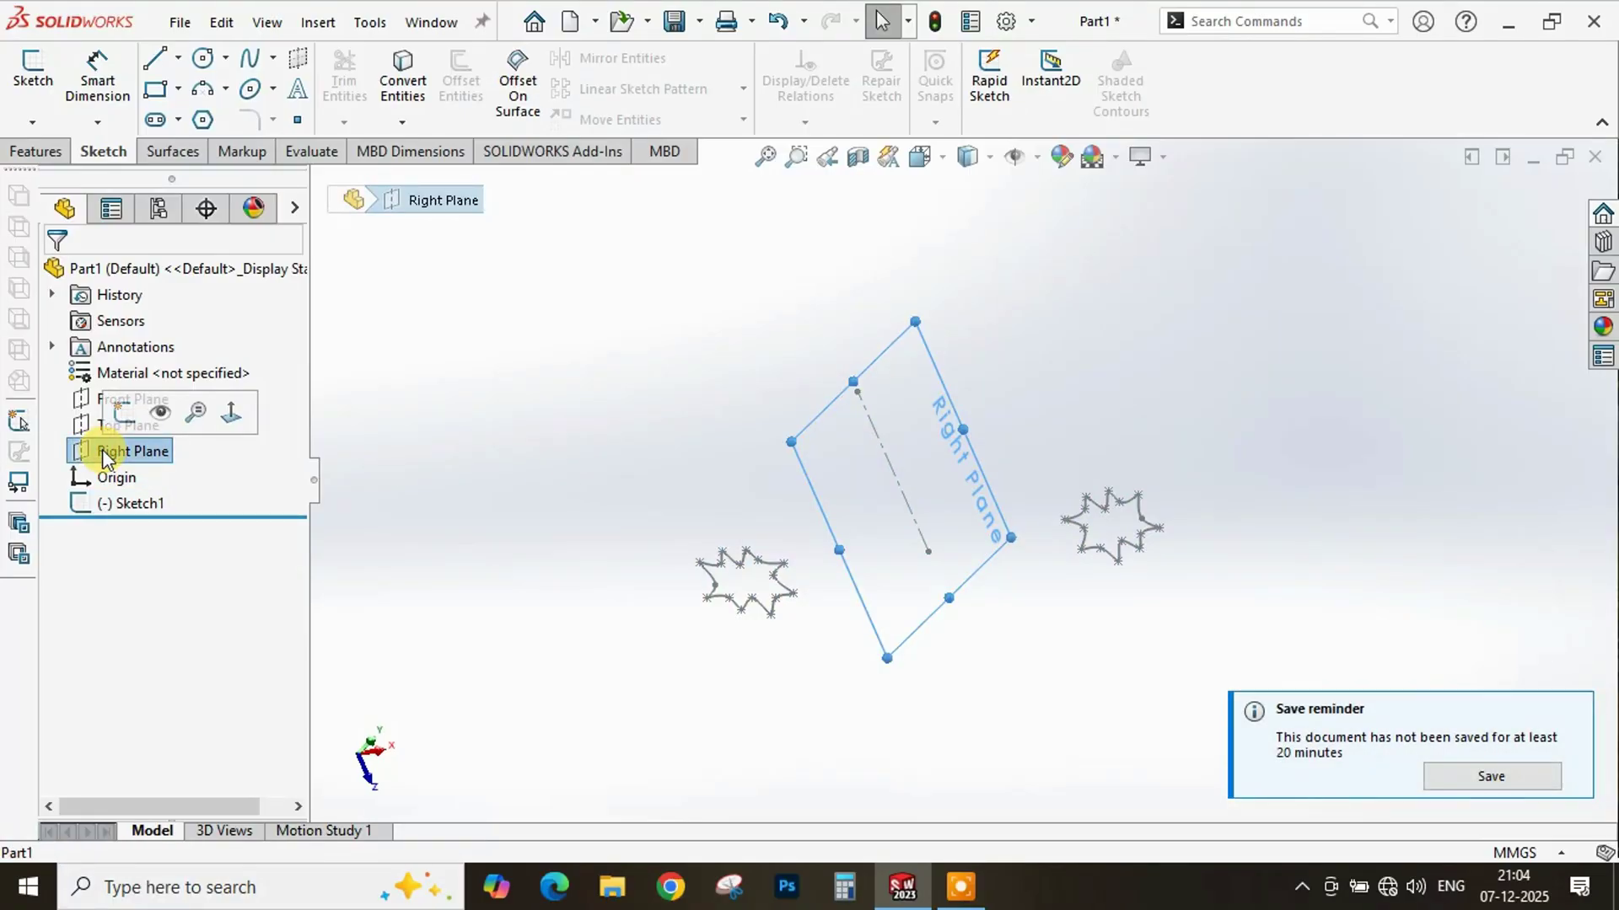
pyautogui.click(33, 80)
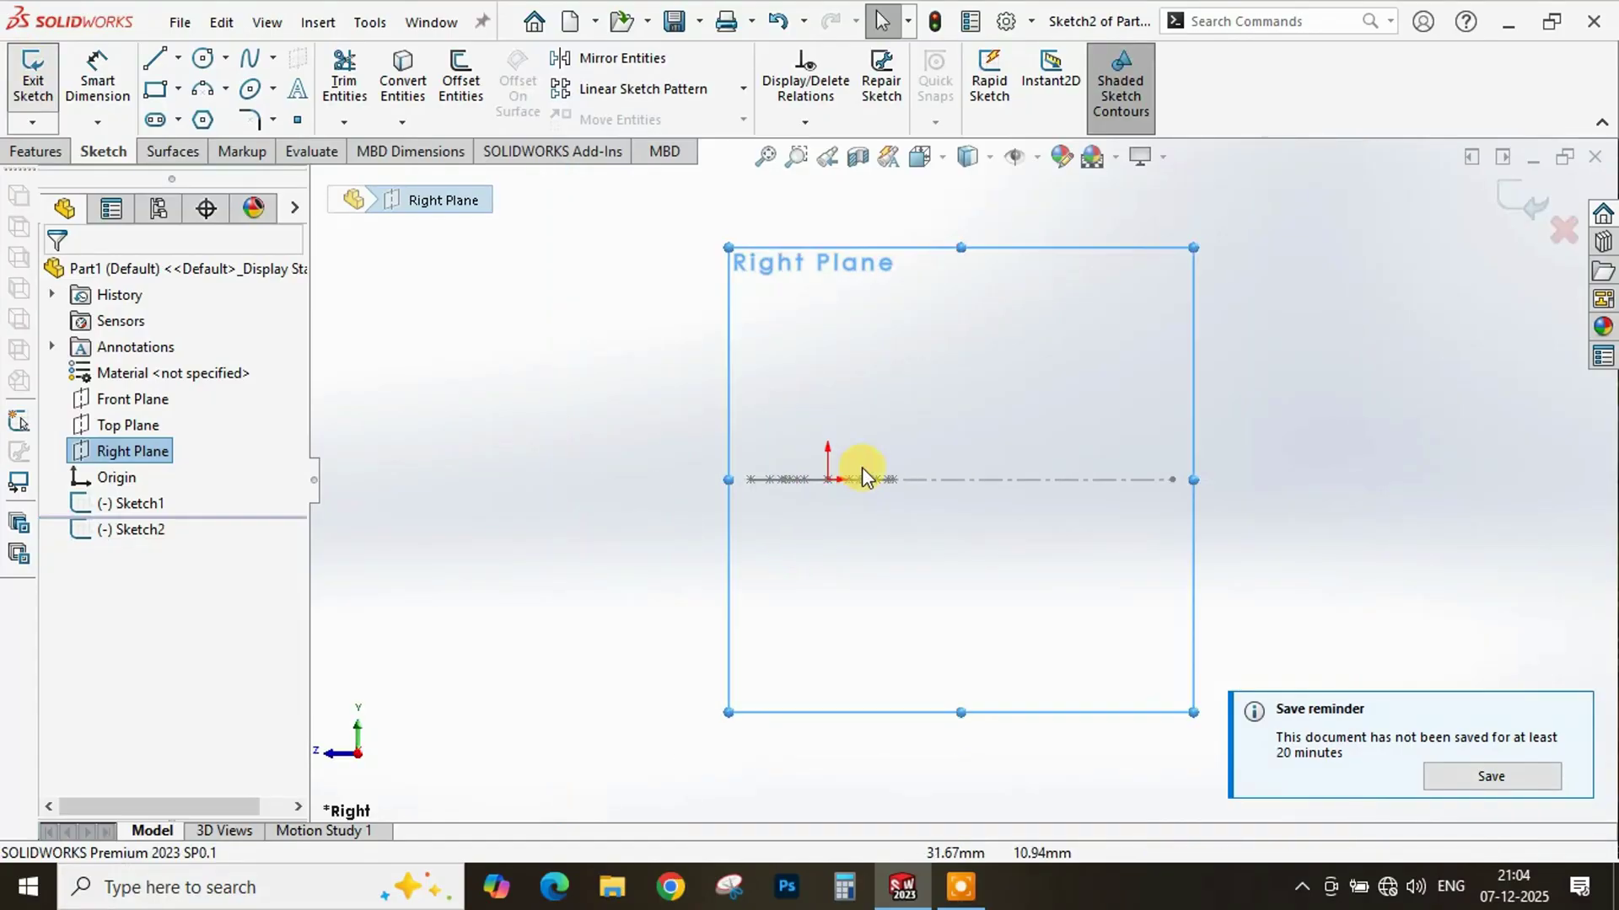
pyautogui.scroll(1, 913, 352)
pyautogui.scroll(-2, 913, 352)
pyautogui.scroll(2, 913, 351)
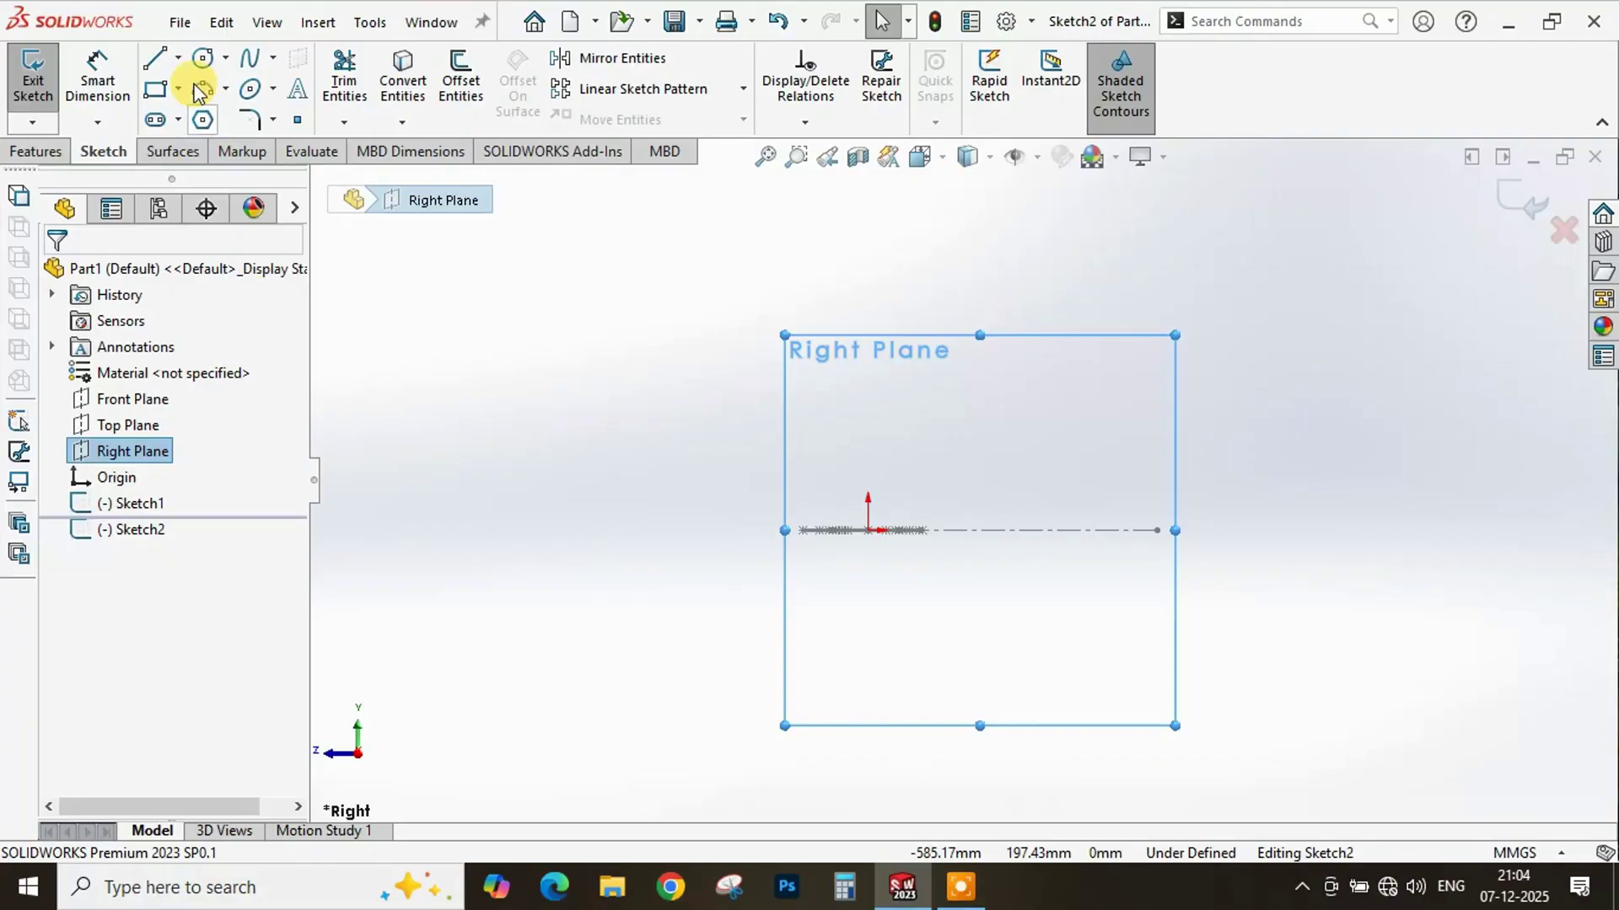
# - Draw a circle about 72 mm in diameter, centered about 240 mm directly above the origin, and exit the sketch
pyautogui.click(201, 59)
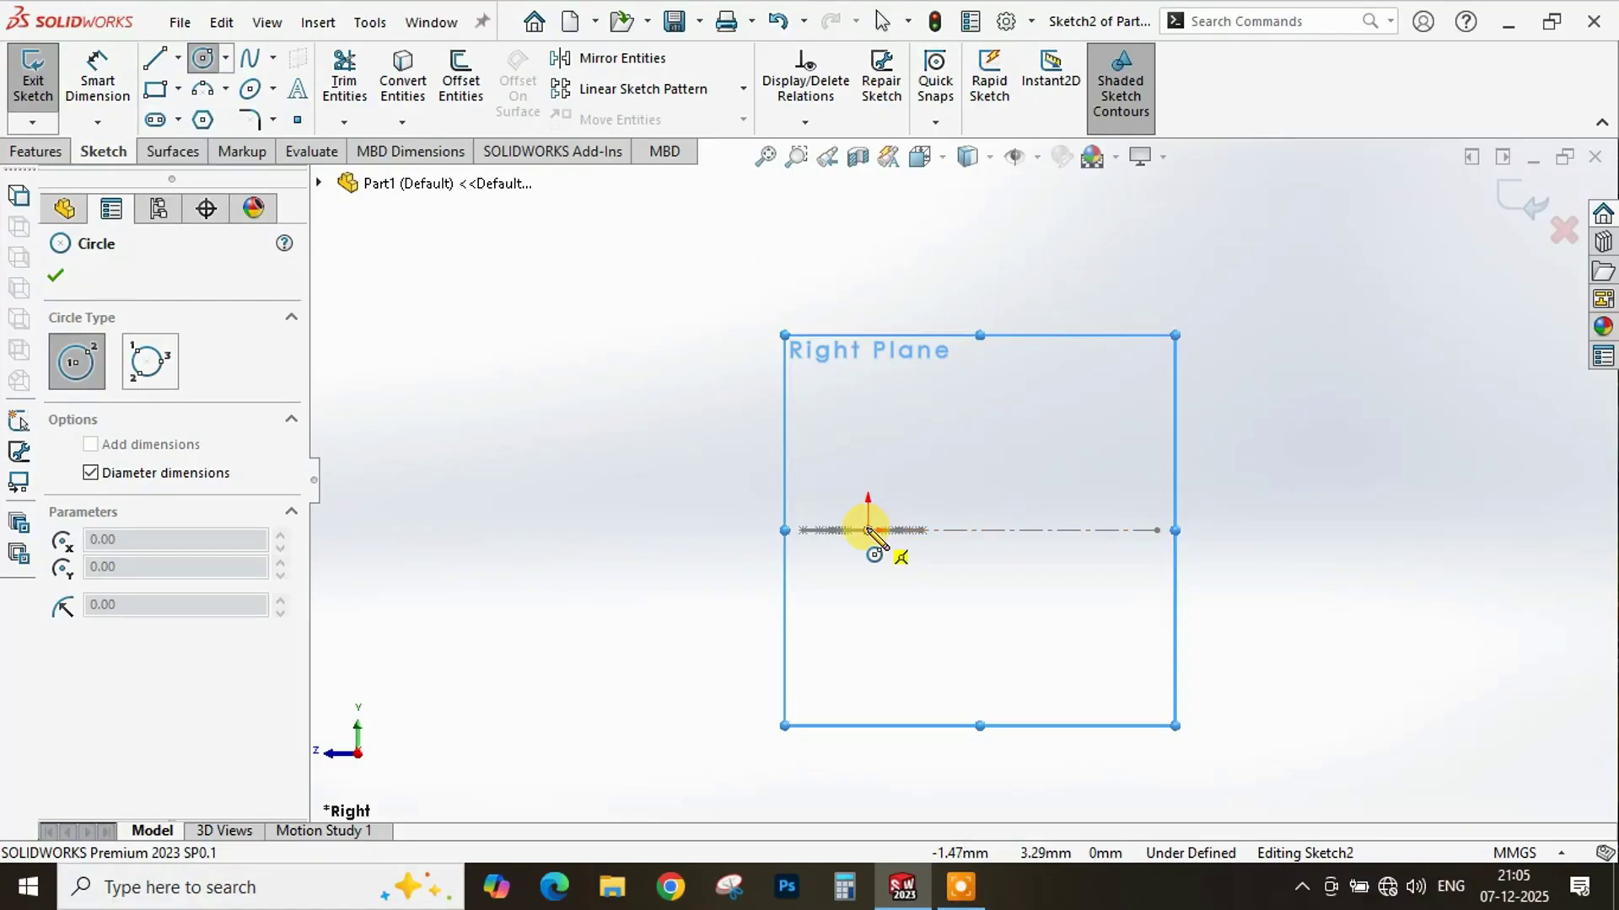
pyautogui.click(867, 311)
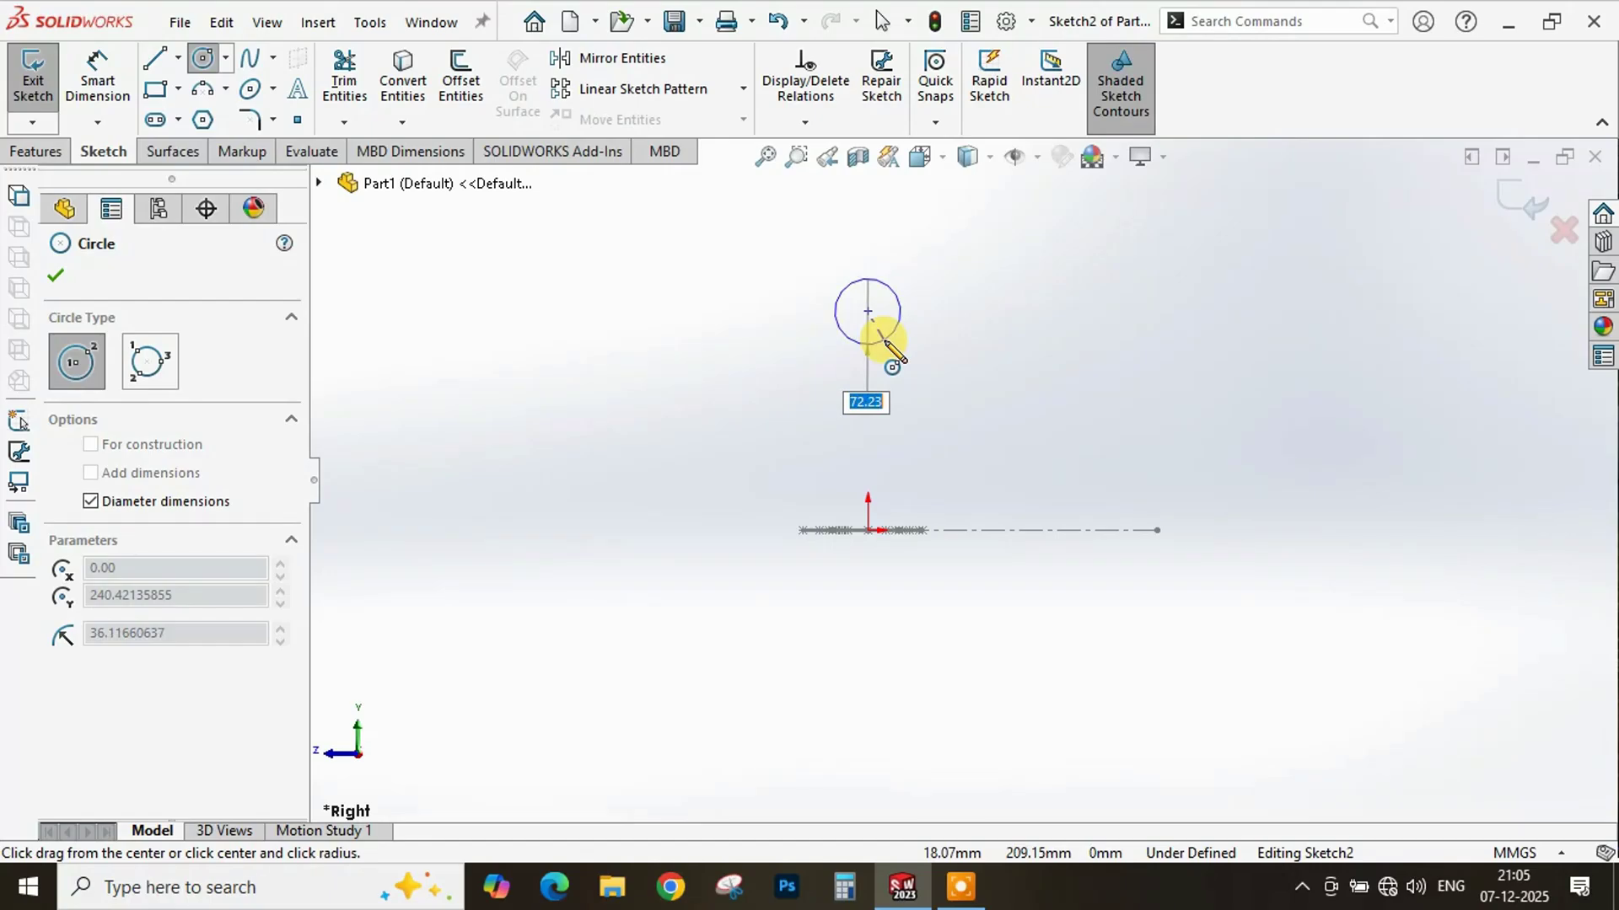
pyautogui.click(882, 339)
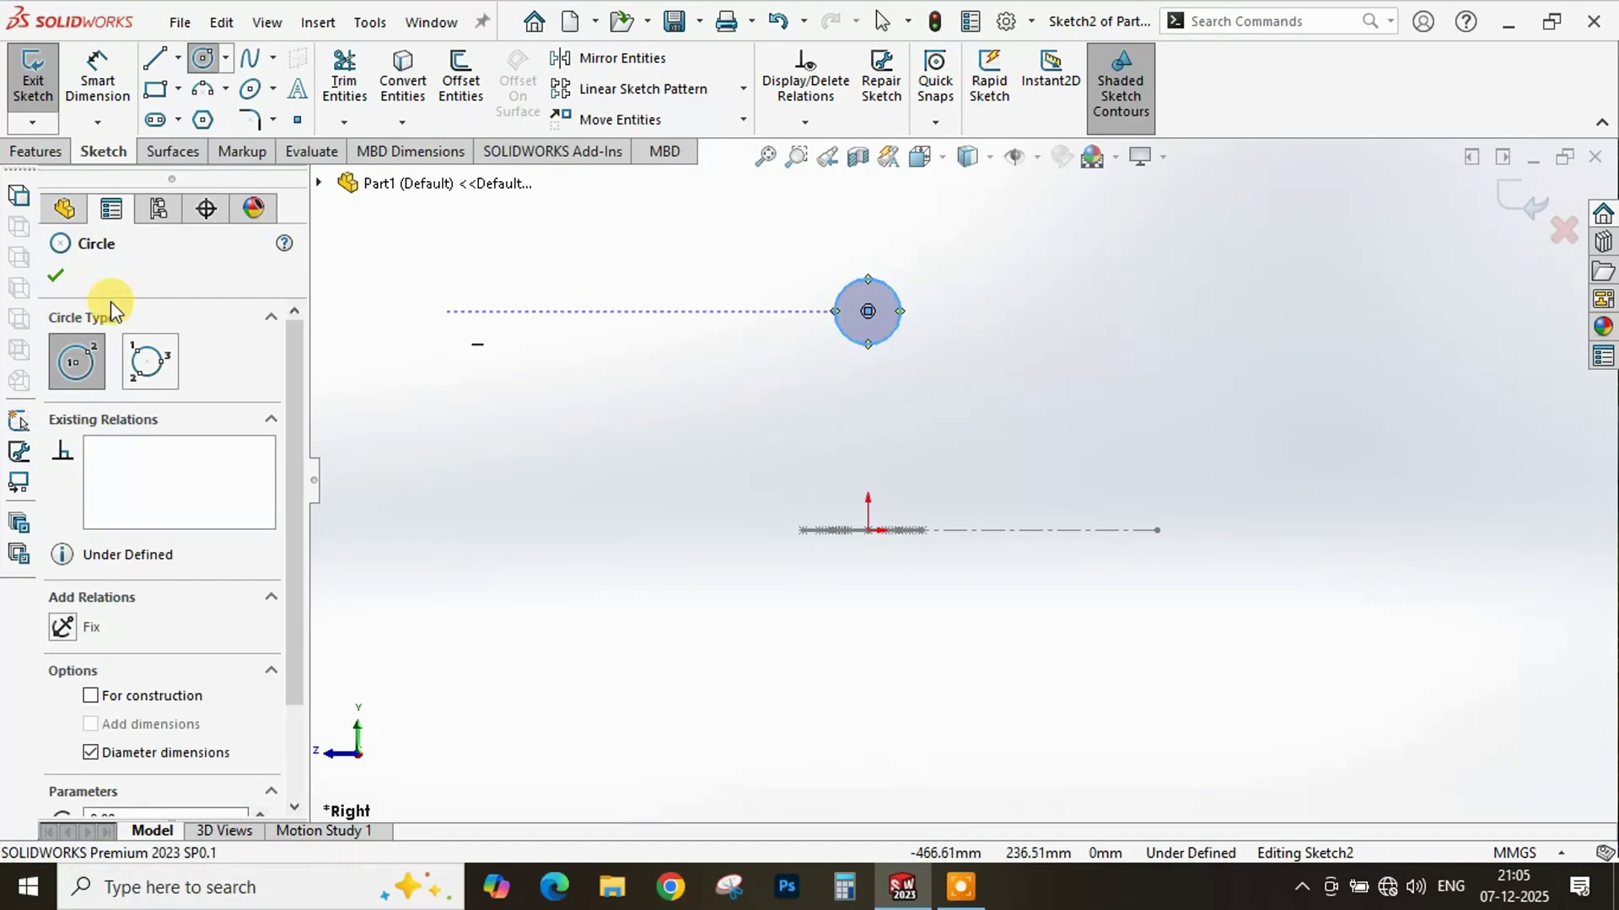
pyautogui.click(57, 278)
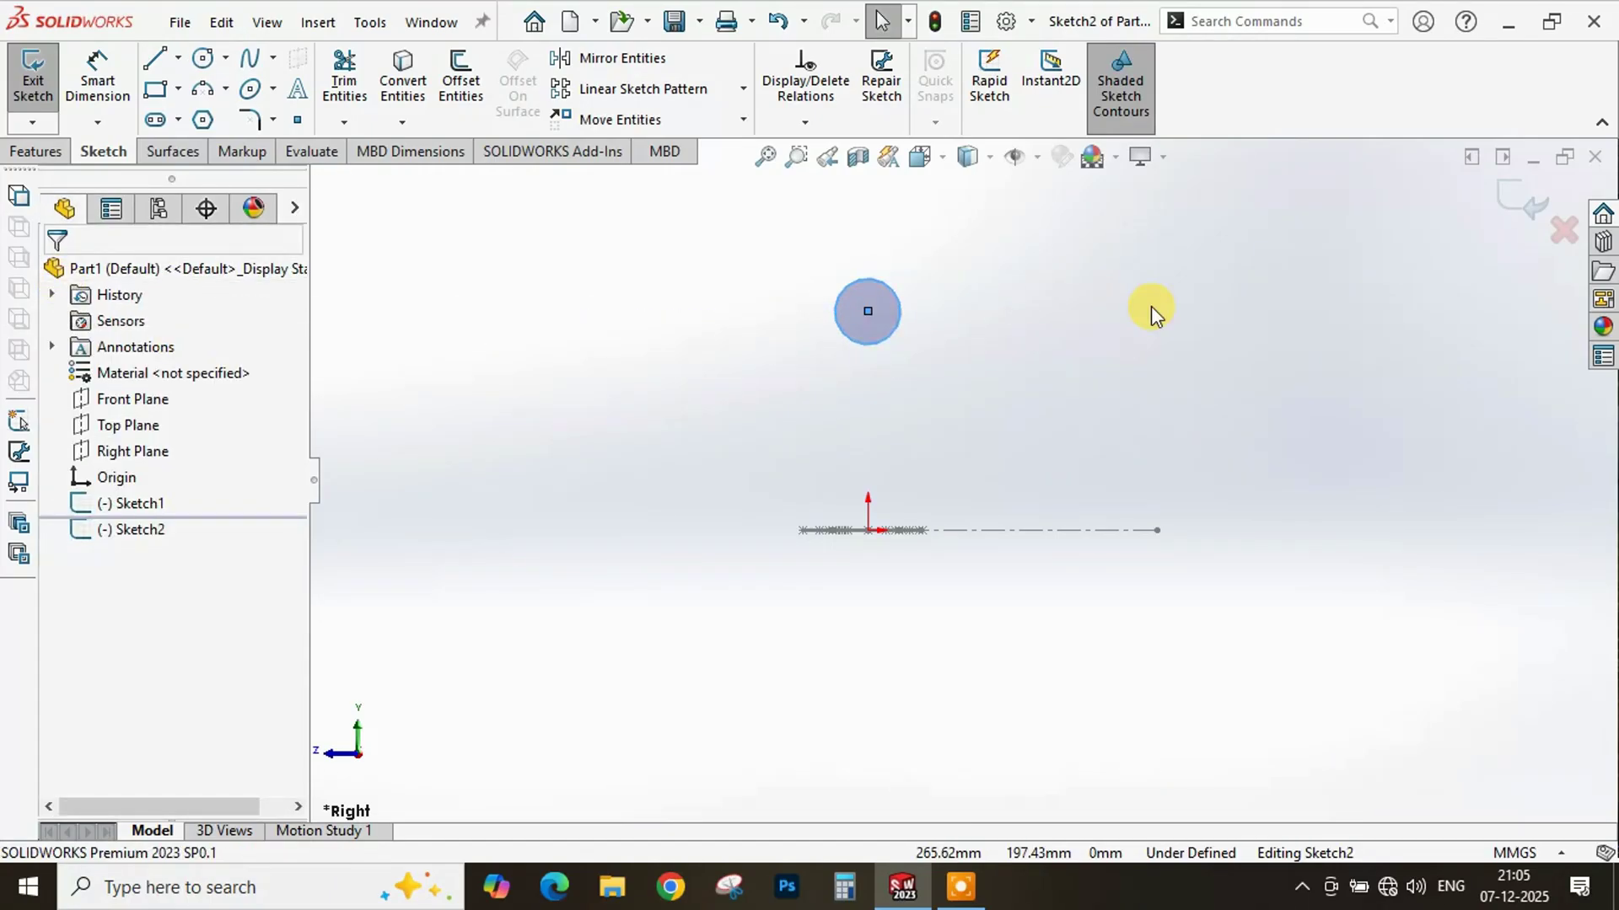
pyautogui.click(1504, 204)
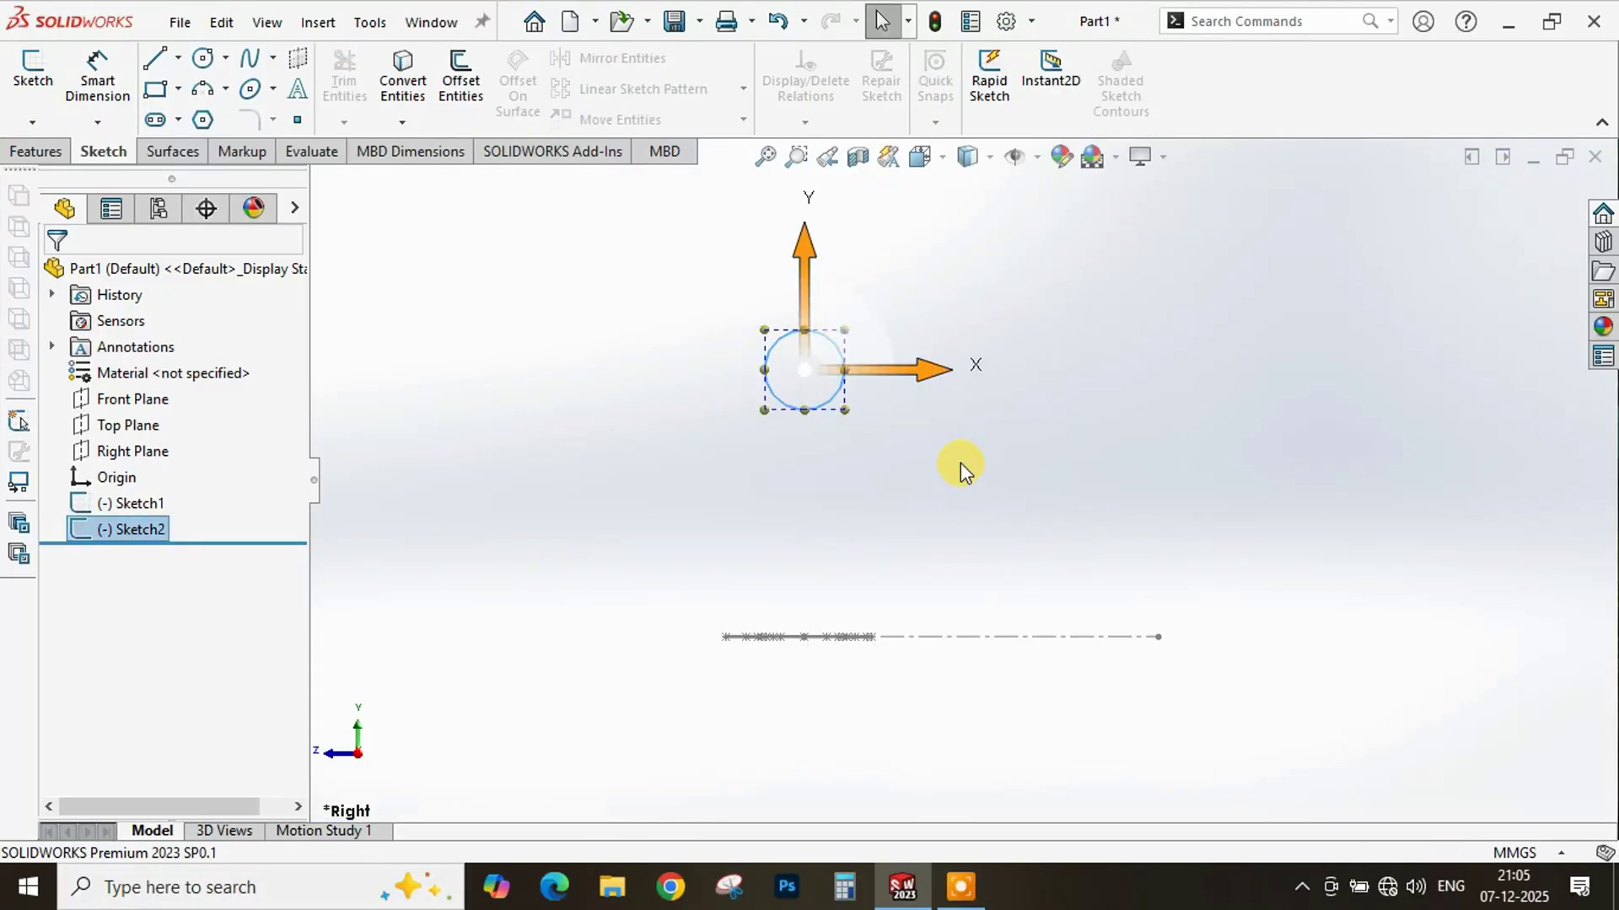
# - Examine the circle's position relative to the two star-like profiles and the centerline from several angles
pyautogui.moveTo(960, 463)
pyautogui.mouseDown(button='middle')
pyautogui.moveTo(903, 469)
pyautogui.moveTo(852, 528)
pyautogui.moveTo(834, 468)
pyautogui.moveTo(853, 472)
pyautogui.mouseUp(button='middle')
pyautogui.click(878, 477)
pyautogui.scroll(2, 879, 477)
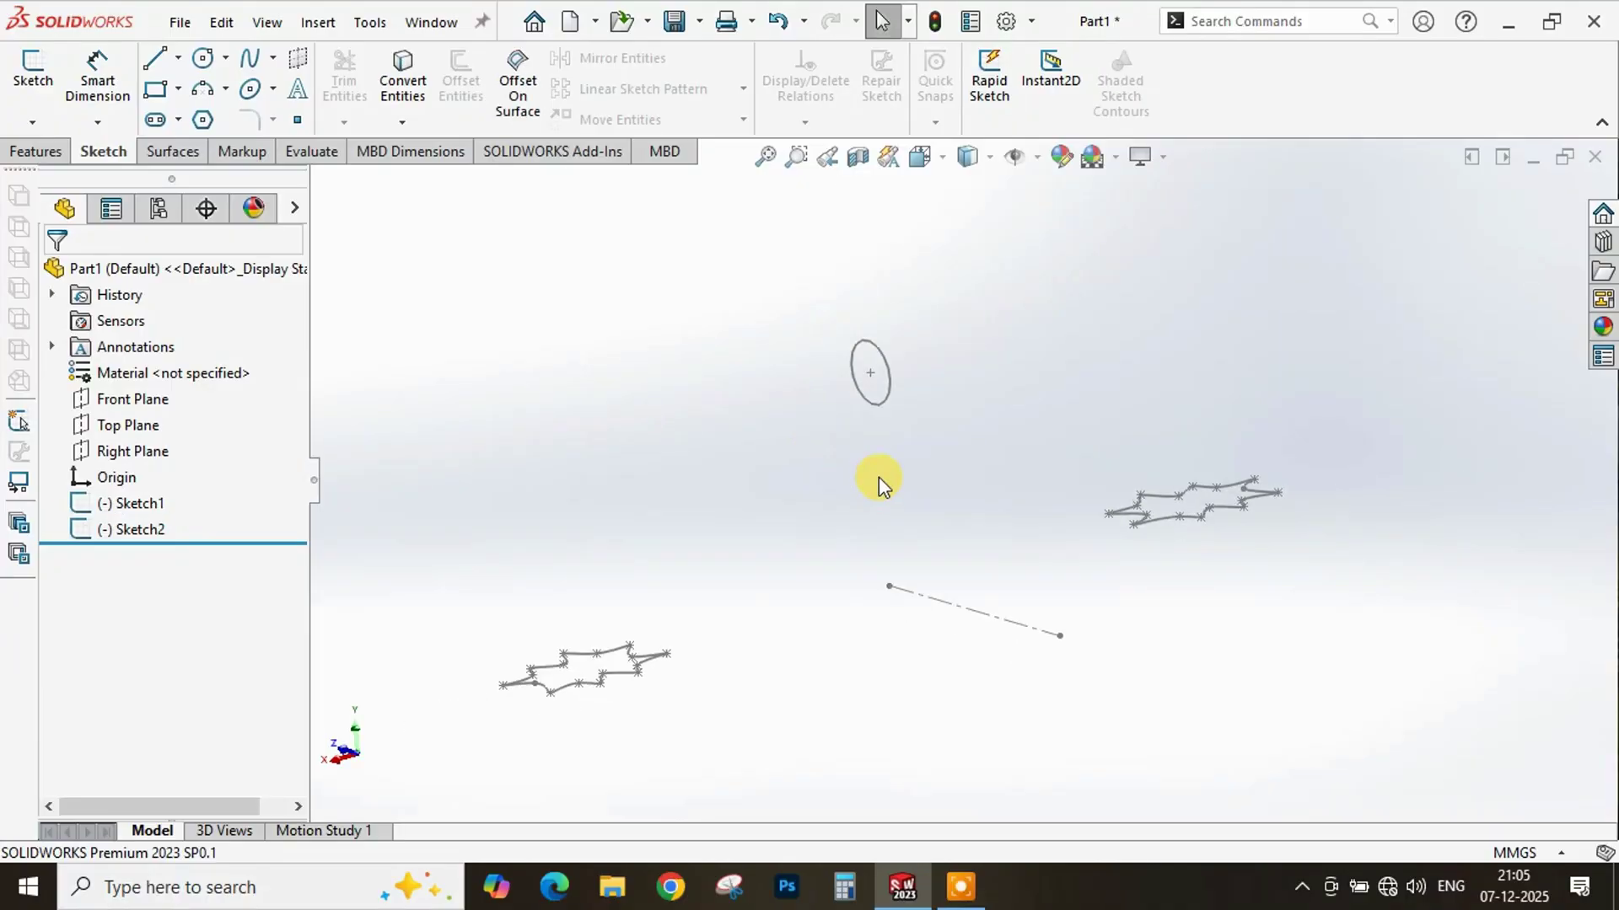
pyautogui.scroll(-3, 908, 457)
pyautogui.scroll(3, 942, 527)
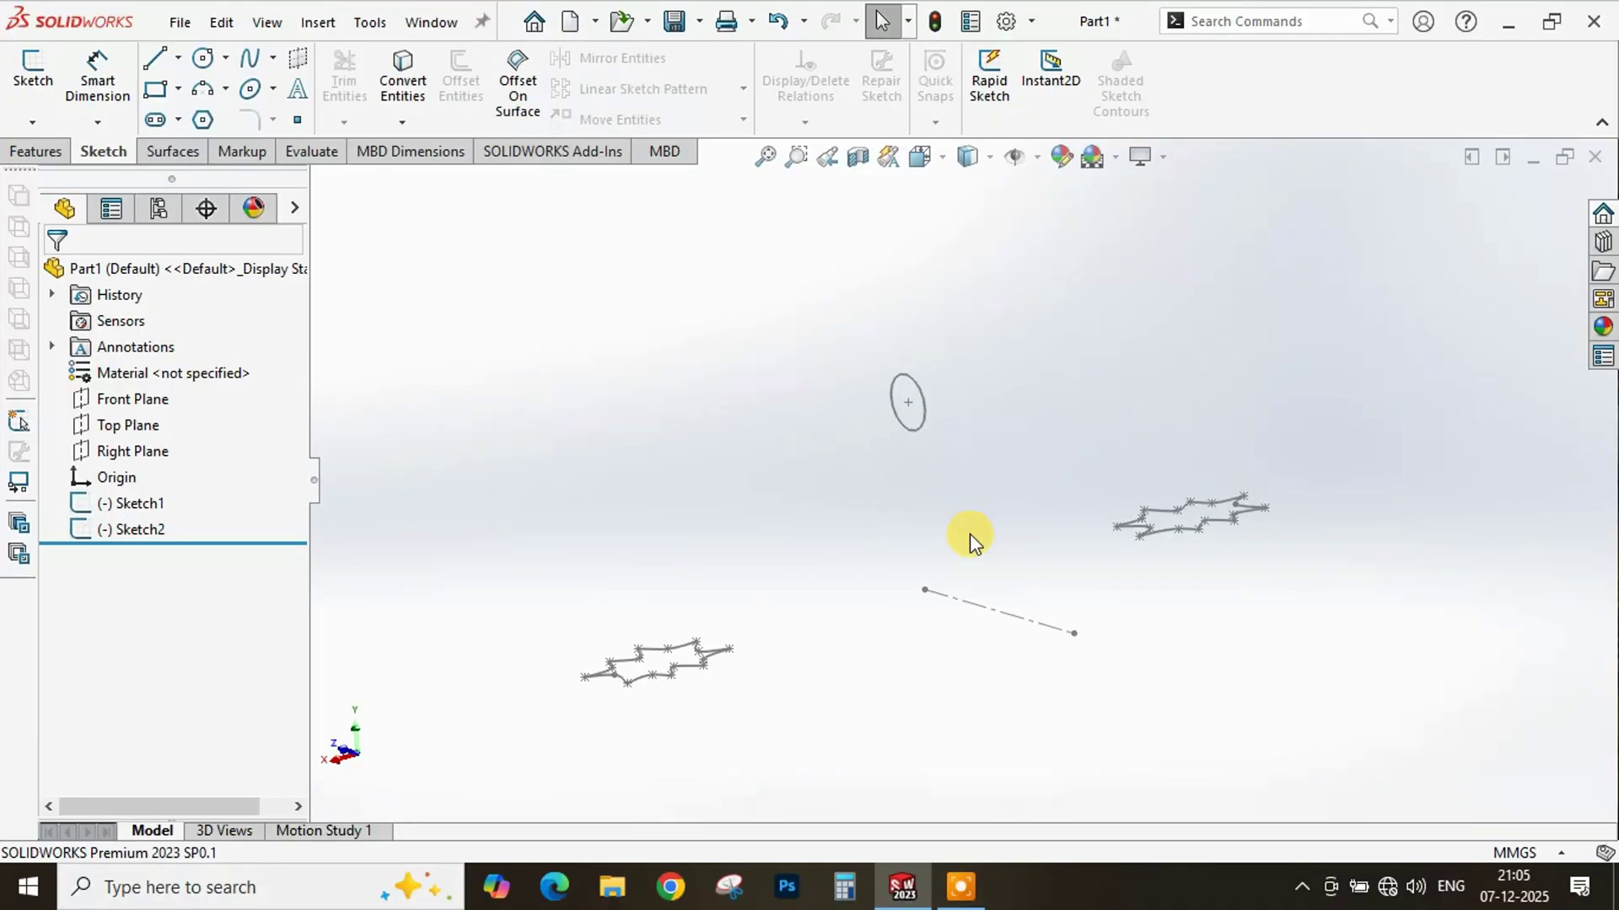
pyautogui.moveTo(975, 544)
pyautogui.mouseDown(button='middle')
pyautogui.moveTo(911, 528)
pyautogui.moveTo(902, 549)
pyautogui.moveTo(1005, 593)
pyautogui.moveTo(961, 590)
pyautogui.moveTo(983, 595)
pyautogui.mouseUp(button='middle')
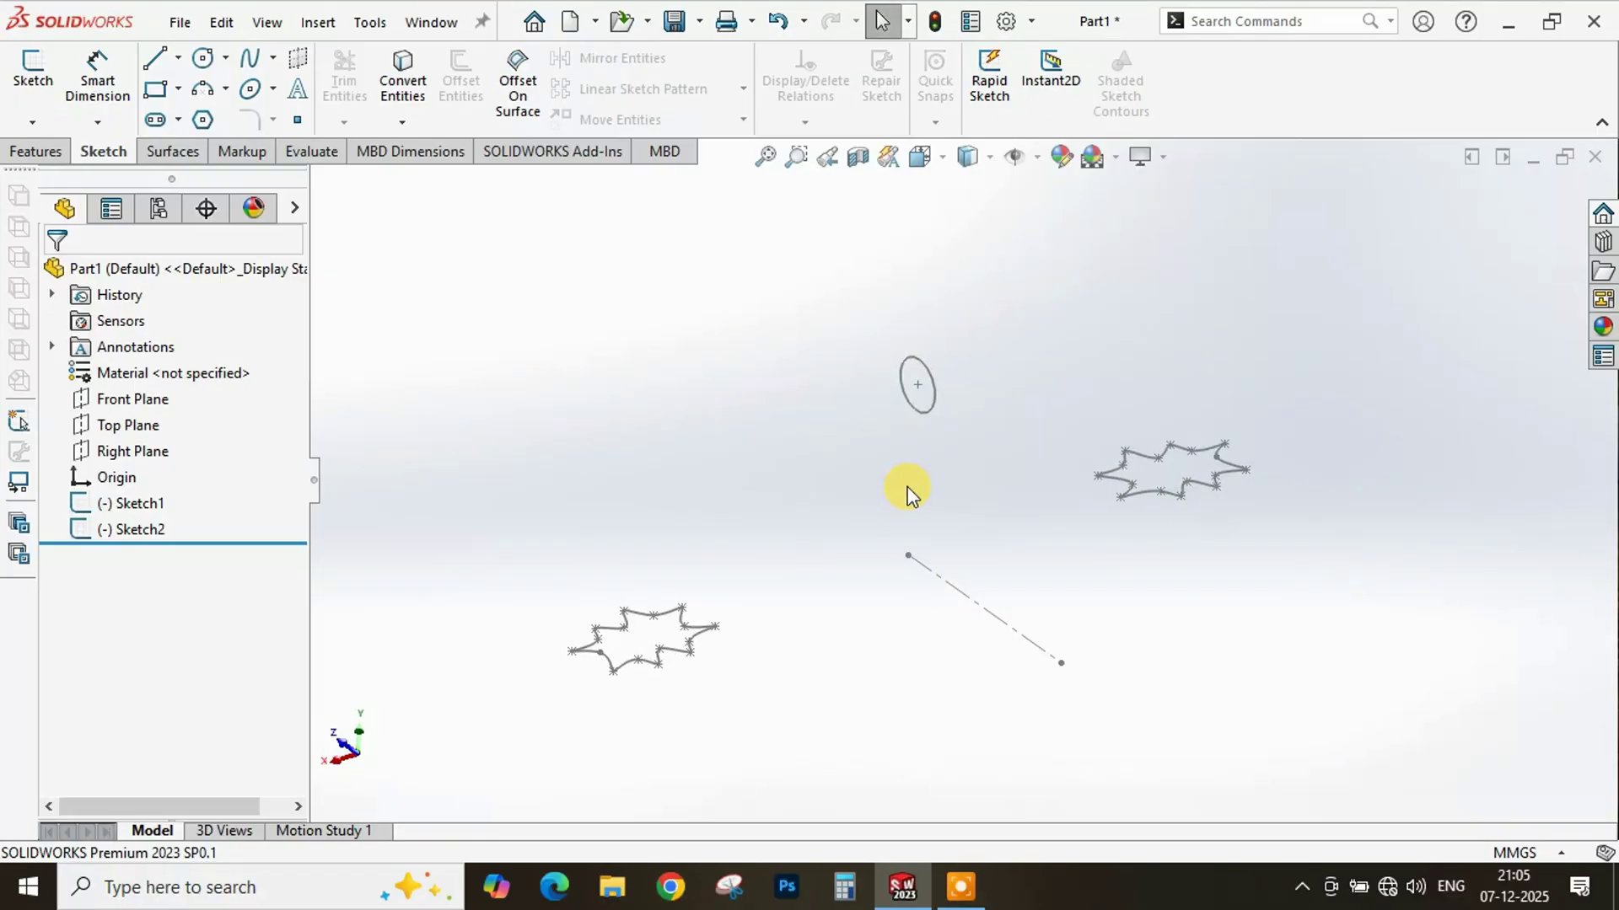
pyautogui.moveTo(889, 581)
pyautogui.mouseDown(button='middle')
pyautogui.moveTo(845, 542)
pyautogui.moveTo(889, 513)
pyautogui.moveTo(868, 550)
pyautogui.mouseUp(button='middle')
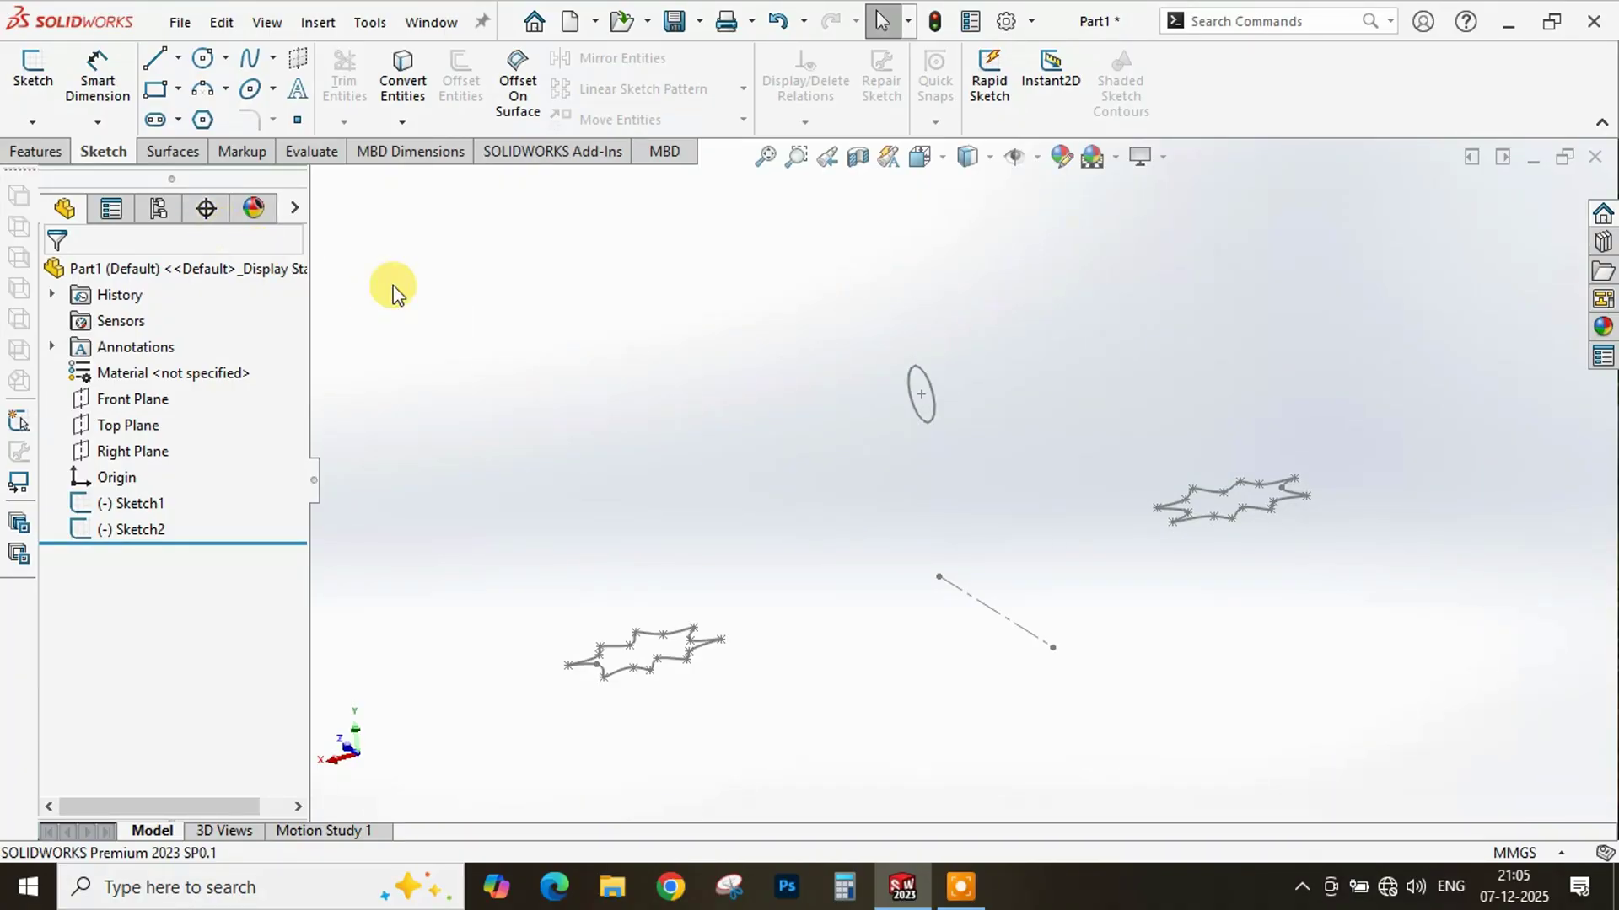
pyautogui.scroll(-2, 979, 366)
pyautogui.scroll(2, 945, 472)
pyautogui.scroll(-2, 934, 479)
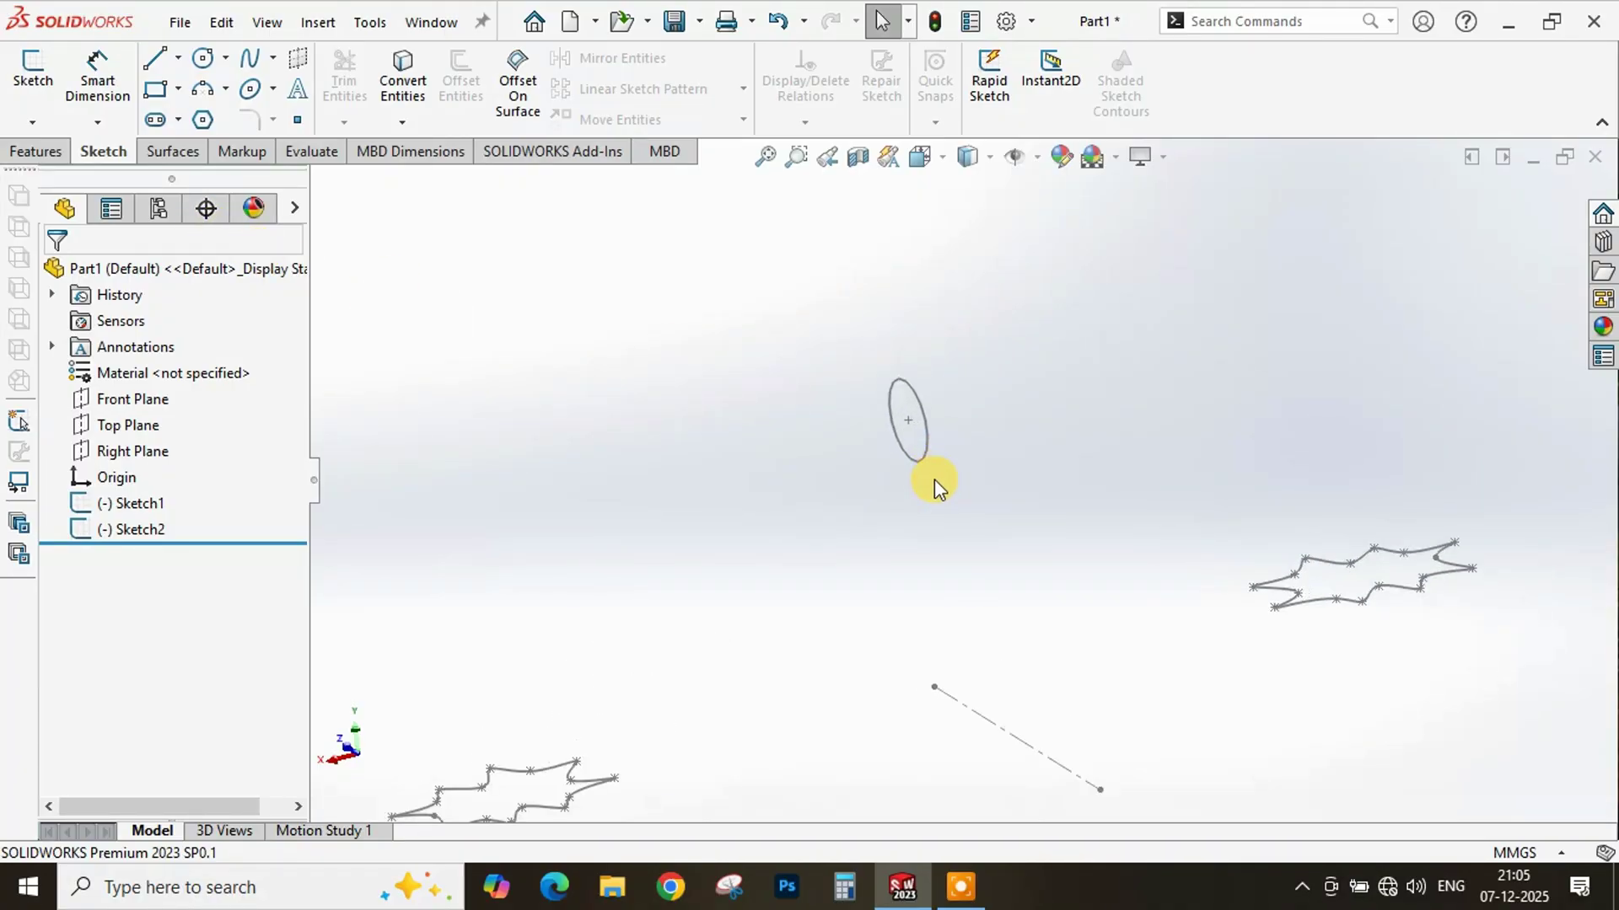
pyautogui.scroll(2, 937, 478)
pyautogui.moveTo(978, 428); pyautogui.dragTo(1022, 453, button='middle')
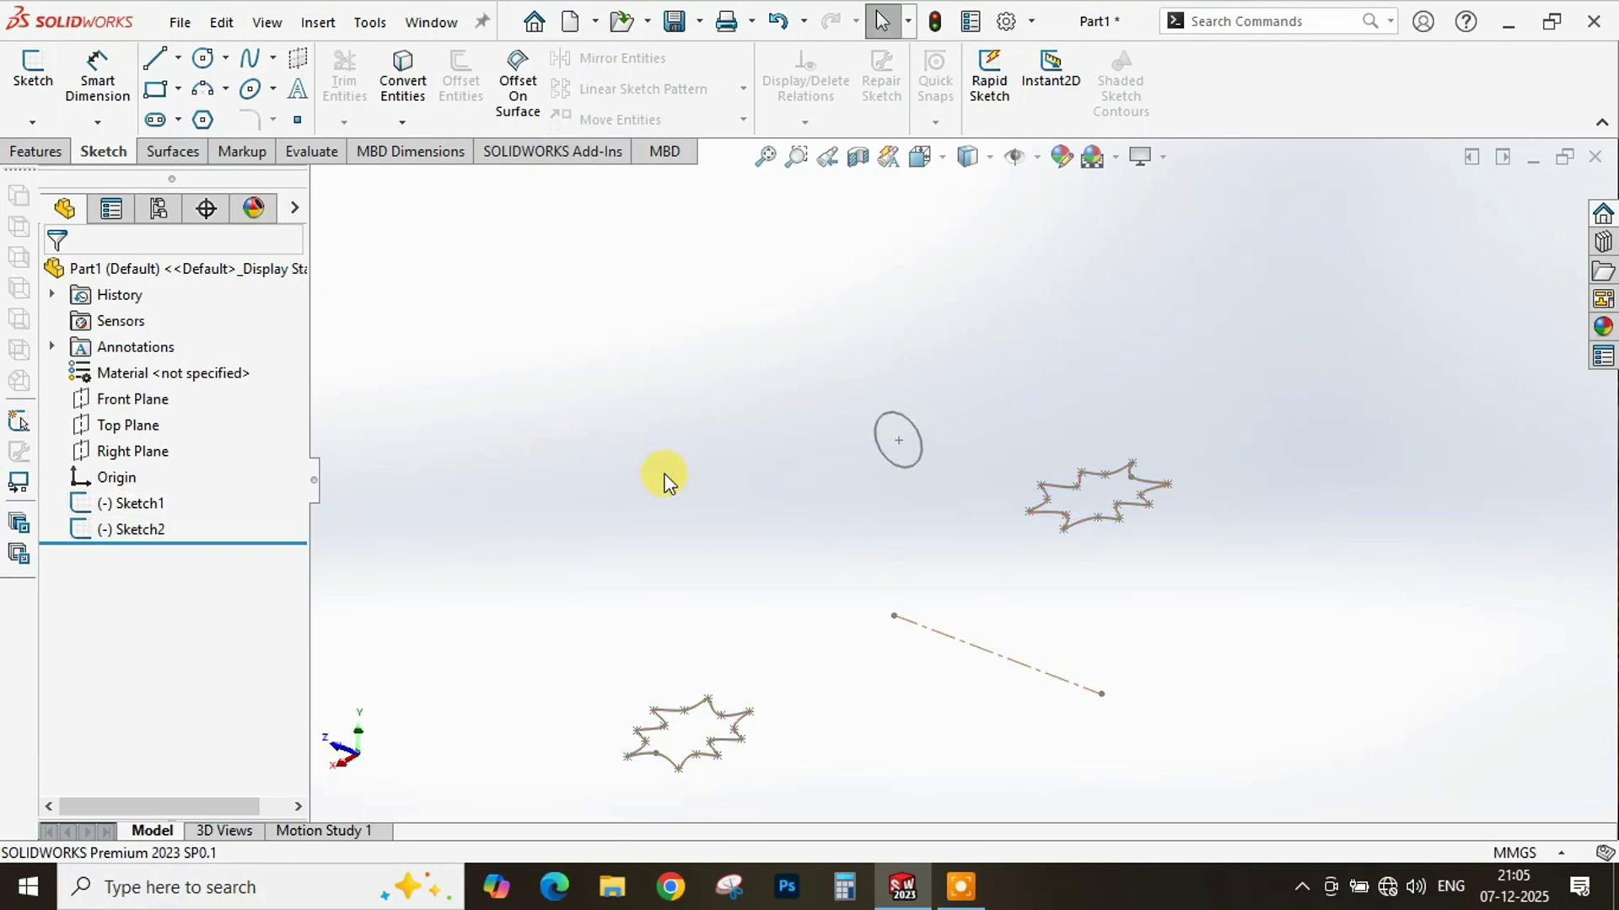
# - Edit the circle's sketch to add a point at the circle's top quadrant, and exit the sketch
pyautogui.click(131, 527)
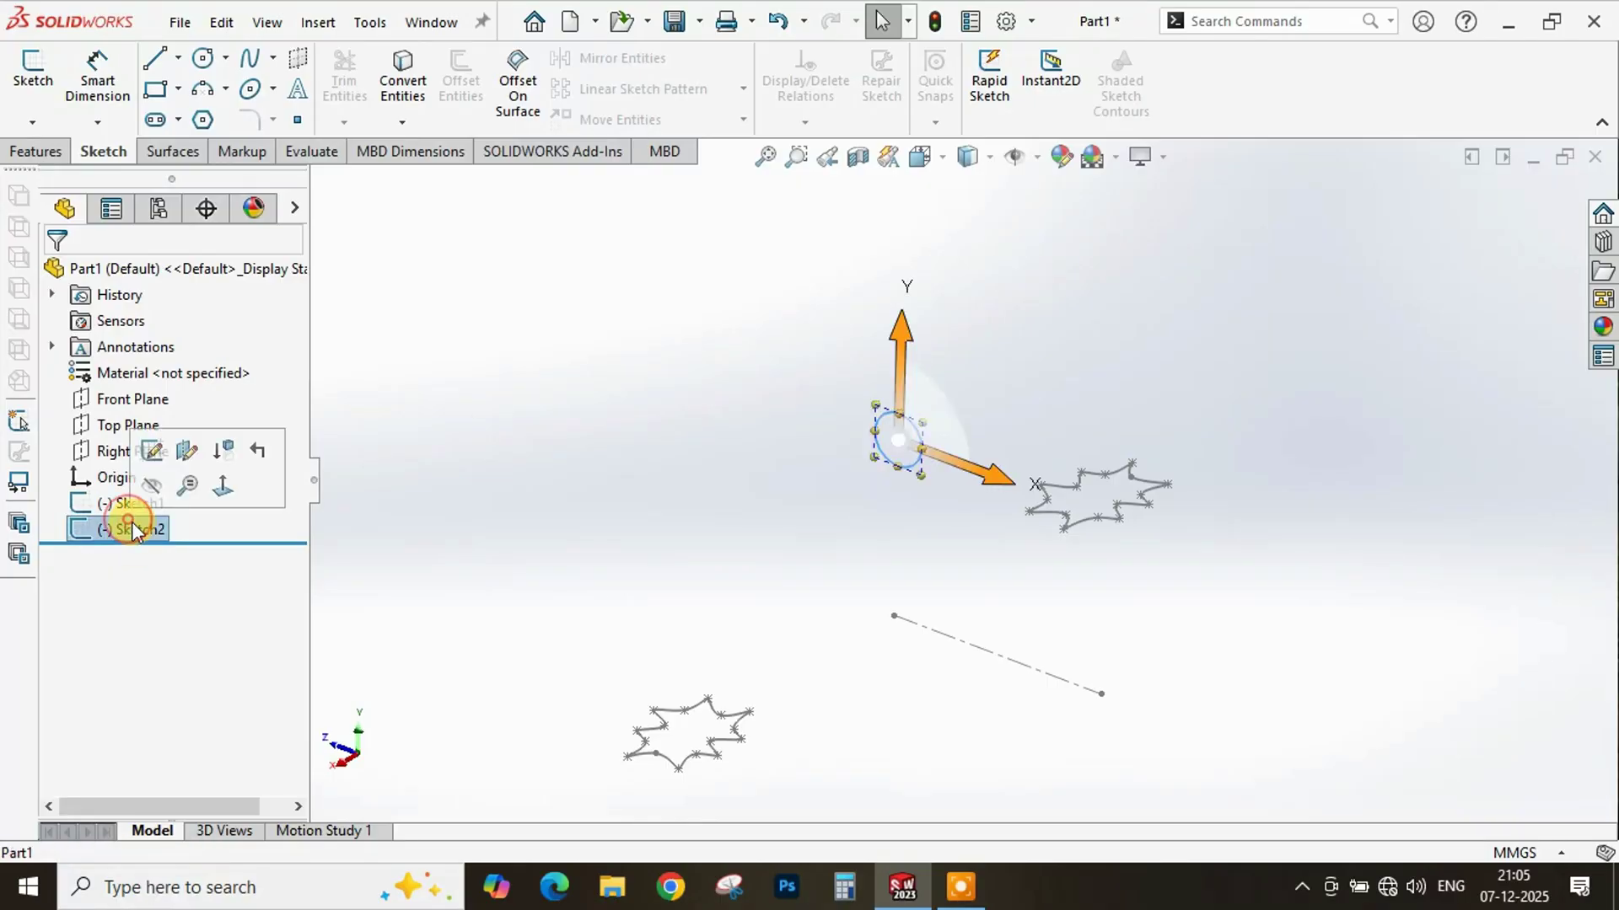
pyautogui.click(153, 457)
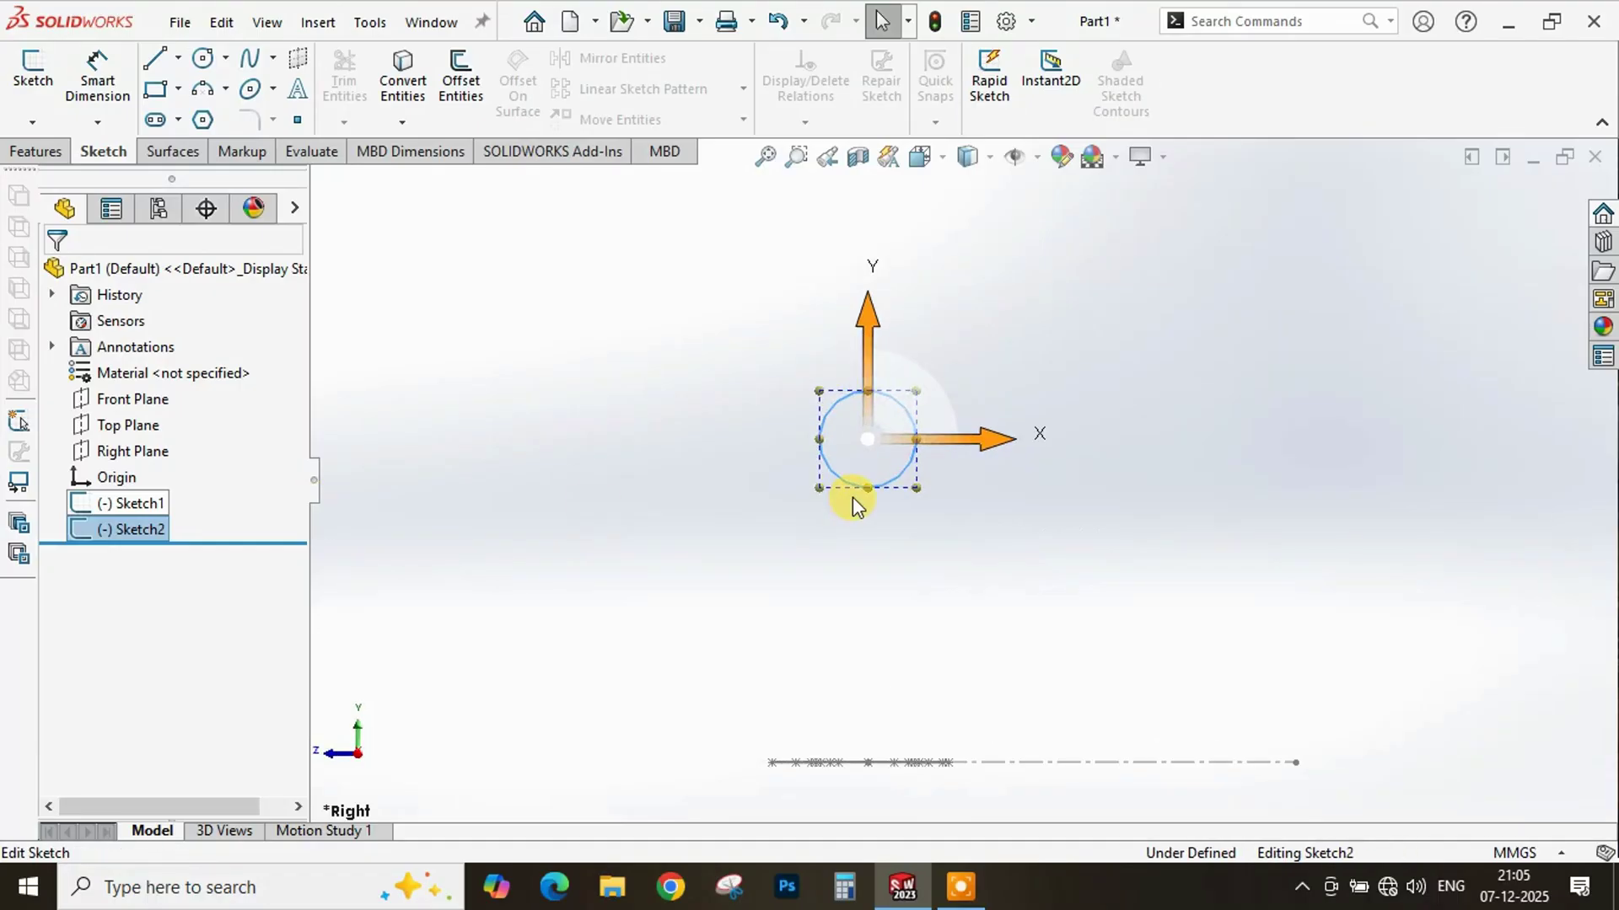
pyautogui.scroll(-1, 879, 378)
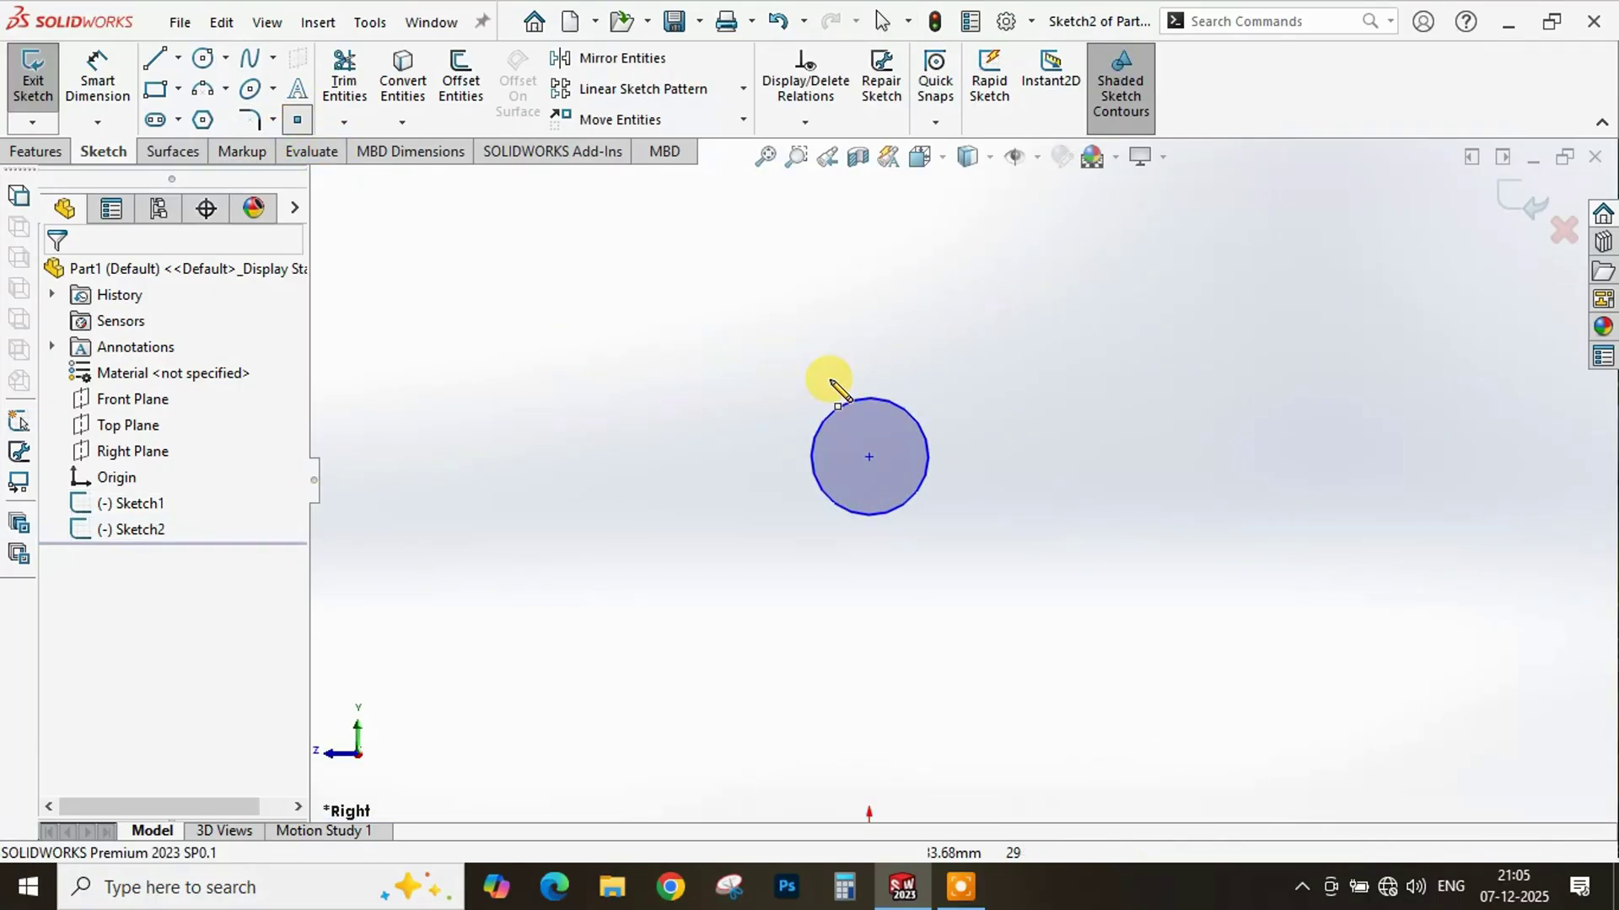
pyautogui.click(873, 398)
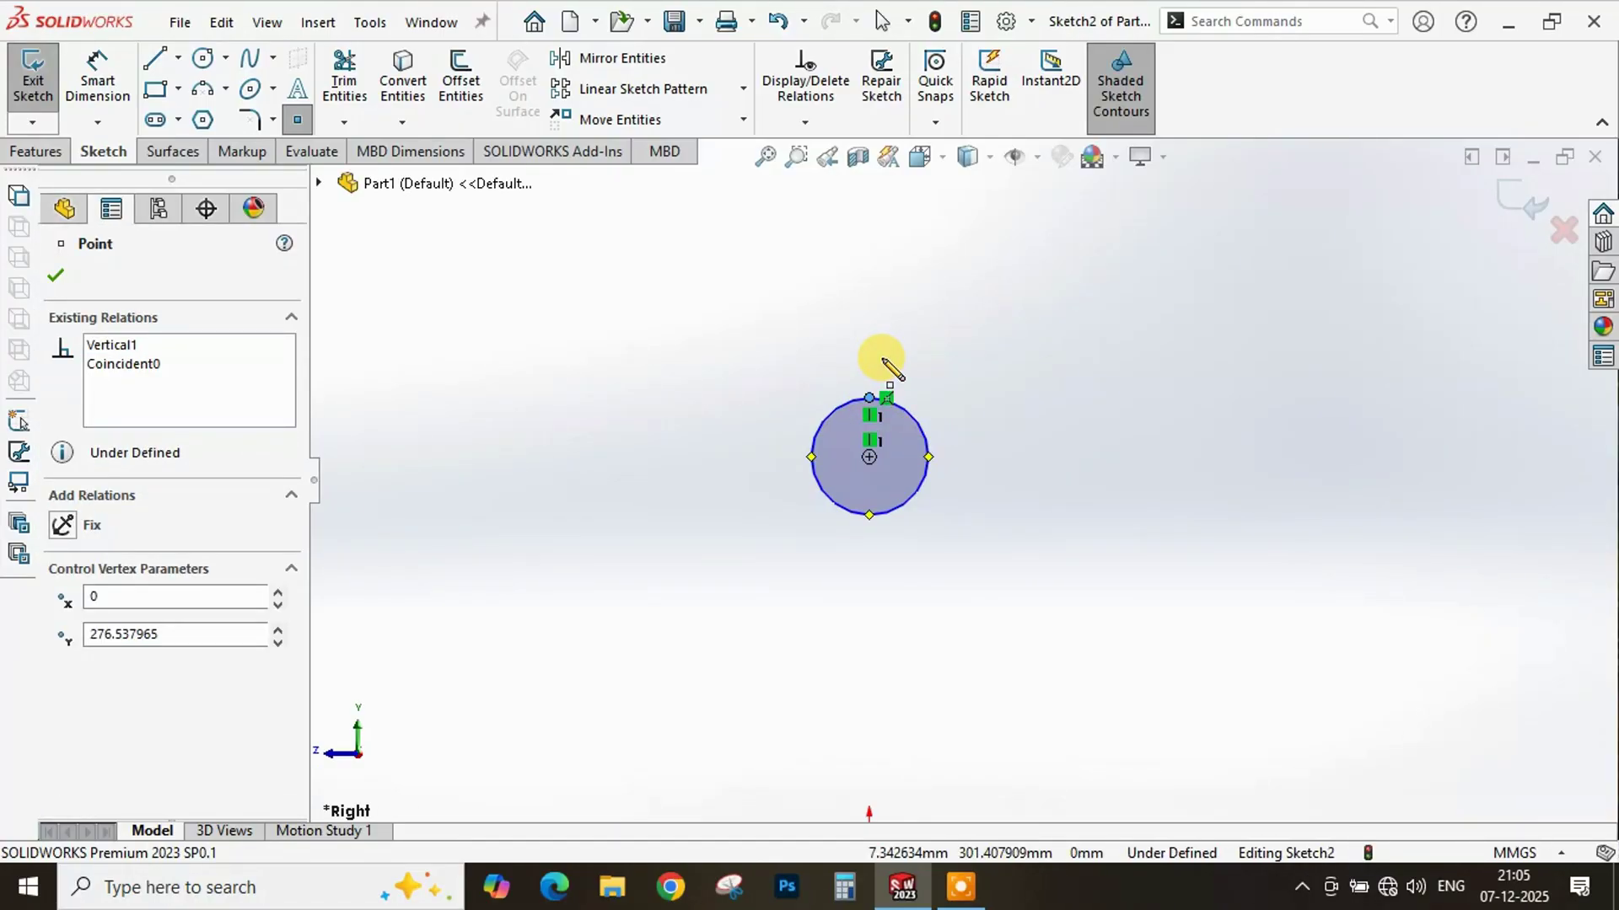
pyautogui.click(55, 278)
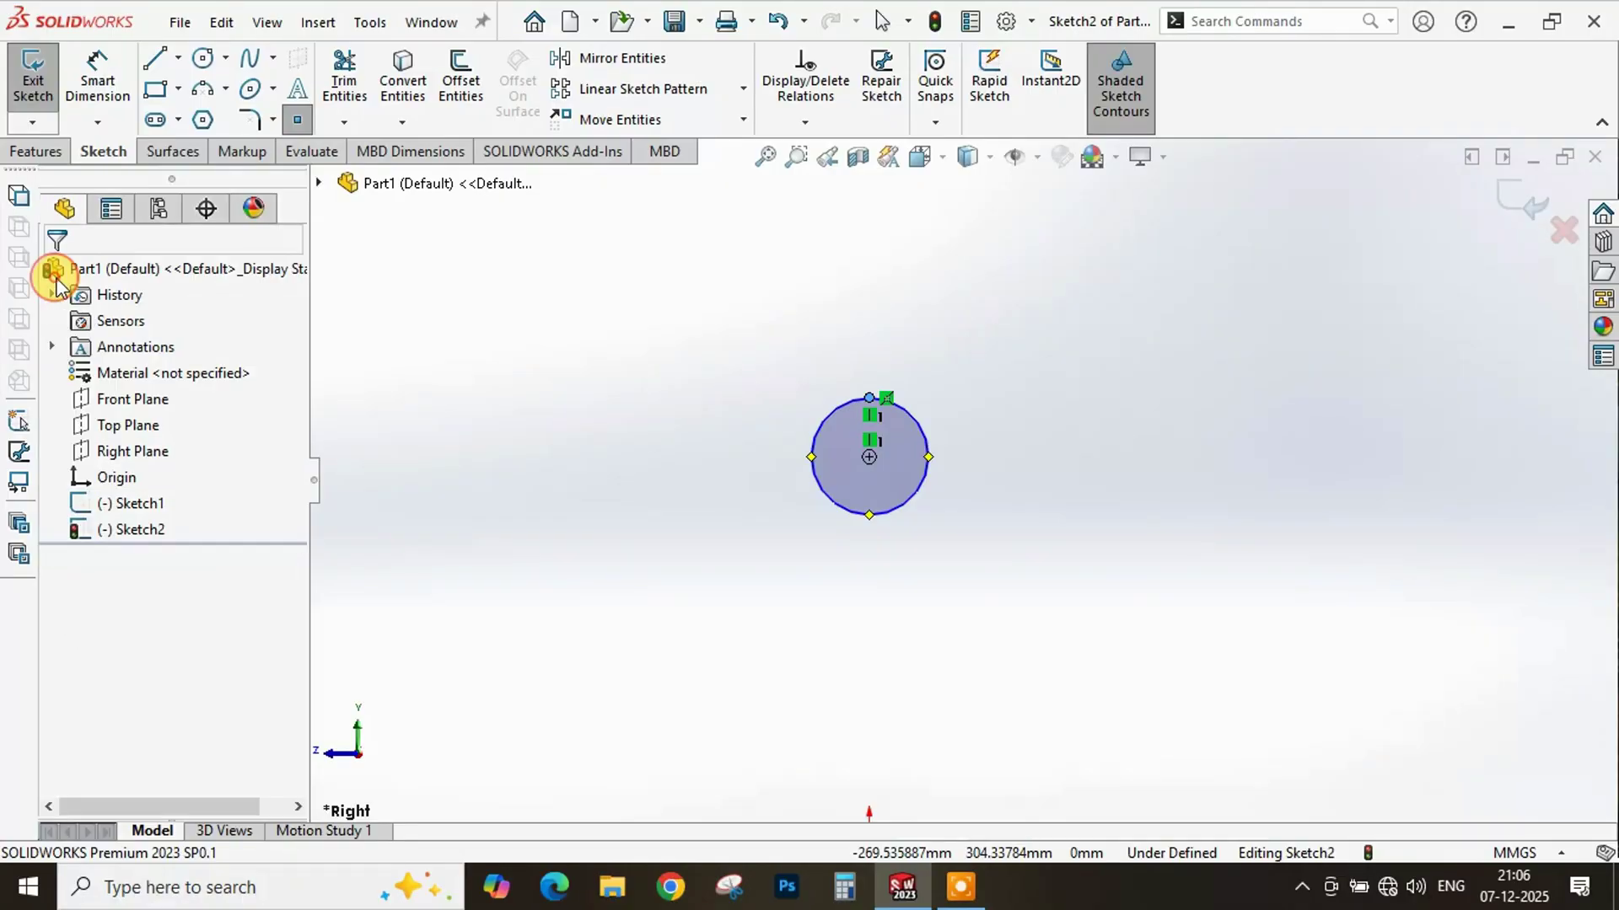
pyautogui.click(1522, 204)
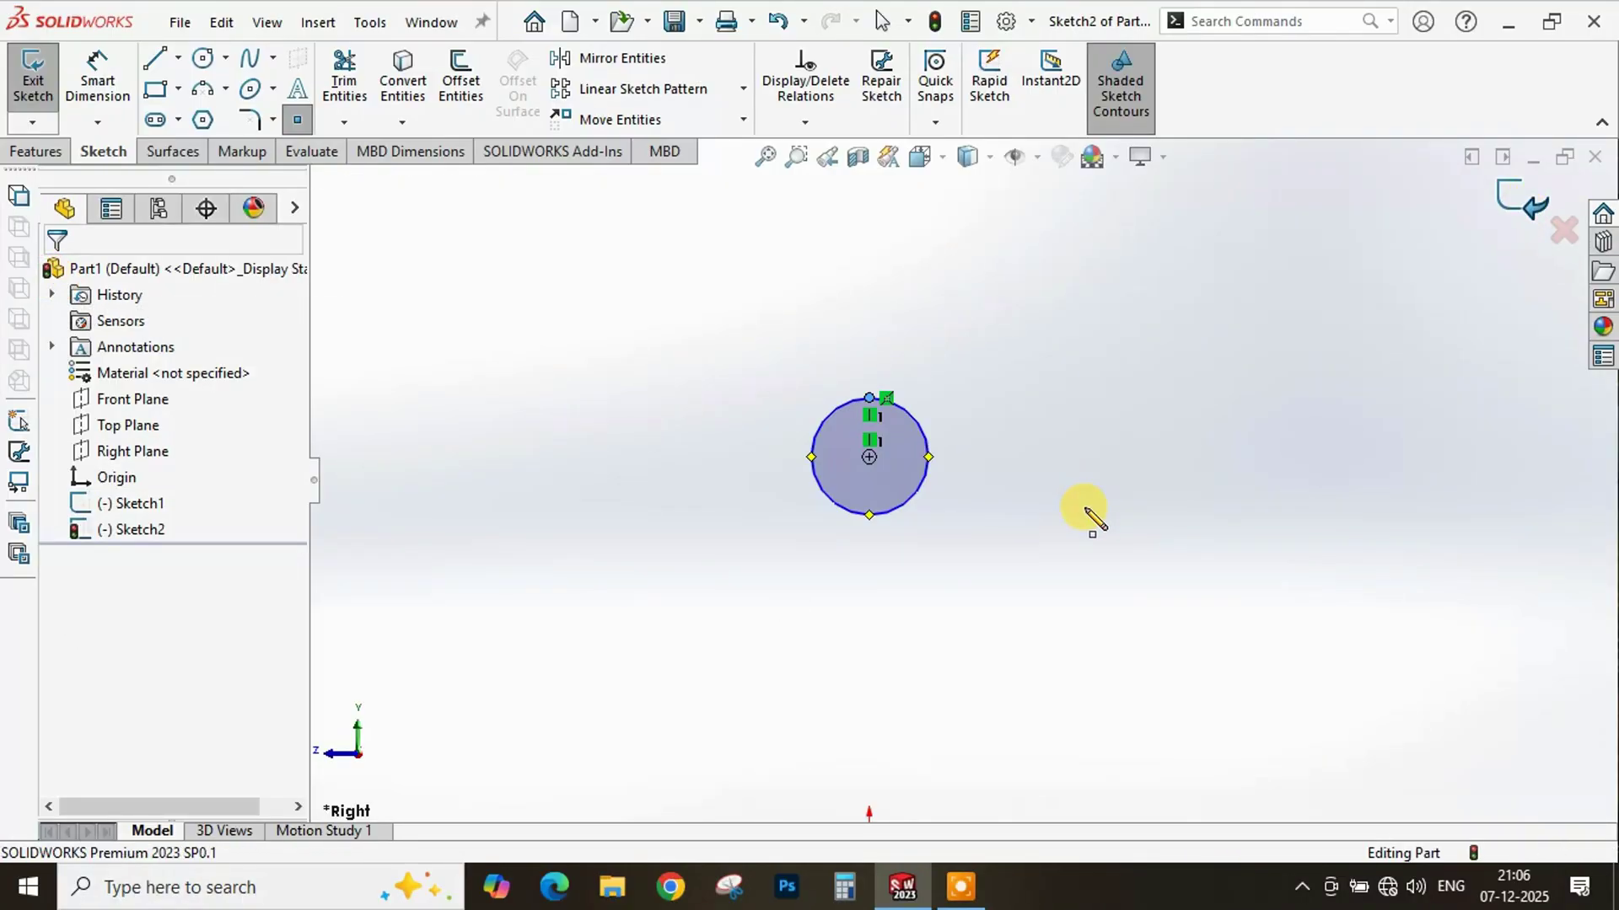
# - Start a new 3D sketch with the circle and both star-like profiles in view
pyautogui.scroll(3, 1014, 460)
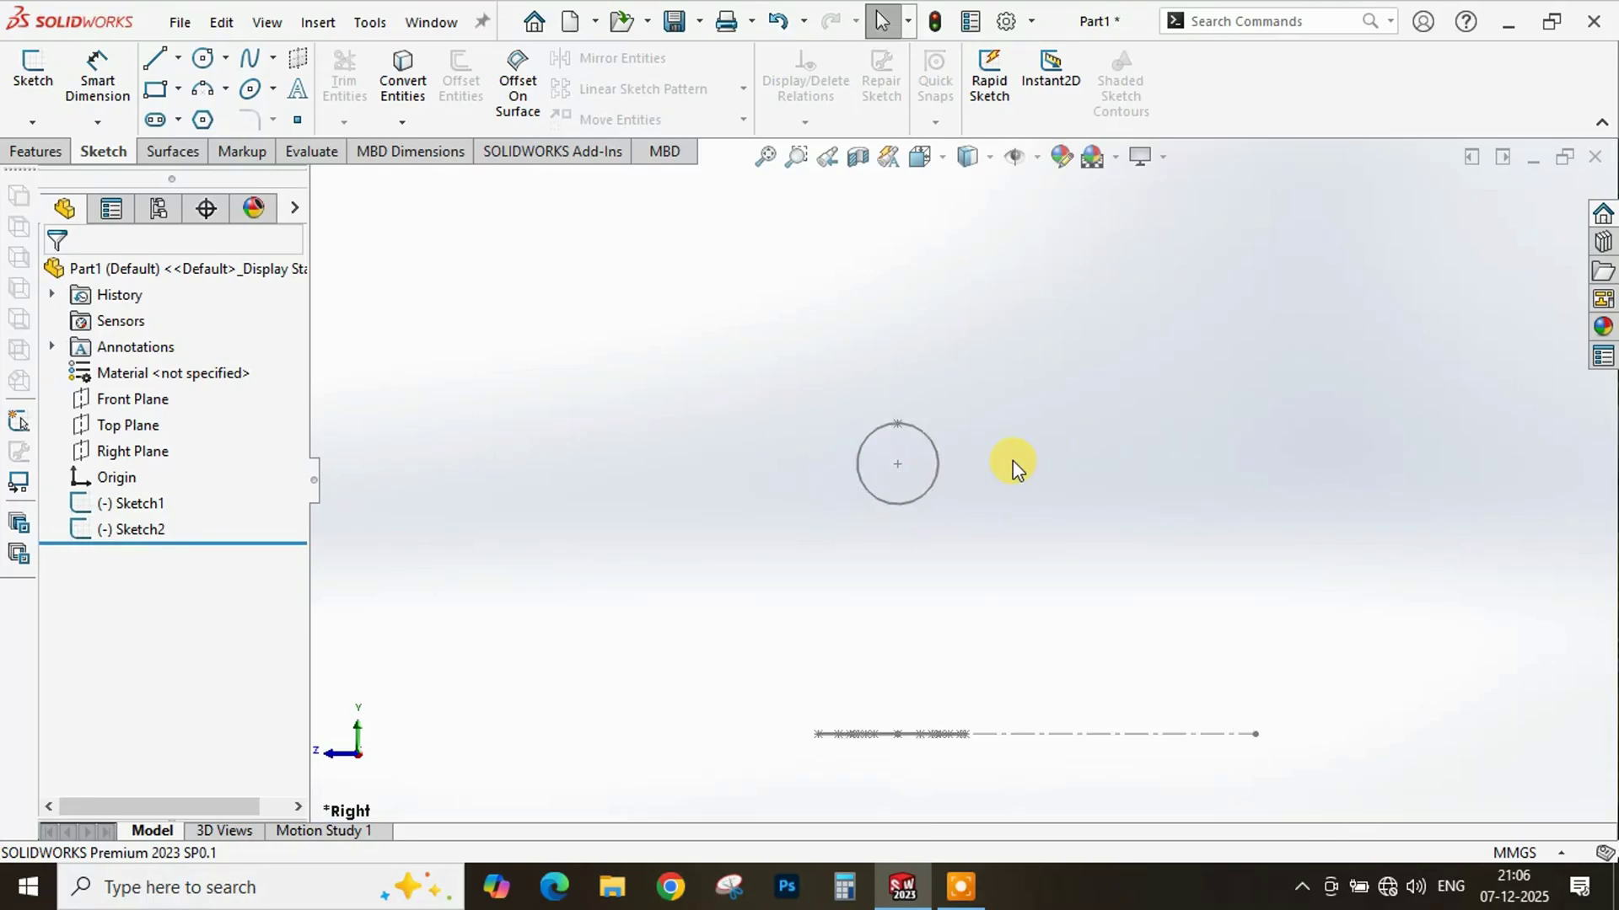
pyautogui.moveTo(1013, 459)
pyautogui.mouseDown(button='middle')
pyautogui.moveTo(876, 529)
pyautogui.moveTo(956, 559)
pyautogui.mouseUp(button='middle')
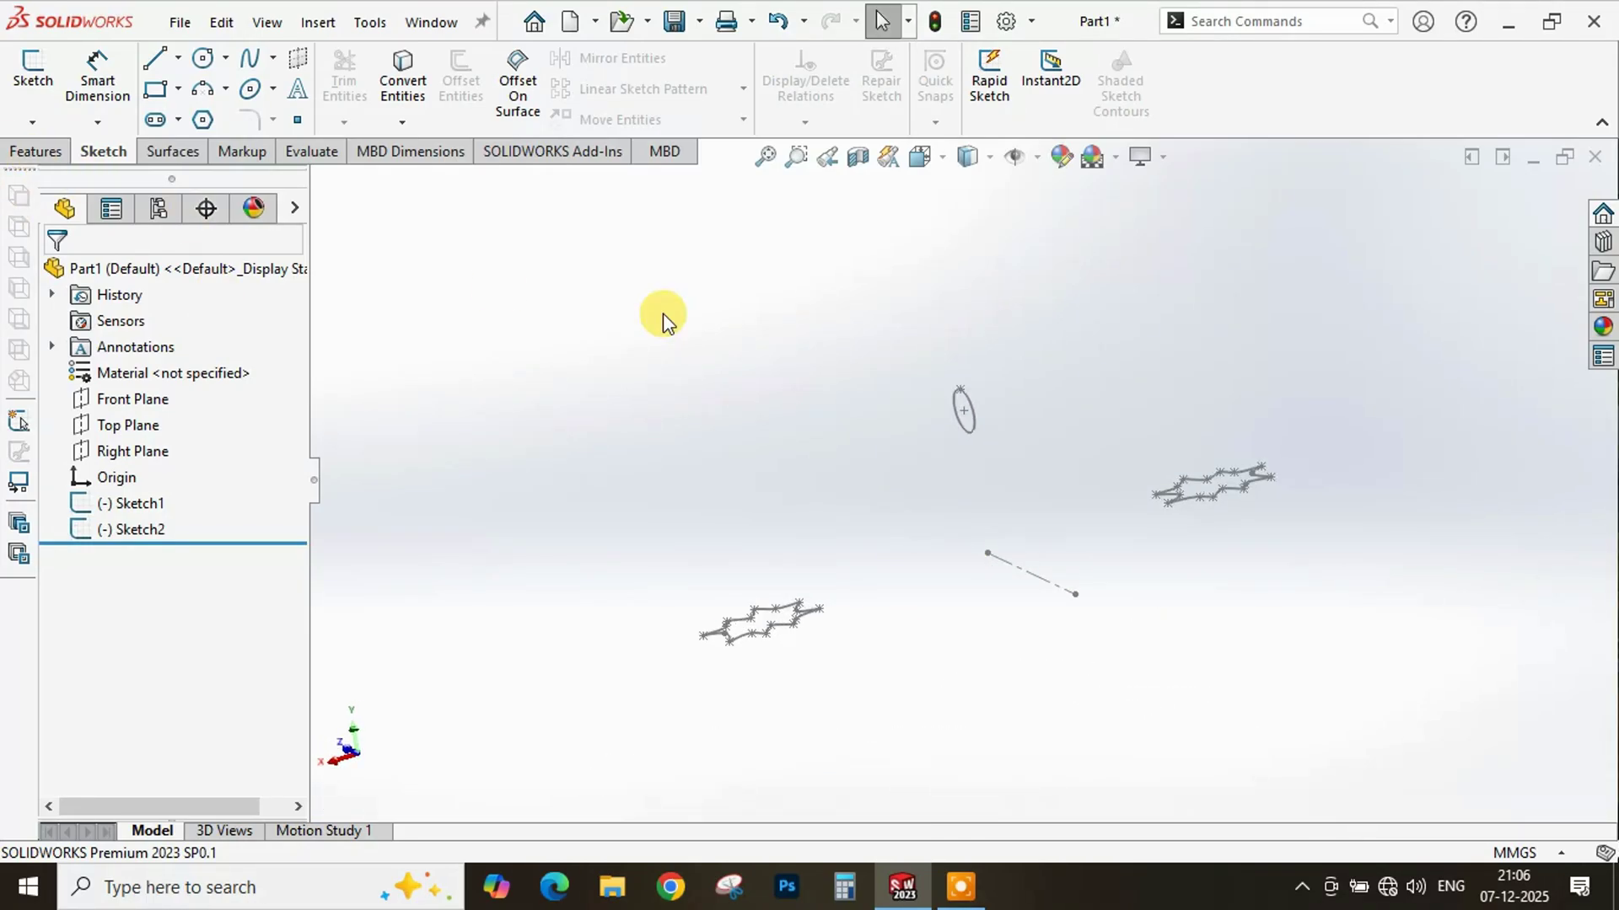
pyautogui.click(35, 126)
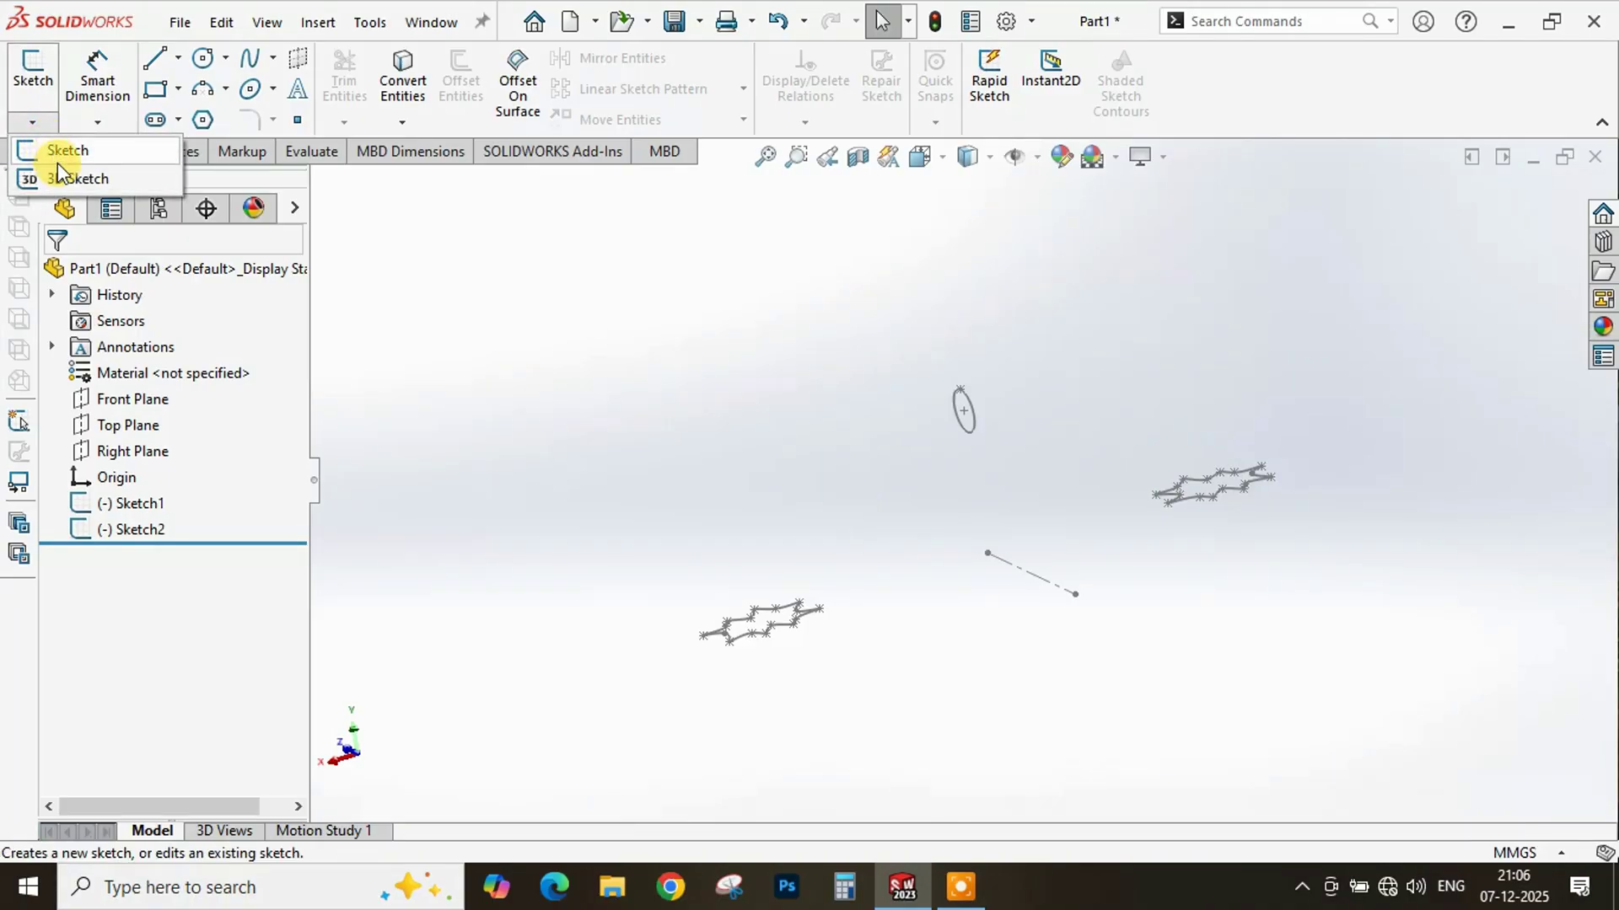
pyautogui.click(61, 176)
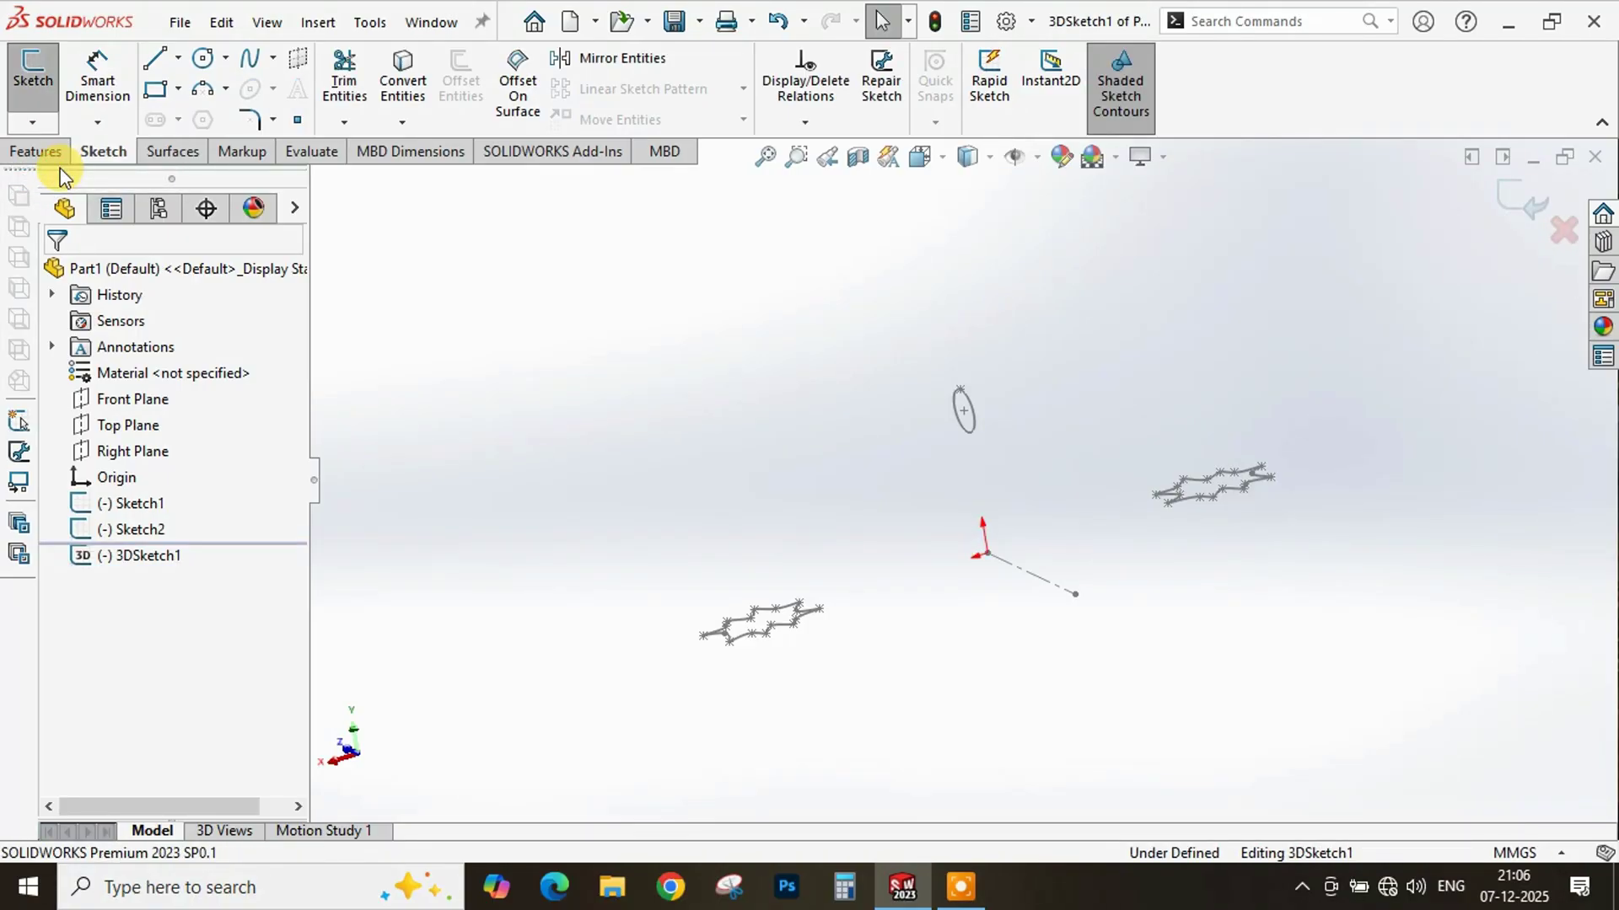
# - Draw an upward-bulging 3-point arc from the outermost tip of the star-like profile on the positive X side to the circle's top point
pyautogui.click(200, 88)
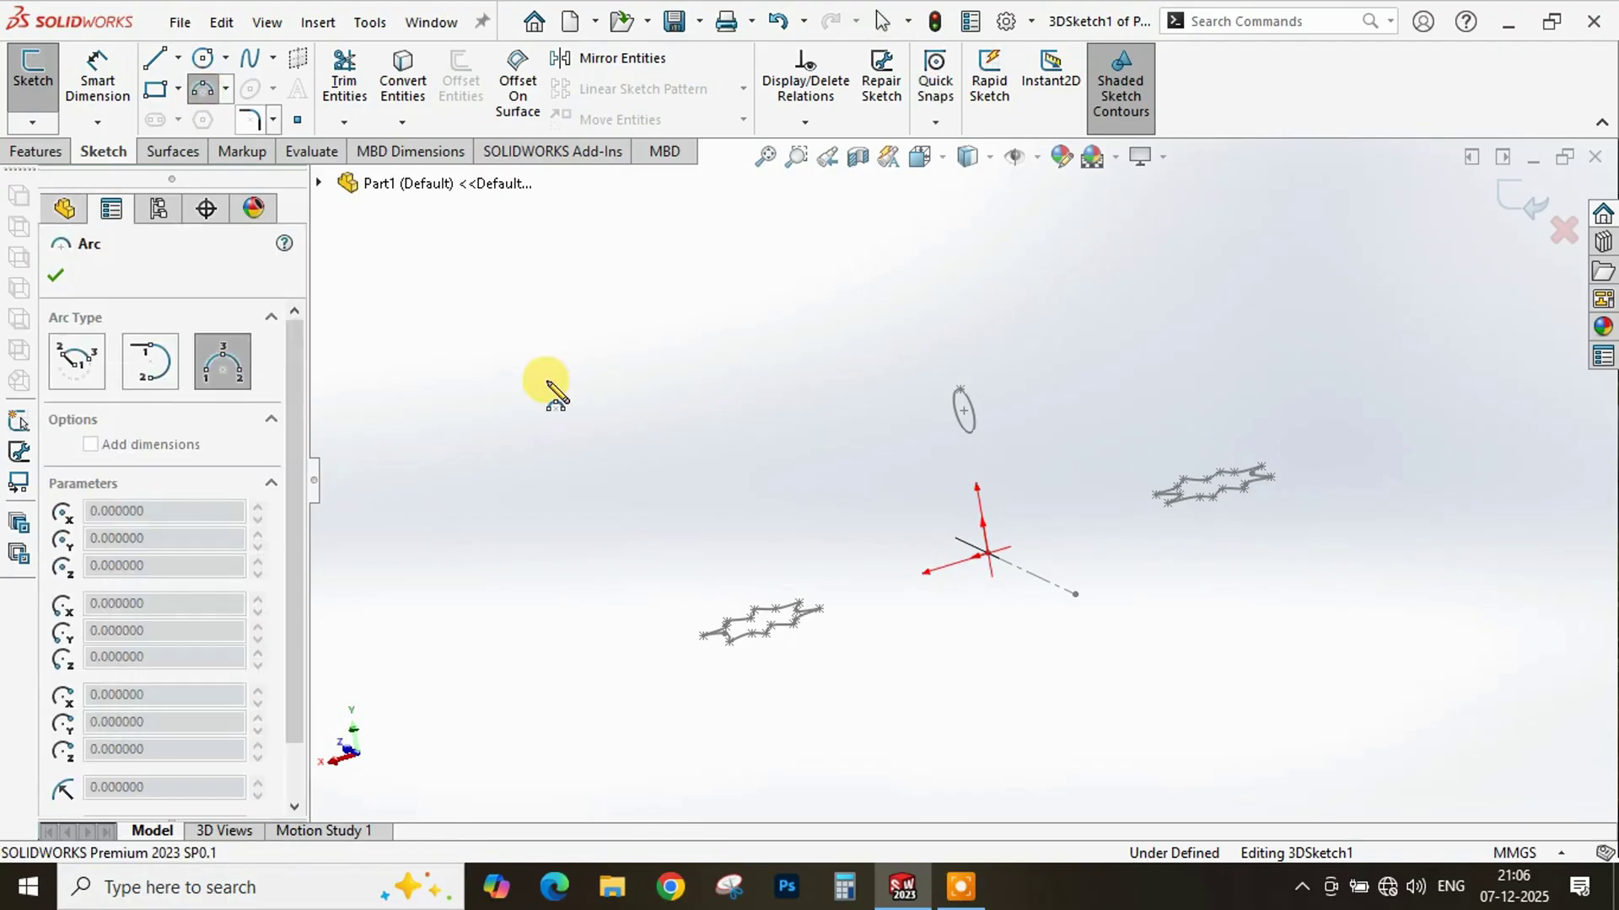
pyautogui.scroll(-4, 772, 592)
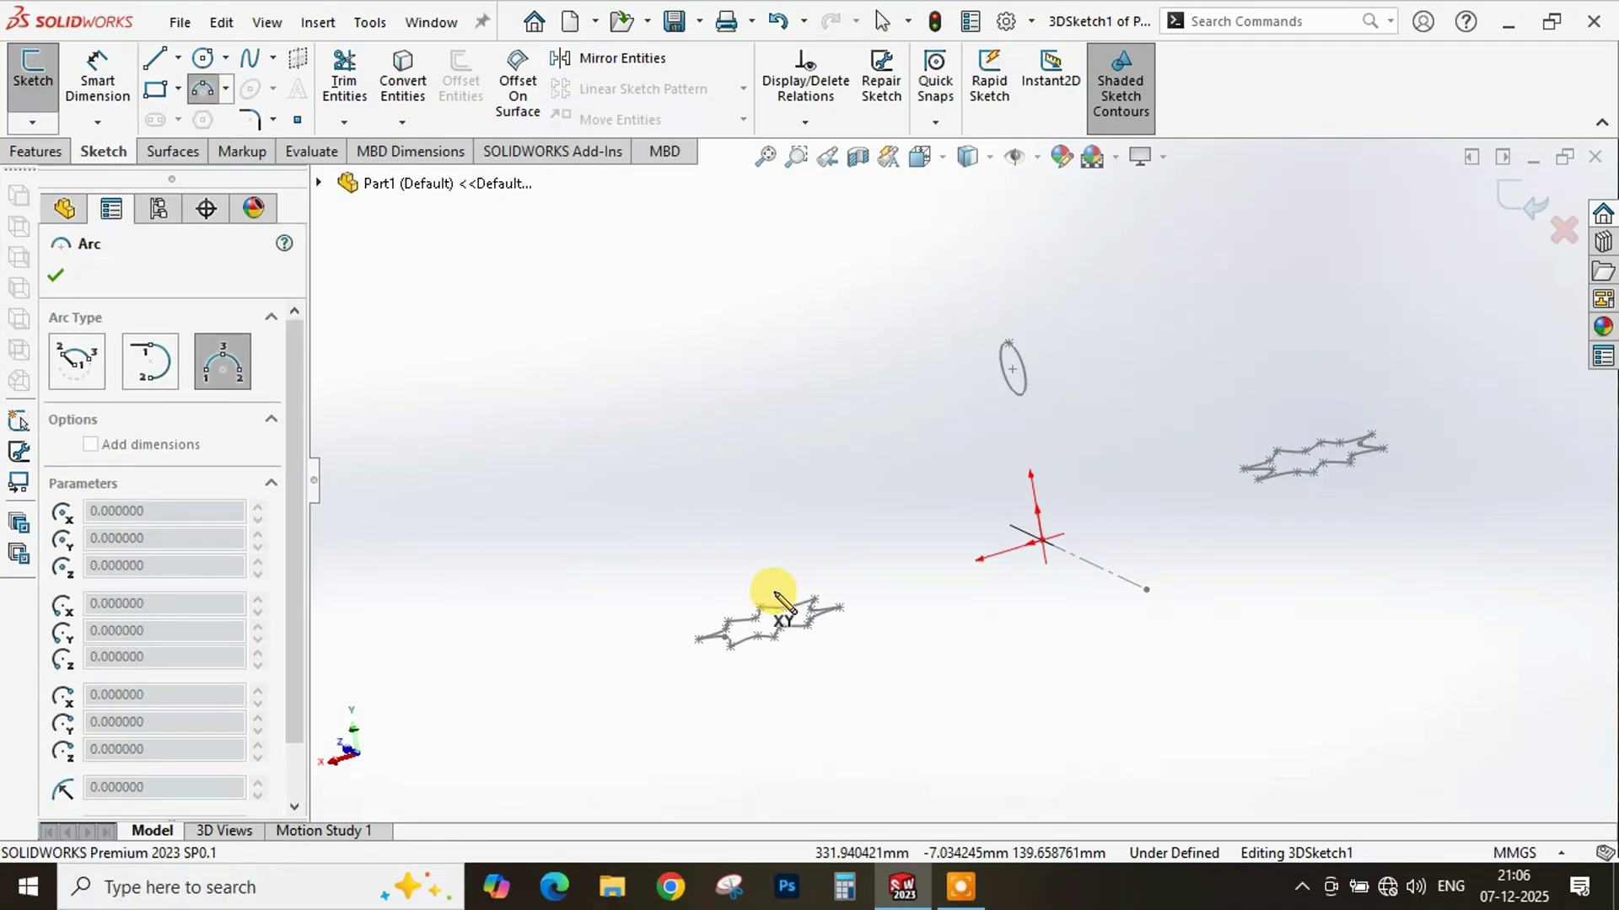
pyautogui.moveTo(780, 633)
pyautogui.mouseDown(button='middle')
pyautogui.moveTo(781, 655)
pyautogui.moveTo(763, 653)
pyautogui.mouseUp(button='middle')
pyautogui.scroll(-3, 725, 653)
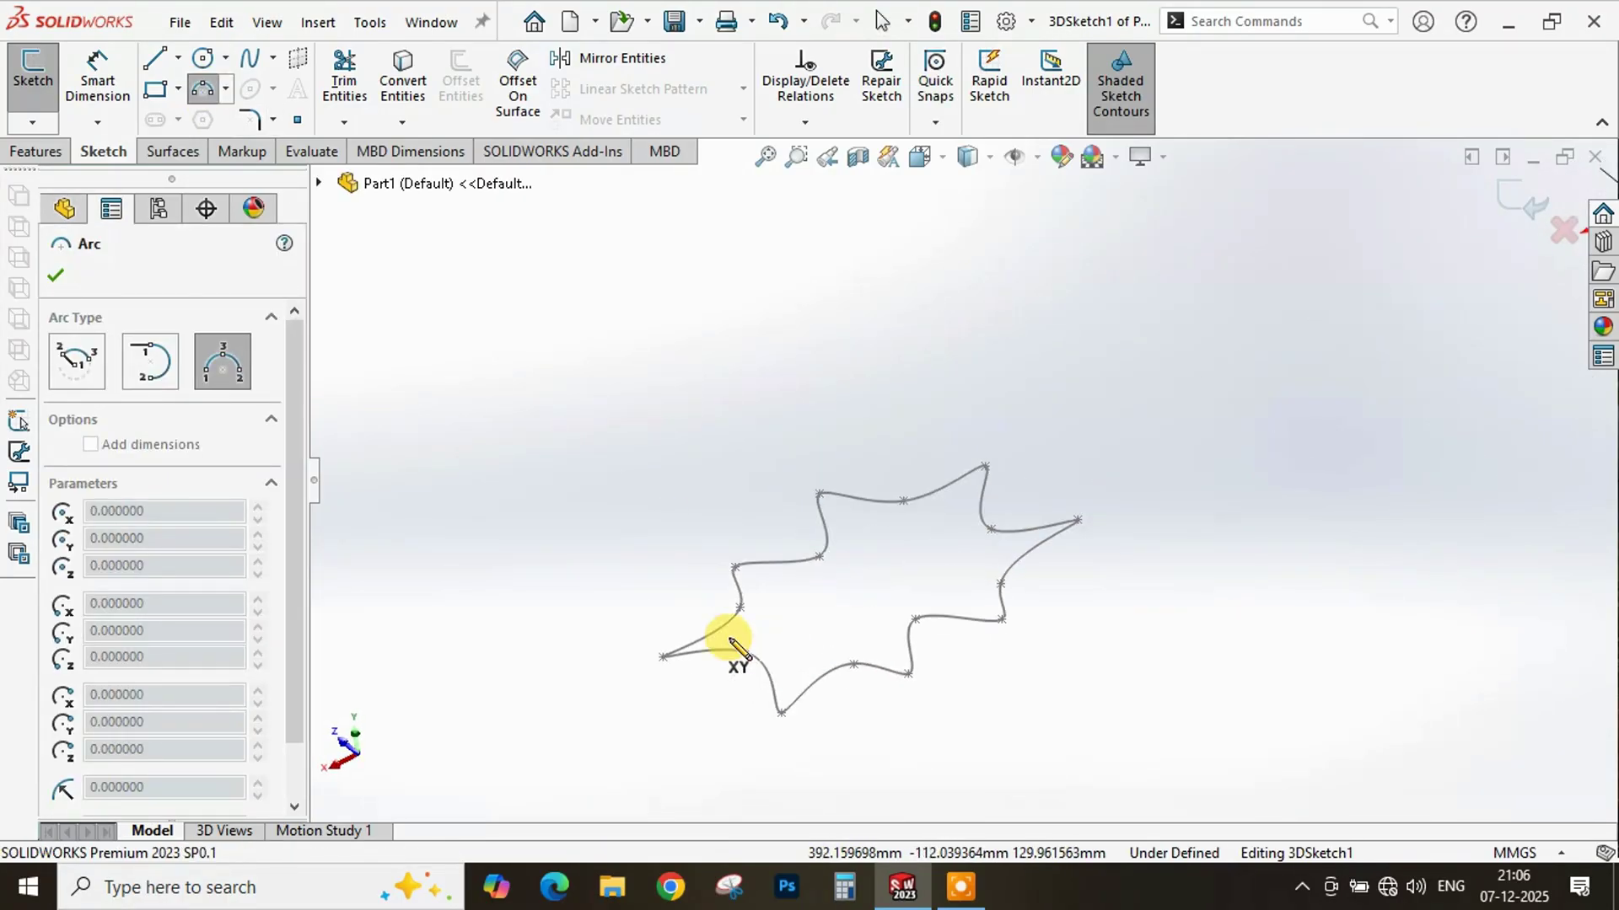
pyautogui.click(666, 651)
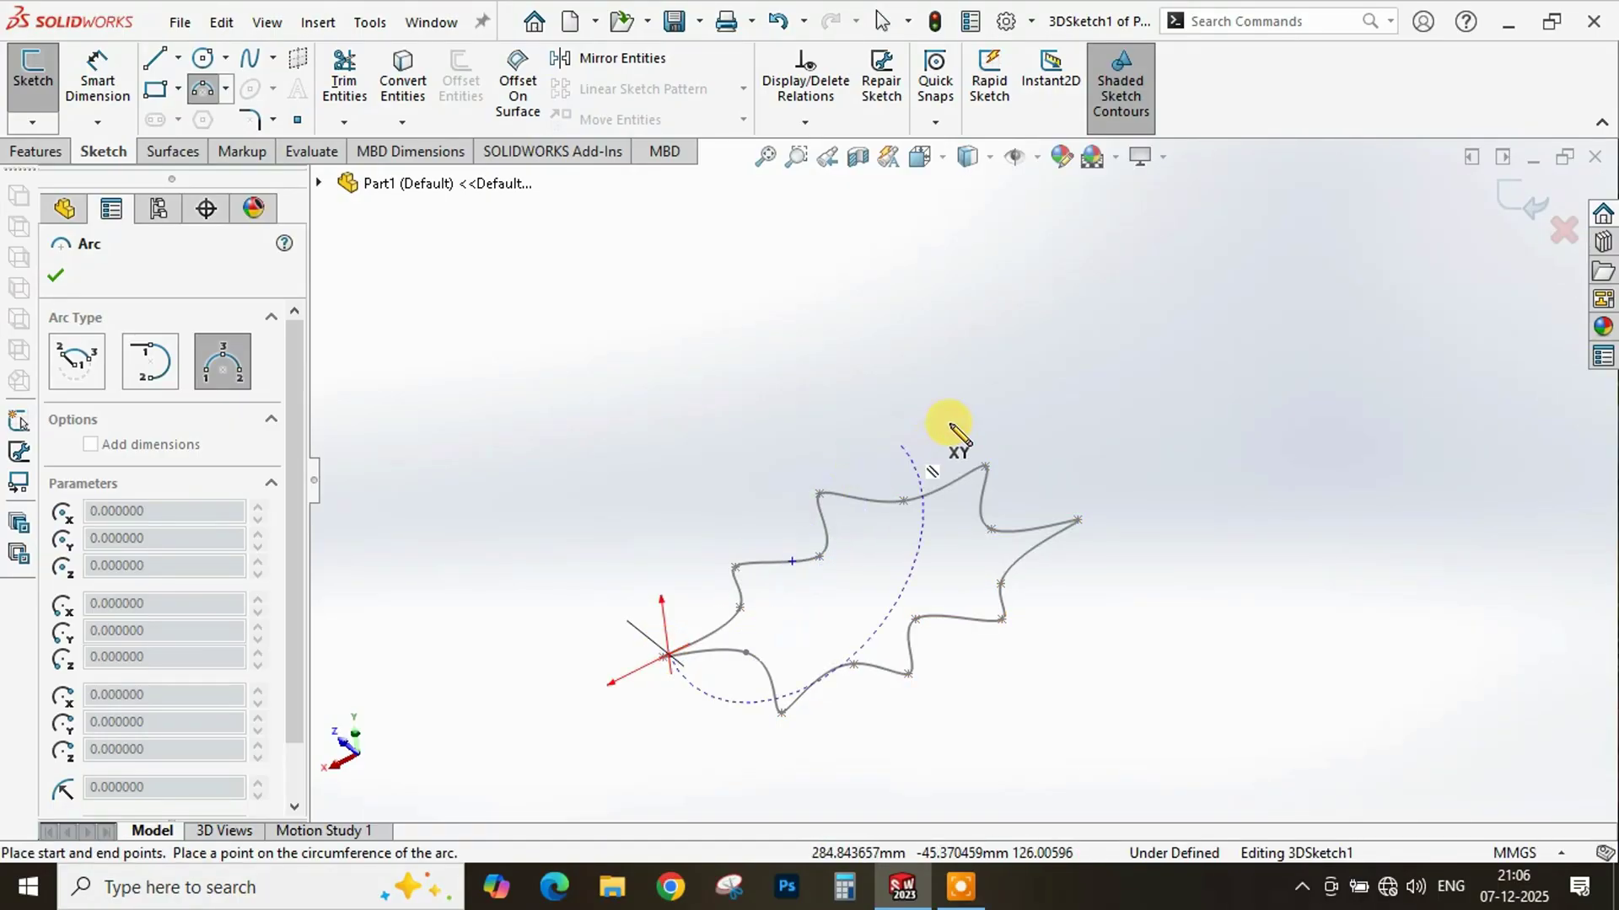
pyautogui.scroll(5, 958, 434)
pyautogui.scroll(-5, 1155, 257)
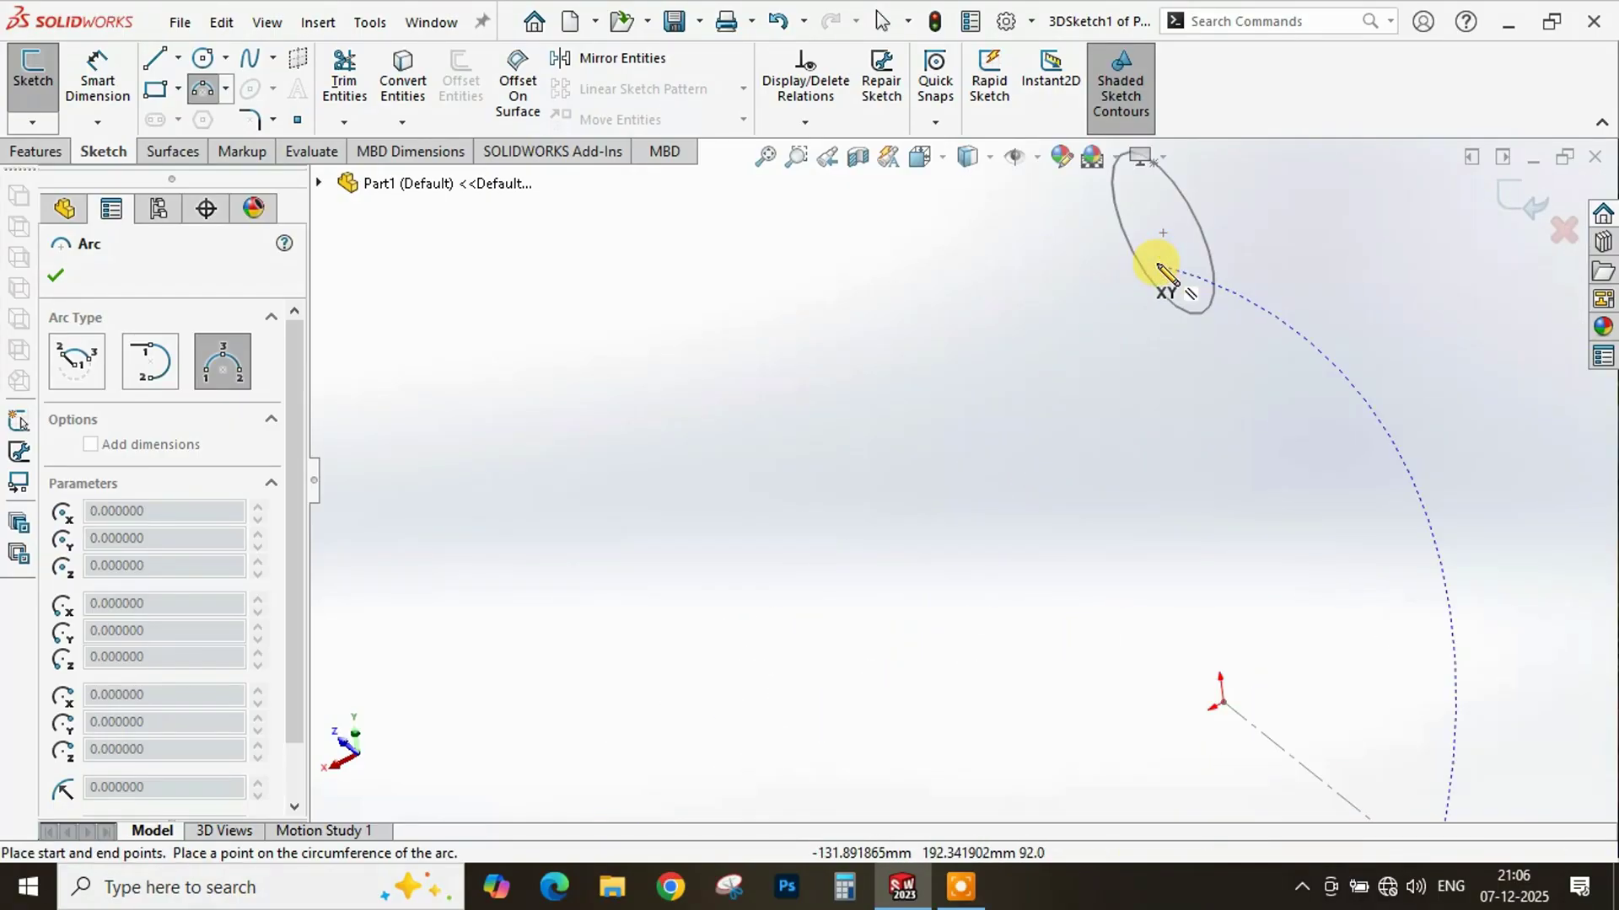
pyautogui.scroll(5, 1147, 270)
pyautogui.scroll(-4, 1012, 384)
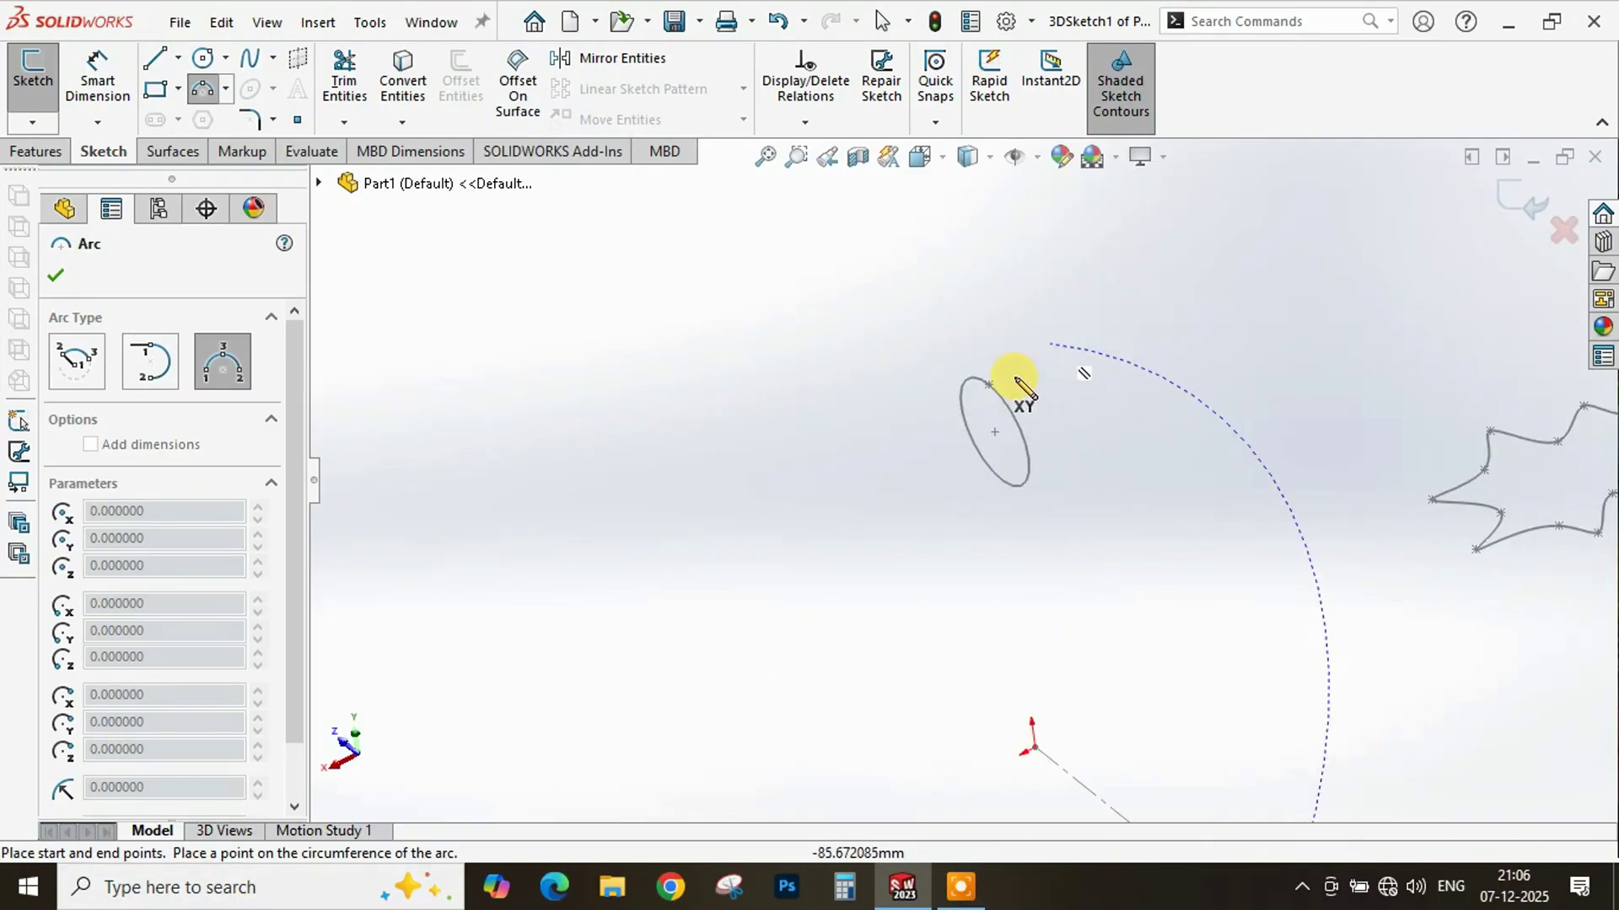
pyautogui.click(970, 398)
pyautogui.scroll(6, 828, 570)
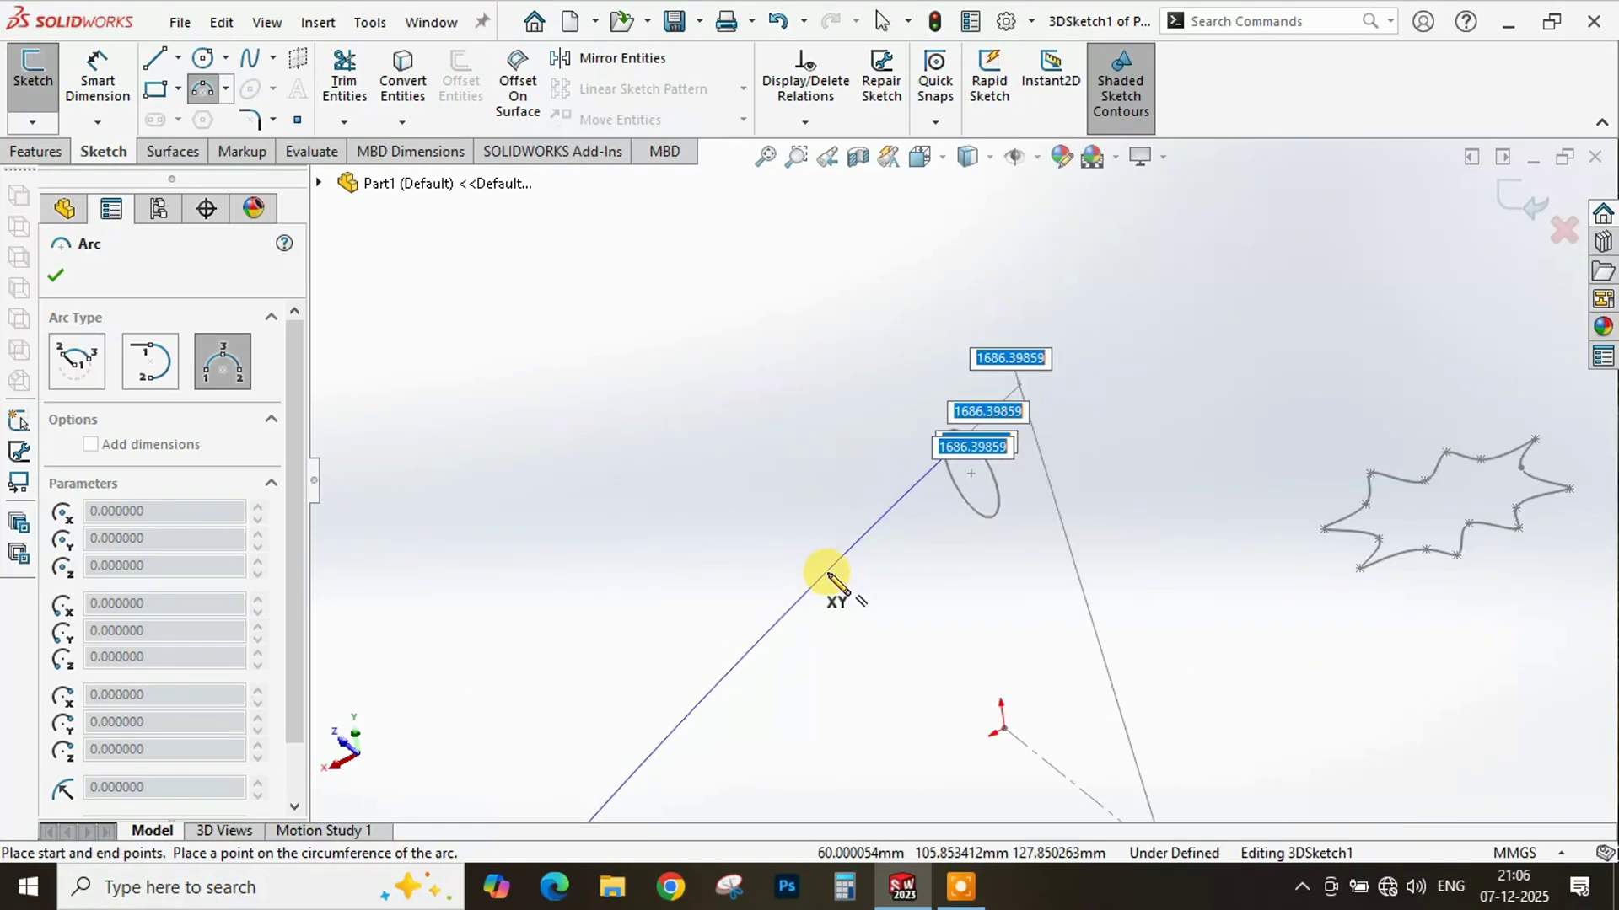
pyautogui.scroll(-4, 939, 497)
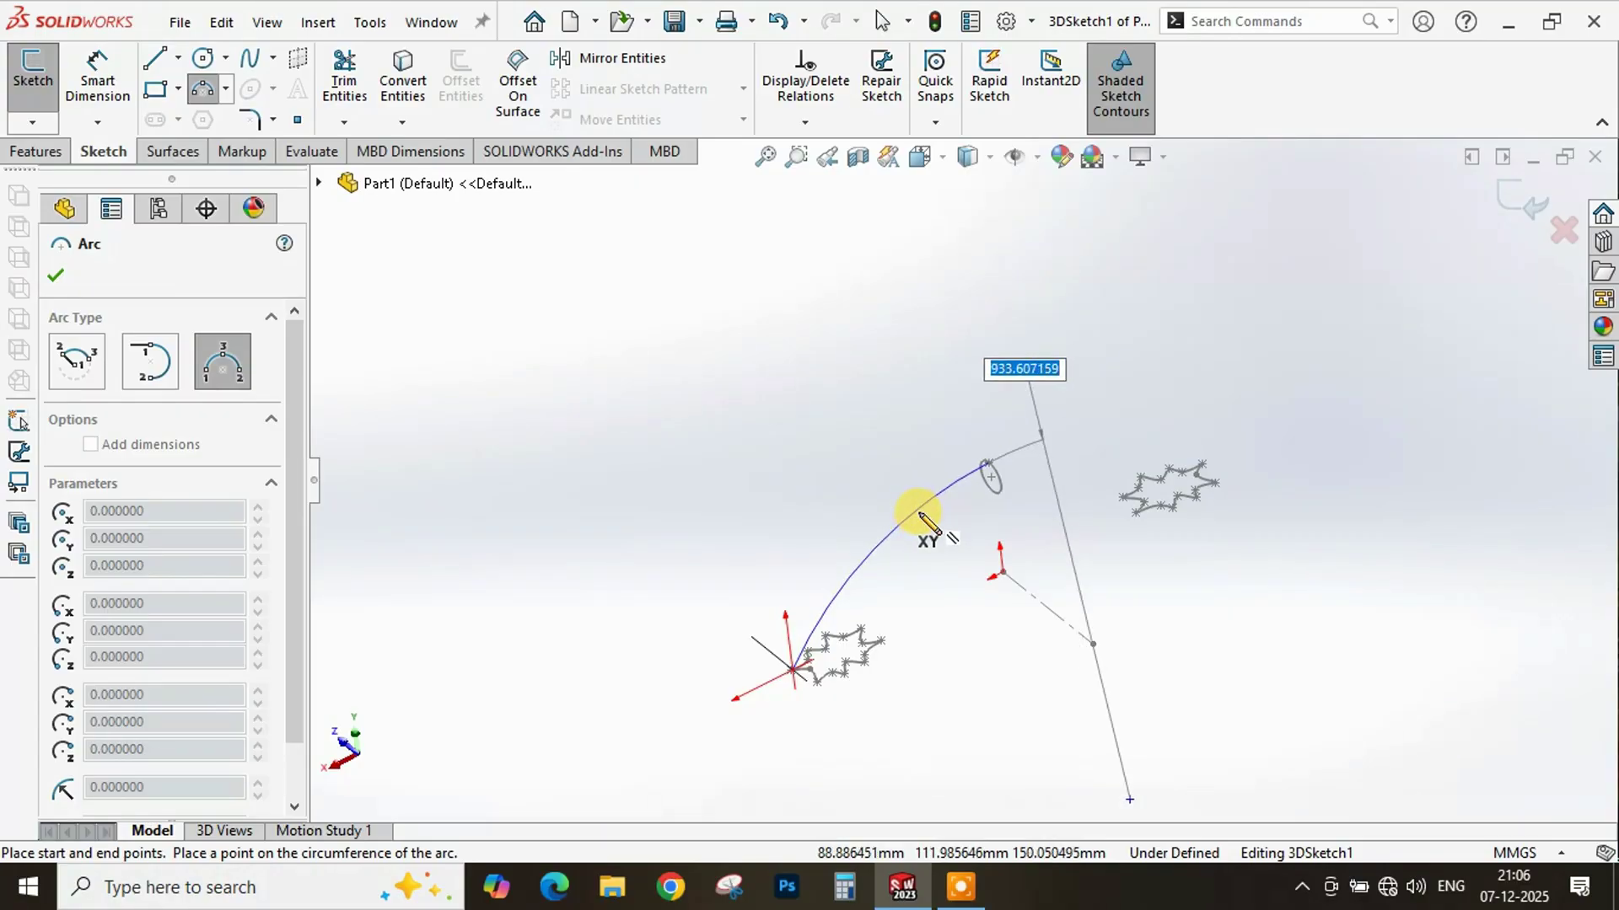
pyautogui.moveTo(919, 514)
pyautogui.mouseDown(button='middle')
pyautogui.moveTo(849, 448)
pyautogui.moveTo(896, 488)
pyautogui.mouseUp(button='middle')
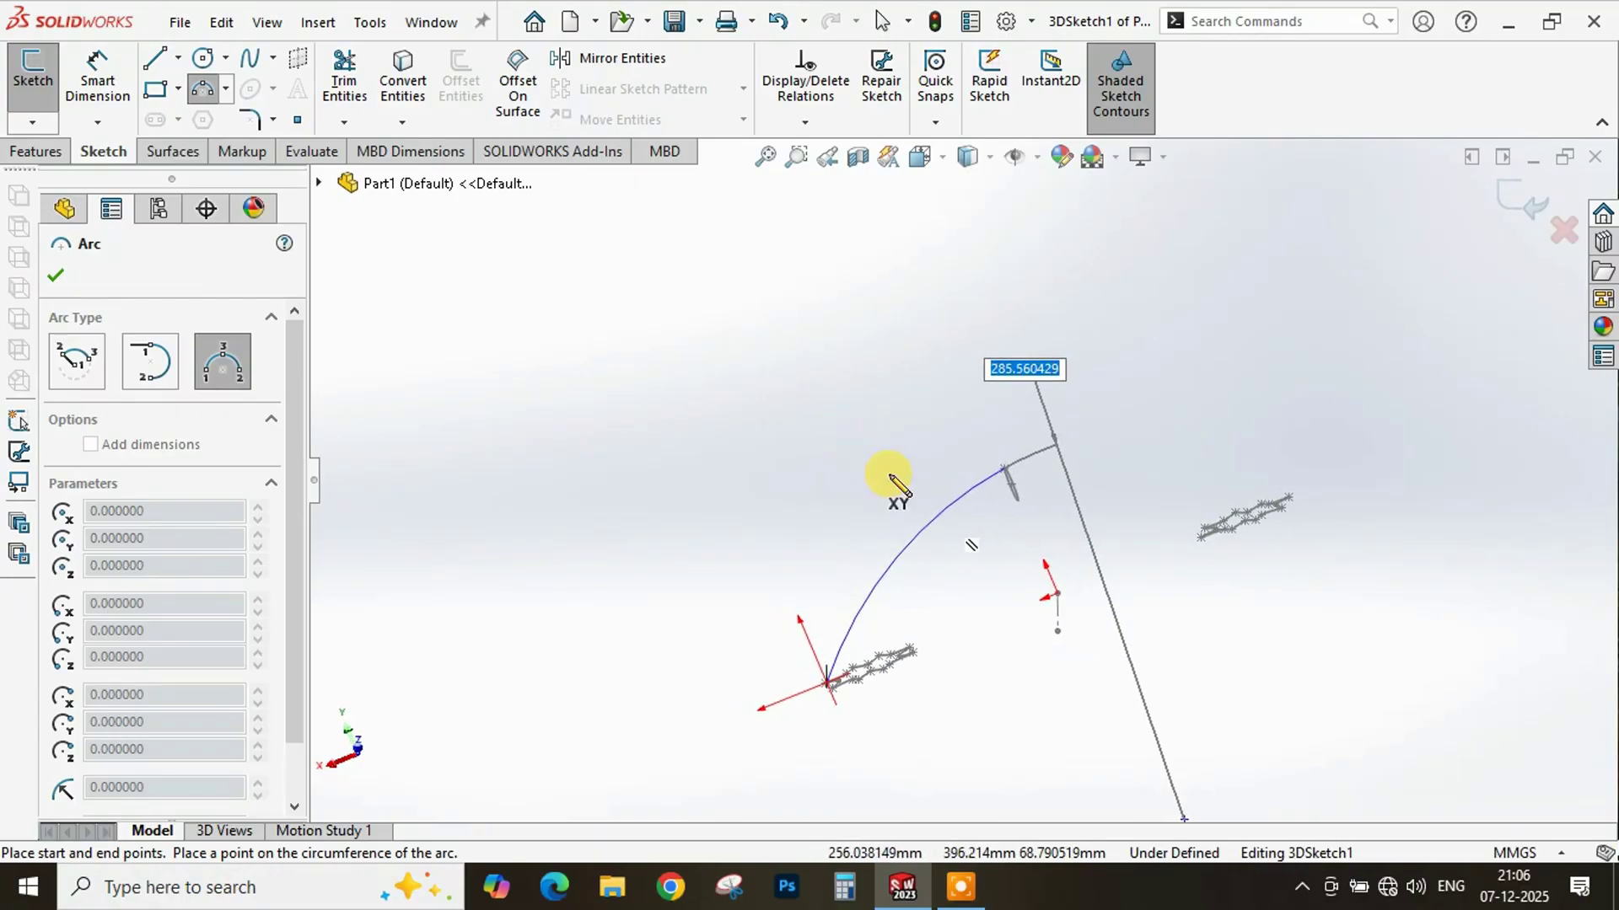
pyautogui.click(946, 512)
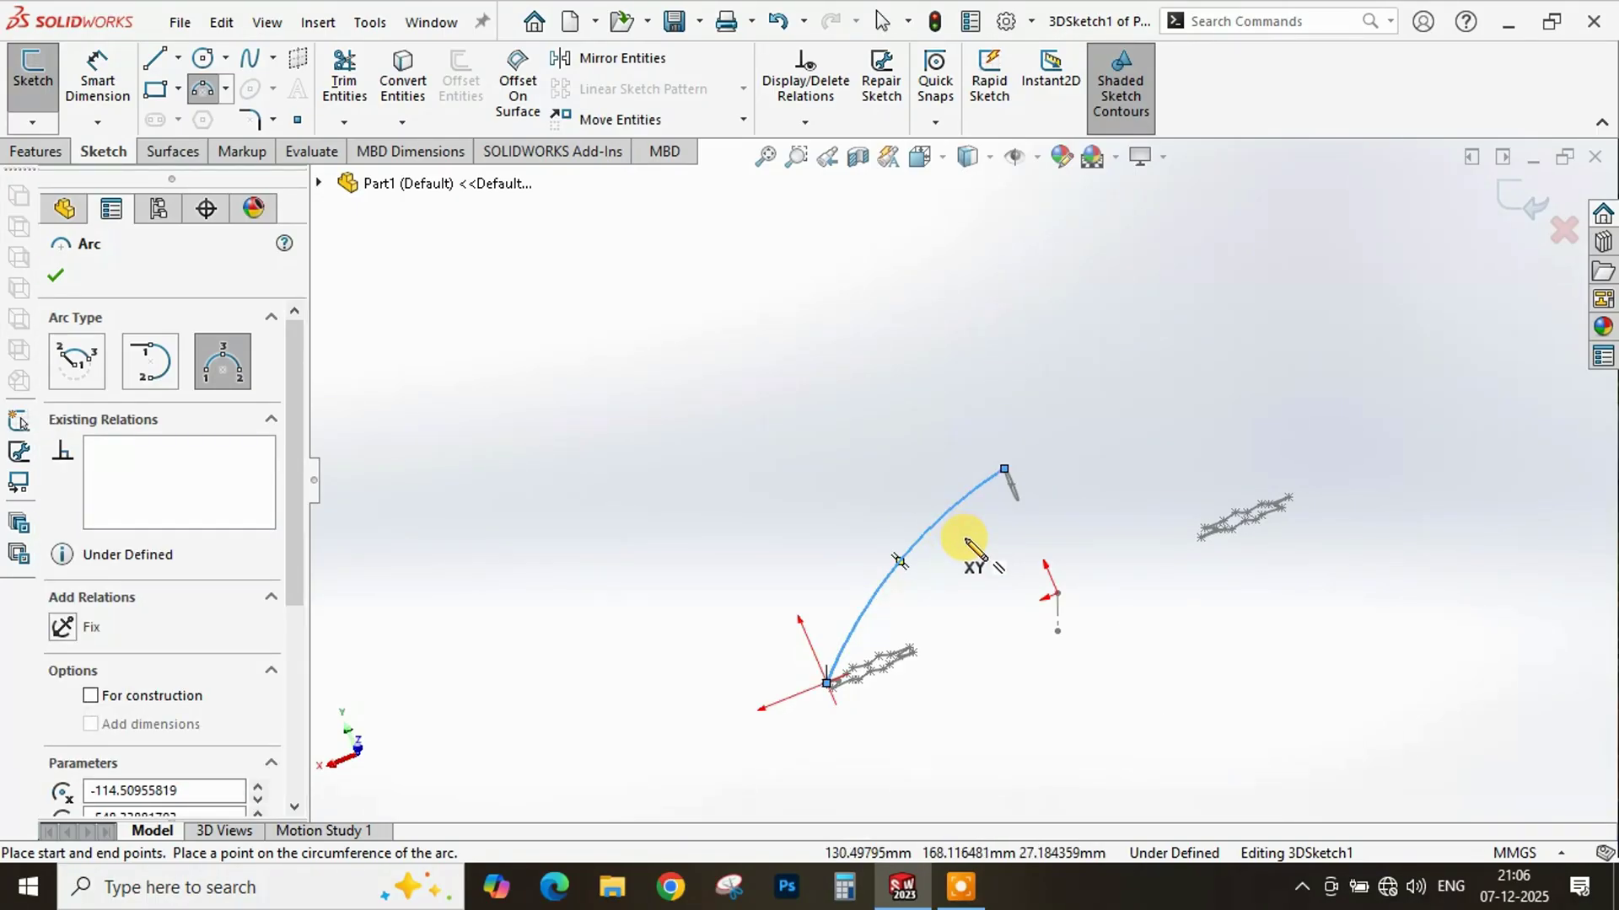
# - Draw an upward-bulging 3-point arc of about 726 mm radius from the circle's top point to the outer tip of the negative-X star-like profile
pyautogui.press('Escape')
pyautogui.scroll(-3, 1040, 535)
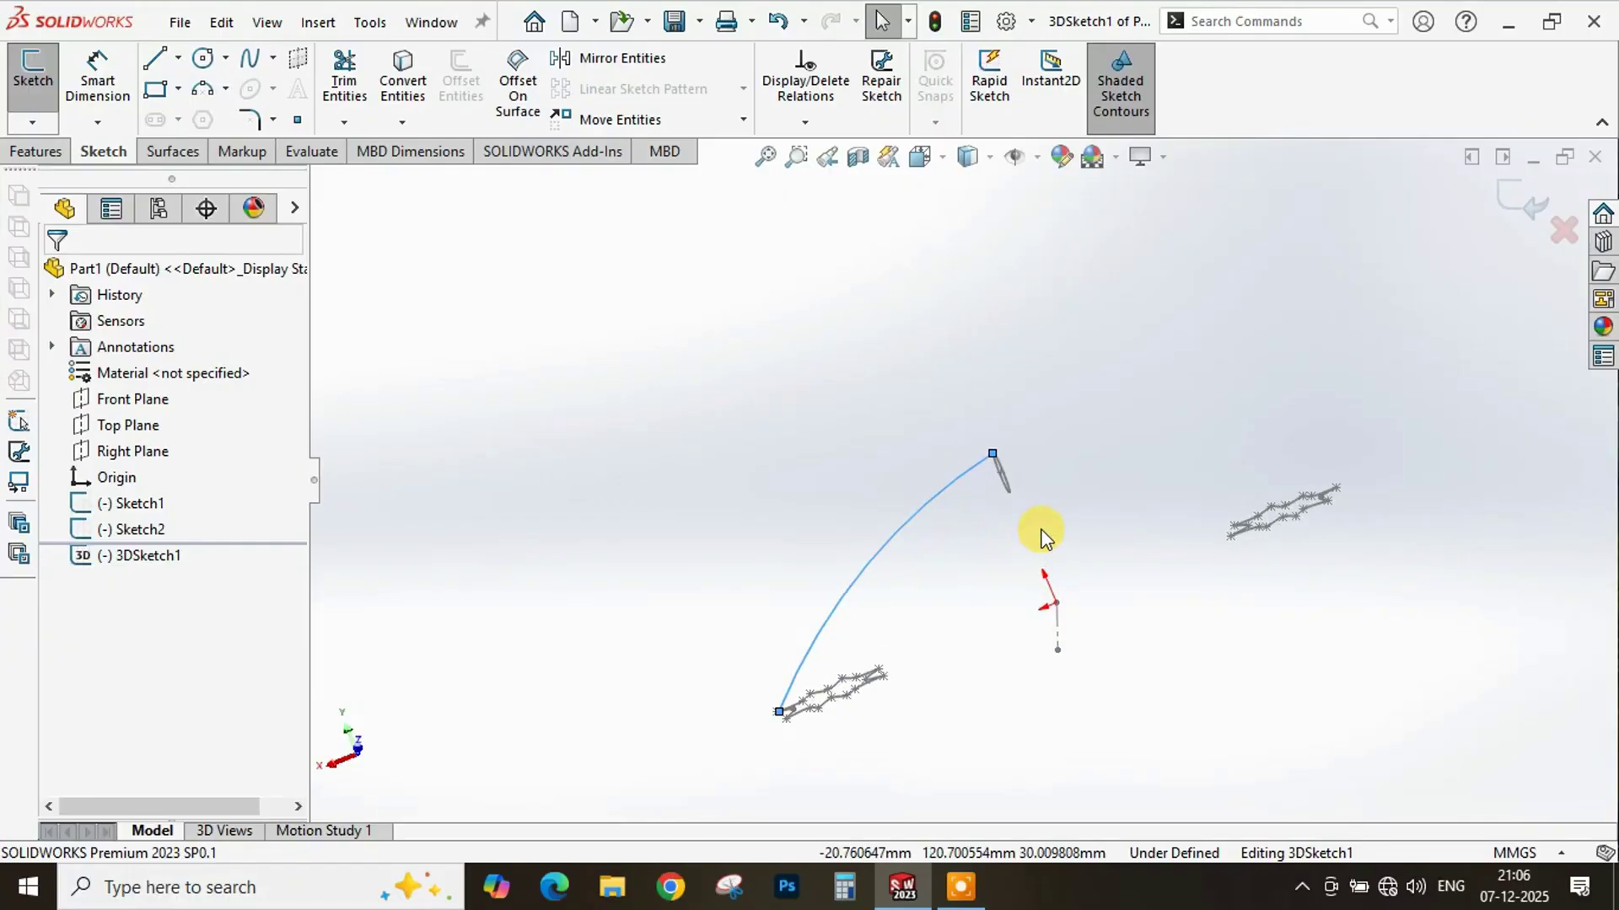
pyautogui.moveTo(1075, 480)
pyautogui.mouseDown(button='middle')
pyautogui.moveTo(1051, 423)
pyautogui.moveTo(1043, 537)
pyautogui.mouseUp(button='middle')
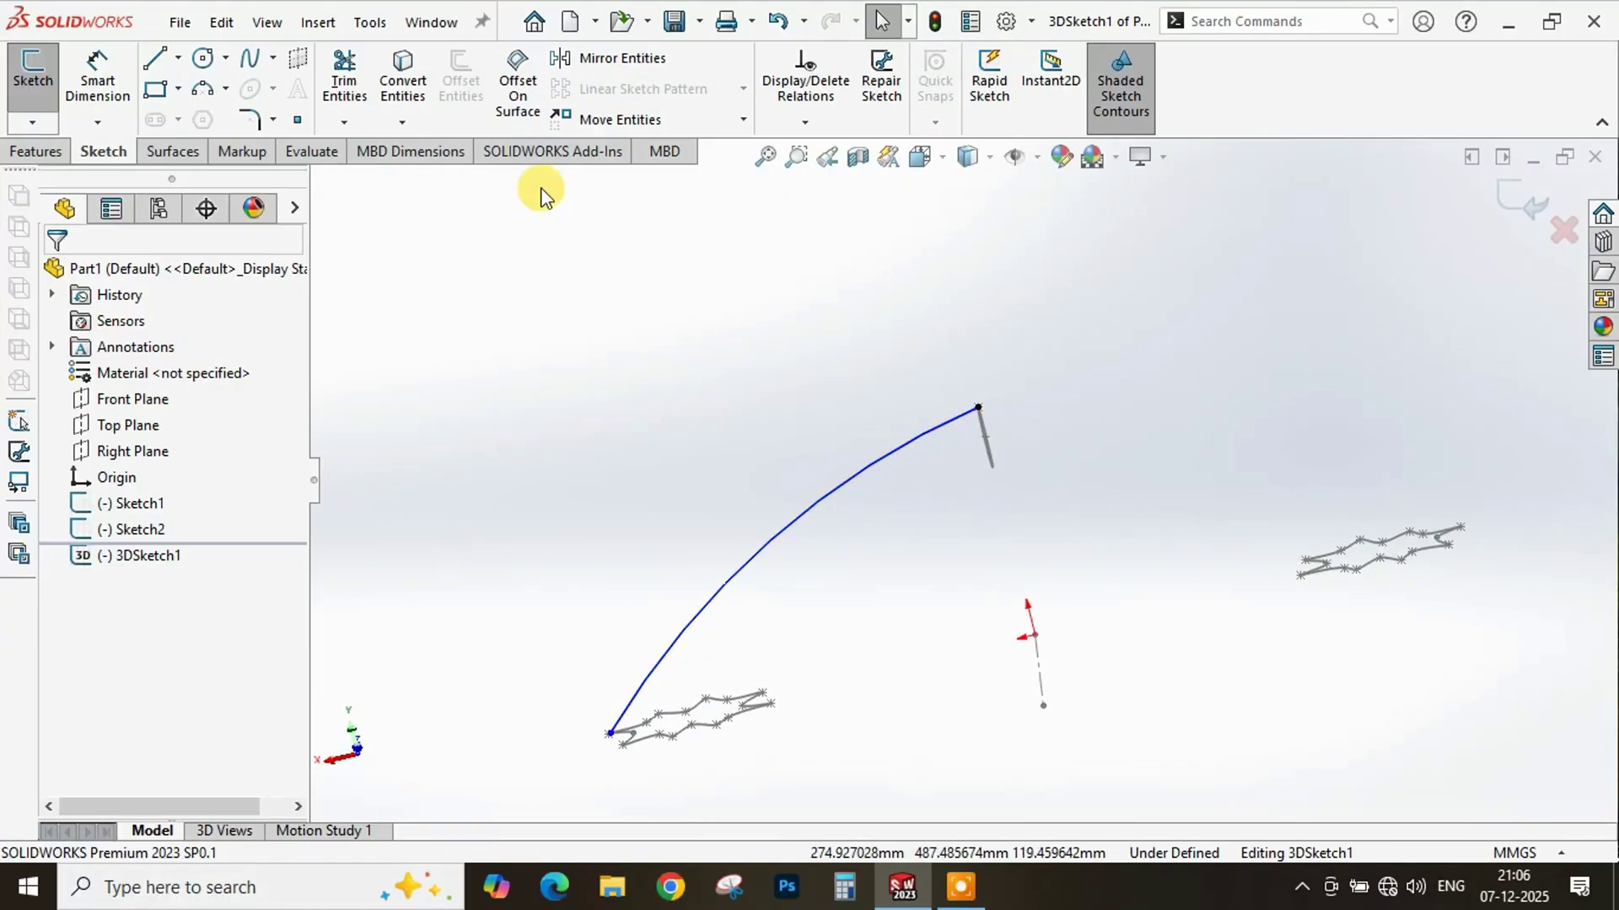
pyautogui.click(207, 92)
pyautogui.scroll(-2, 1012, 428)
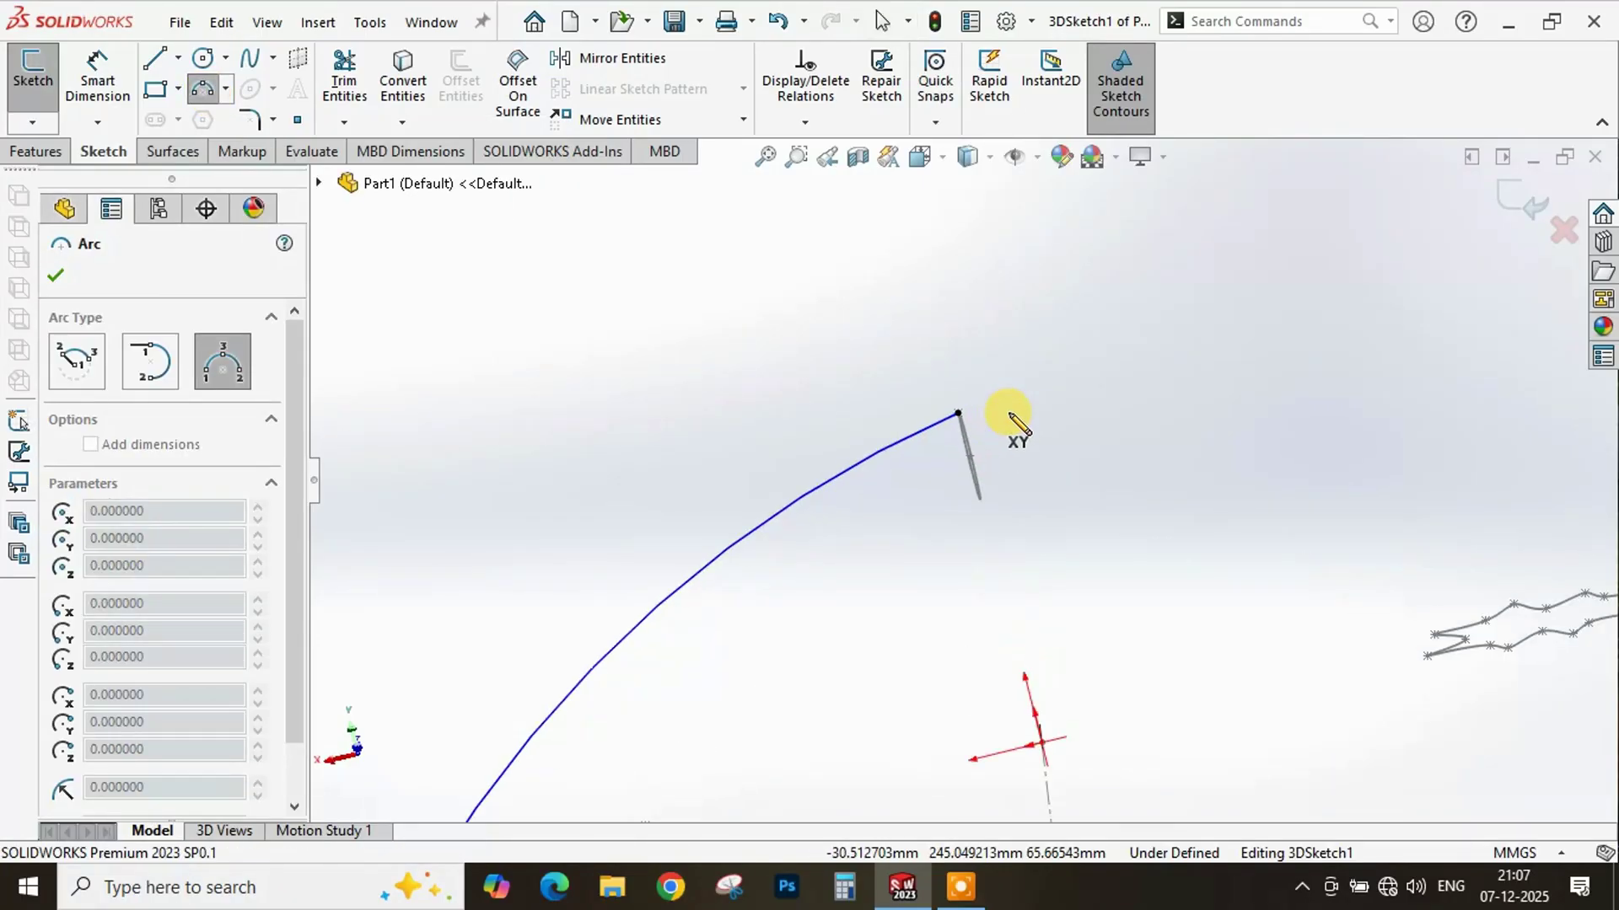
pyautogui.click(960, 411)
pyautogui.scroll(3, 1138, 487)
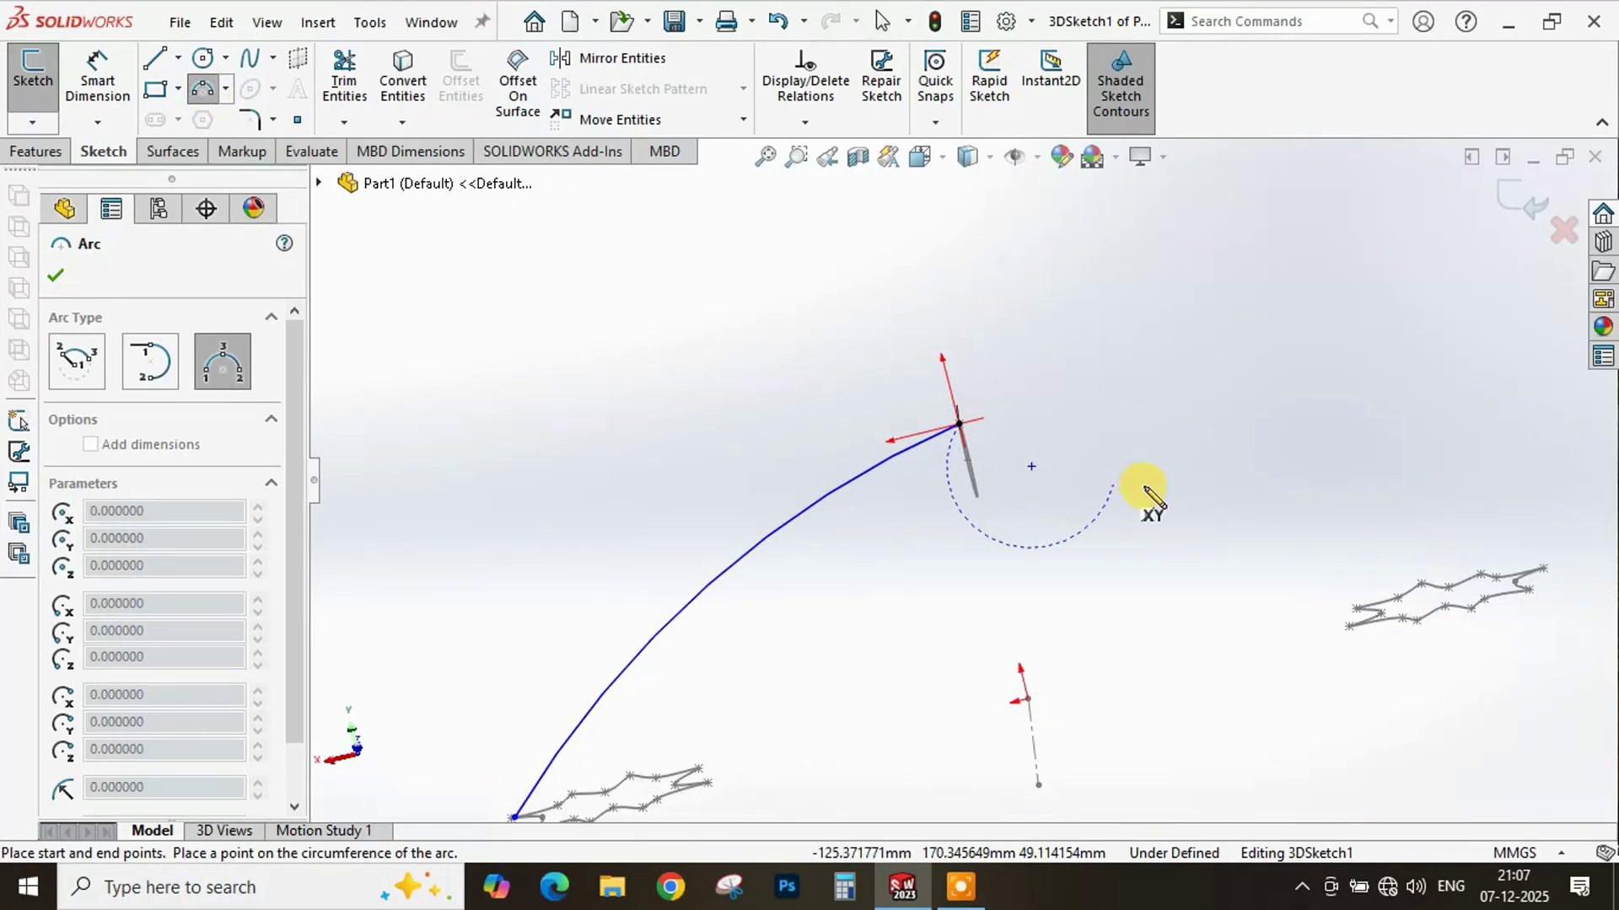
pyautogui.scroll(-2, 1361, 533)
pyautogui.moveTo(1305, 525); pyautogui.dragTo(1274, 574, button='middle')
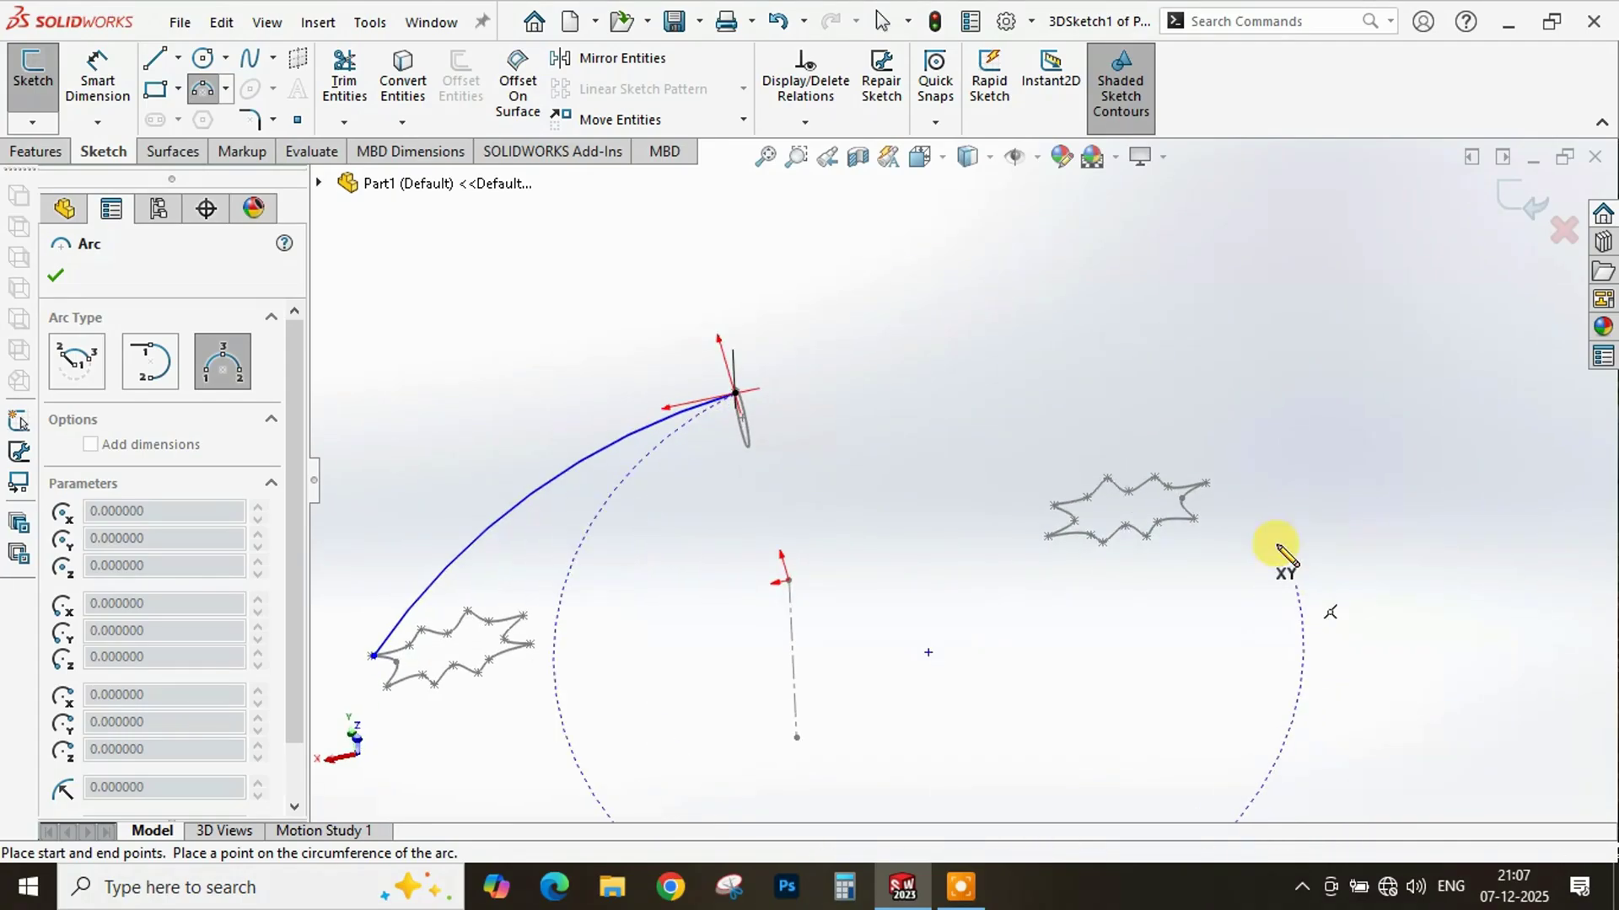
pyautogui.click(1205, 483)
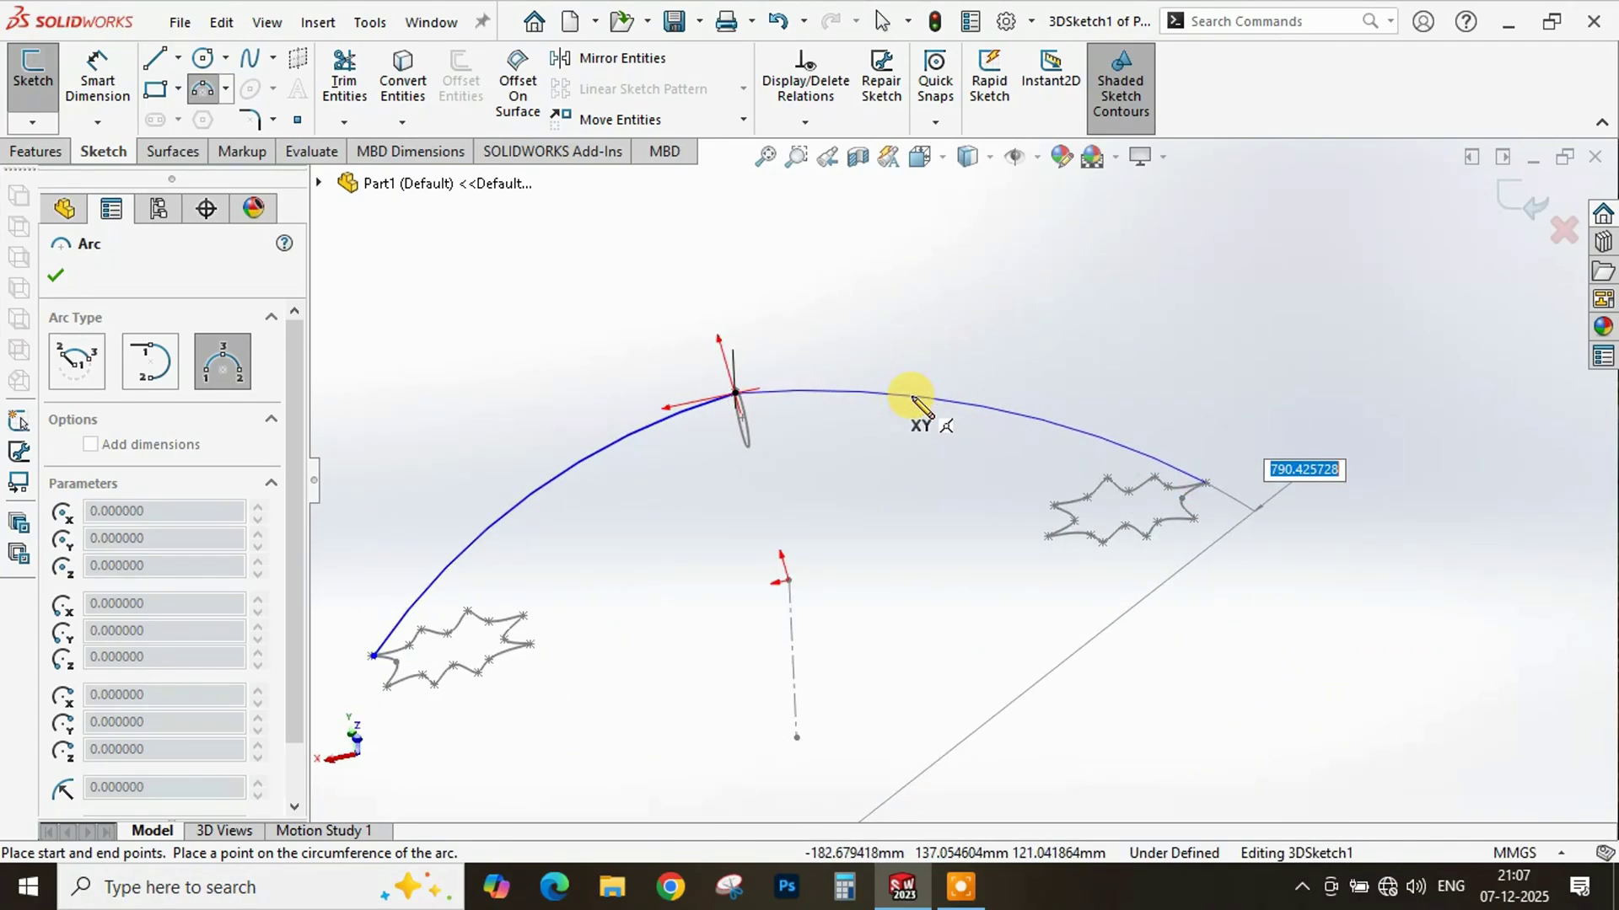
pyautogui.moveTo(918, 408)
pyautogui.mouseDown(button='middle')
pyautogui.moveTo(950, 411)
pyautogui.moveTo(911, 336)
pyautogui.moveTo(927, 371)
pyautogui.mouseUp(button='middle')
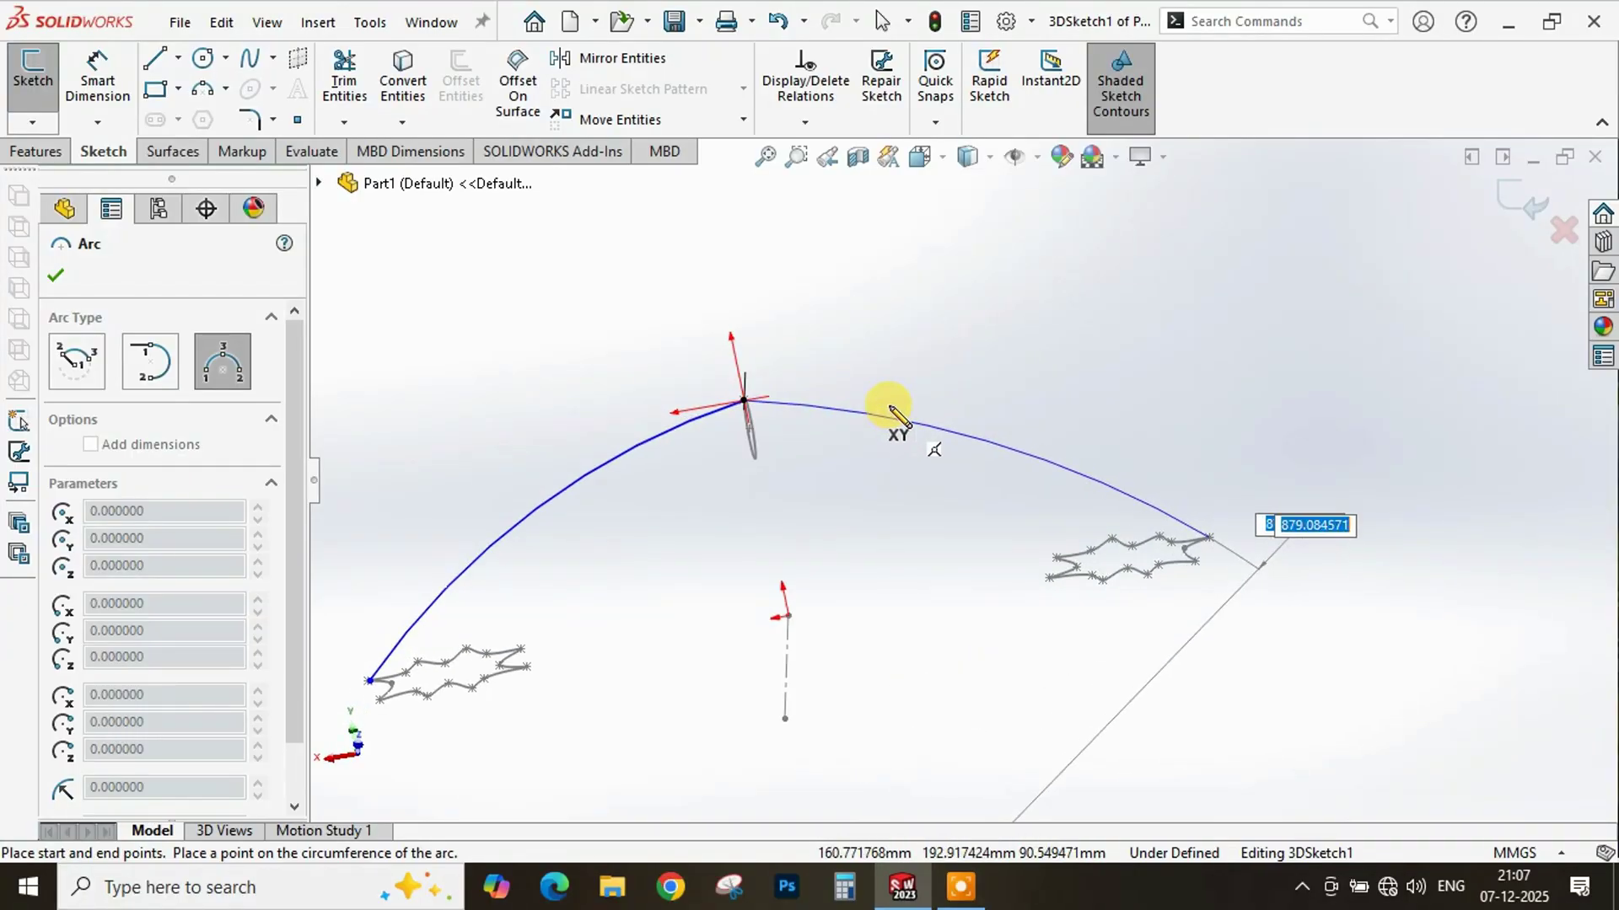
pyautogui.click(890, 409)
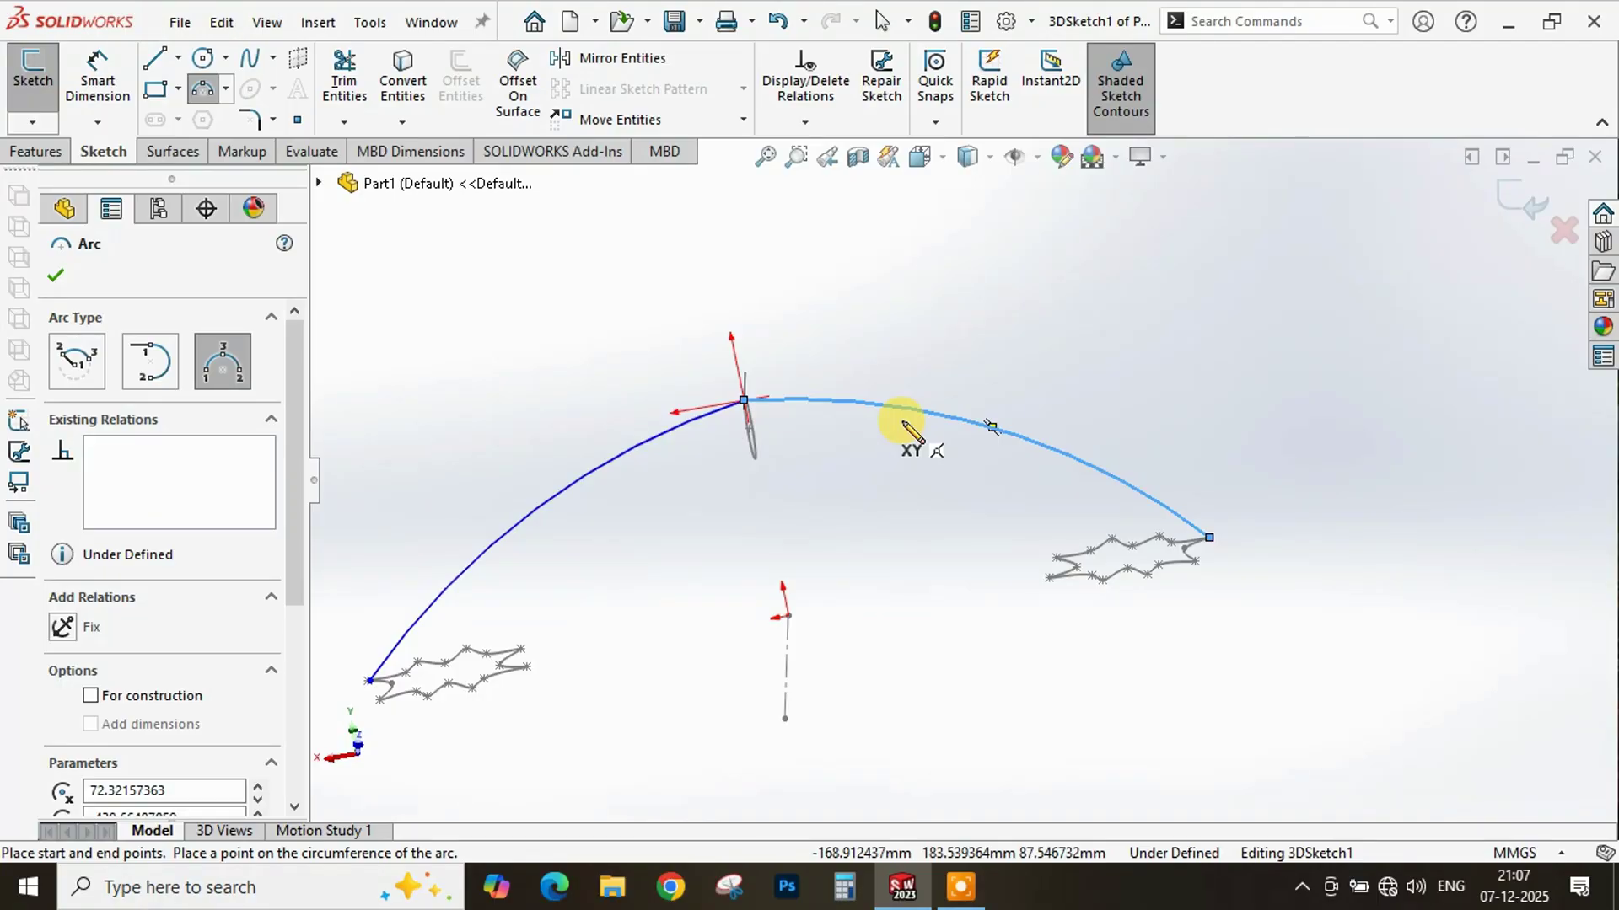
pyautogui.press('Escape')
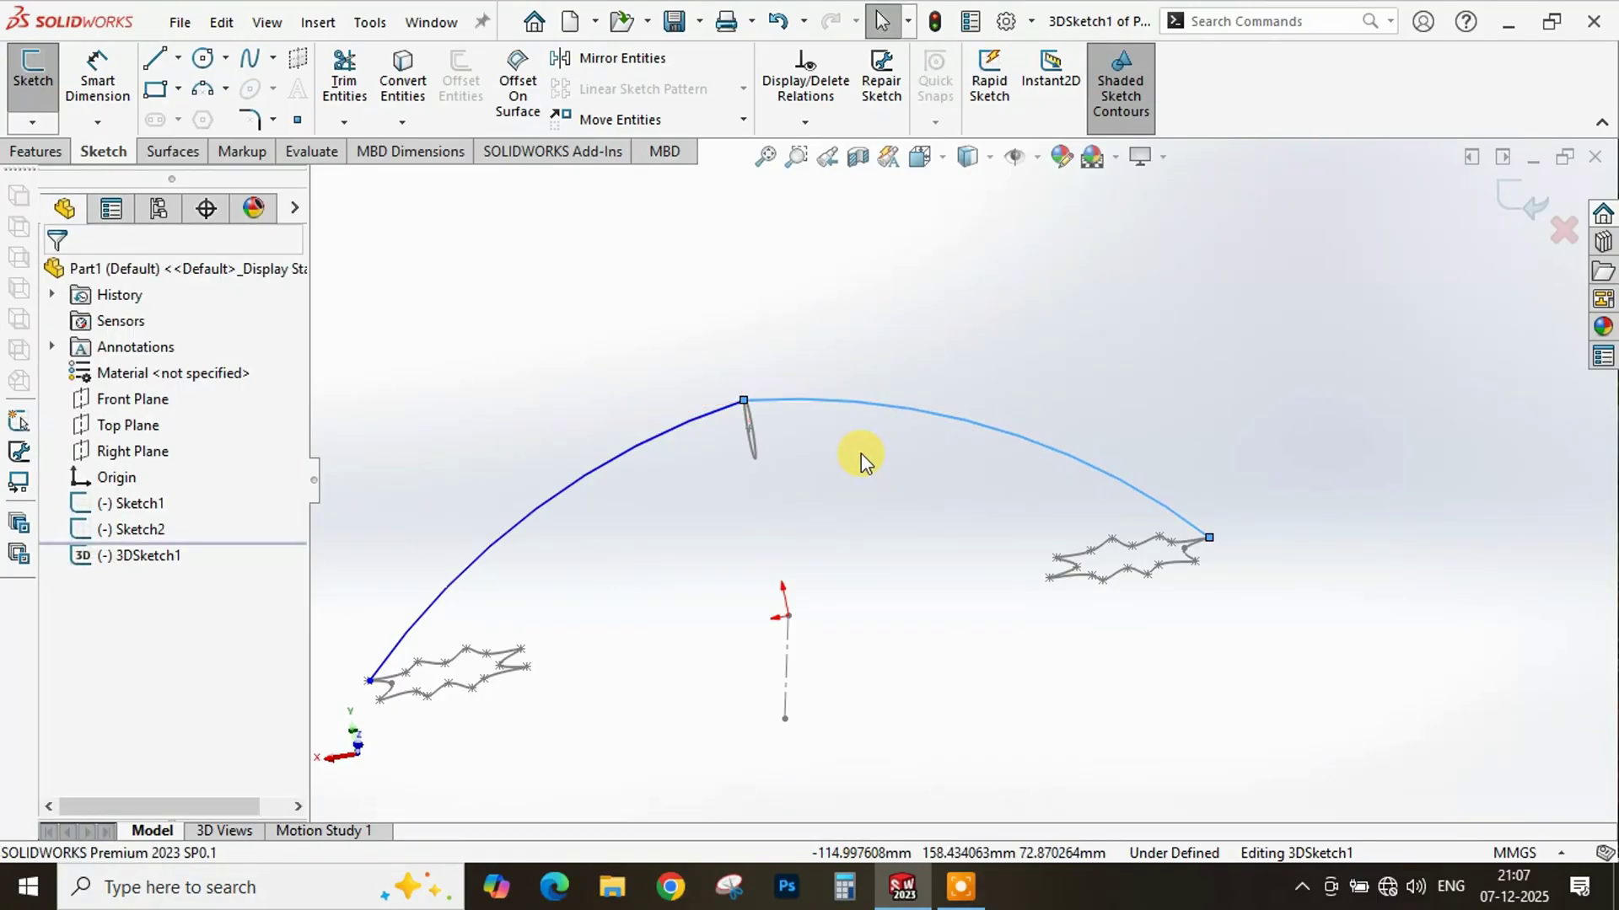
# - Make the two 3D-sketched arcs tangent to each other where they meet at the circle's top point
pyautogui.scroll(2, 862, 453)
pyautogui.scroll(-5, 868, 446)
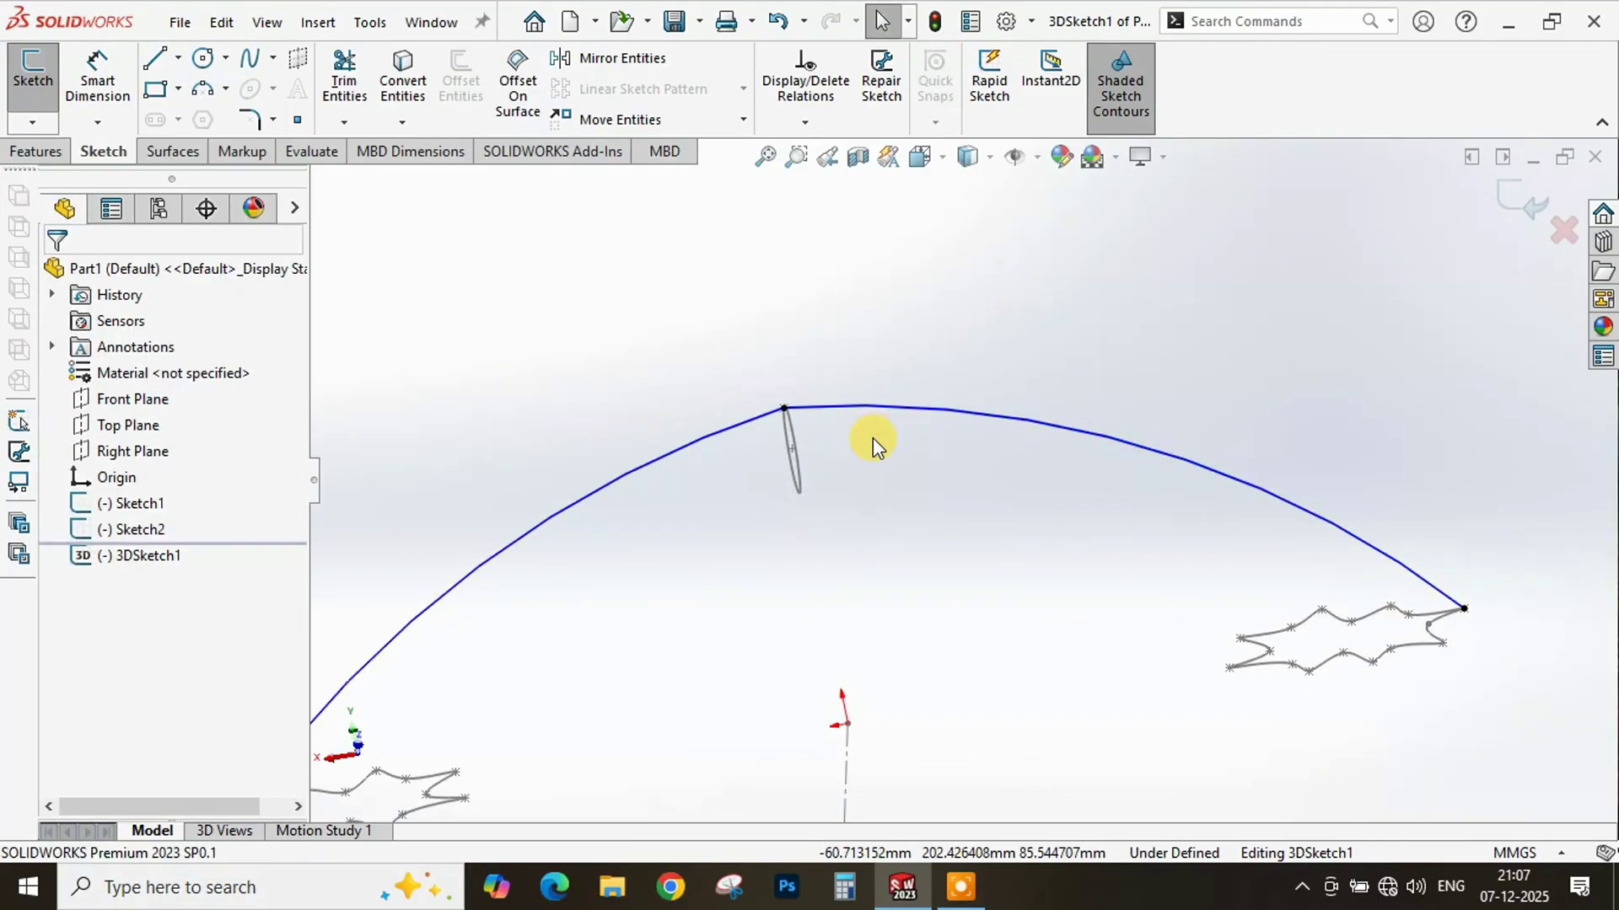
pyautogui.moveTo(872, 439); pyautogui.dragTo(867, 452, button='middle')
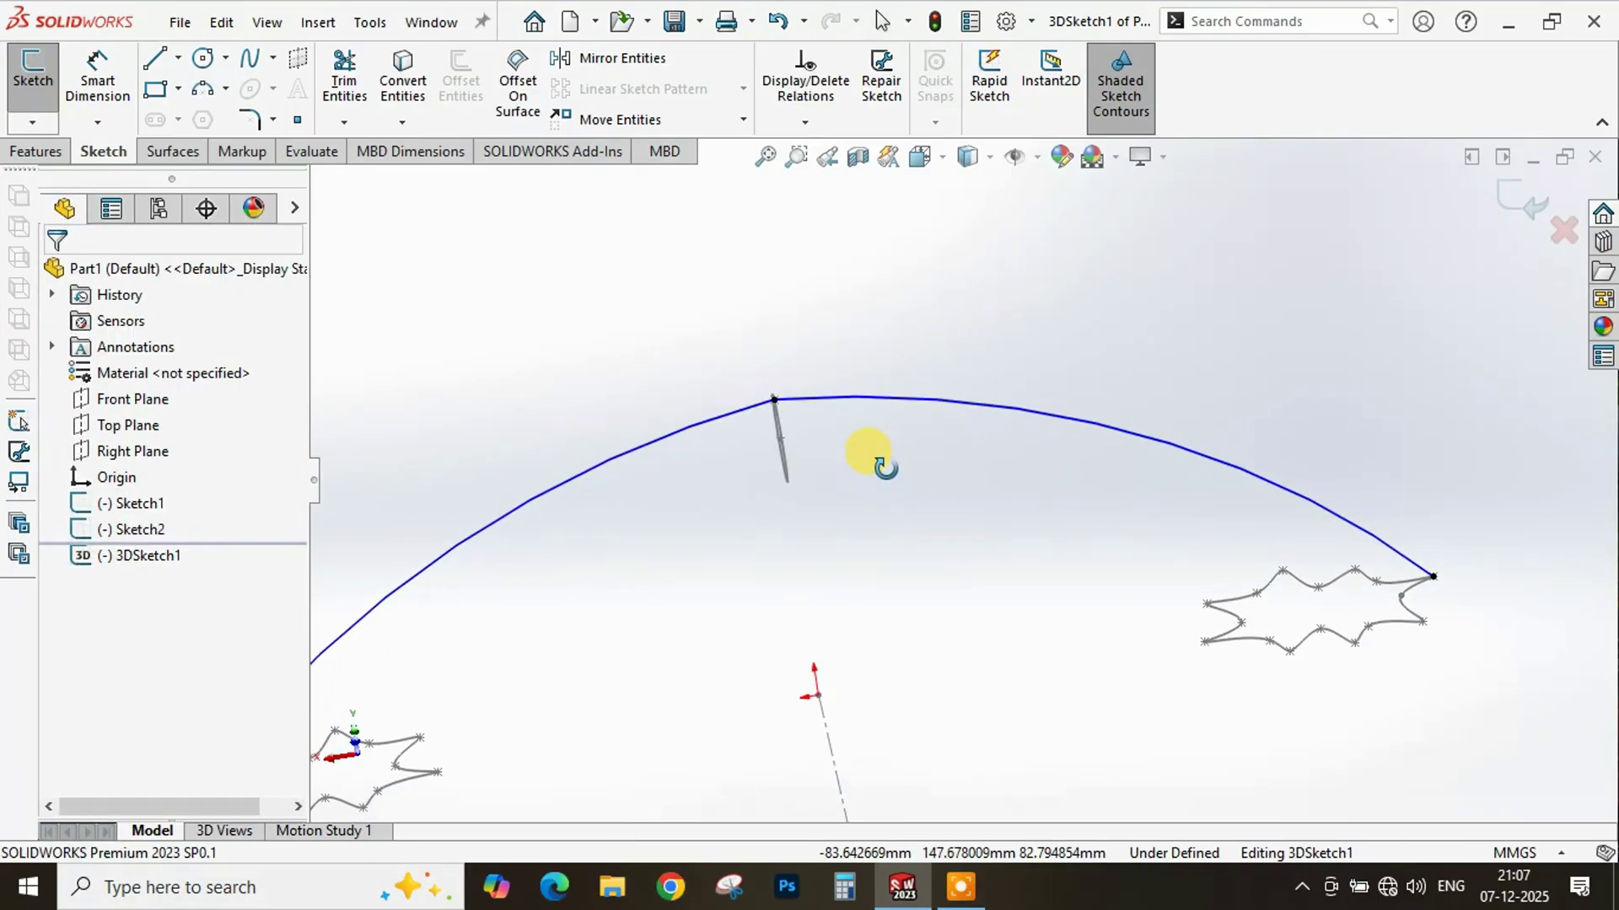
pyautogui.click(837, 403)
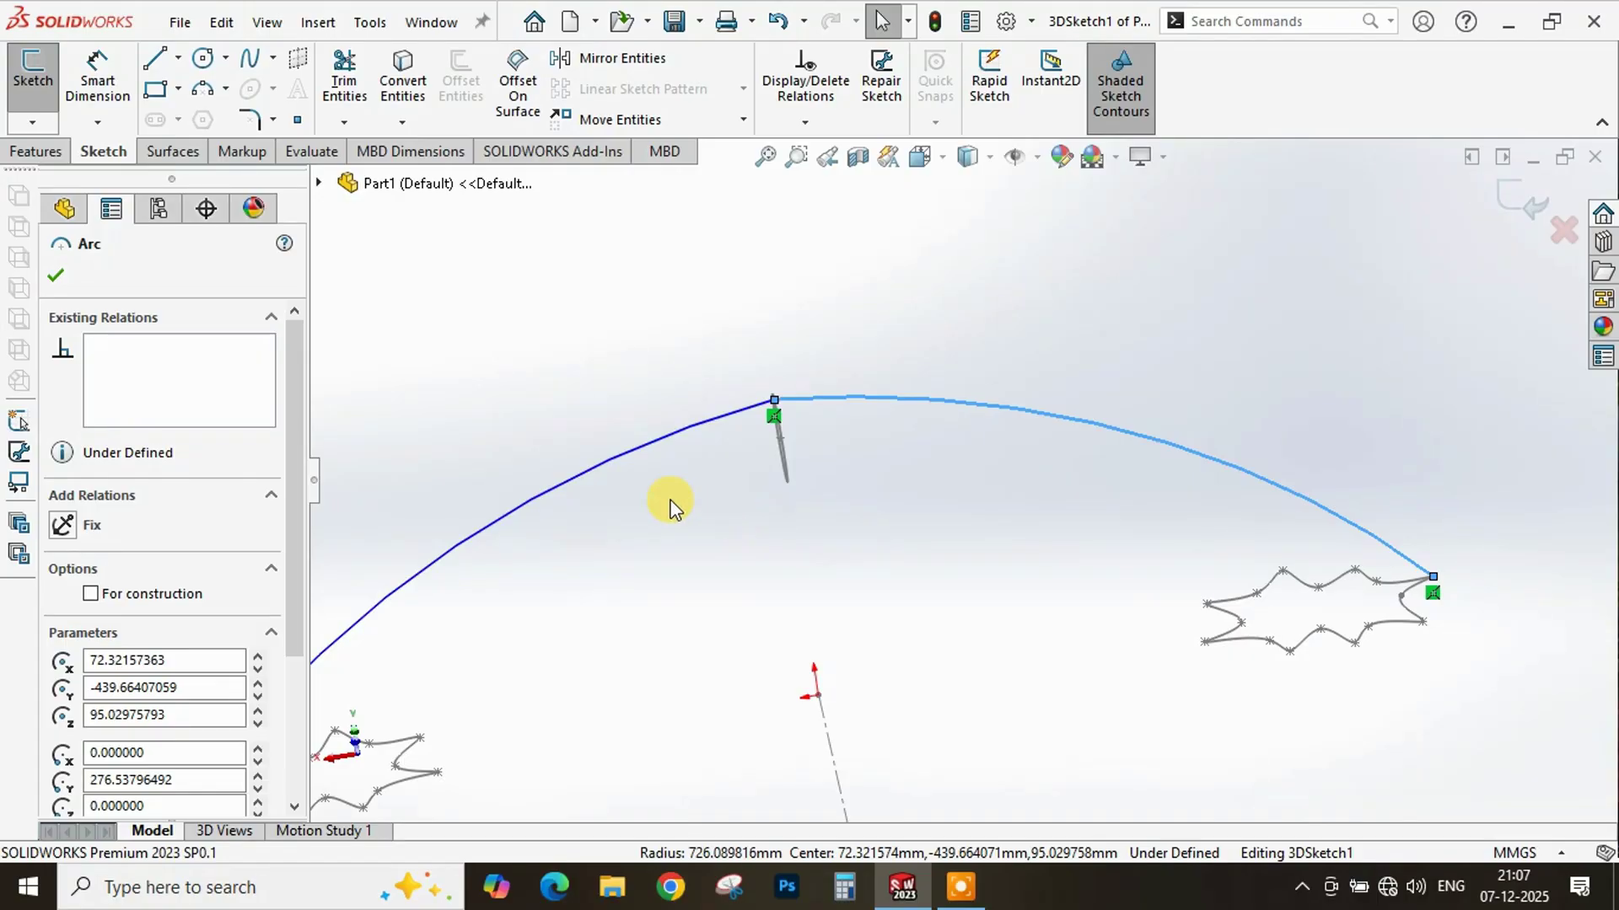
pyautogui.keyDown('ctrl'); pyautogui.click(595, 471); pyautogui.keyUp('ctrl')
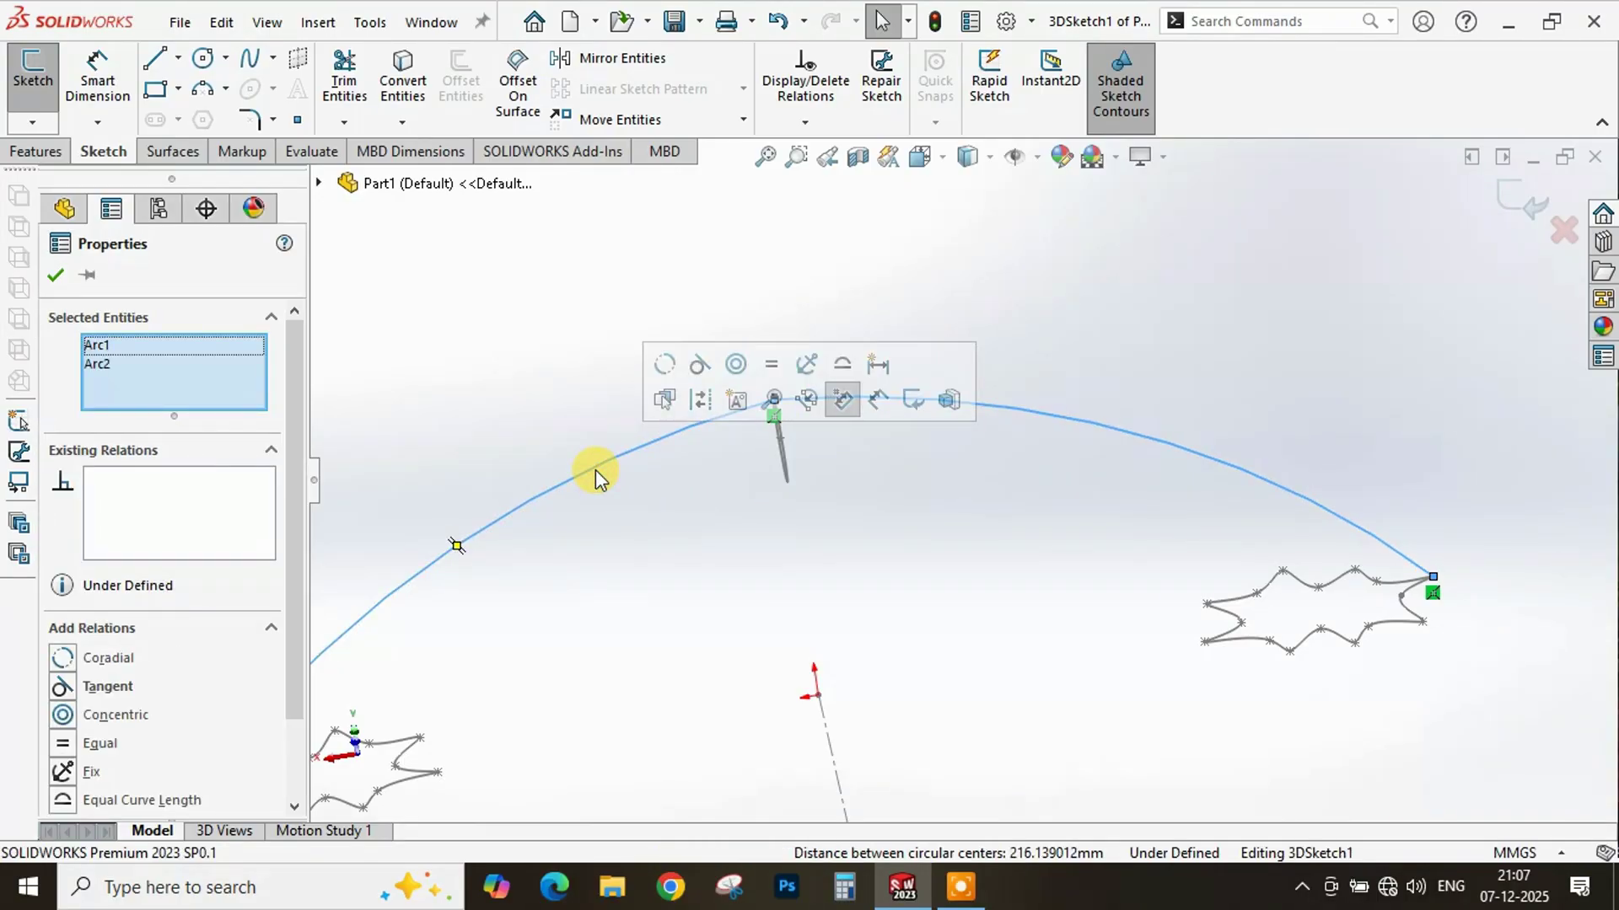
pyautogui.click(708, 366)
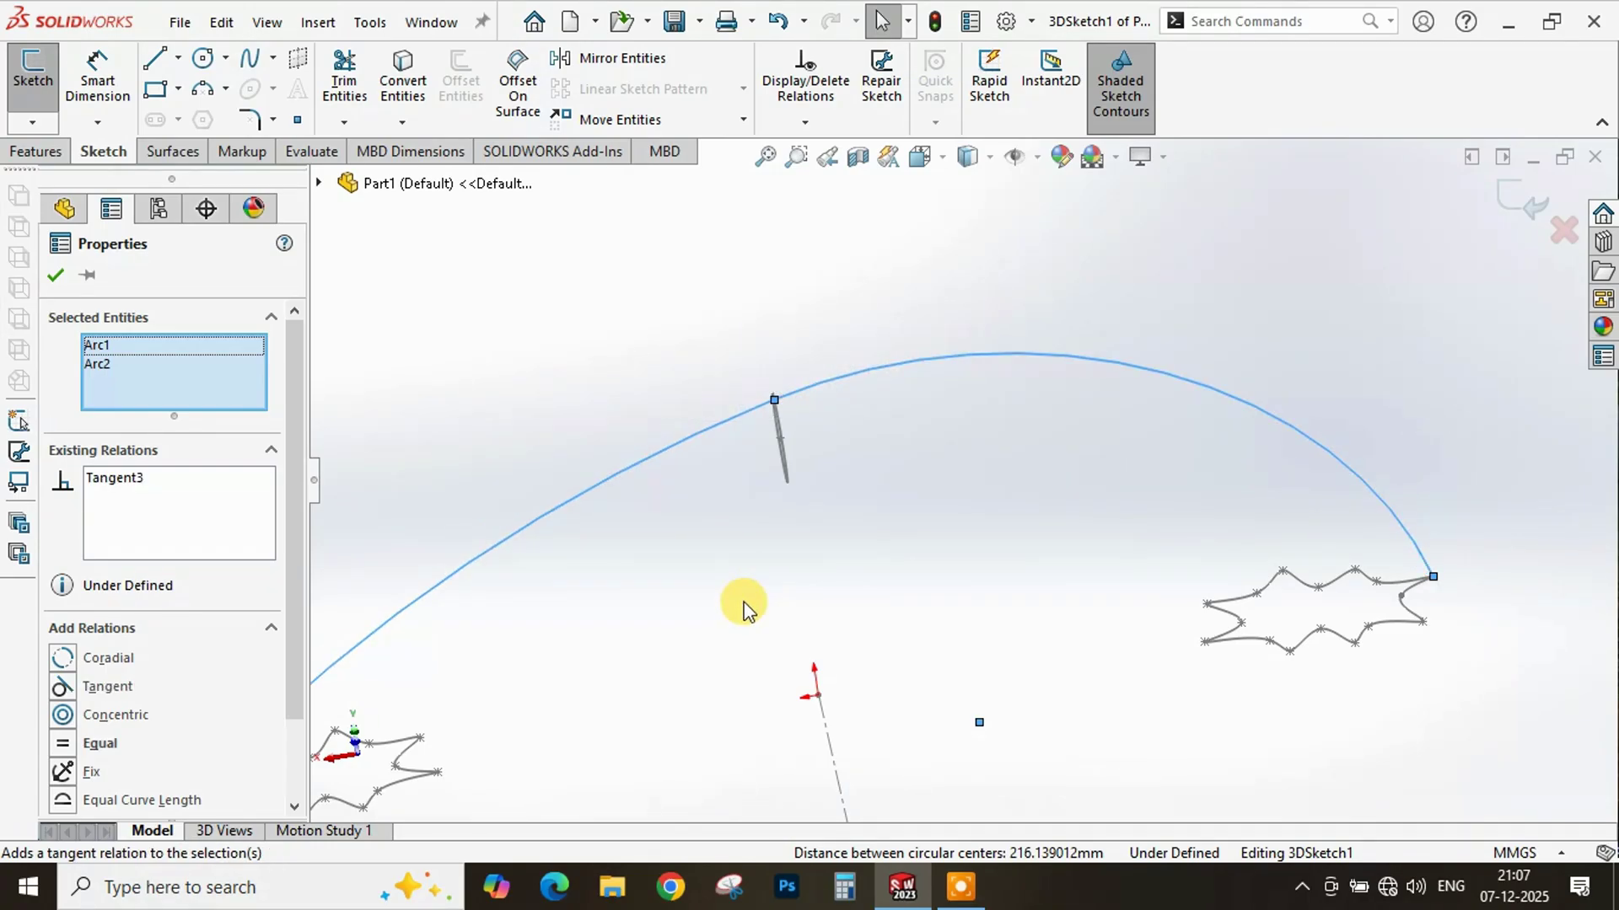
pyautogui.moveTo(763, 576)
pyautogui.mouseDown(button='middle')
pyautogui.moveTo(817, 509)
pyautogui.moveTo(827, 528)
pyautogui.moveTo(806, 481)
pyautogui.moveTo(753, 448)
pyautogui.moveTo(795, 509)
pyautogui.mouseUp(button='middle')
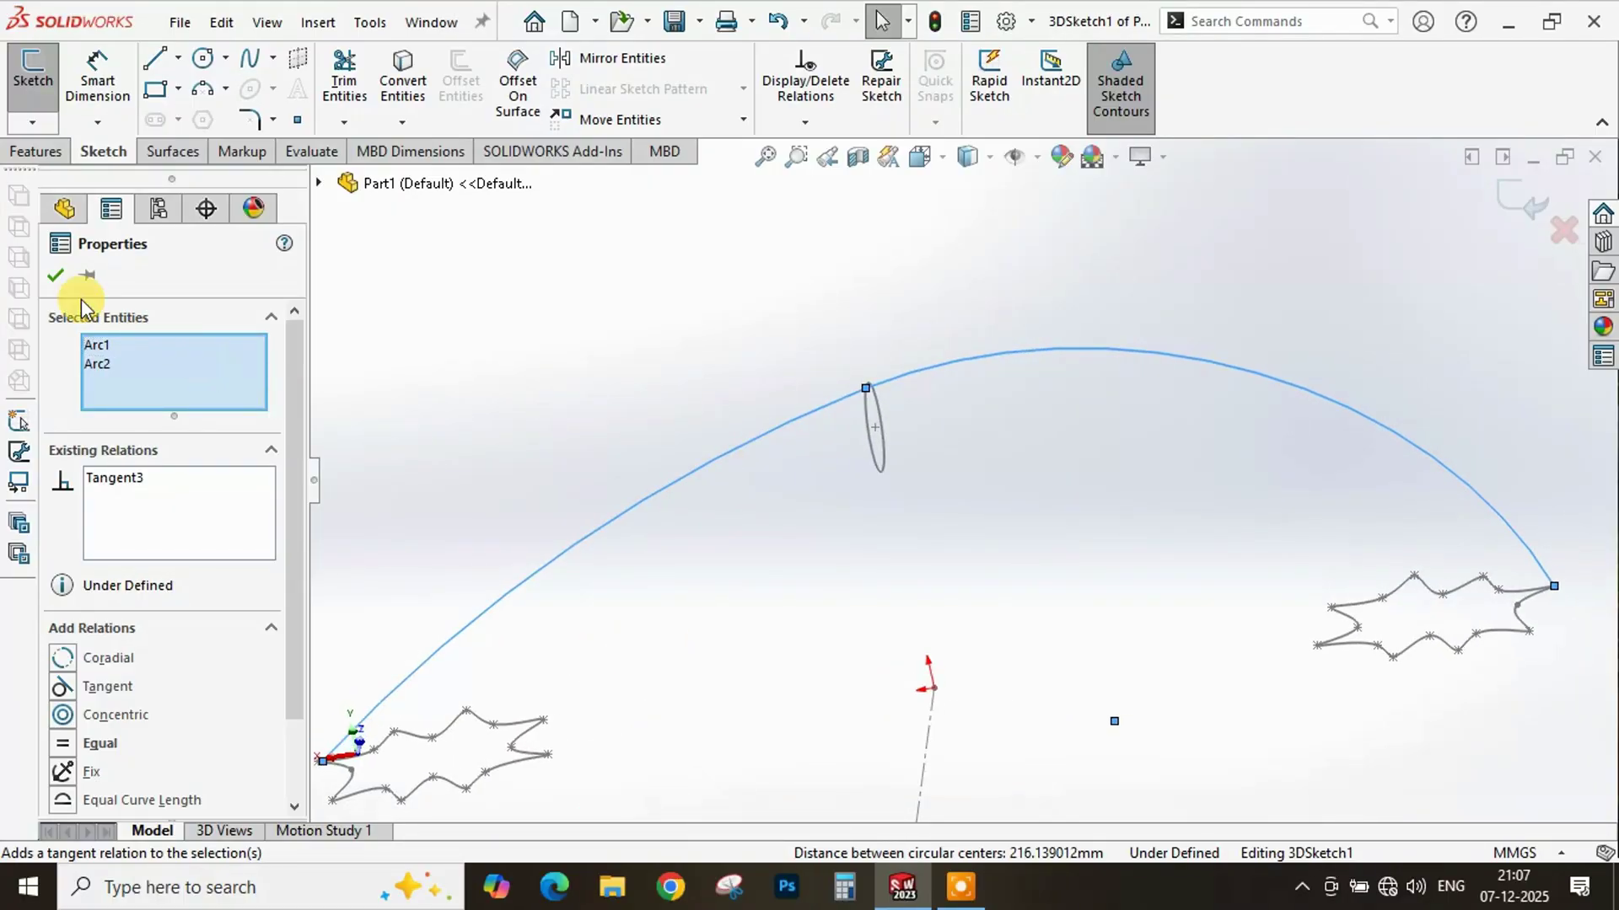
pyautogui.click(54, 278)
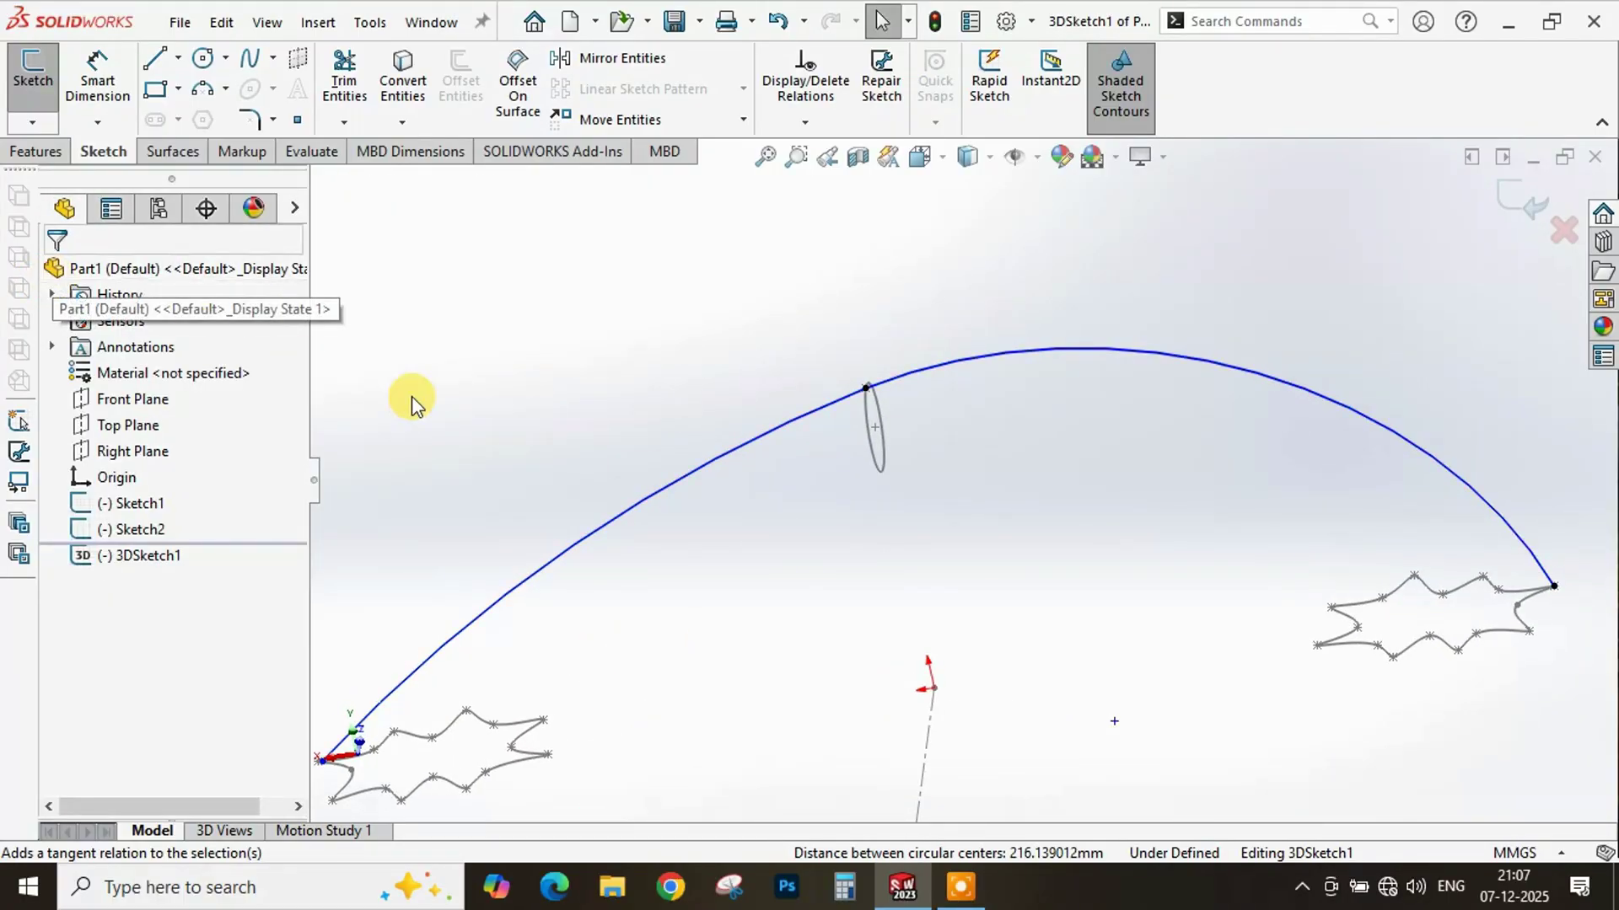
# - Exit the 3D sketch with both arcs and start a Lofted Boss/Base feature with its profile selection active
pyautogui.scroll(2, 841, 532)
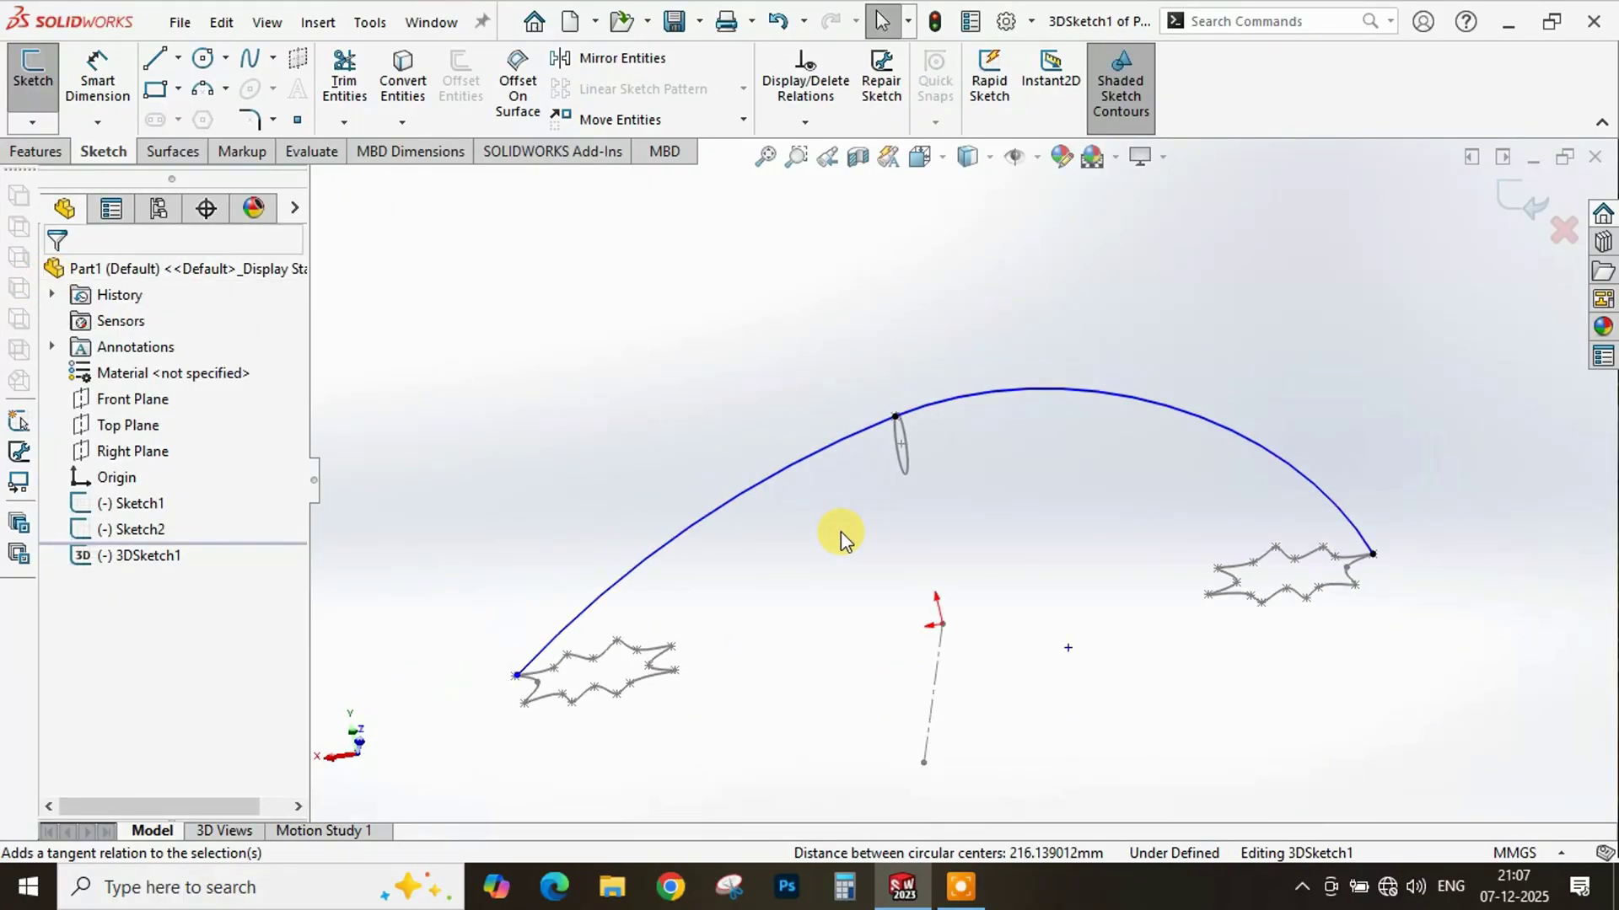
pyautogui.click(1530, 206)
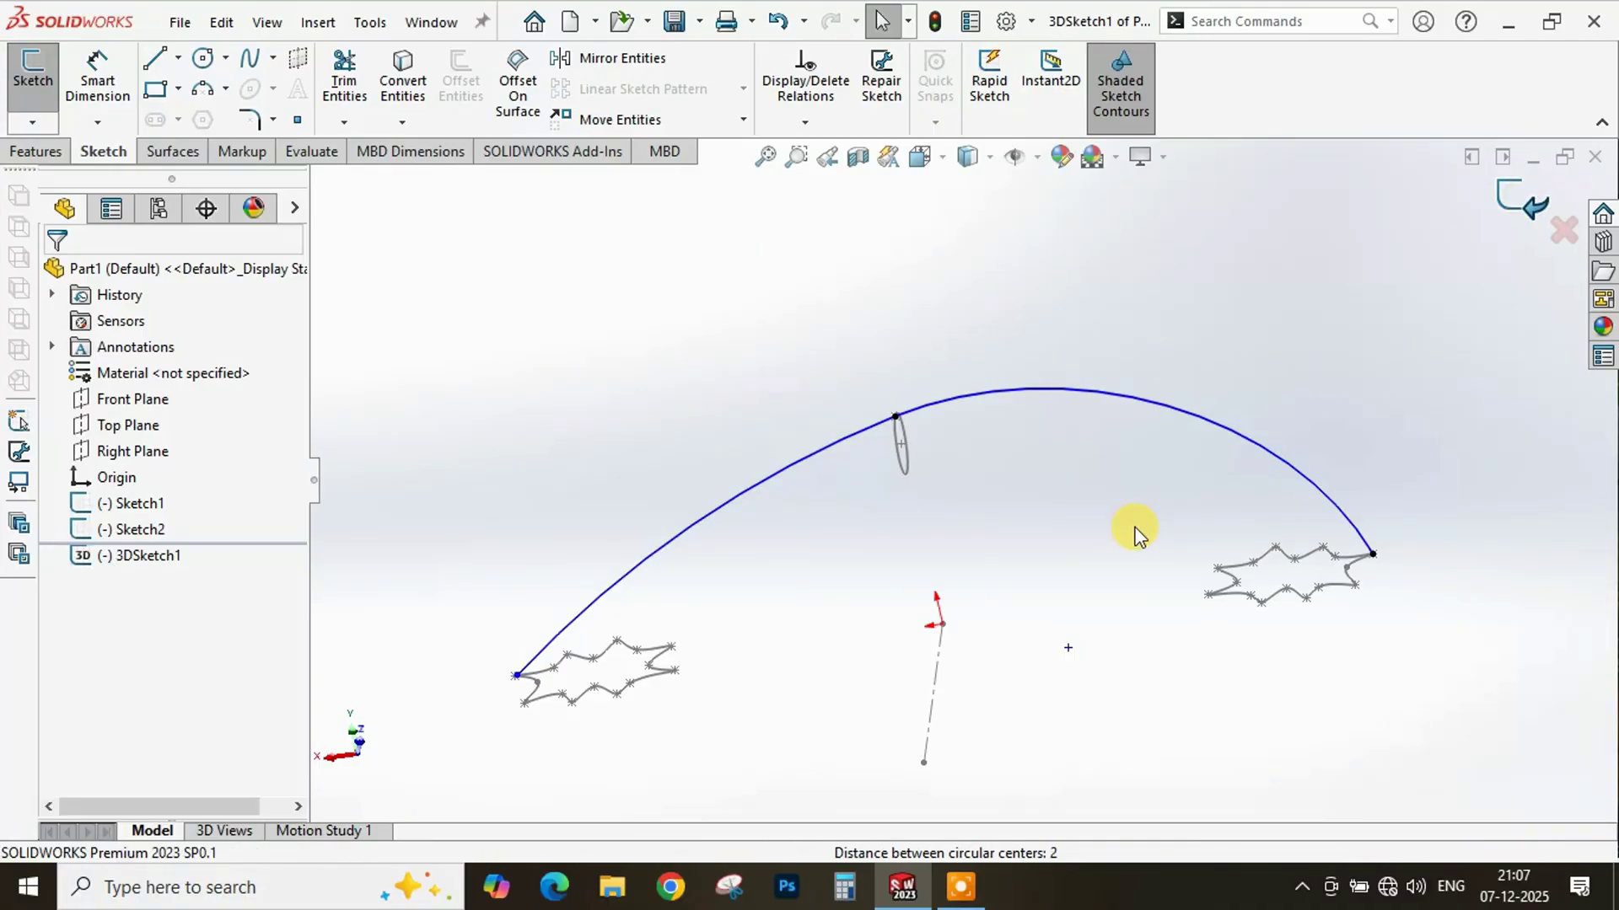
pyautogui.scroll(3, 1066, 510)
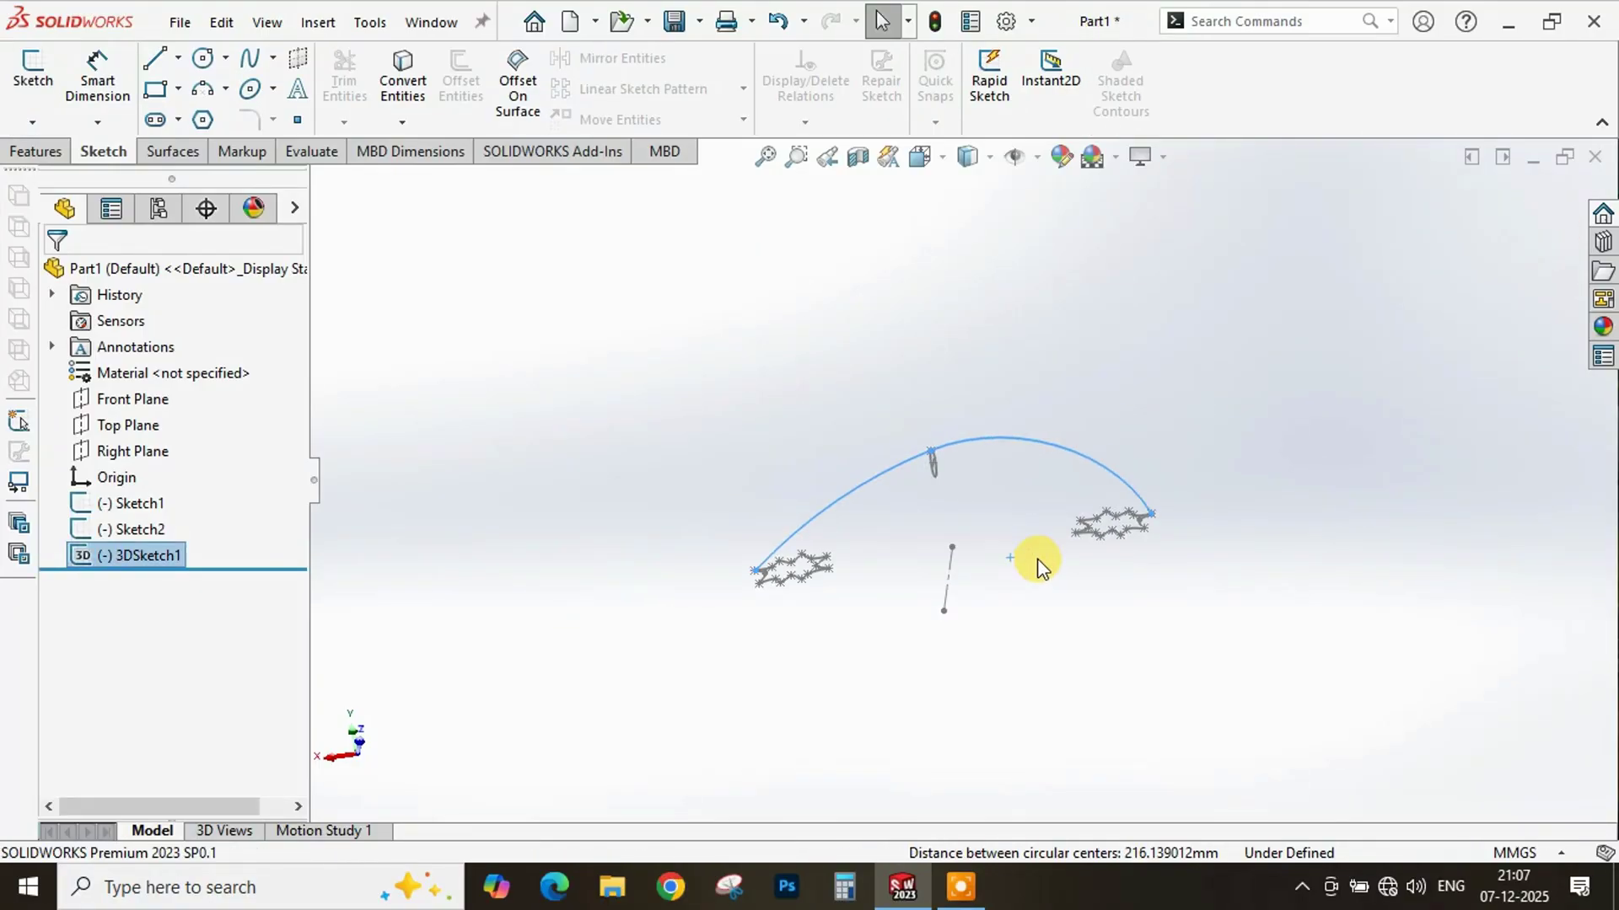
pyautogui.moveTo(1038, 560)
pyautogui.mouseDown(button='middle')
pyautogui.moveTo(1045, 466)
pyautogui.moveTo(997, 452)
pyautogui.moveTo(1036, 502)
pyautogui.moveTo(1002, 494)
pyautogui.mouseUp(button='middle')
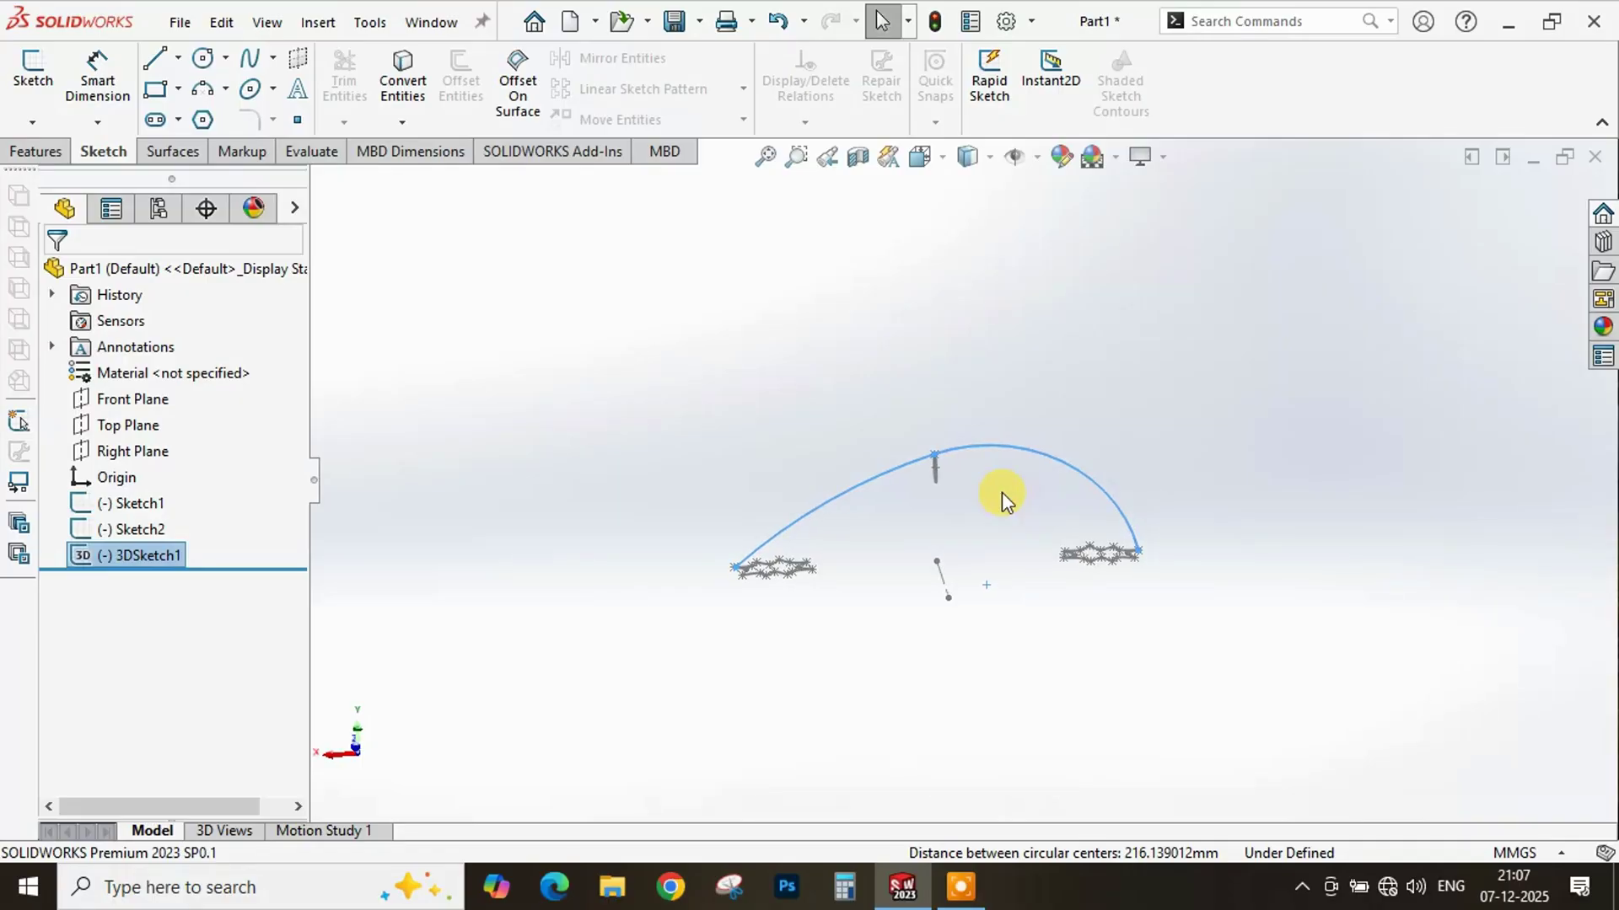
pyautogui.click(400, 412)
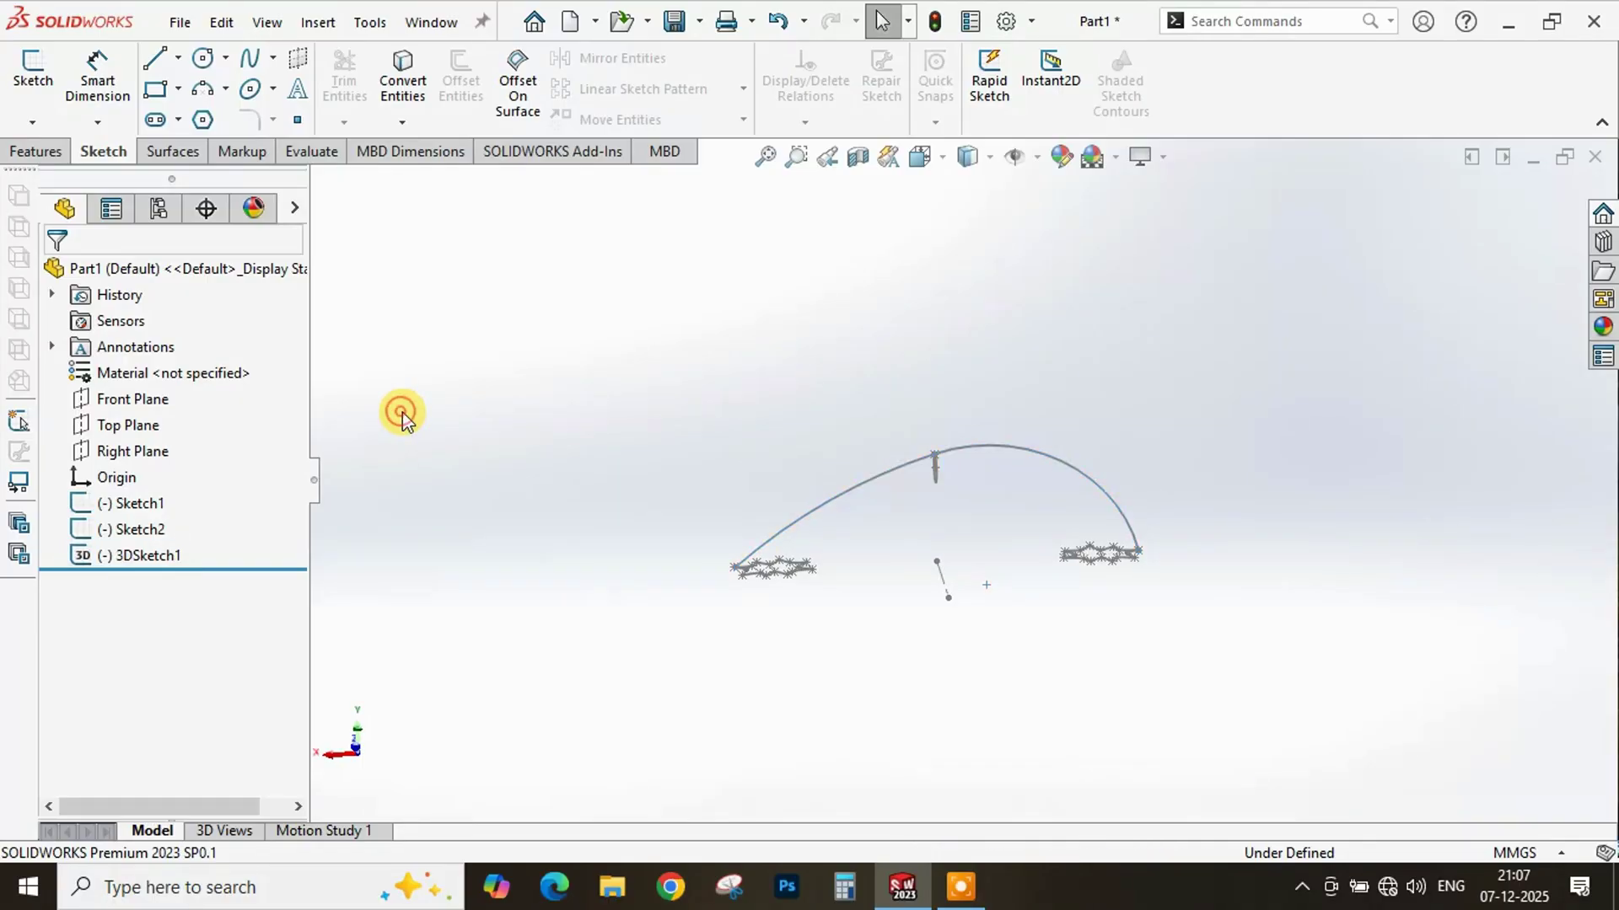
pyautogui.click(26, 156)
pyautogui.click(235, 84)
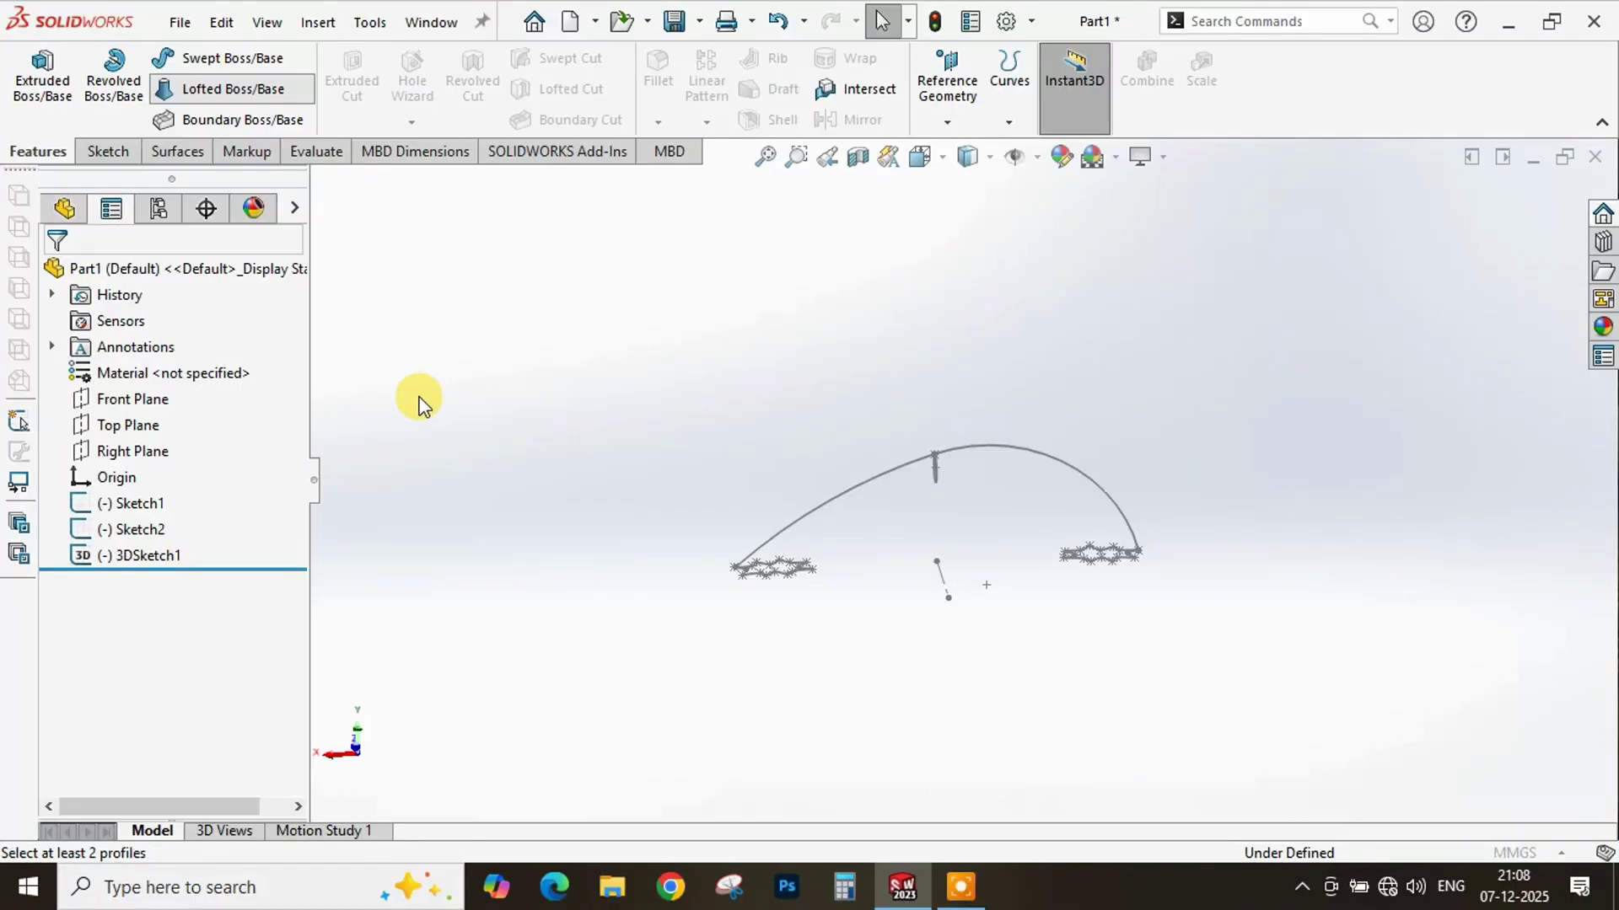
pyautogui.click(179, 368)
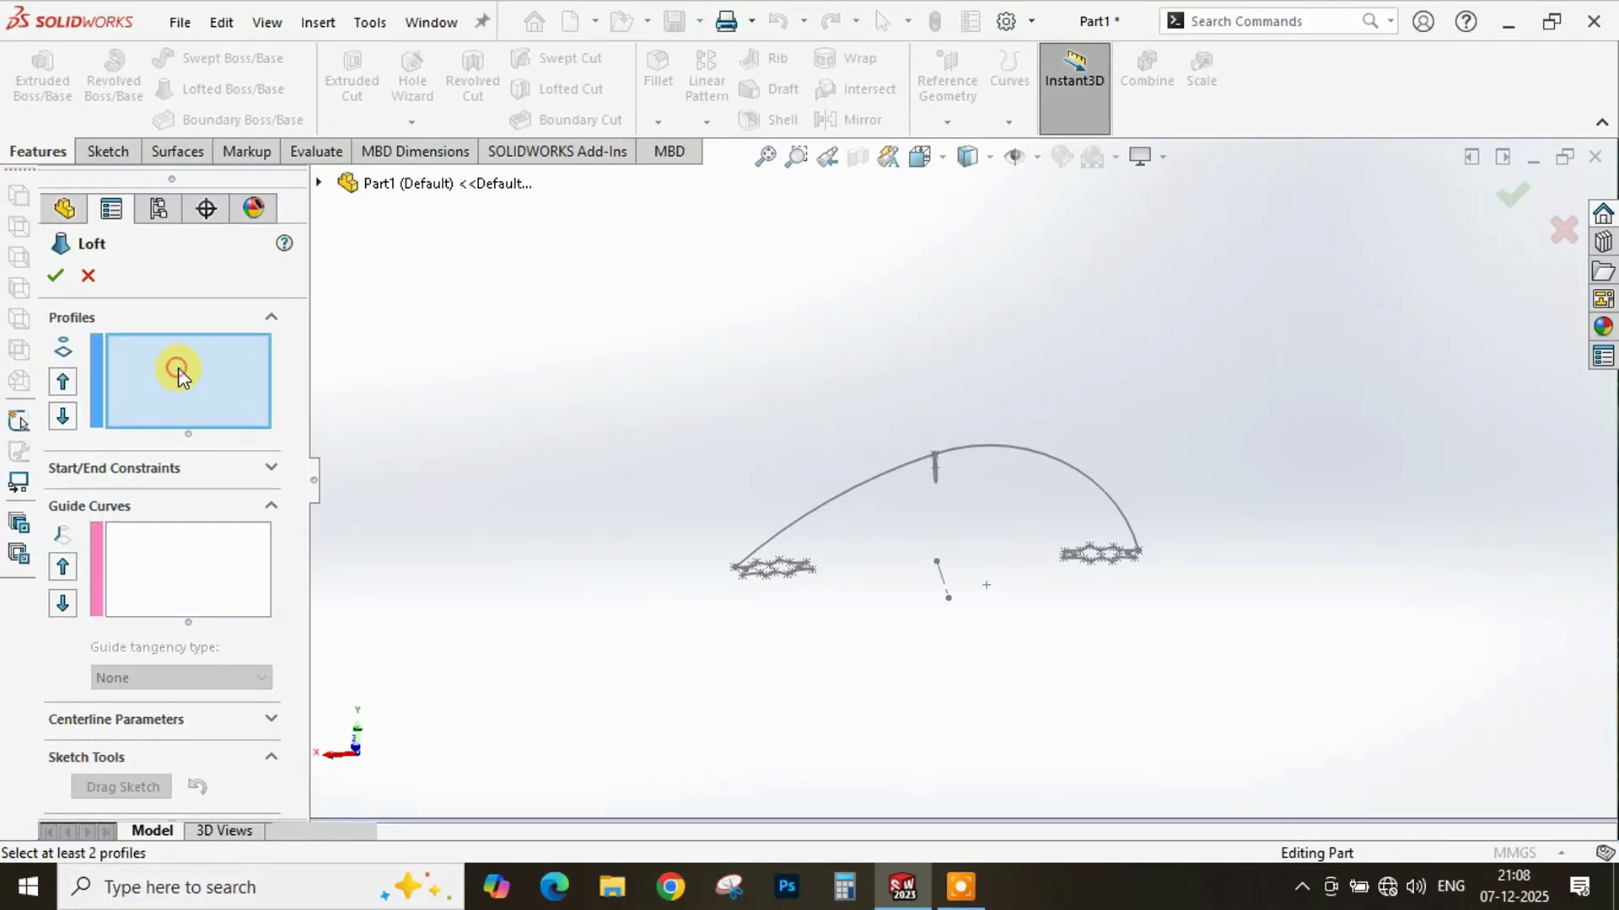
# - Examine the two star-like profiles, the circle and the connecting arcs to prepare the loft selections
pyautogui.scroll(-6, 790, 575)
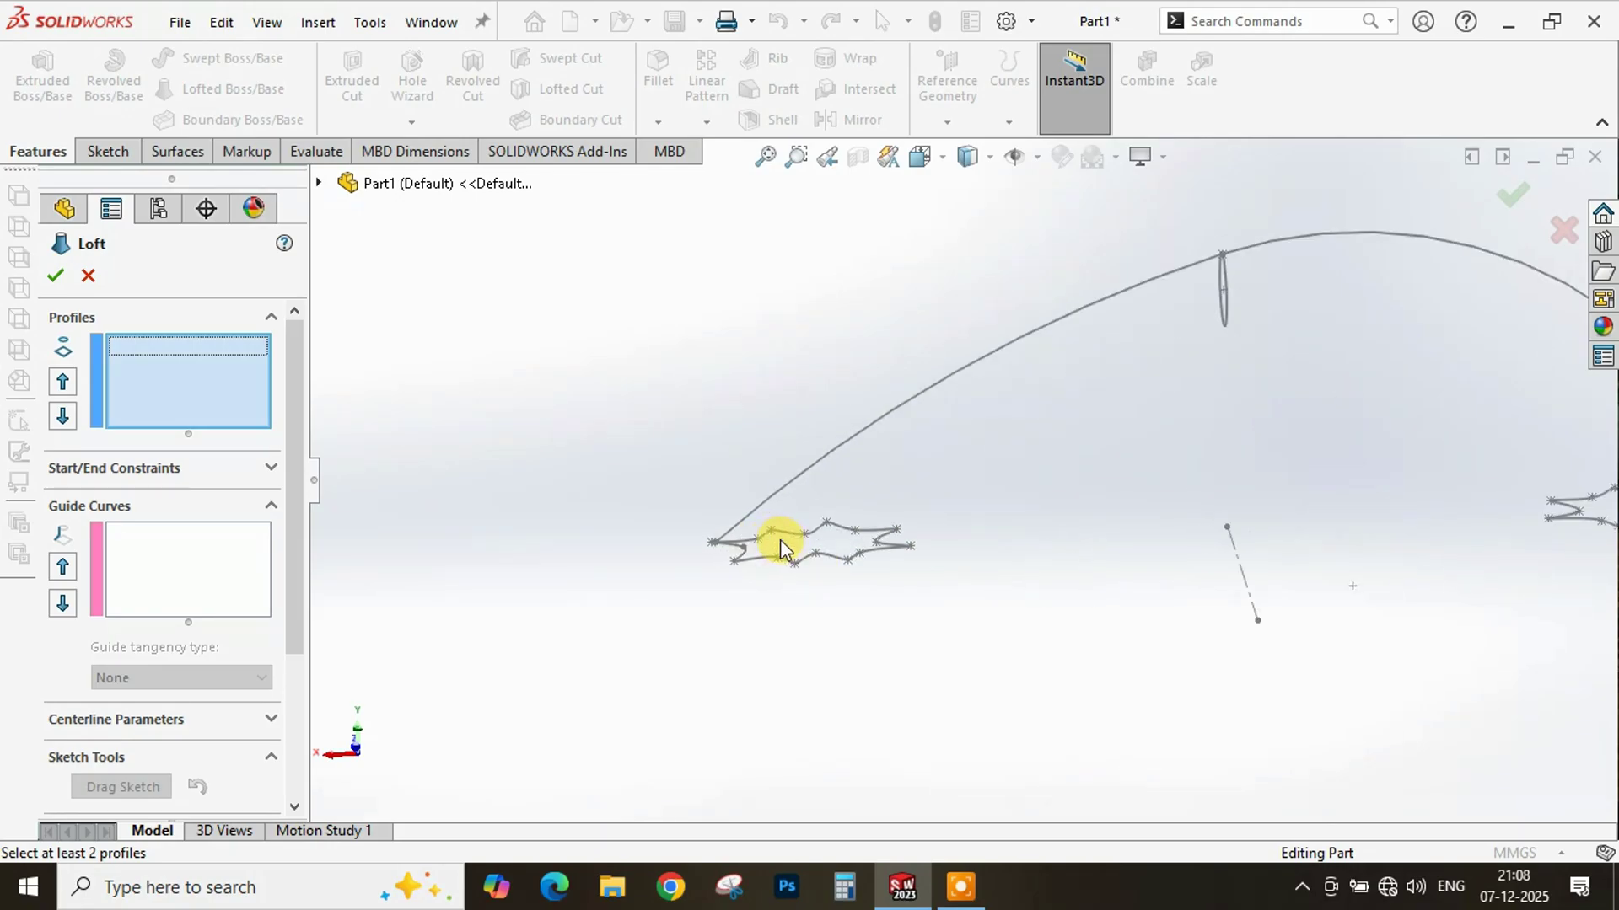
pyautogui.scroll(-3, 741, 499)
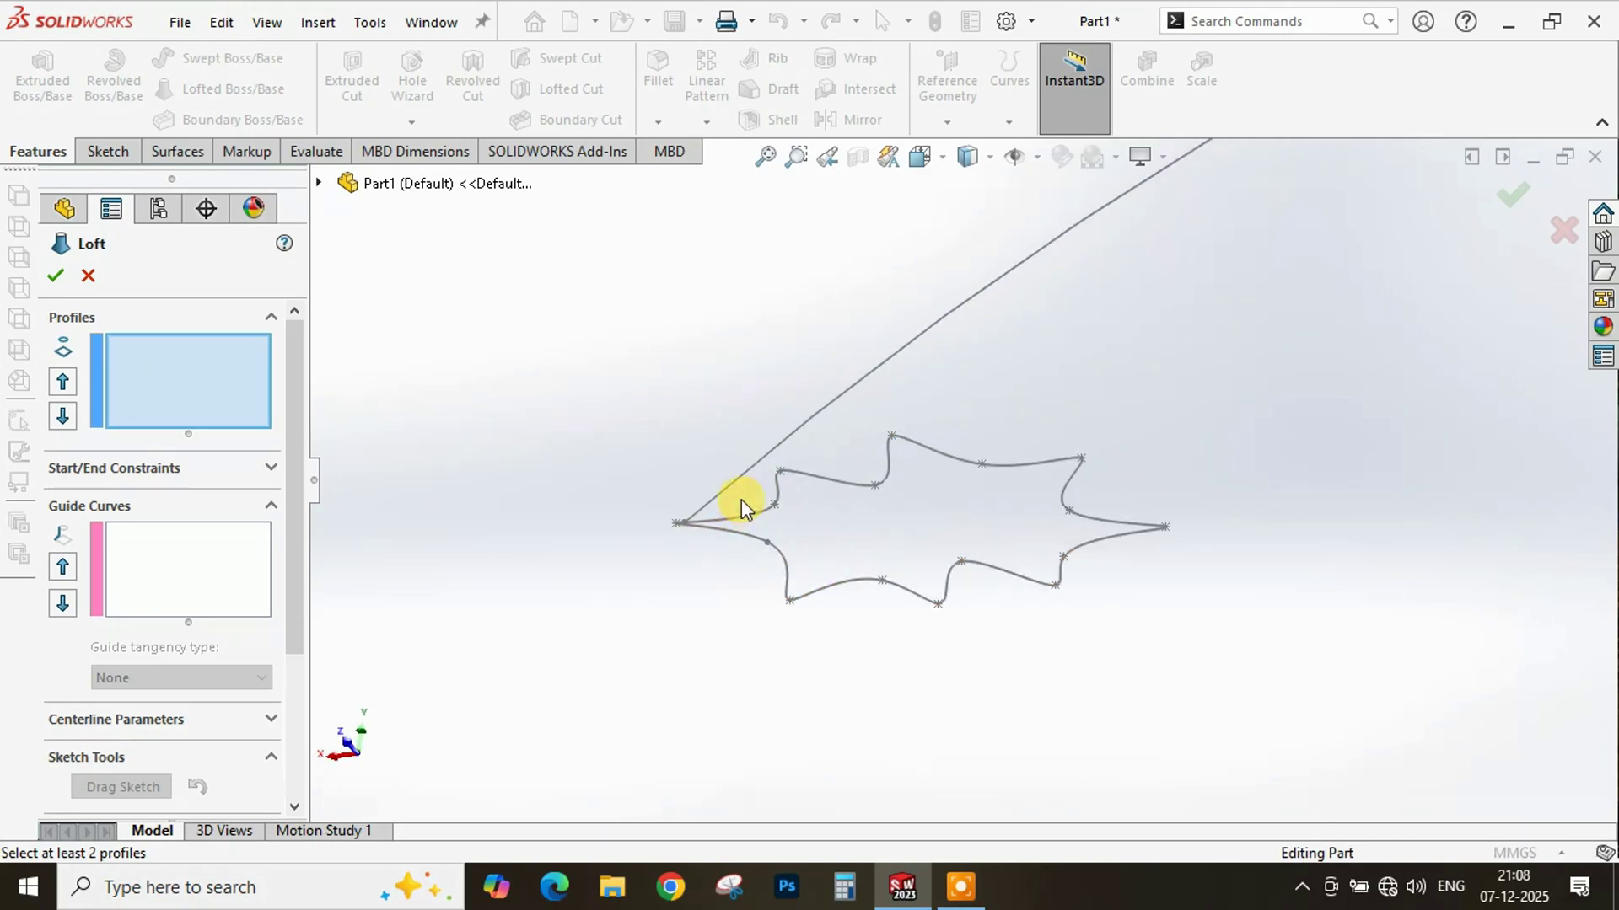
pyautogui.scroll(8, 772, 574)
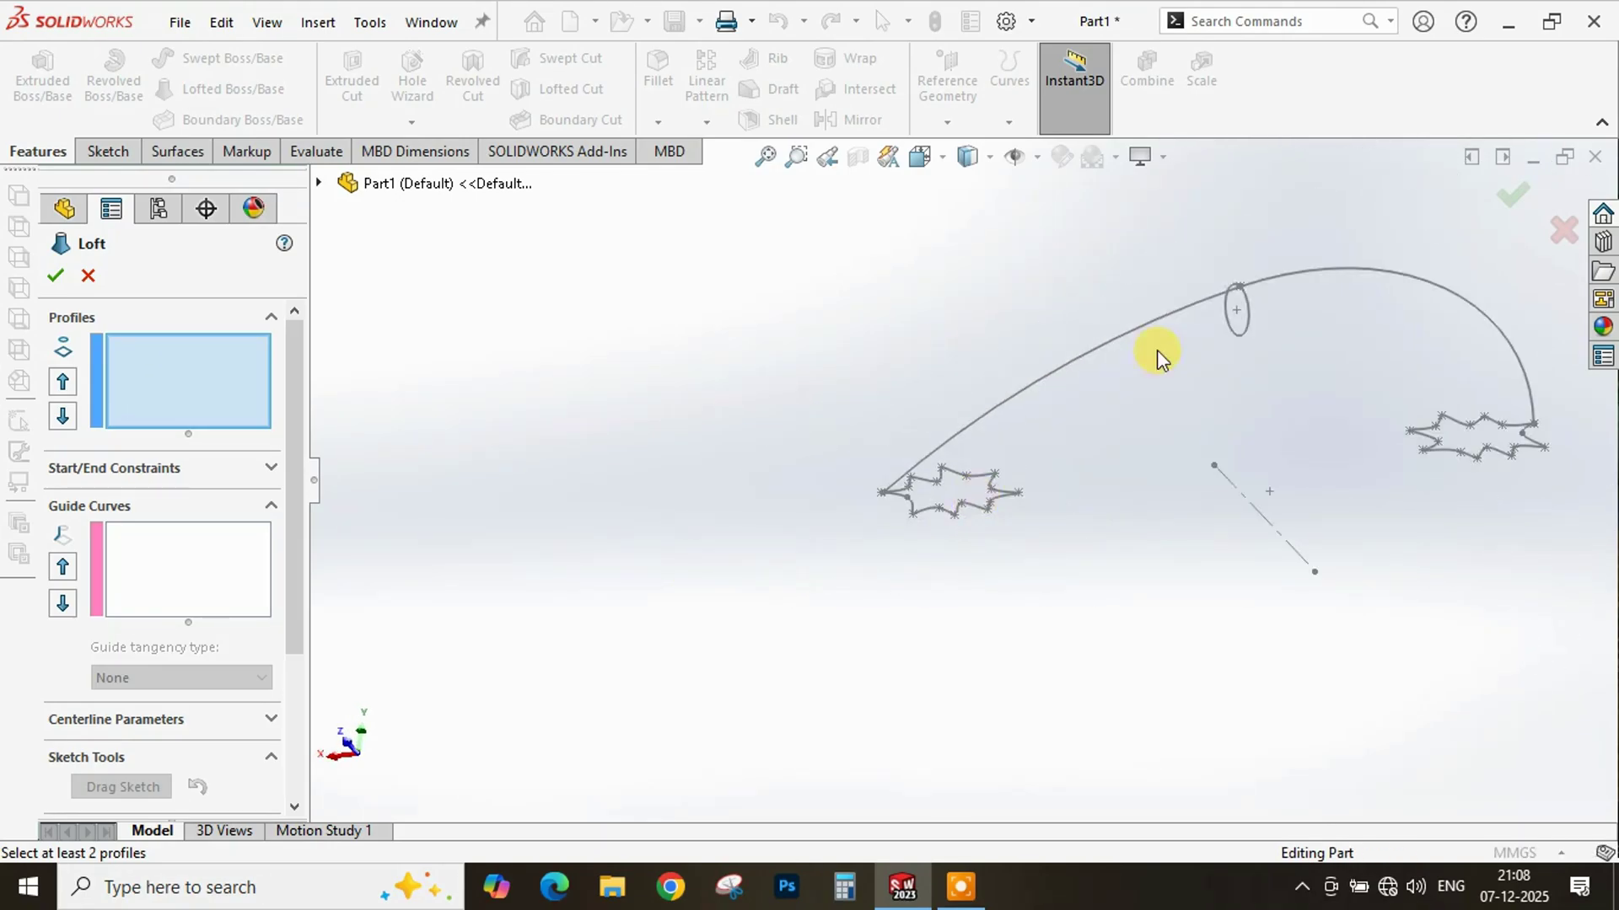
pyautogui.scroll(-5, 899, 514)
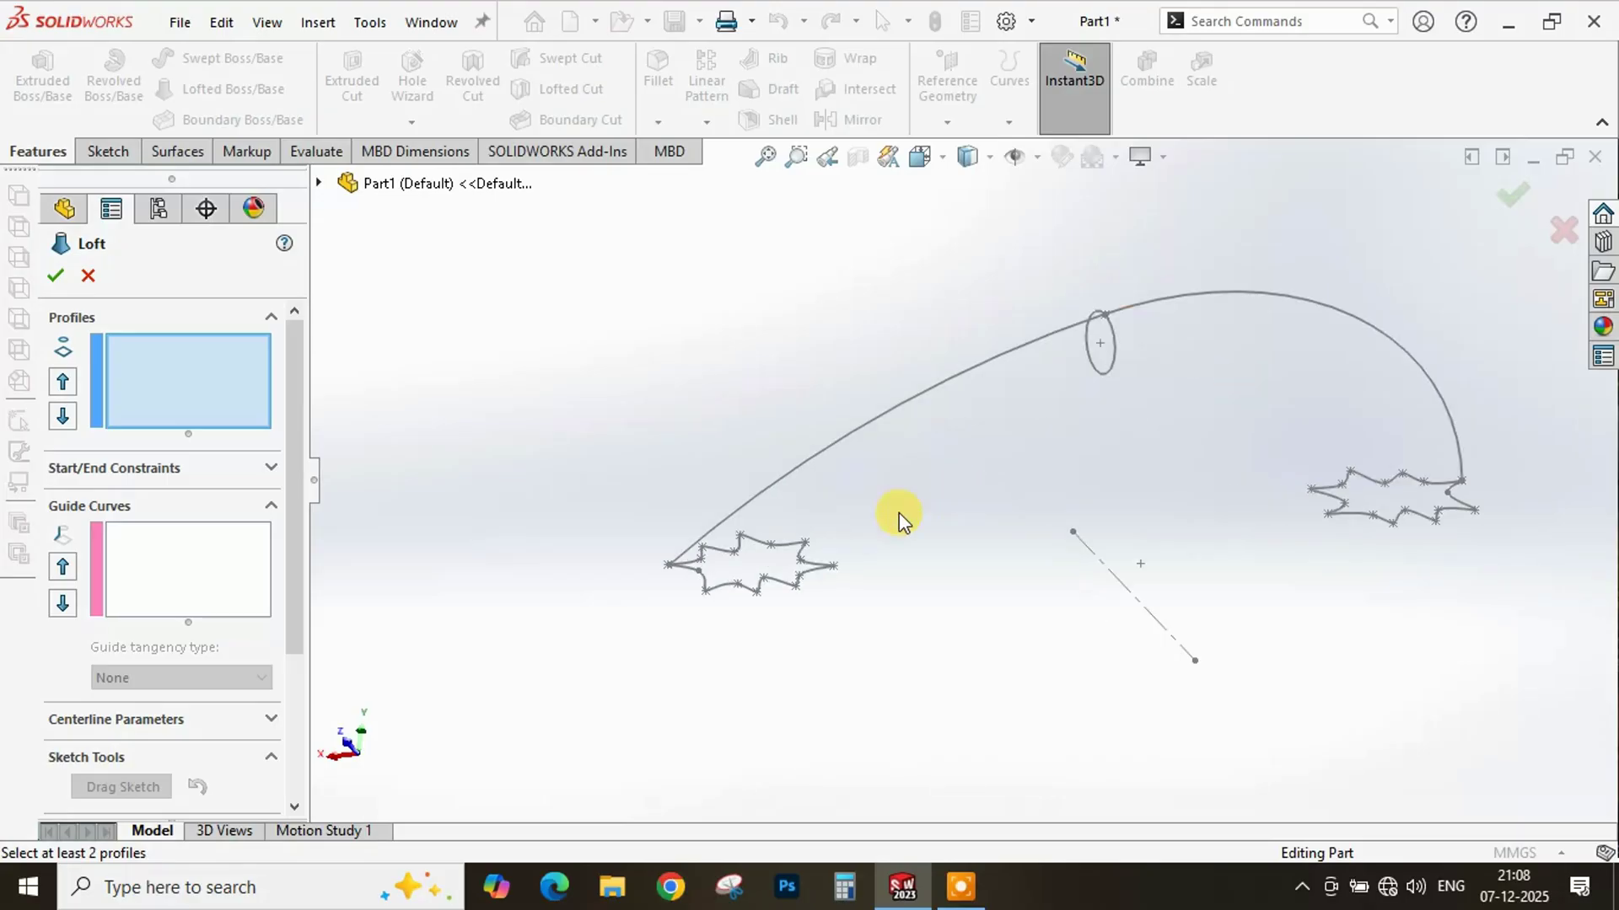
pyautogui.scroll(3, 1015, 477)
pyautogui.scroll(-2, 1008, 450)
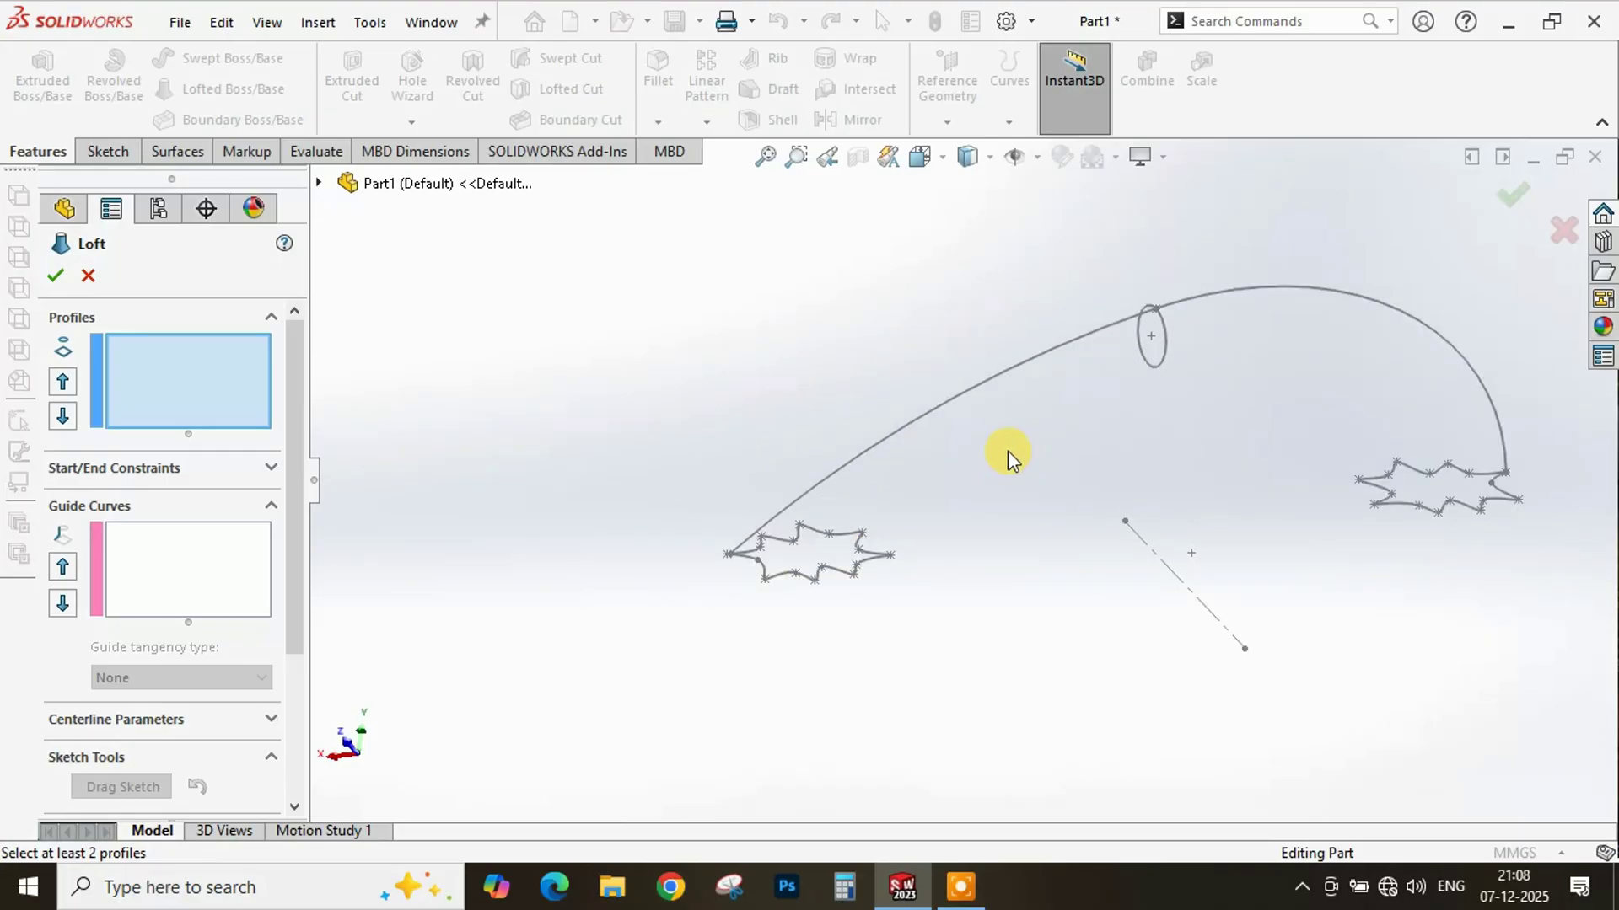
pyautogui.scroll(2, 968, 493)
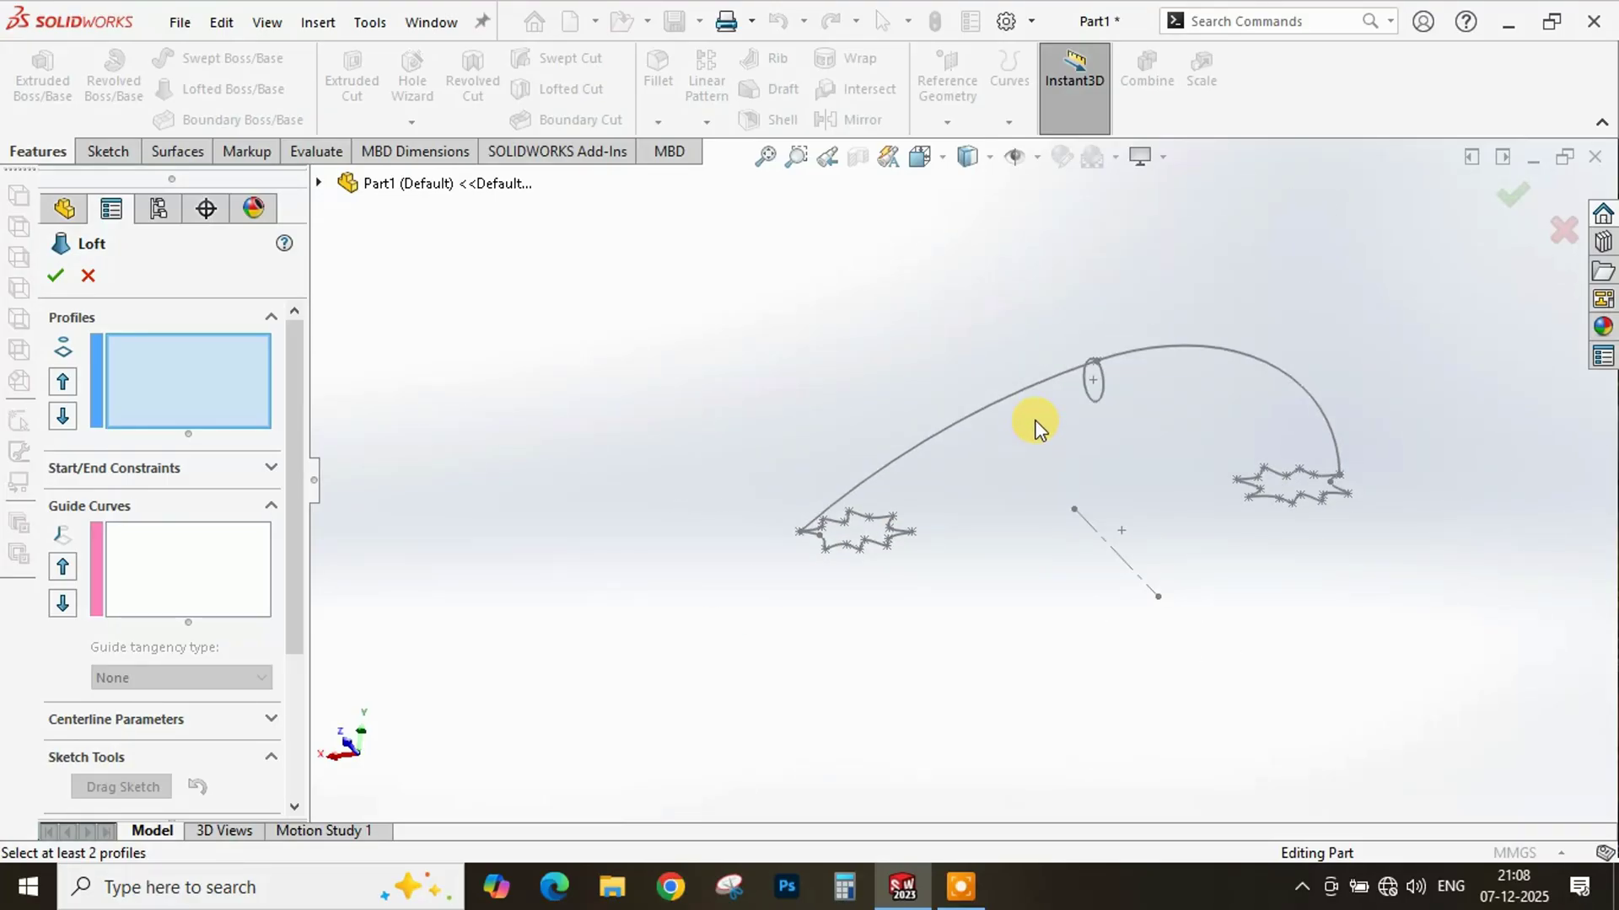
pyautogui.scroll(-2, 1035, 425)
pyautogui.scroll(2, 997, 481)
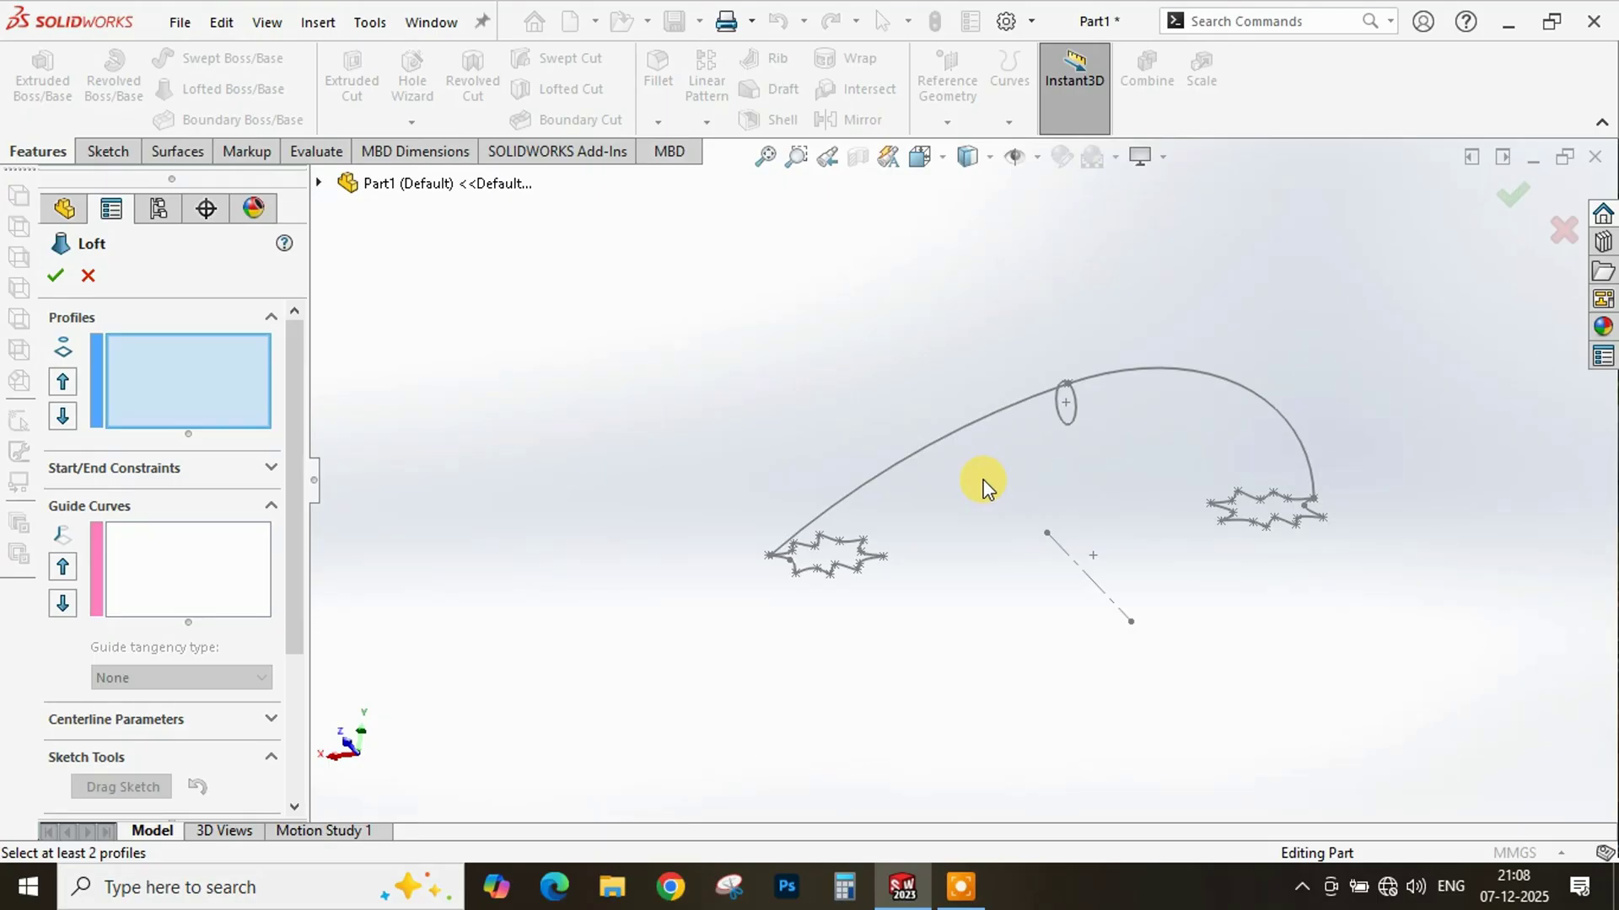
pyautogui.scroll(-2, 976, 482)
pyautogui.scroll(1, 902, 523)
# - Add the star-like closed loop on the positive X side as the first profile of the loft
pyautogui.scroll(-3, 734, 590)
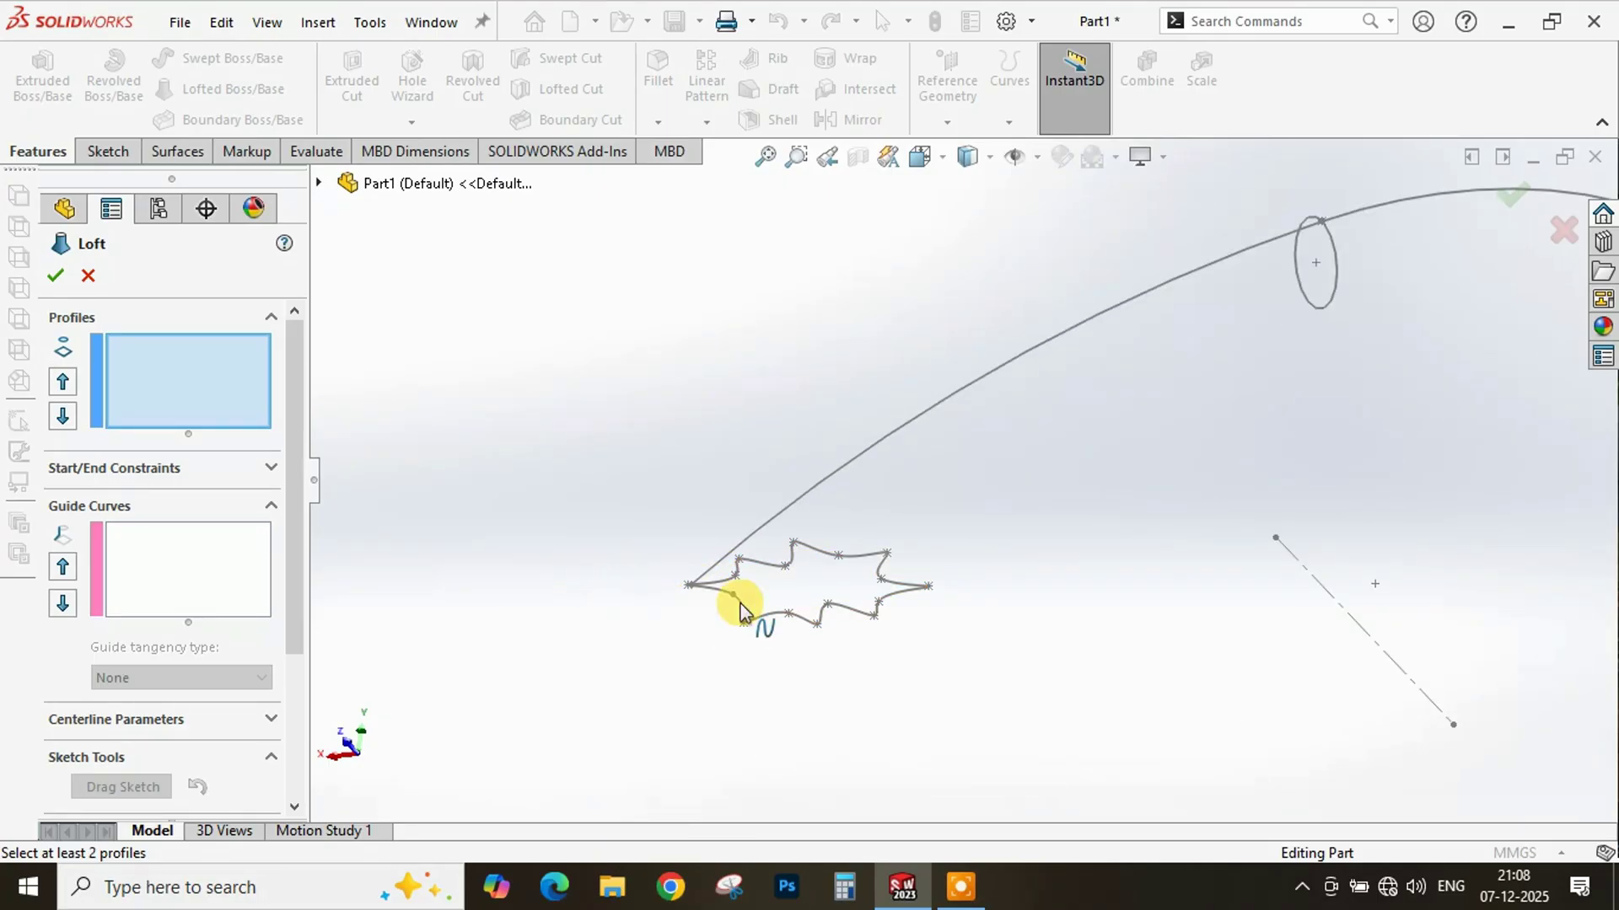
pyautogui.scroll(-5, 767, 561)
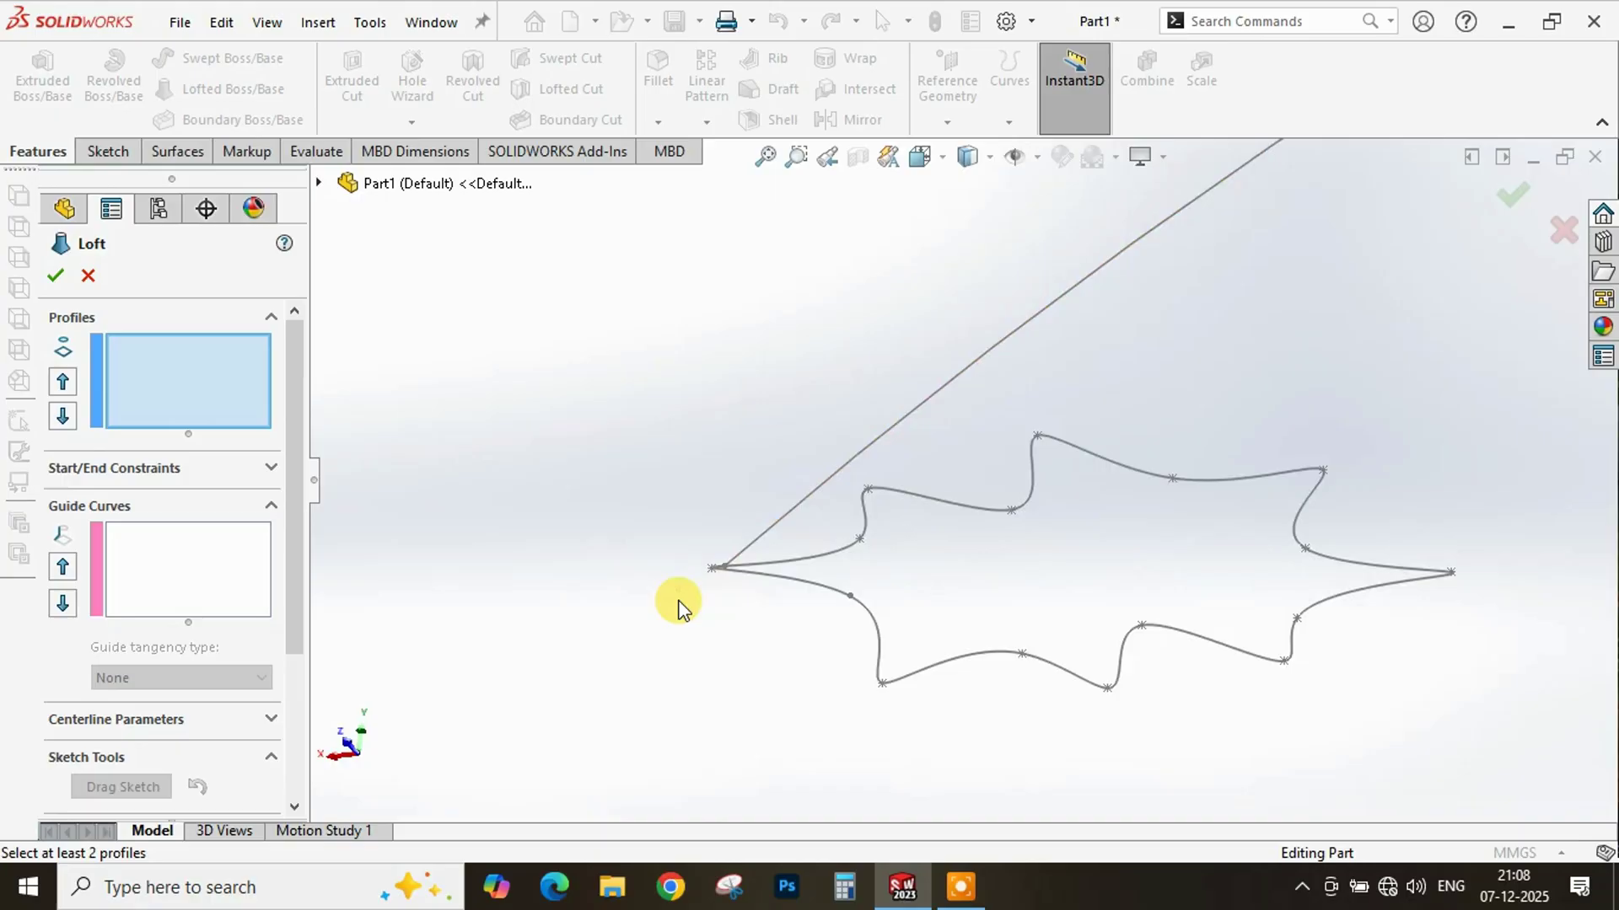
pyautogui.click(797, 564)
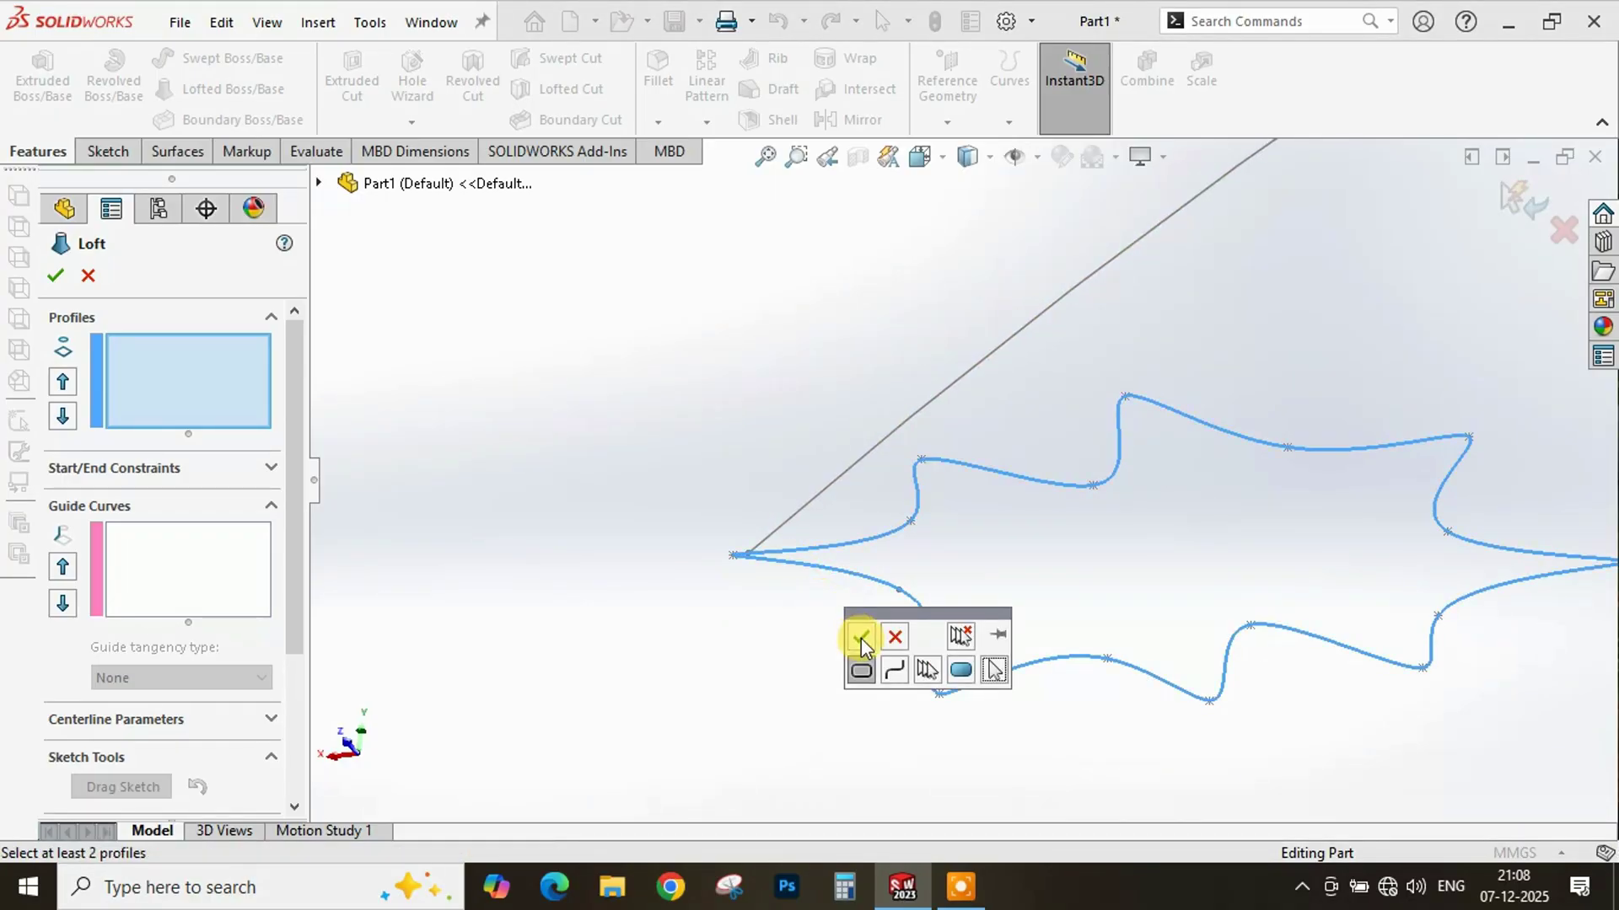
pyautogui.click(859, 637)
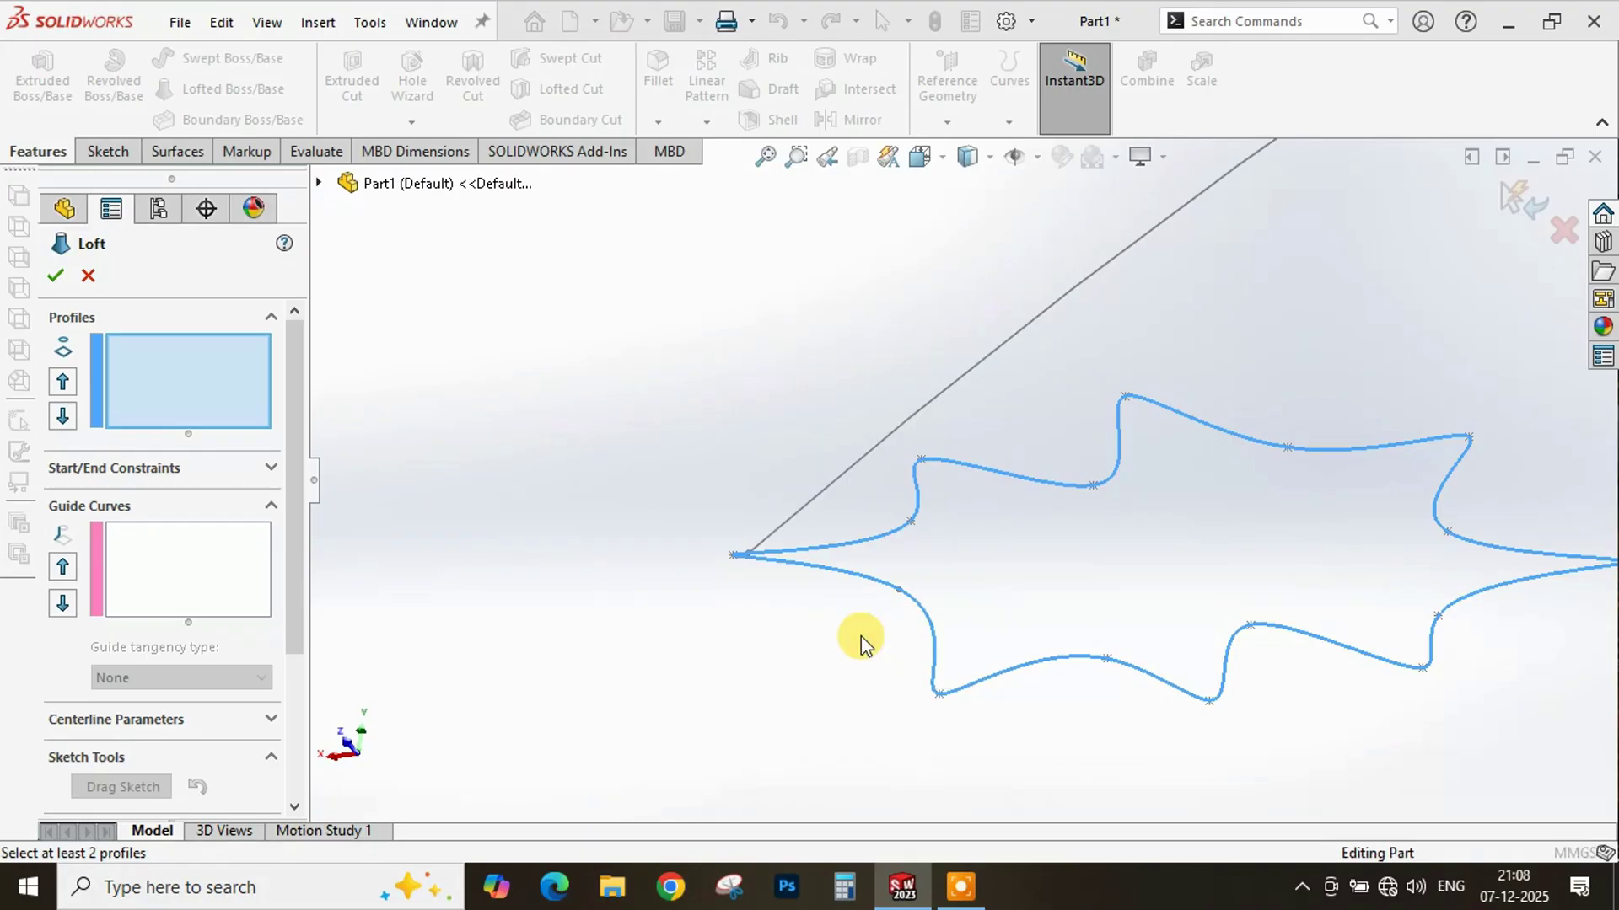
pyautogui.scroll(3, 767, 579)
pyautogui.scroll(2, 956, 504)
pyautogui.scroll(-2, 969, 477)
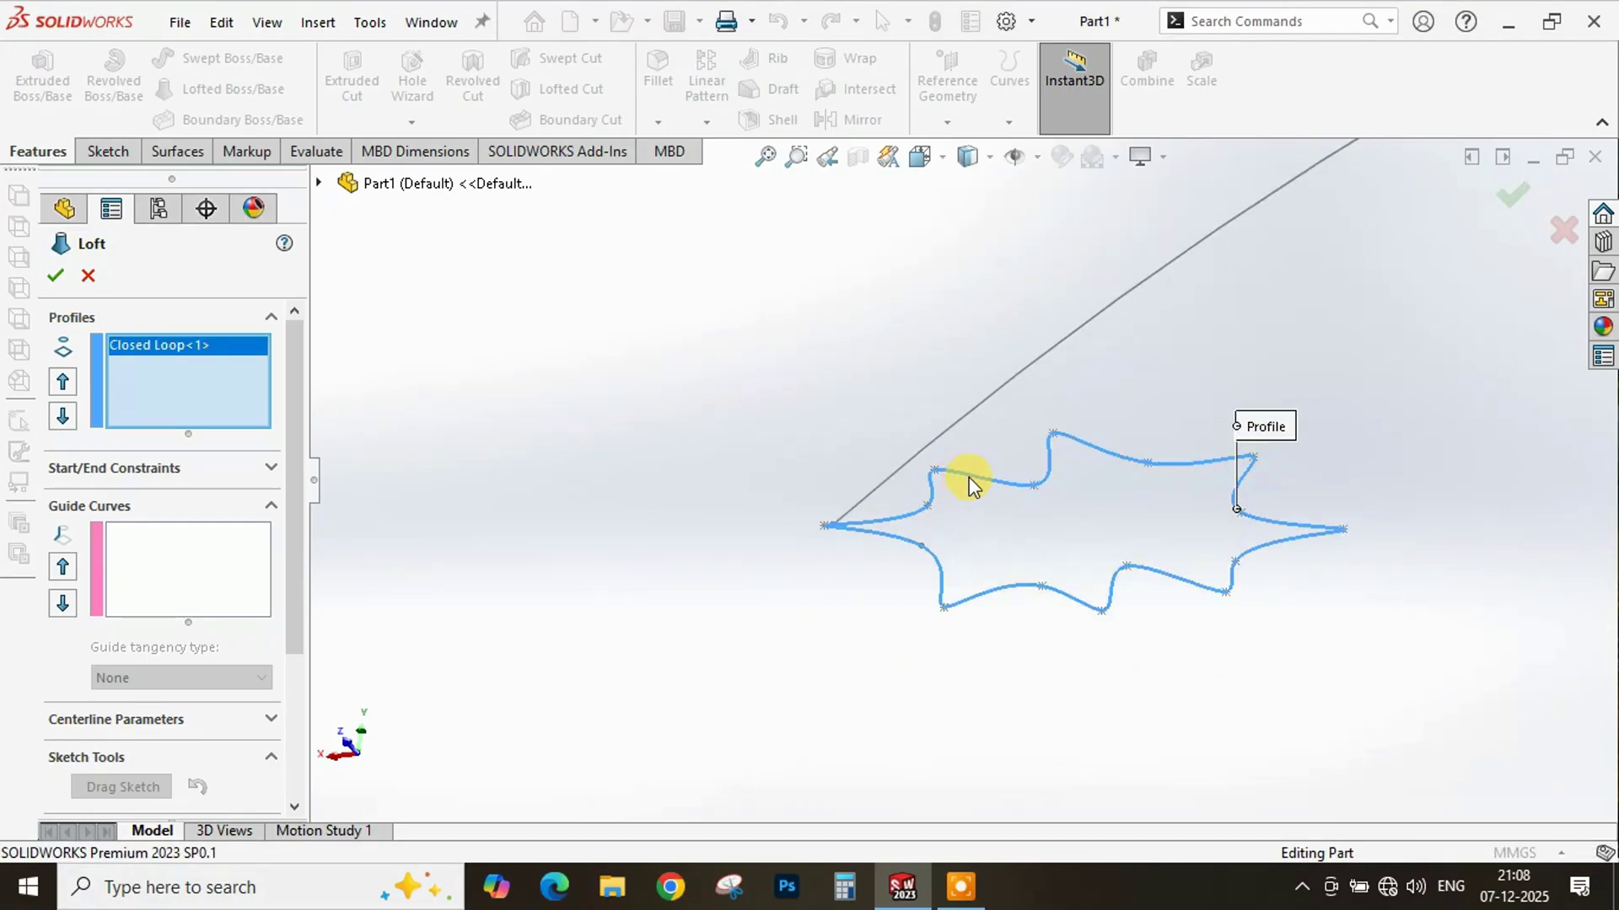
# - Add the raised circle as the second profile of the loft, picking it near its top point
pyautogui.scroll(3, 963, 613)
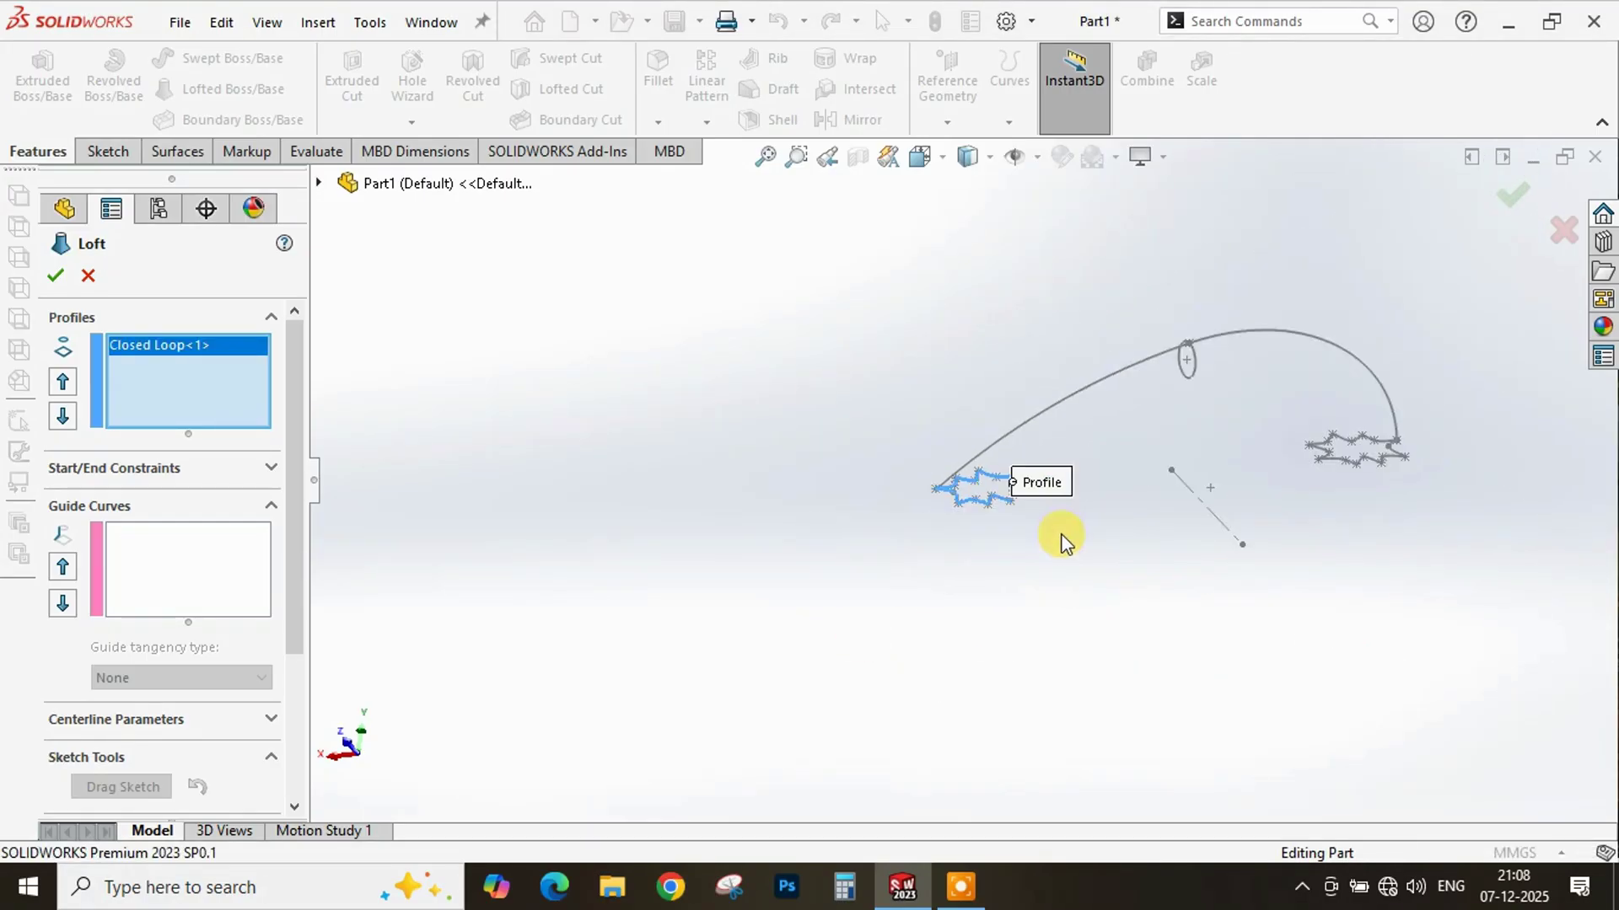
pyautogui.scroll(2, 1058, 534)
pyautogui.scroll(-2, 1127, 469)
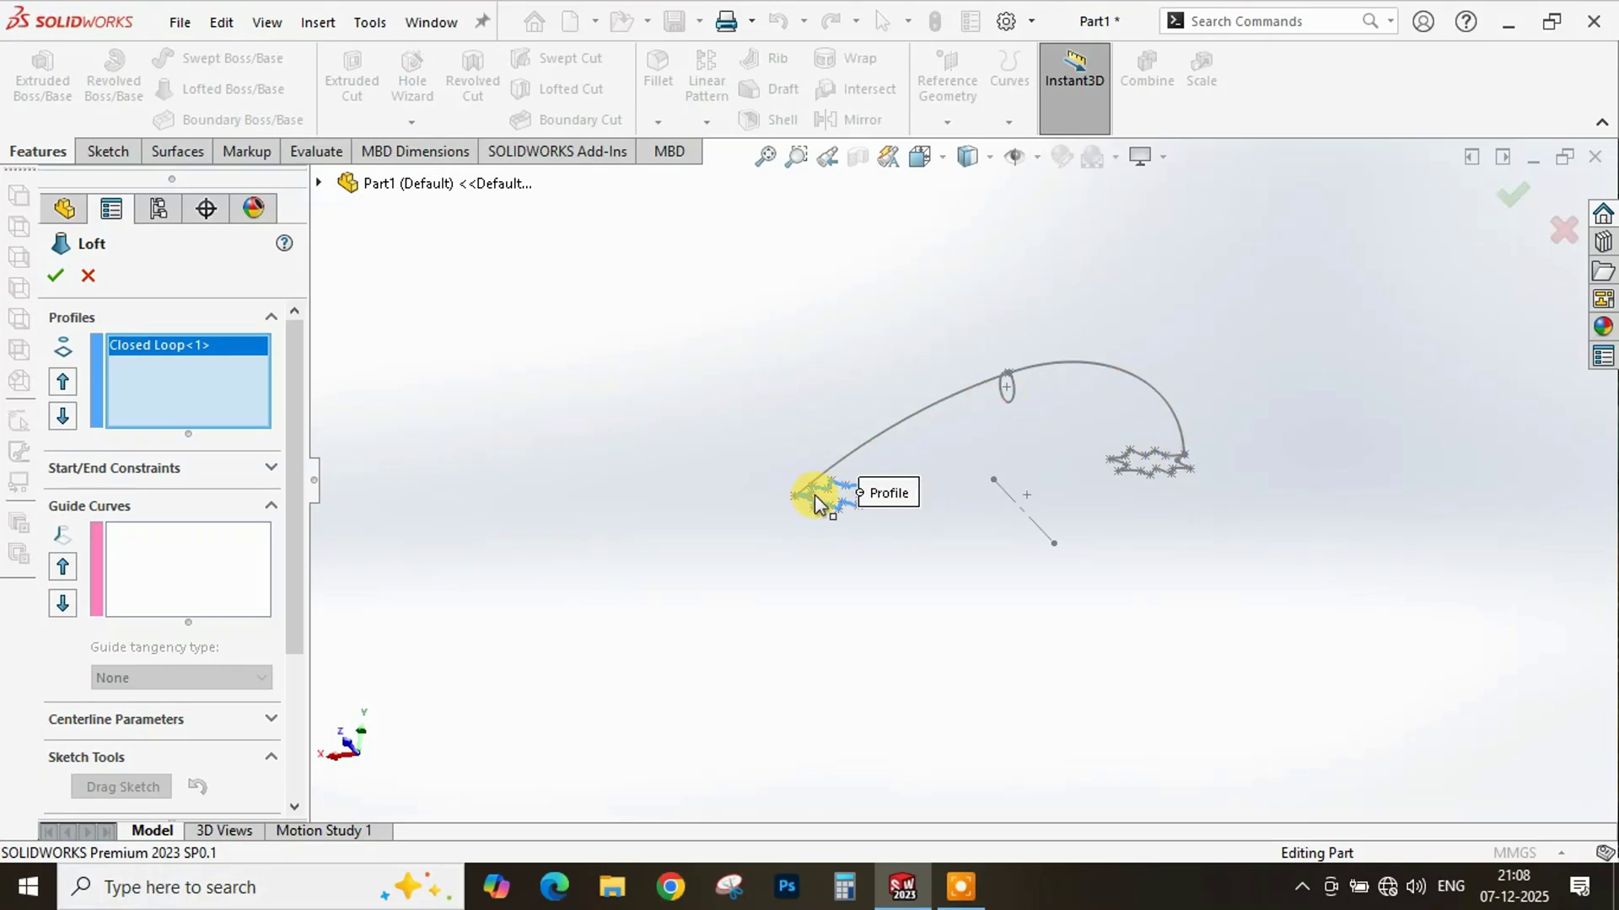
pyautogui.scroll(-10, 1035, 362)
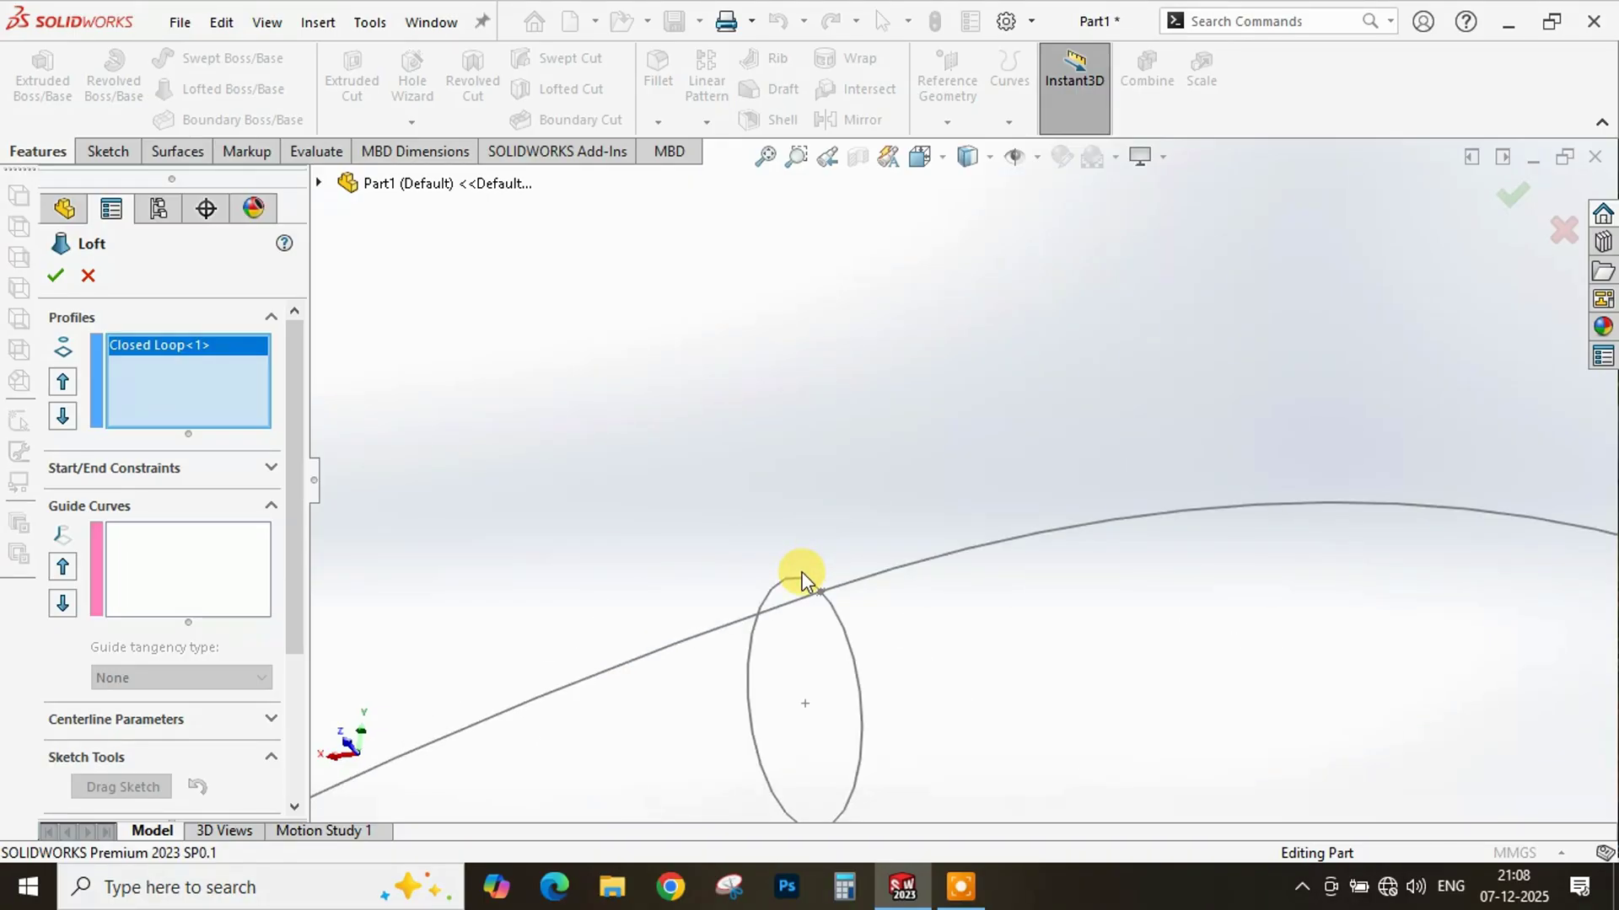
pyautogui.click(801, 580)
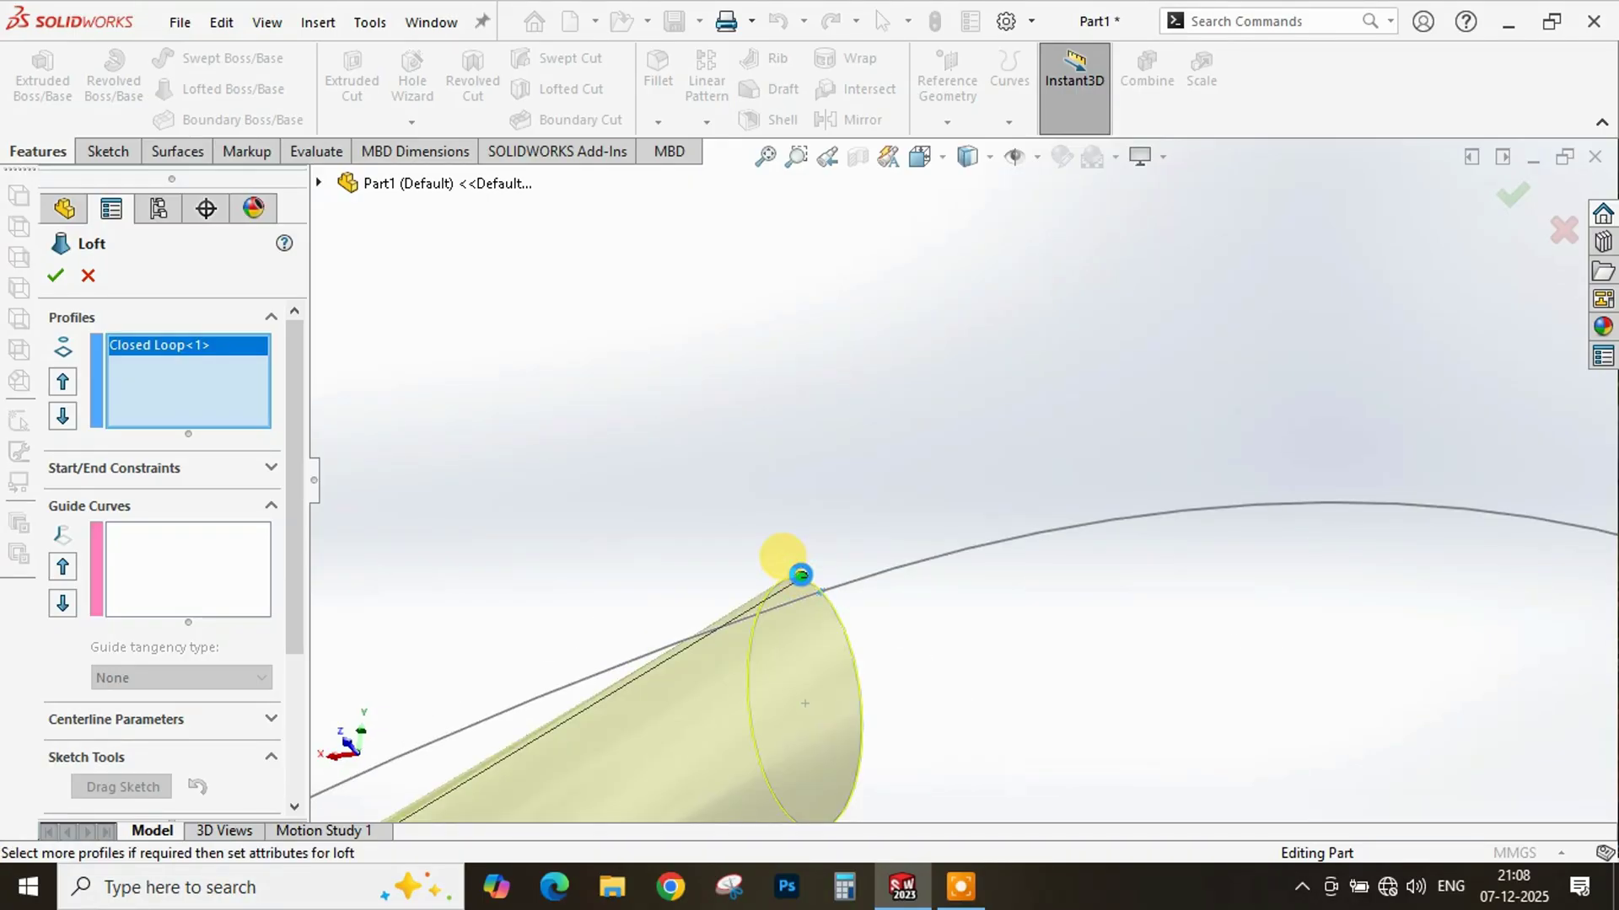
# - Add the other star-like closed loop as the third loft profile, picking it near the arc's endpoint
pyautogui.scroll(8, 877, 506)
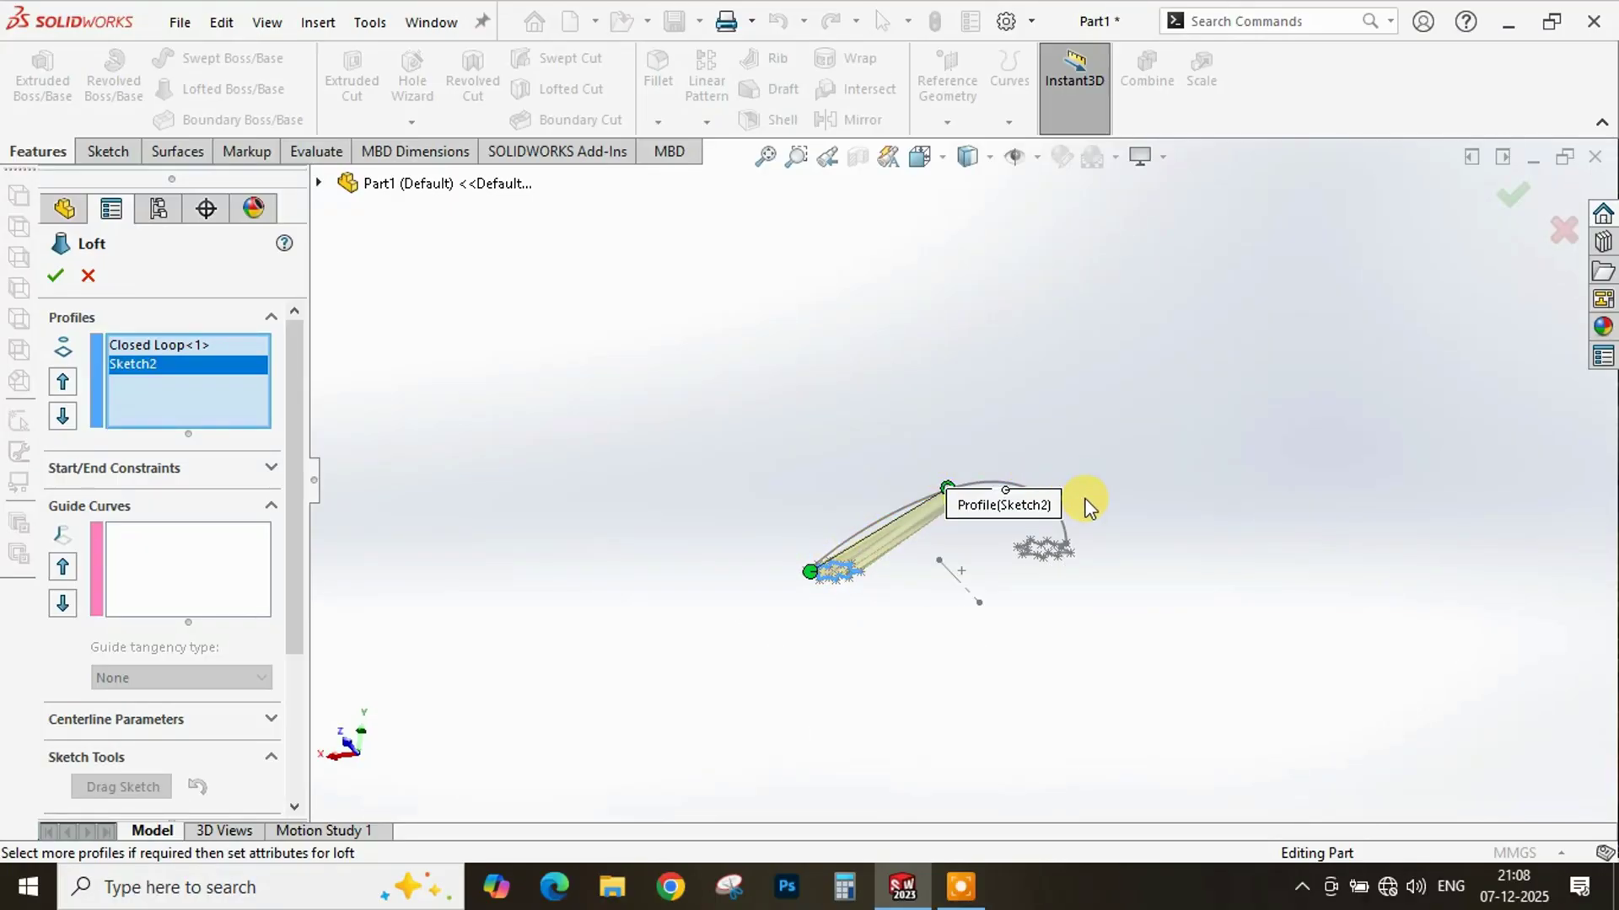
pyautogui.scroll(-10, 1079, 543)
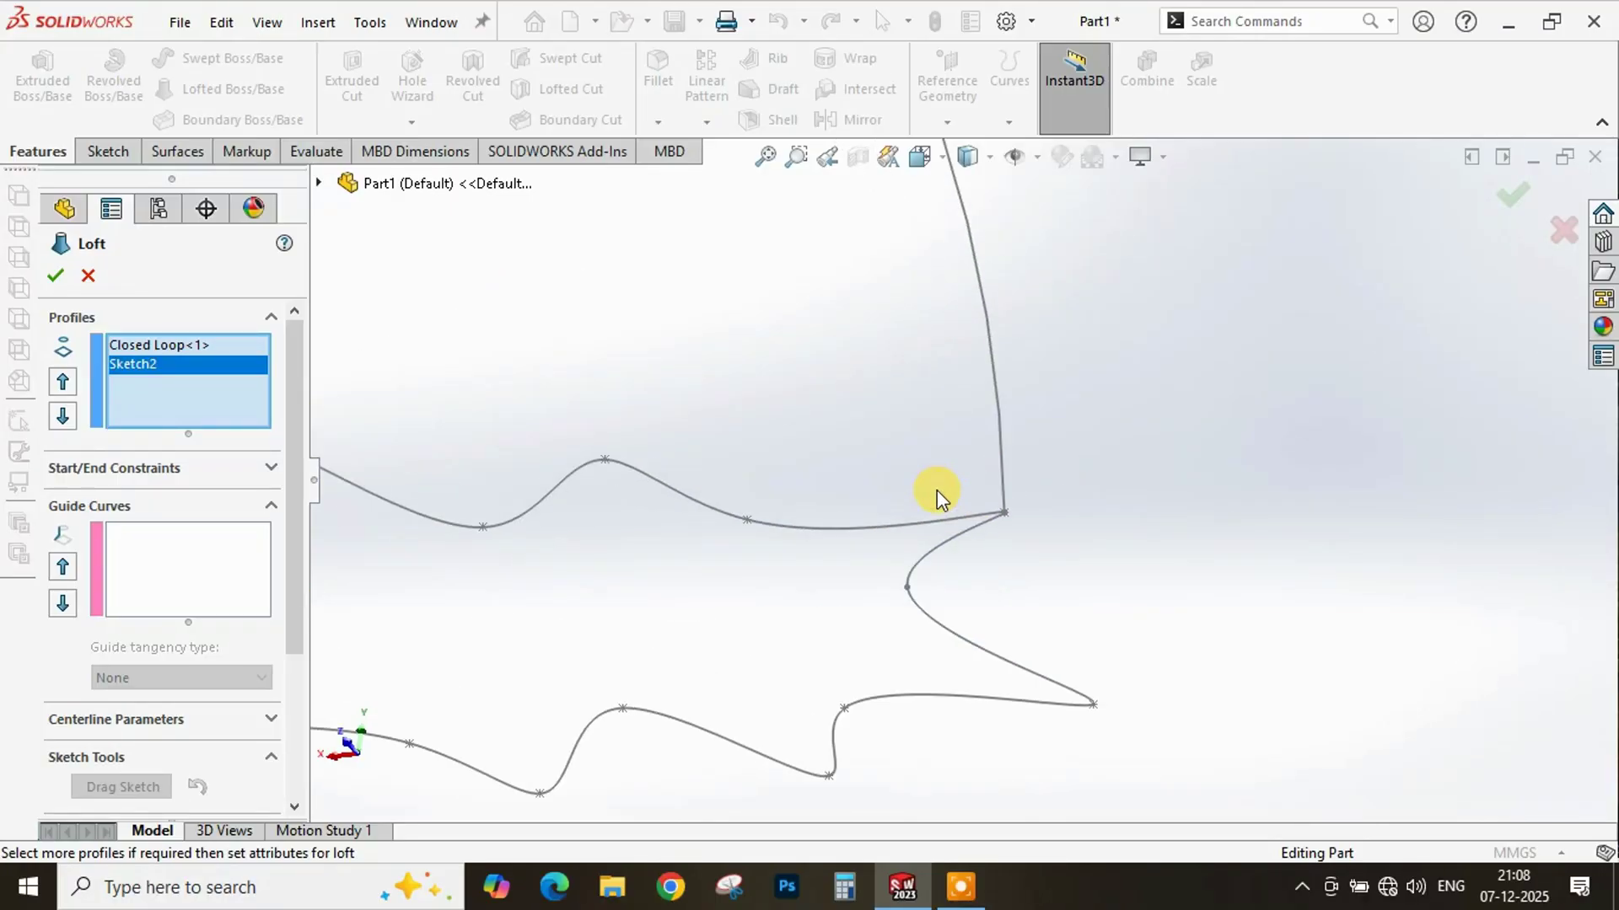
pyautogui.click(961, 531)
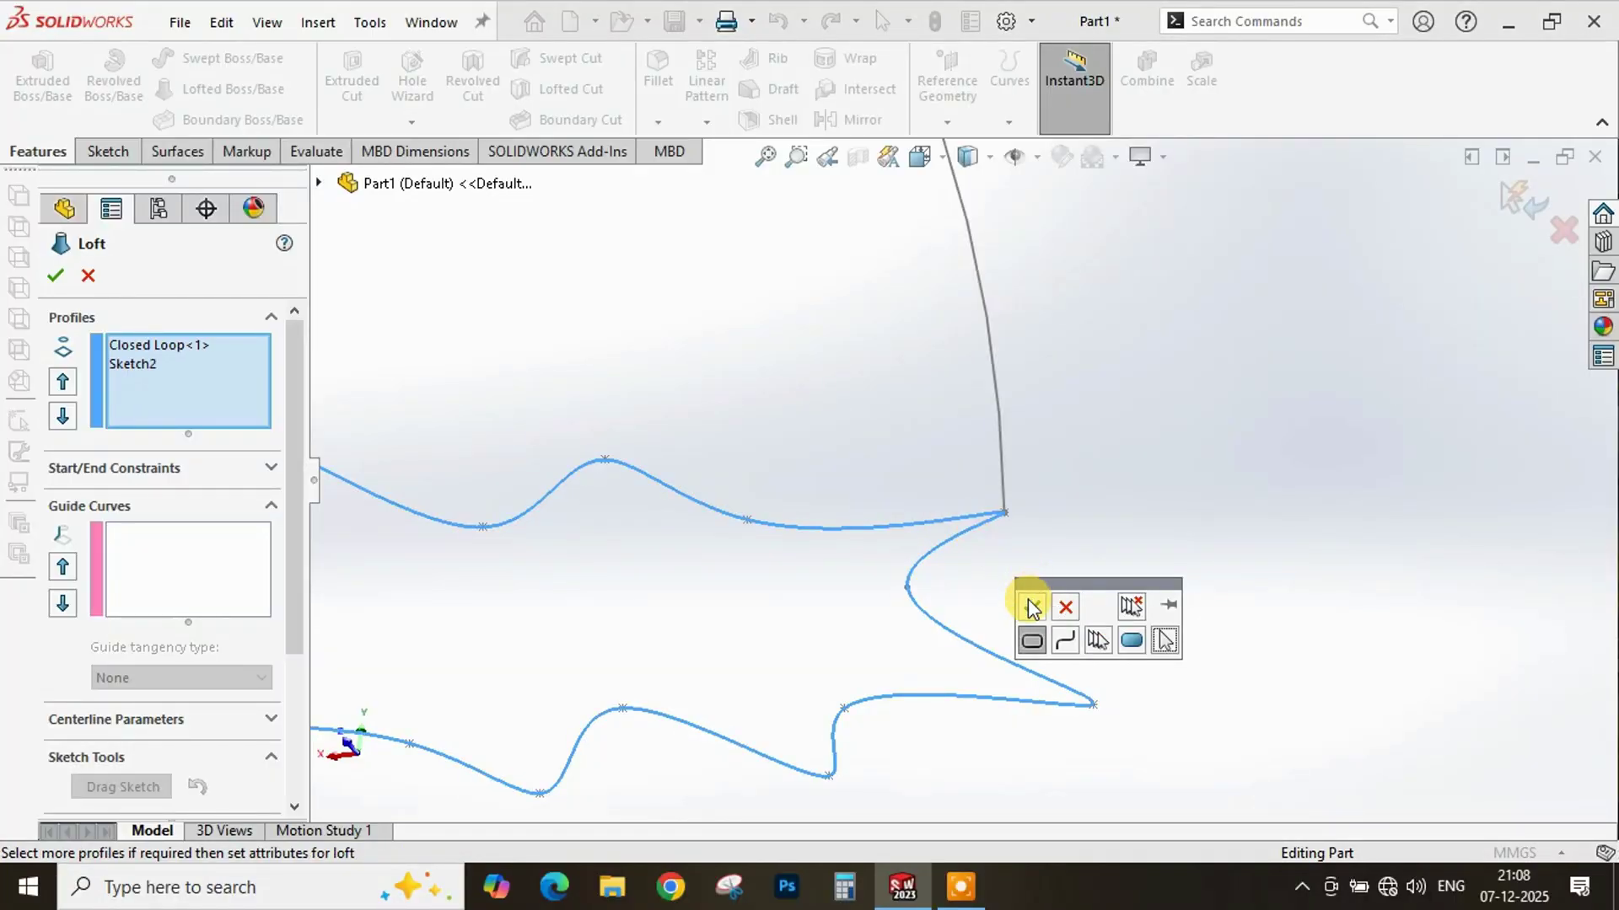
pyautogui.click(1027, 601)
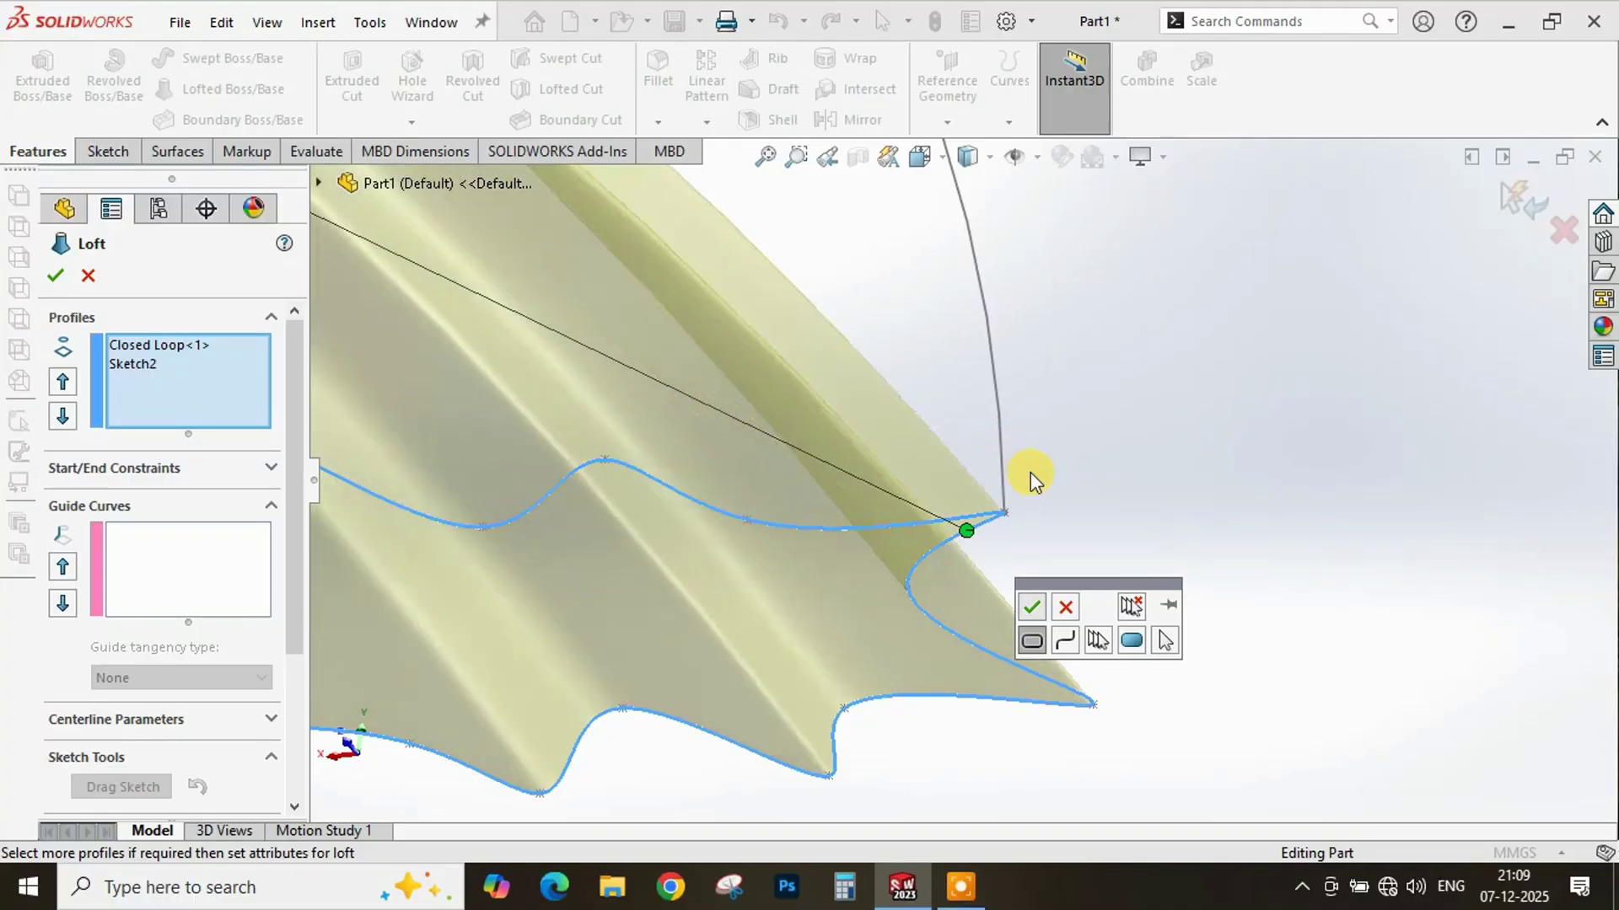
pyautogui.click(1073, 506)
# - Use the 3D sketch with the two tangent arcs as the loft's guide curve and finish the loft
pyautogui.scroll(5, 824, 423)
pyautogui.moveTo(823, 423); pyautogui.dragTo(830, 501, button='middle')
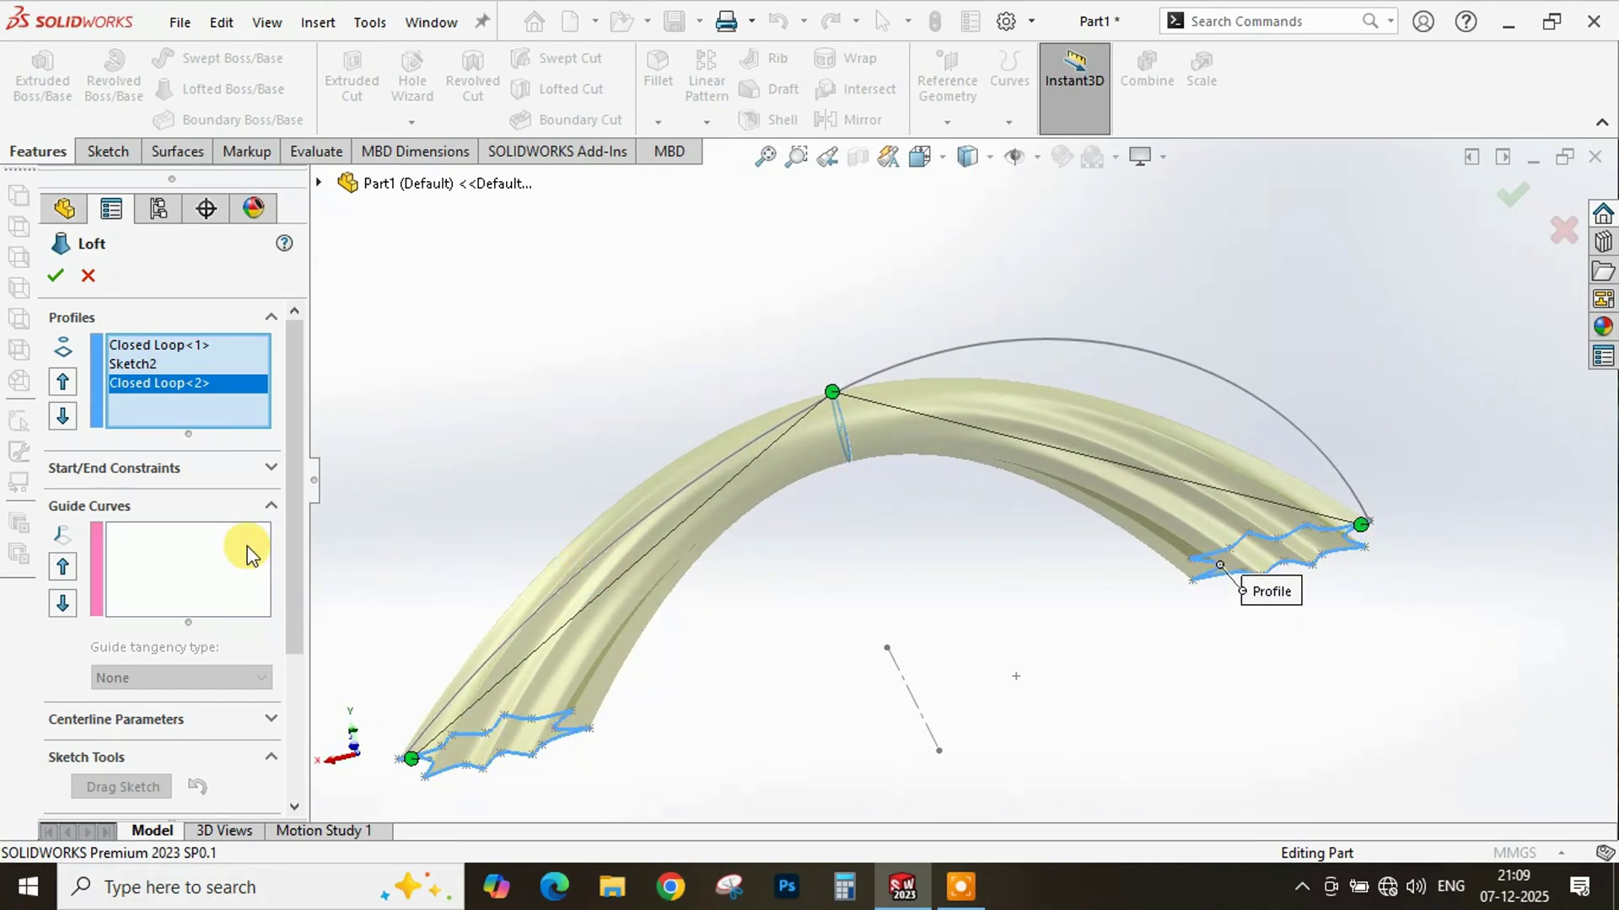
pyautogui.click(149, 544)
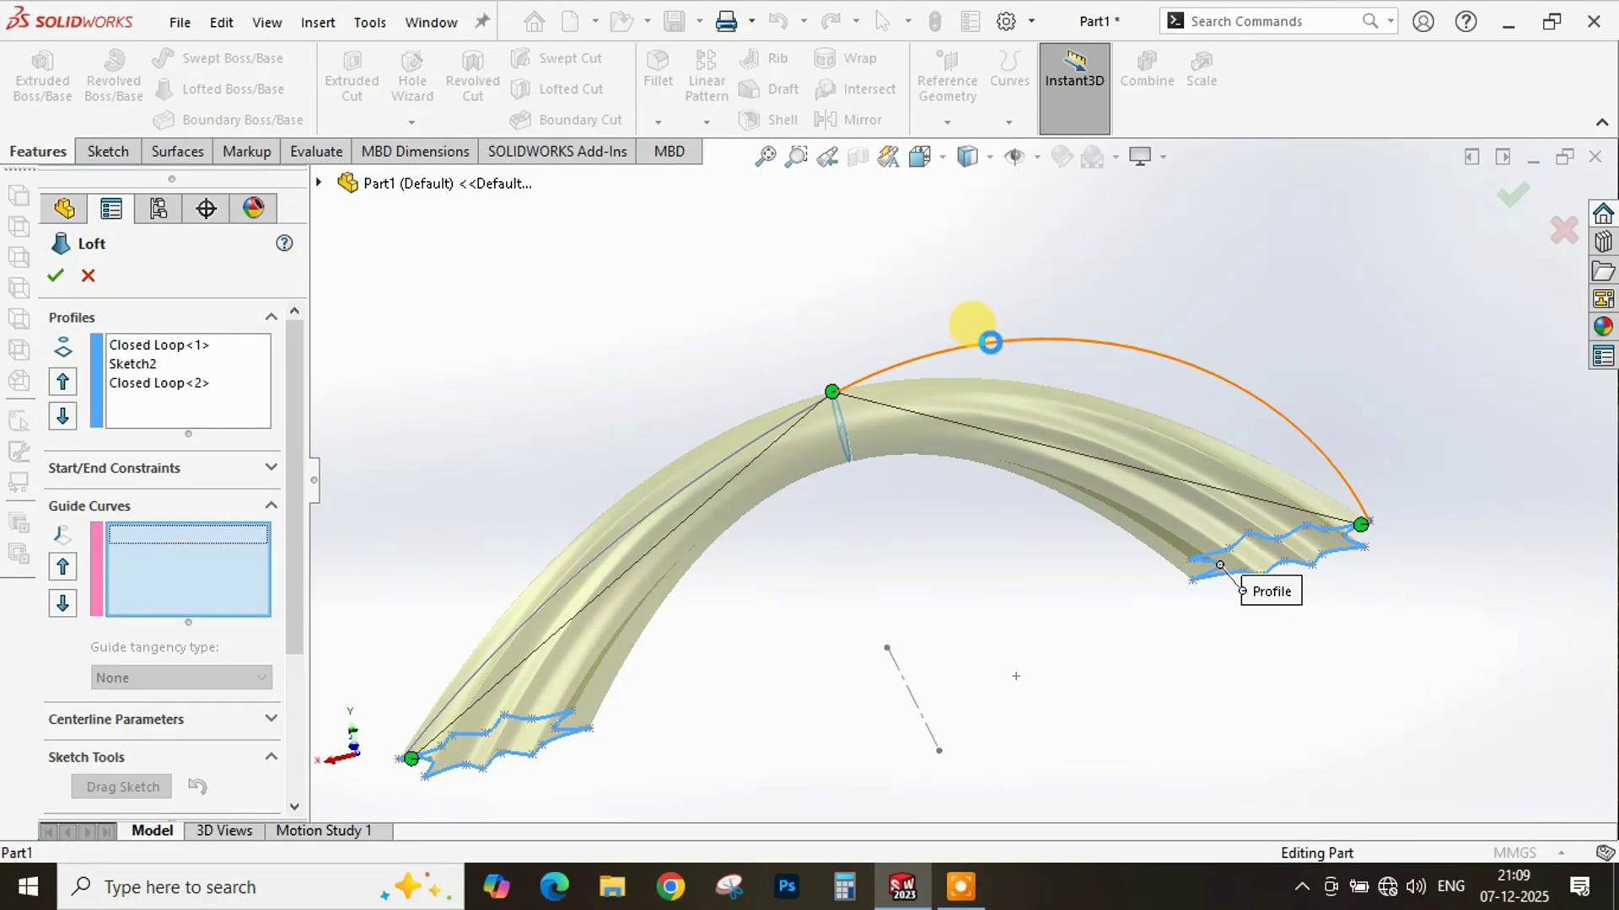
pyautogui.click(988, 341)
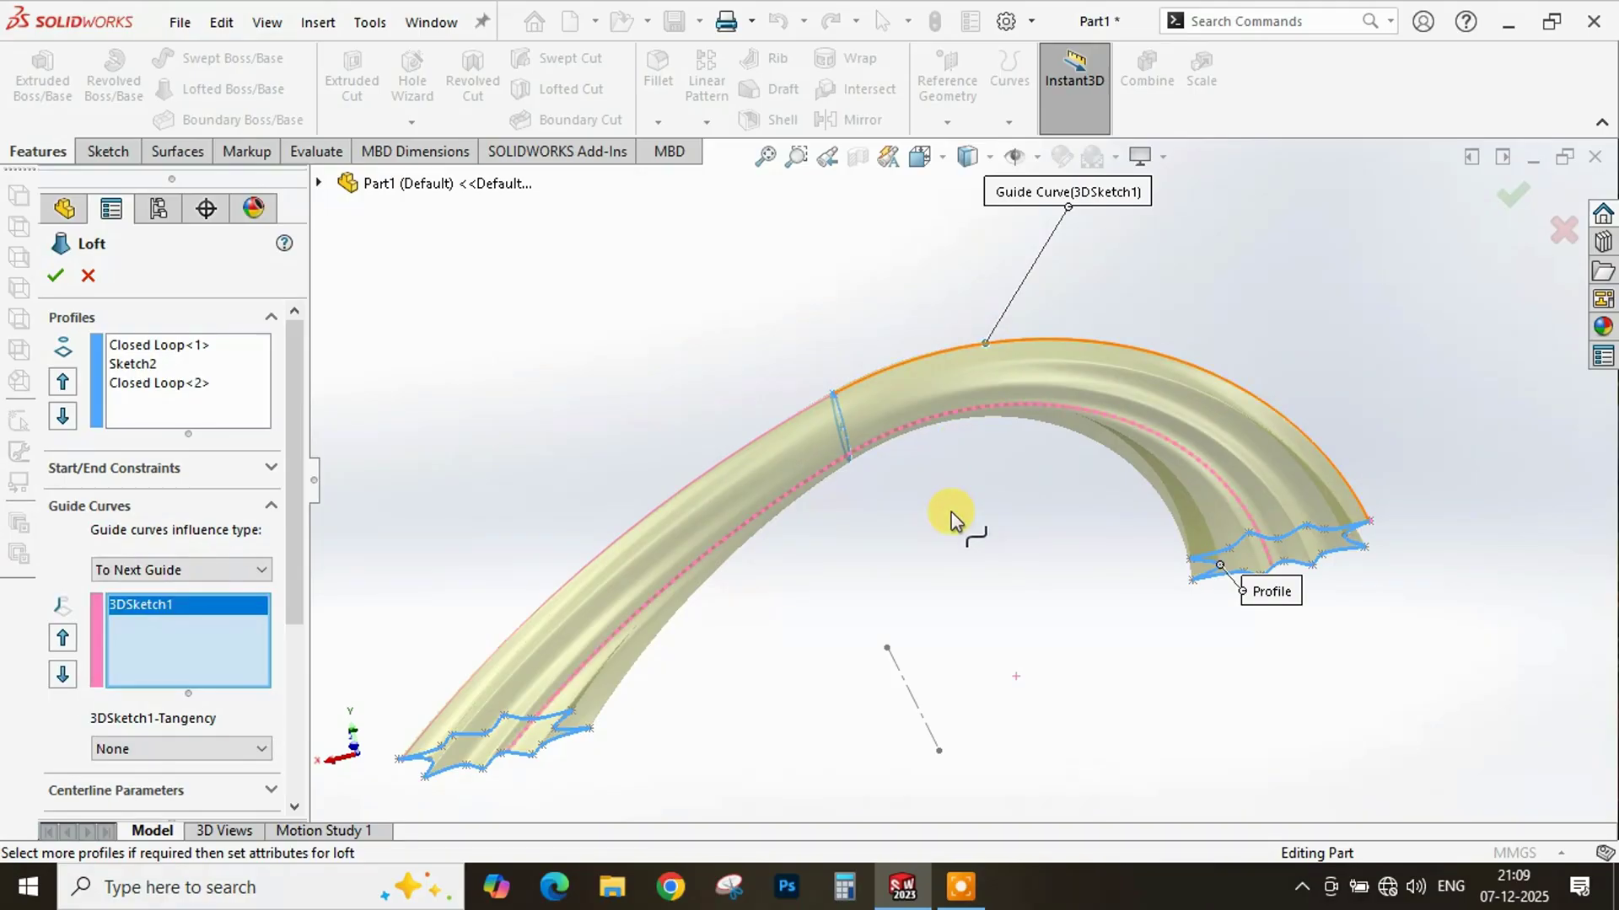
pyautogui.scroll(3, 951, 512)
pyautogui.moveTo(951, 513)
pyautogui.mouseDown(button='middle')
pyautogui.moveTo(987, 498)
pyautogui.moveTo(925, 463)
pyautogui.moveTo(873, 498)
pyautogui.moveTo(888, 534)
pyautogui.moveTo(1015, 593)
pyautogui.moveTo(985, 504)
pyautogui.moveTo(936, 473)
pyautogui.moveTo(910, 473)
pyautogui.moveTo(957, 524)
pyautogui.moveTo(920, 566)
pyautogui.moveTo(952, 506)
pyautogui.moveTo(927, 493)
pyautogui.mouseUp(button='middle')
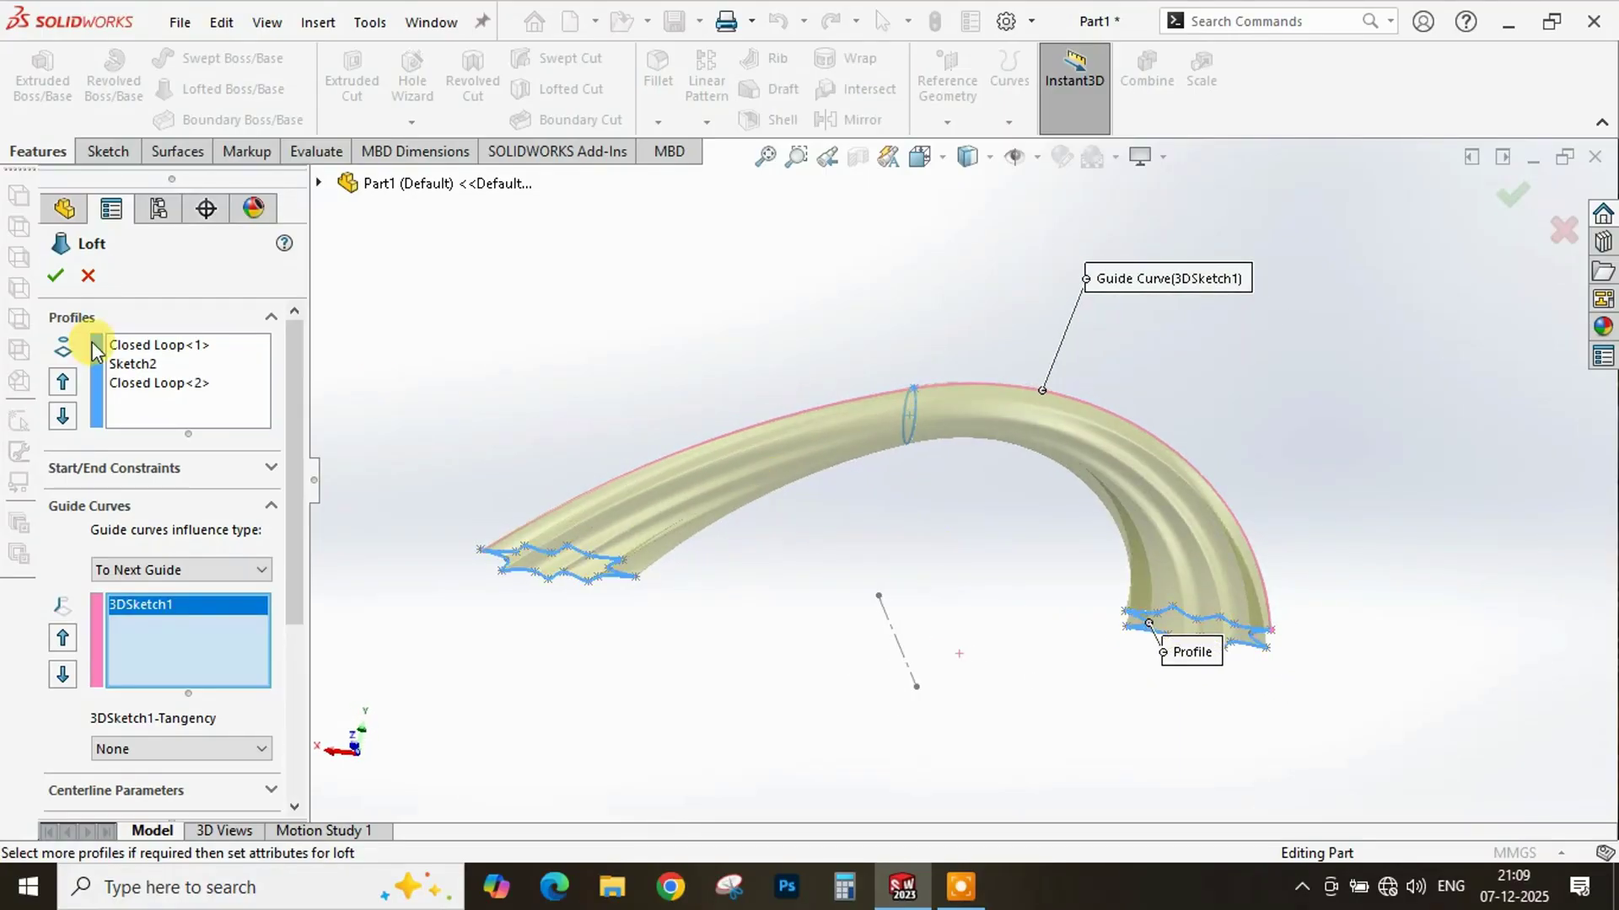
pyautogui.click(55, 275)
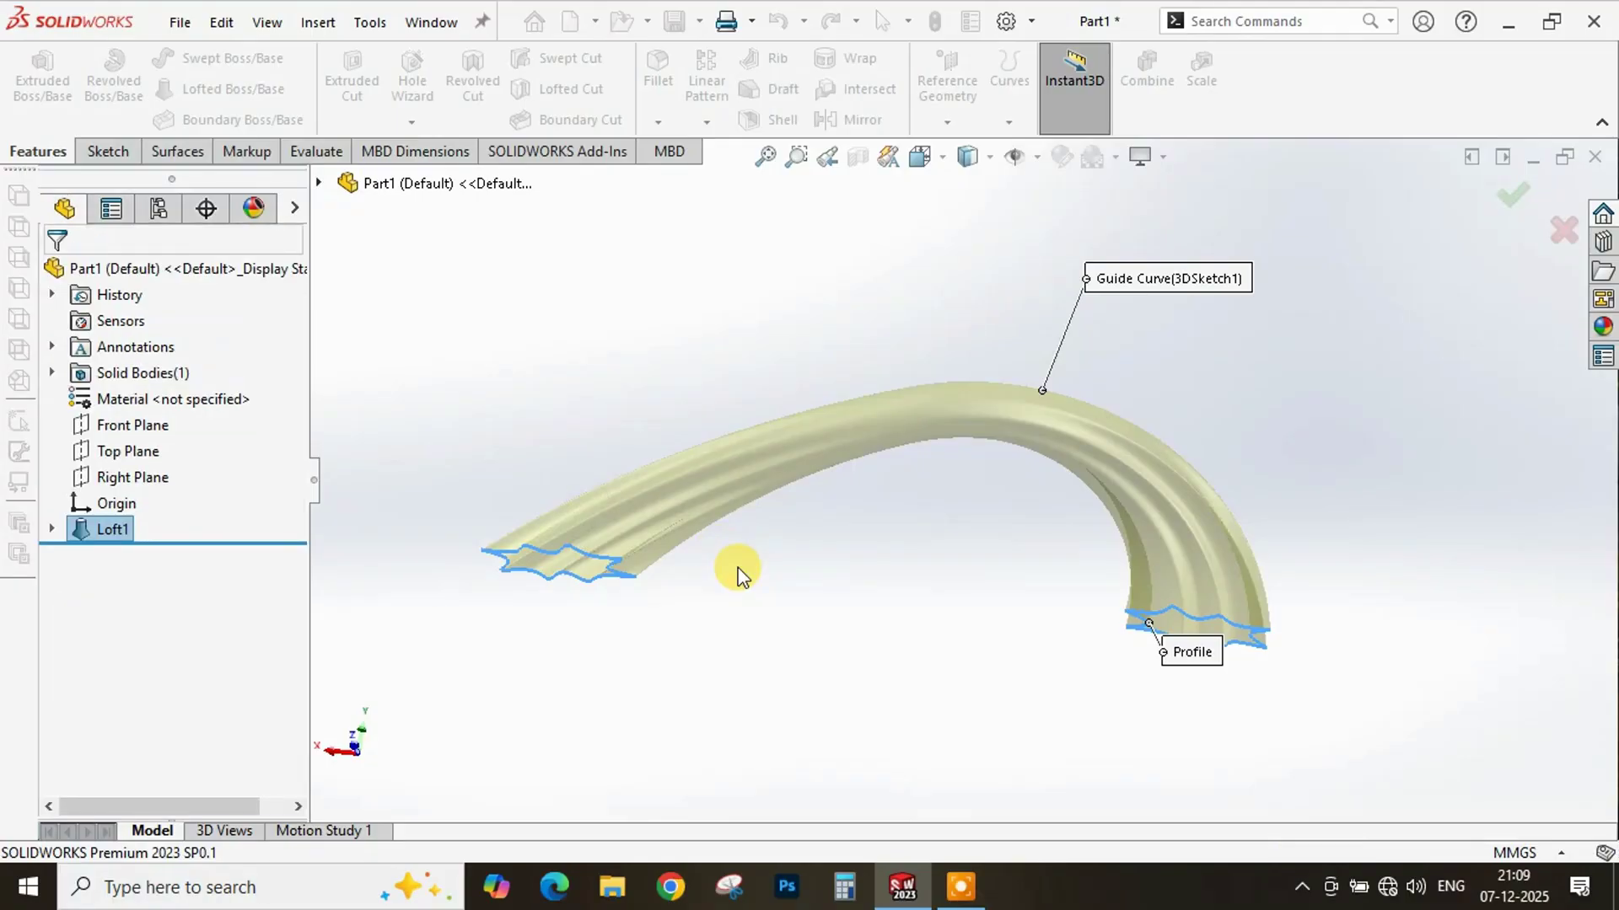
pyautogui.scroll(2, 901, 516)
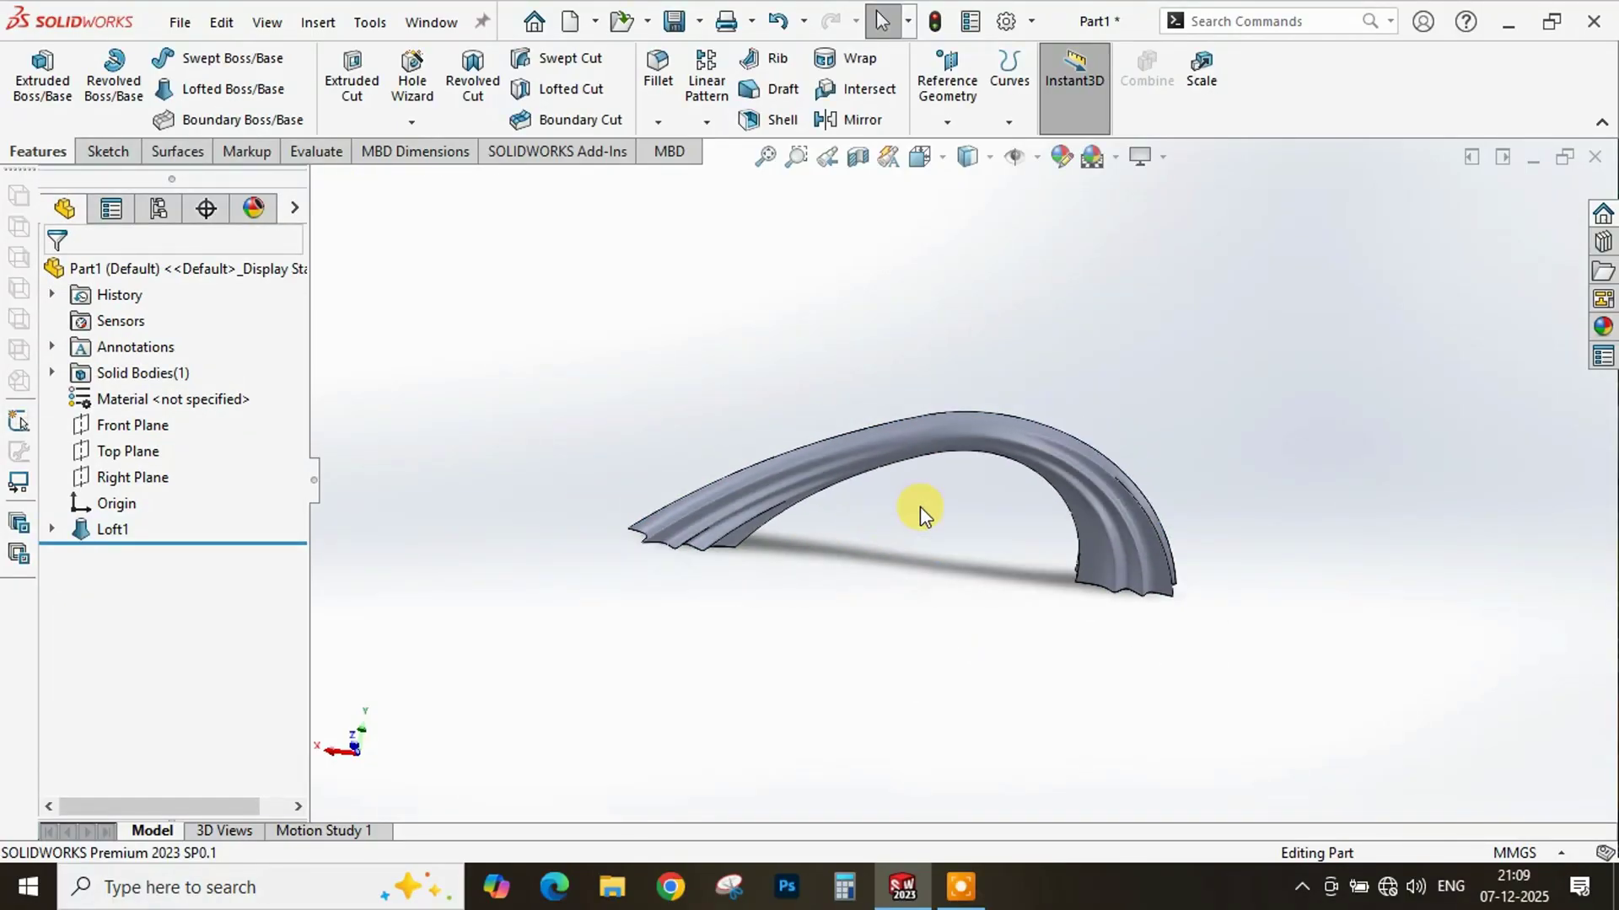
pyautogui.moveTo(938, 528); pyautogui.dragTo(907, 480, button='middle')
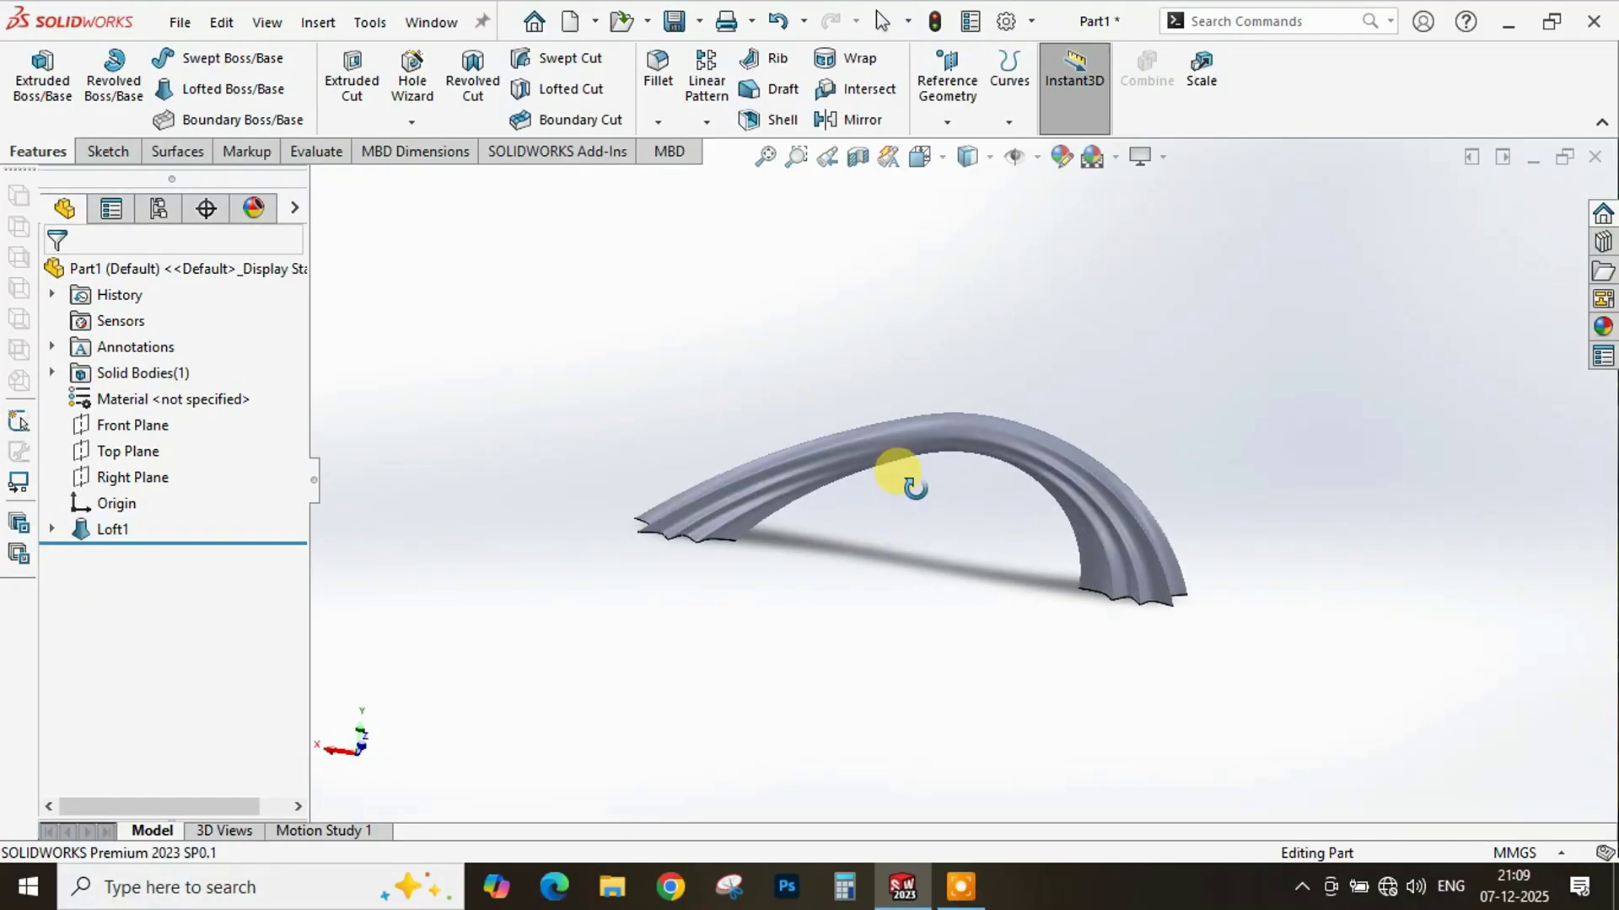
pyautogui.scroll(-2, 918, 489)
pyautogui.moveTo(988, 528); pyautogui.dragTo(1013, 548, button='middle')
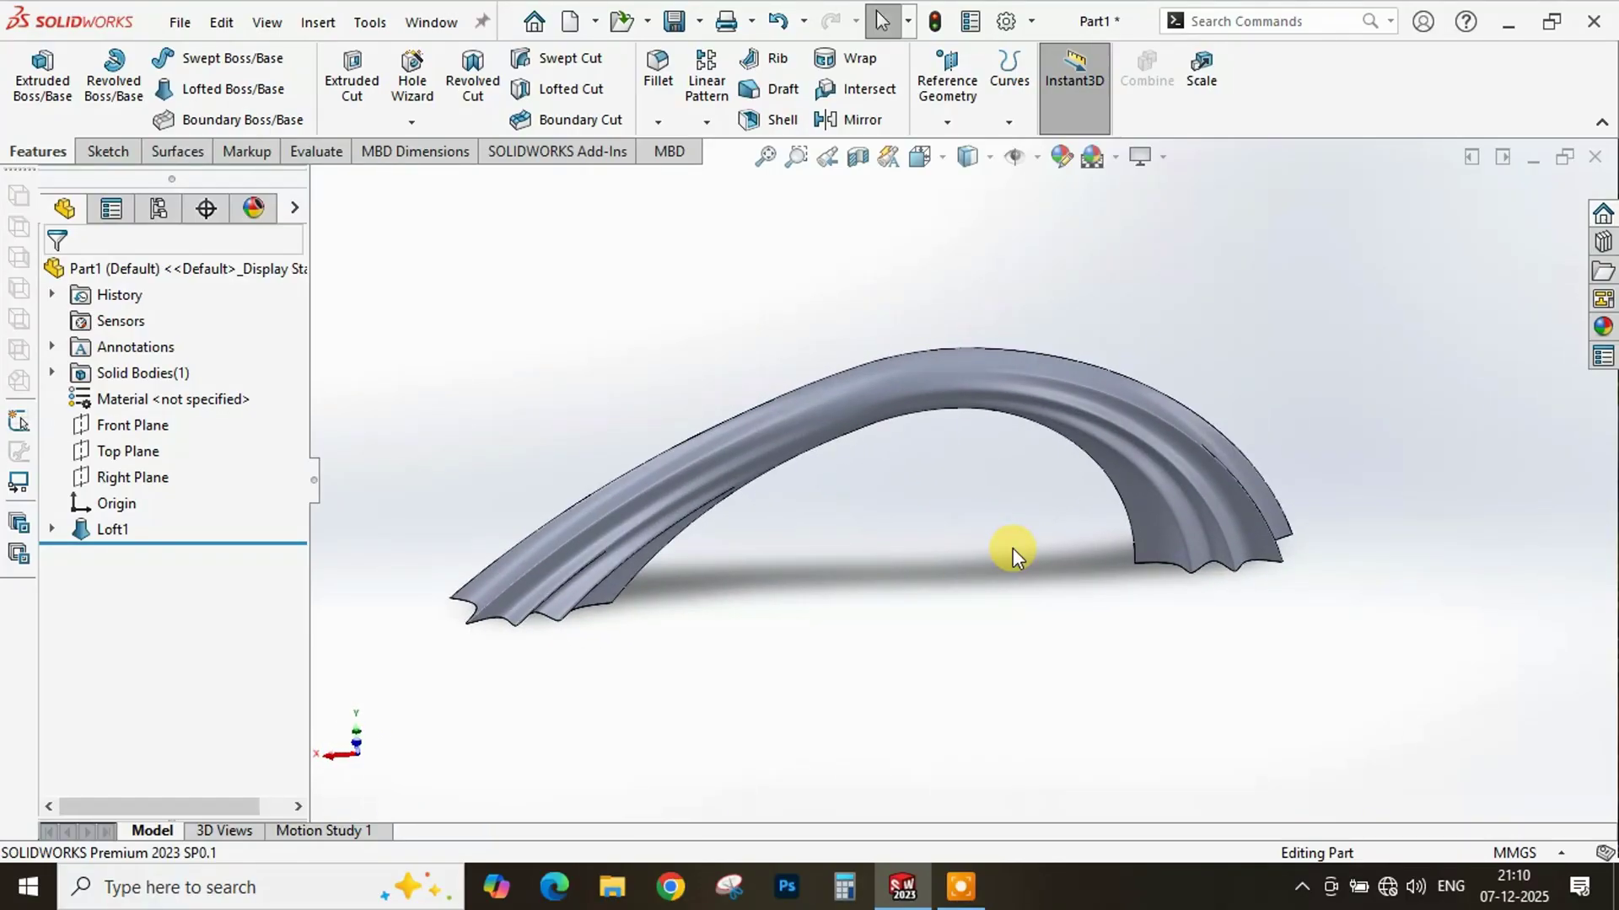